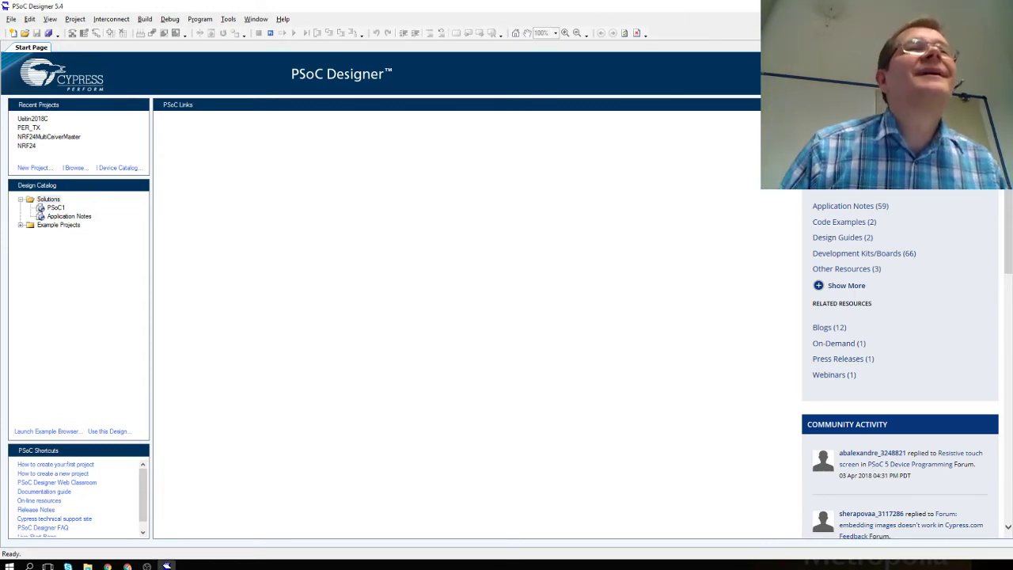
- Move and resize the application window so that part of the desktop icons stays uncovered
left_click_drag(554, 6, 613, 15)
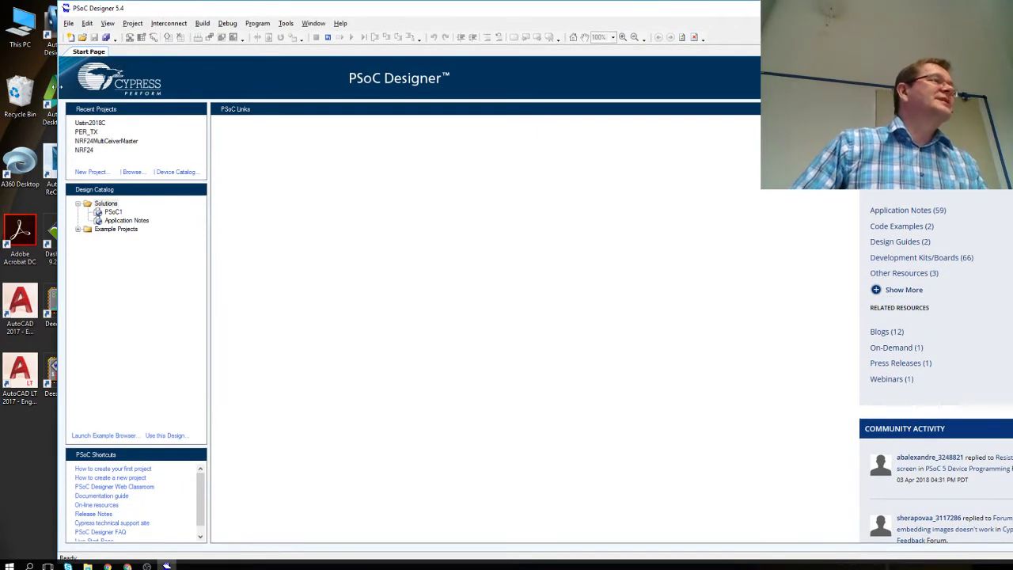
left_click_drag(360, 9, 434, 13)
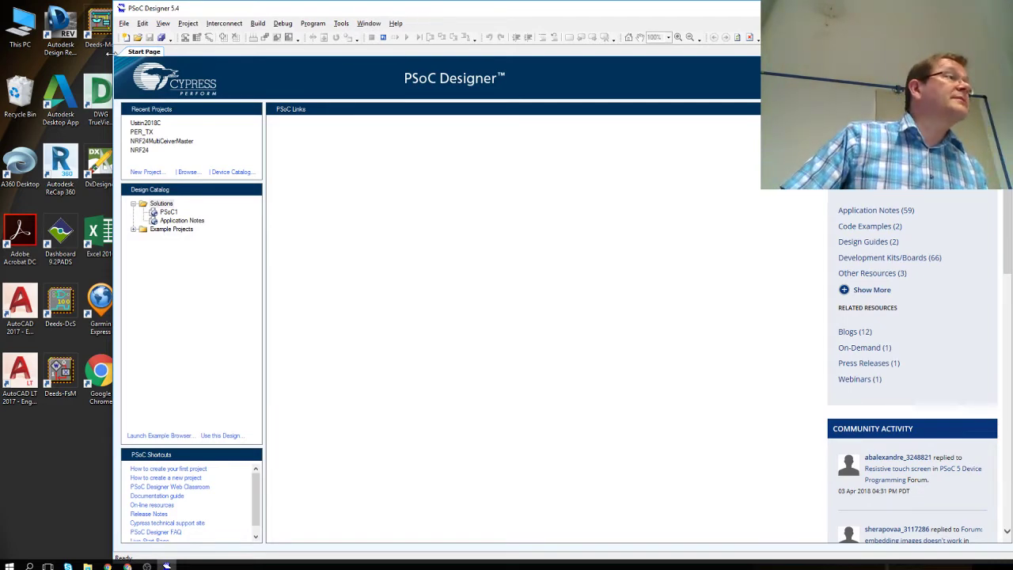
left_click_drag(116, 54, 68, 53)
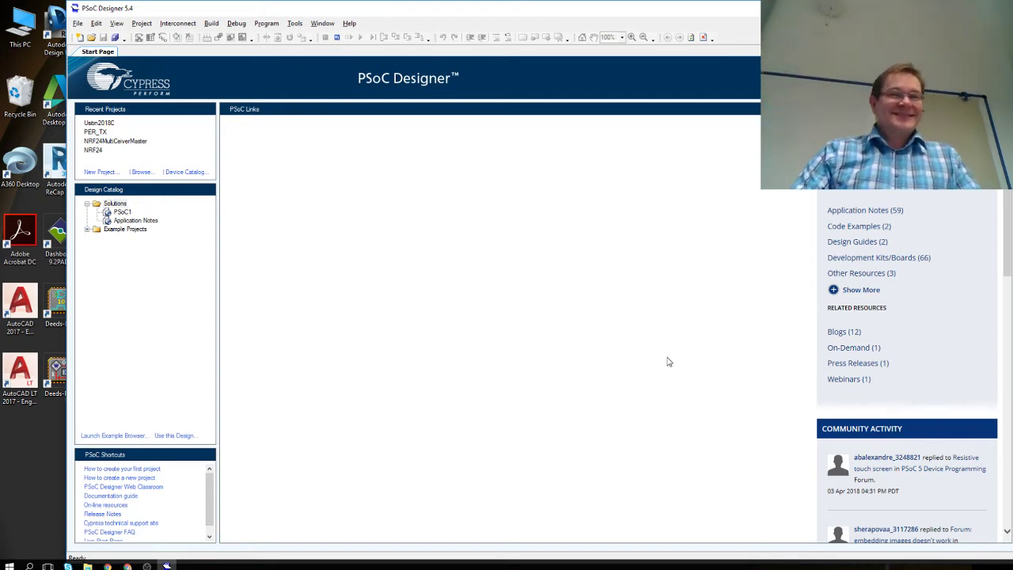
scroll(668, 361, "down", 3)
scroll(667, 362, "up", 3)
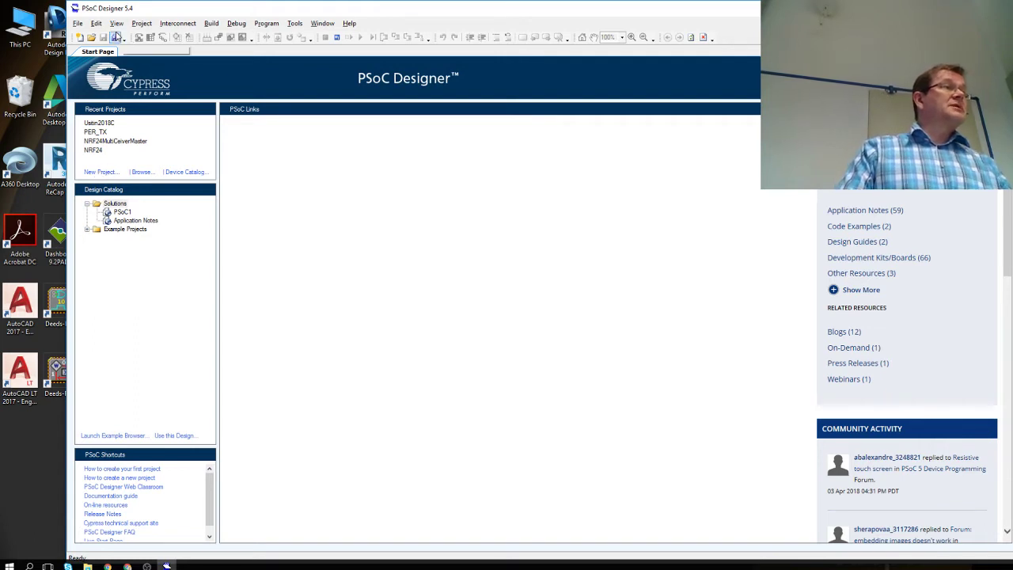
- Start a new chip-level project and name it PSoCEx1 followed by the author's username
left_click(78, 23)
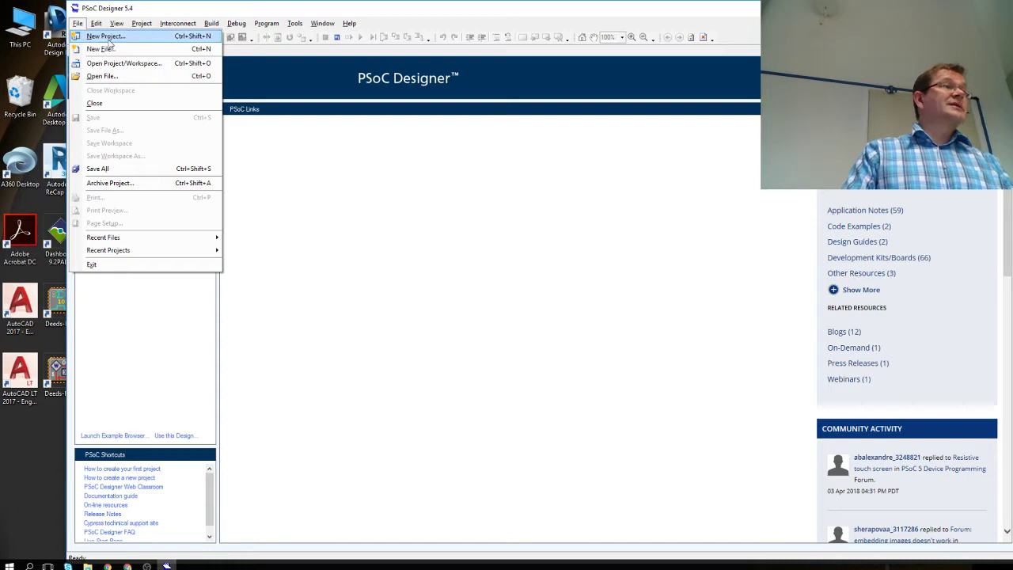
left_click(110, 39)
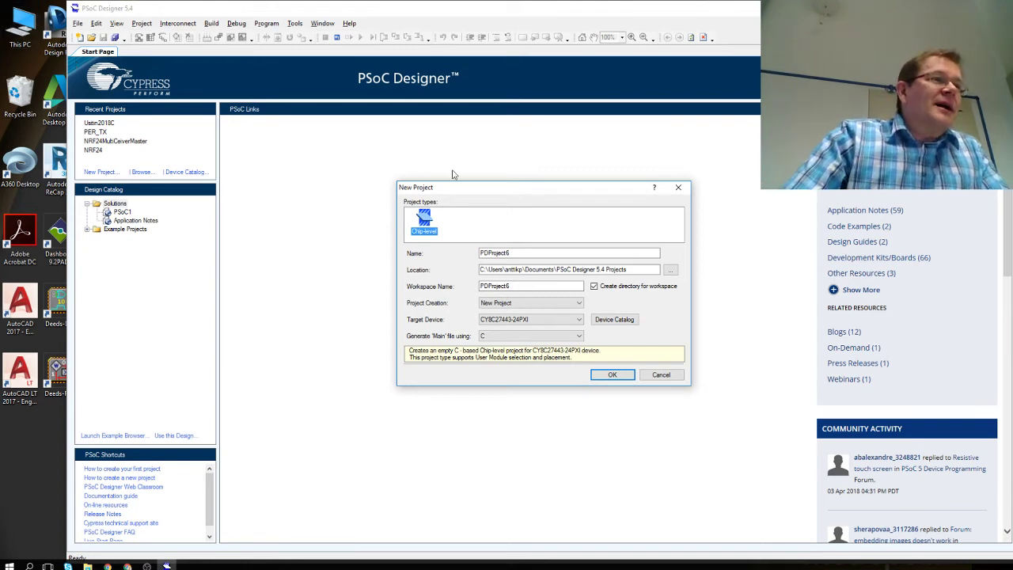
double_click(541, 254)
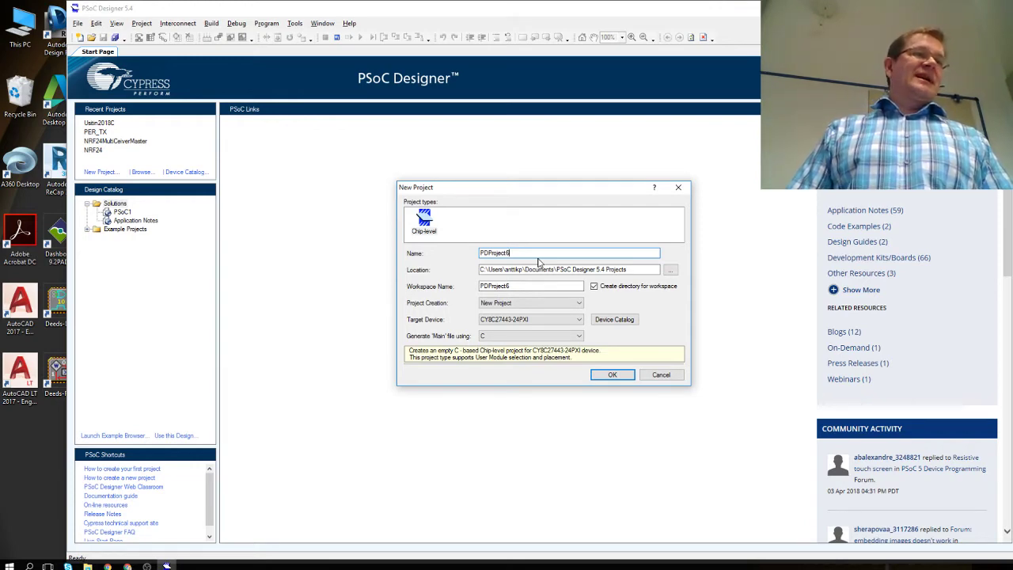
double_click(537, 258)
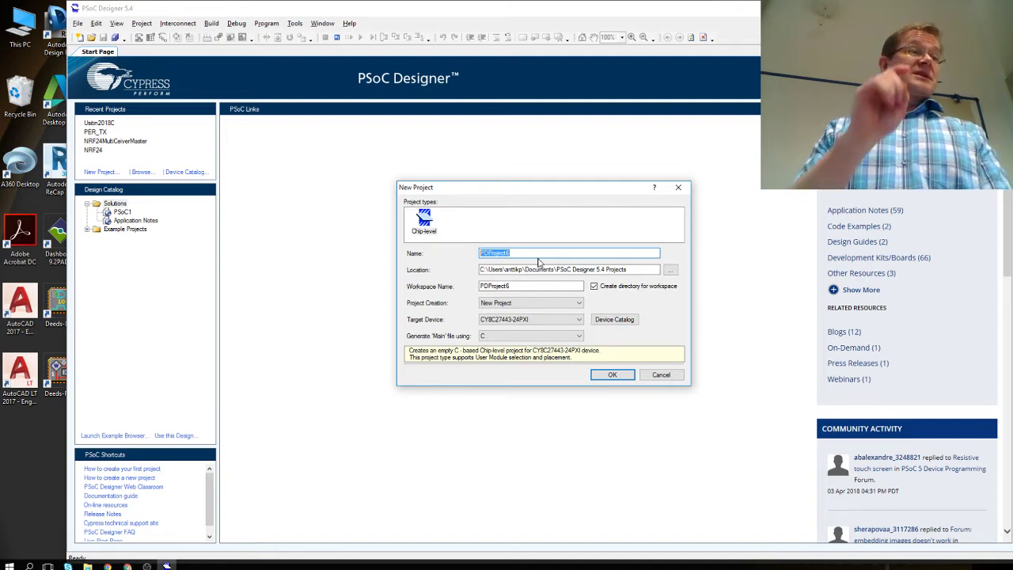
type("PSoCEx")
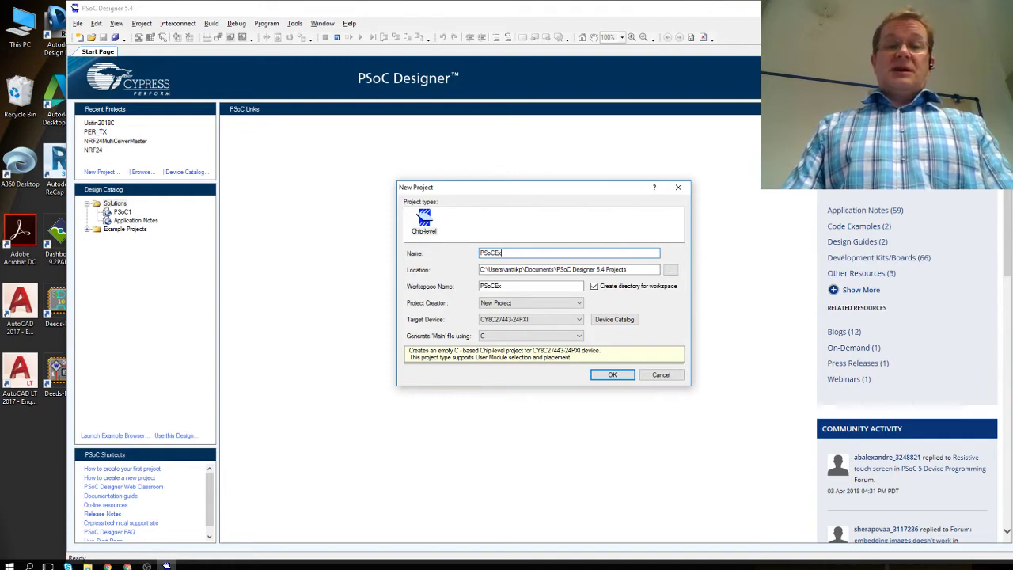
type("1a")
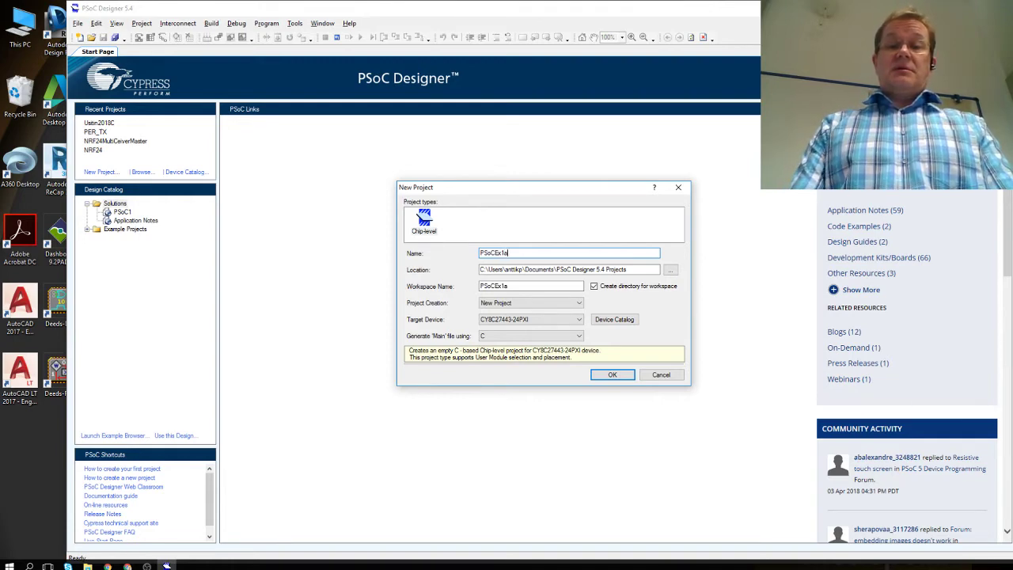
type("nttikp")
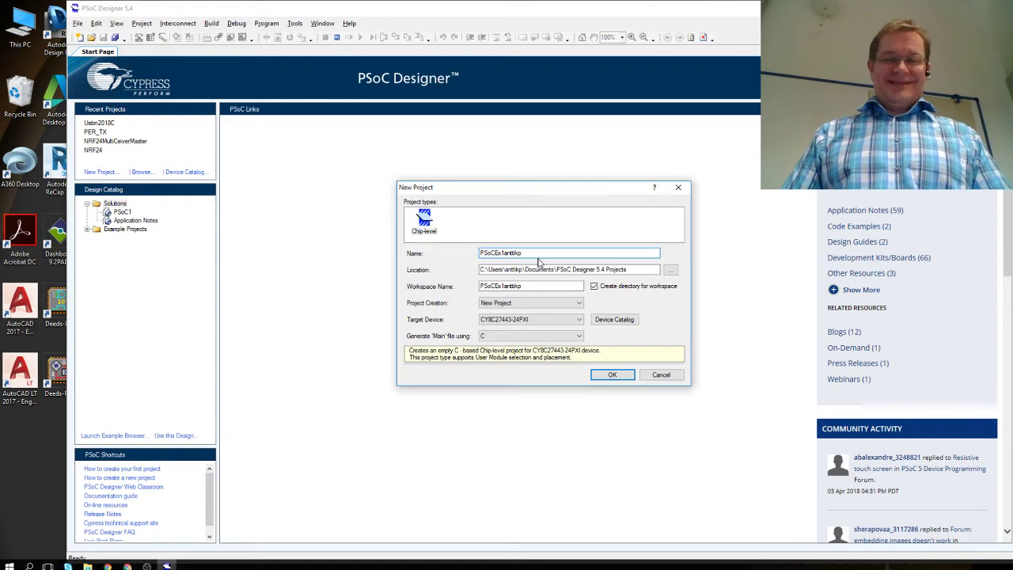
key("Tab")
key("Tab")
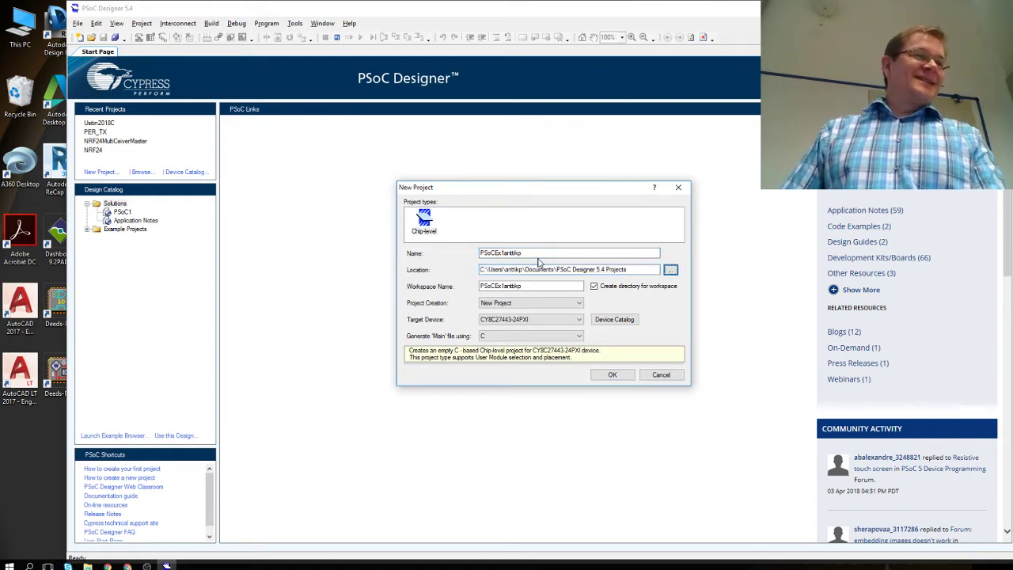
key("Tab")
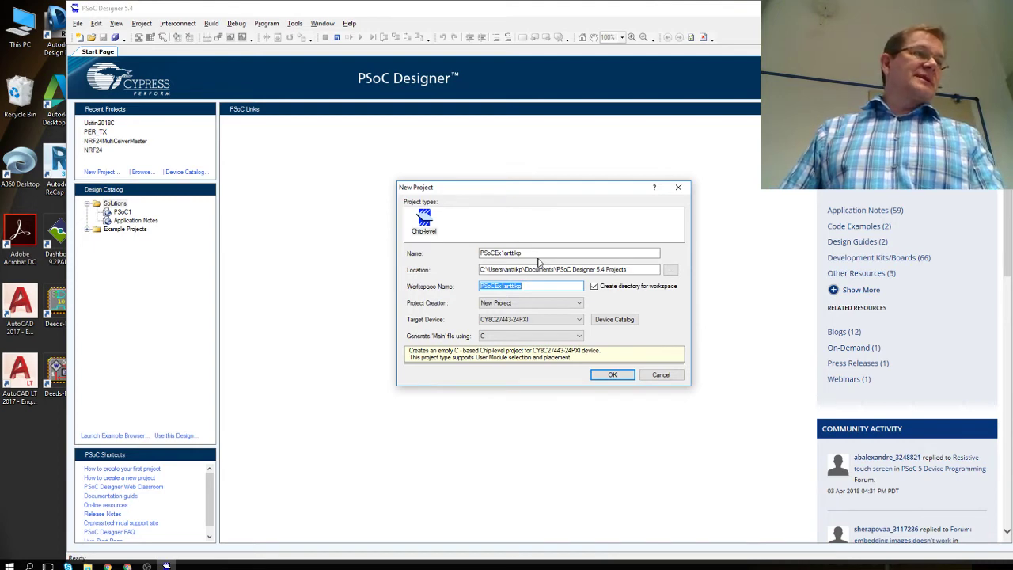
key("Tab")
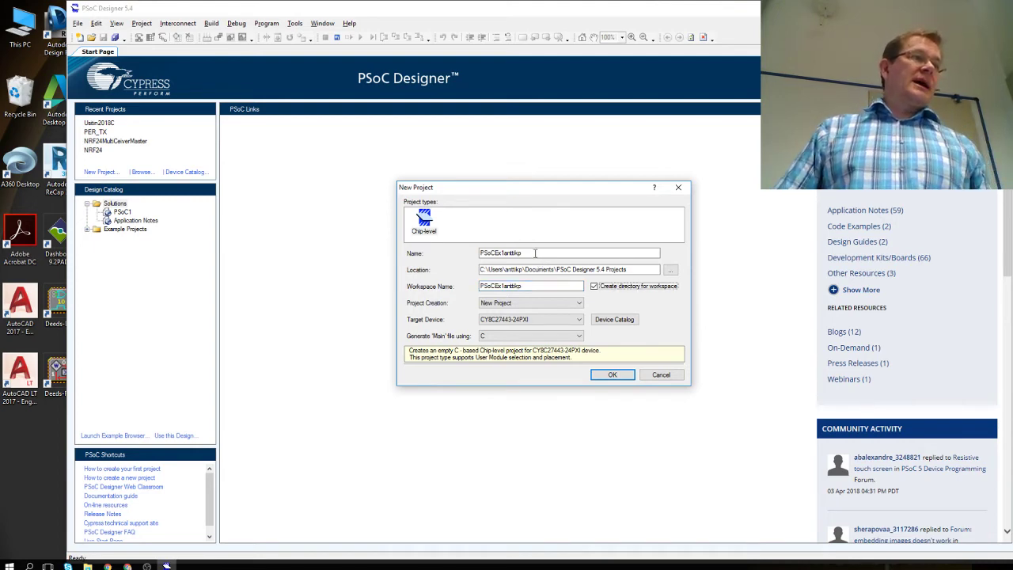
- Choose New Project as the project creation type and open the device catalog for the target device
left_click(553, 304)
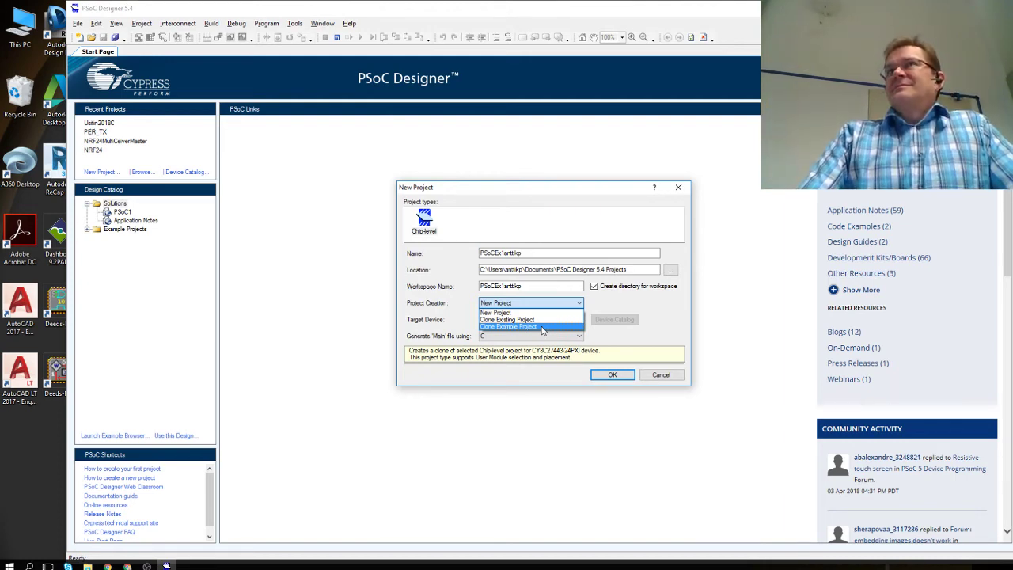
left_click(541, 313)
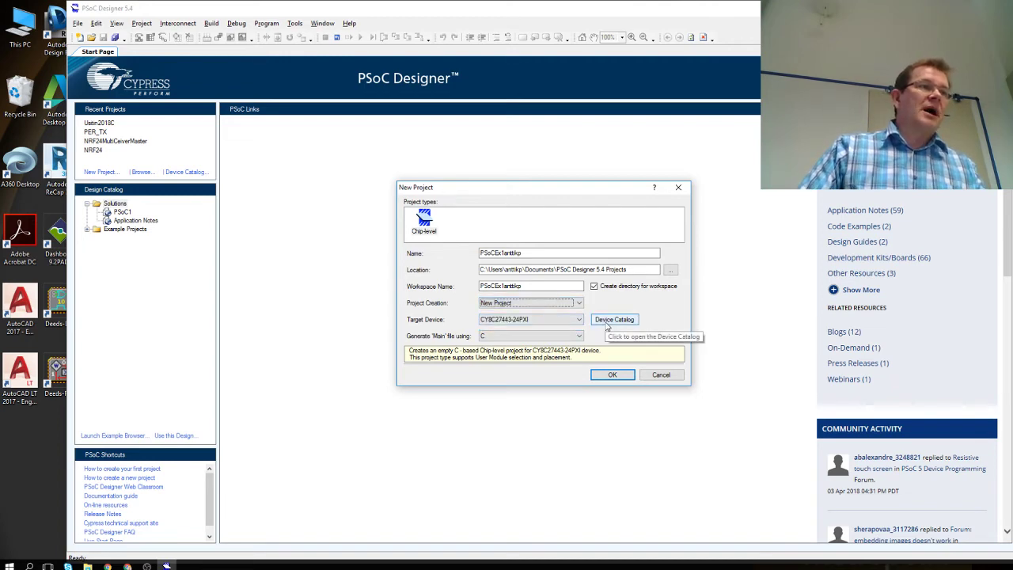
left_click(557, 321)
left_click(557, 322)
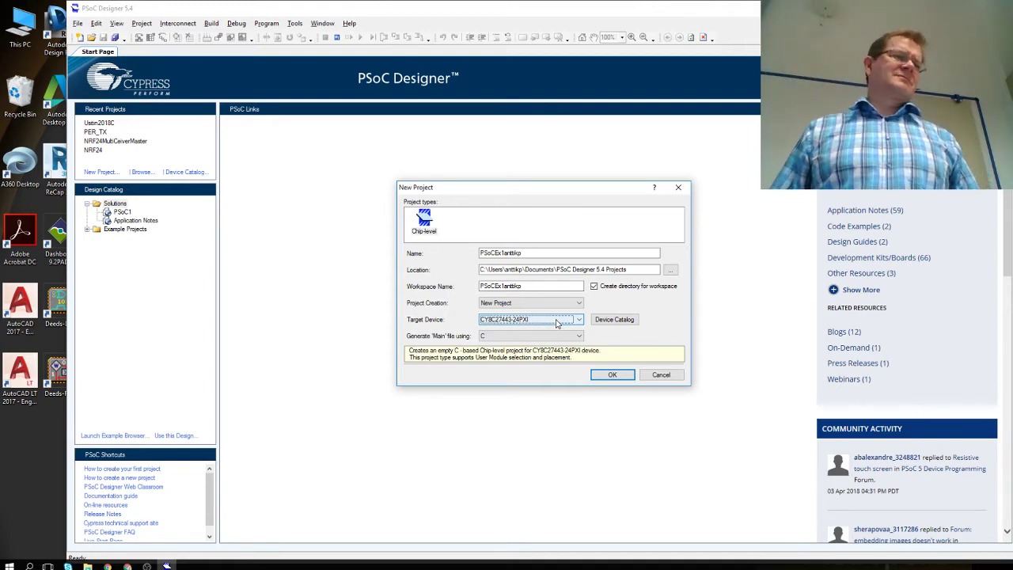
left_click(618, 320)
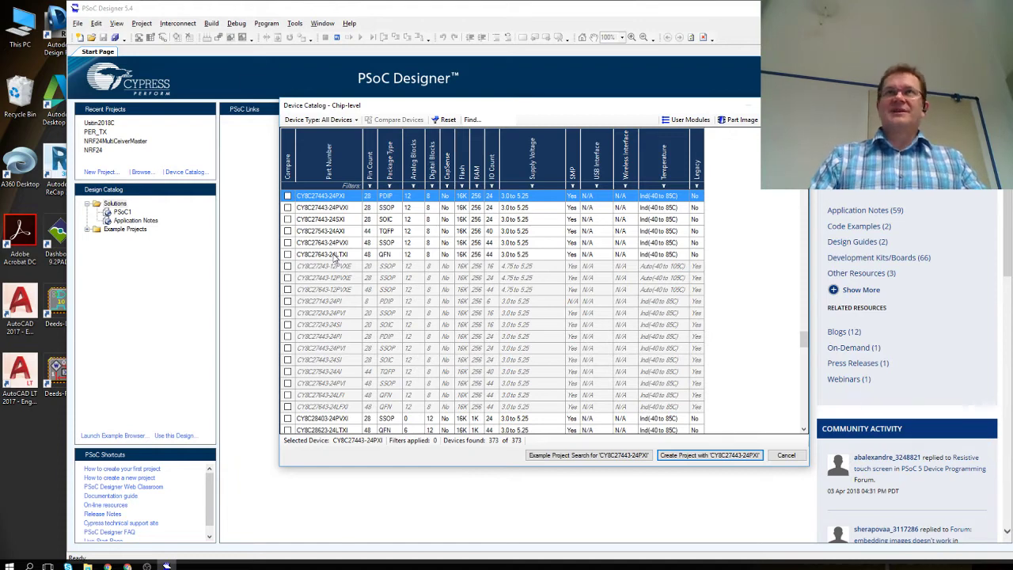
scroll(380, 237, "up", 3)
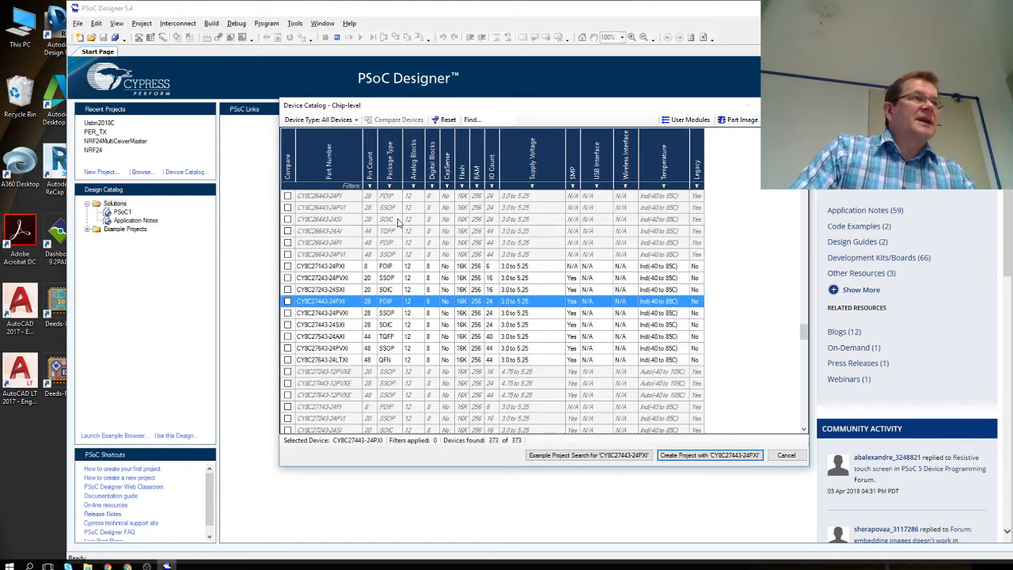
- Filter the device catalog to a pin count of 20 and the PDIP package type
left_click(368, 186)
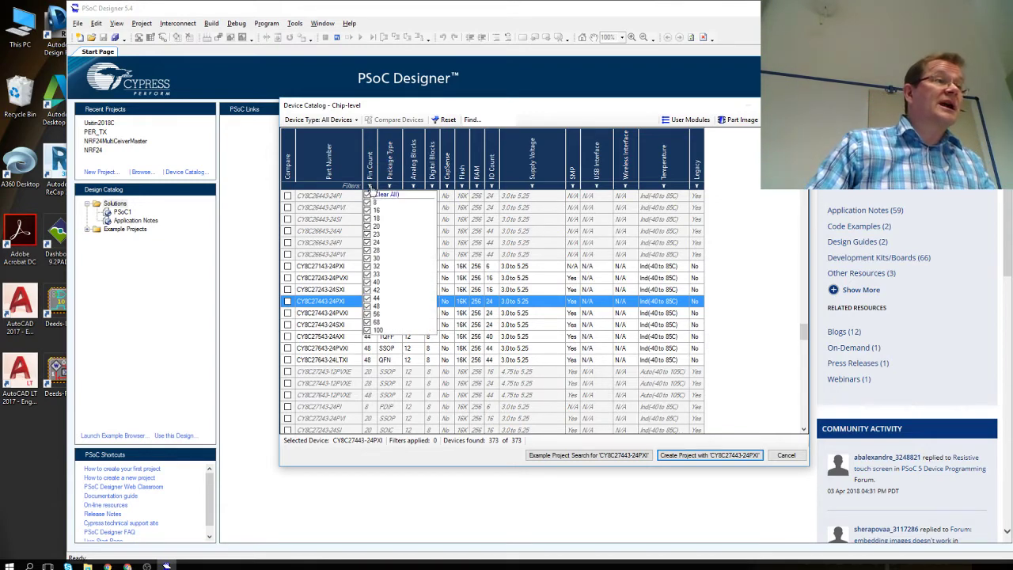
left_click(372, 195)
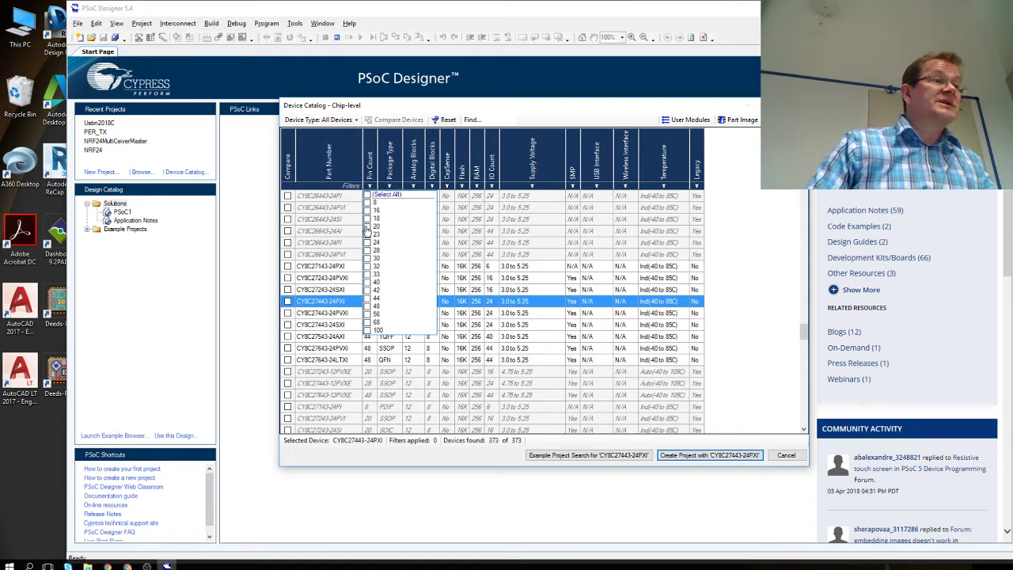
left_click(368, 227)
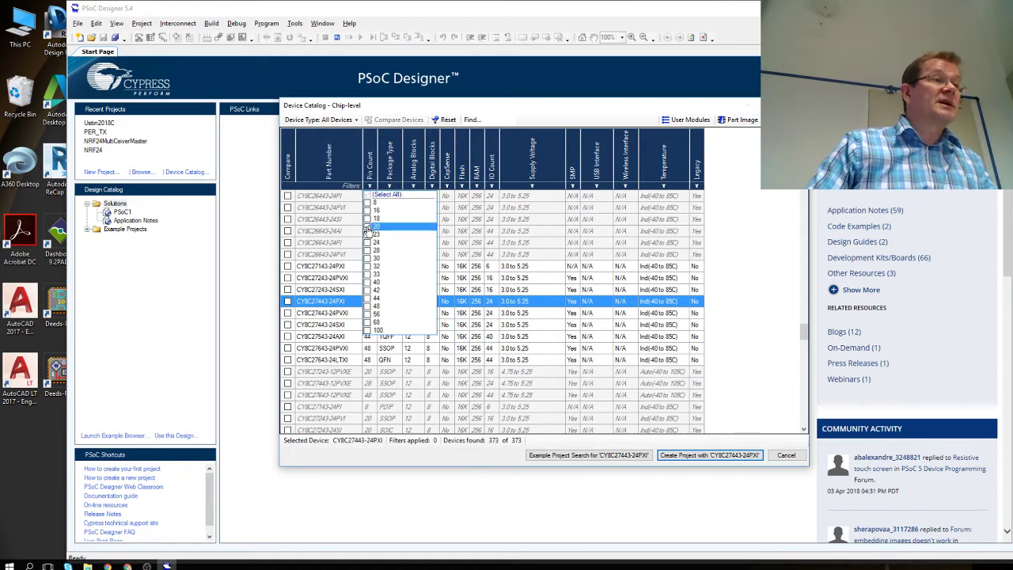
left_click(388, 177)
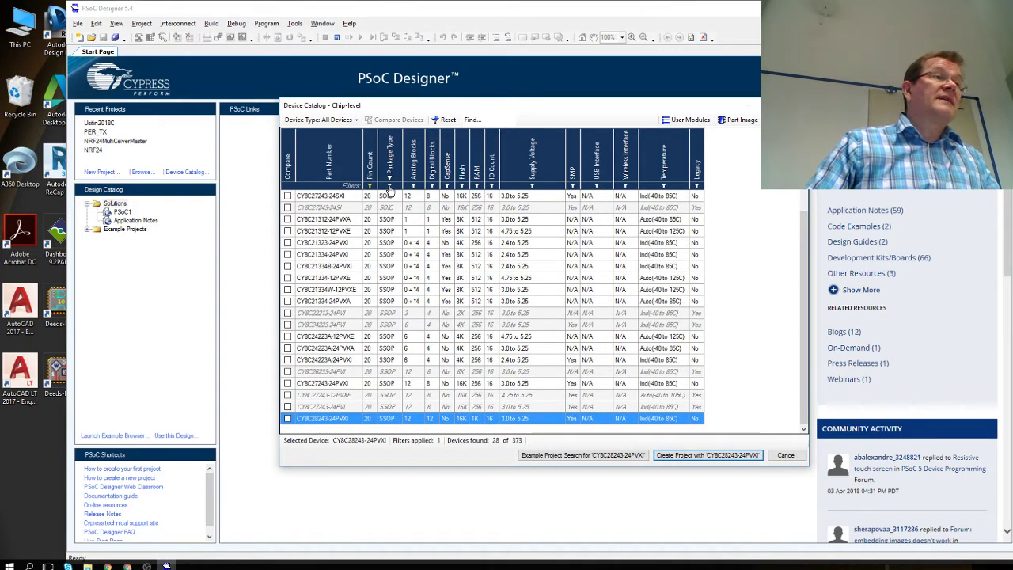
left_click(389, 187)
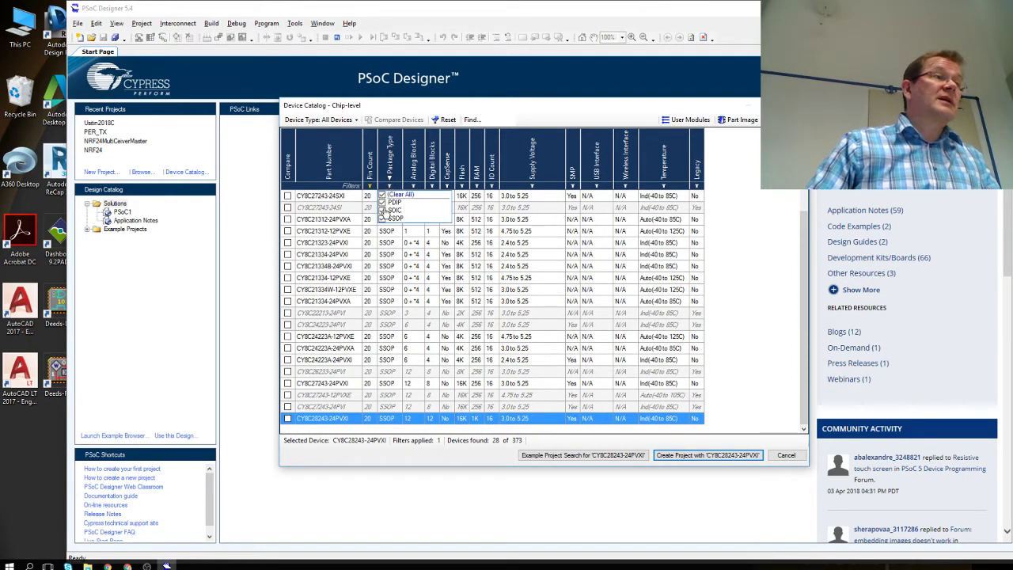
left_click(382, 196)
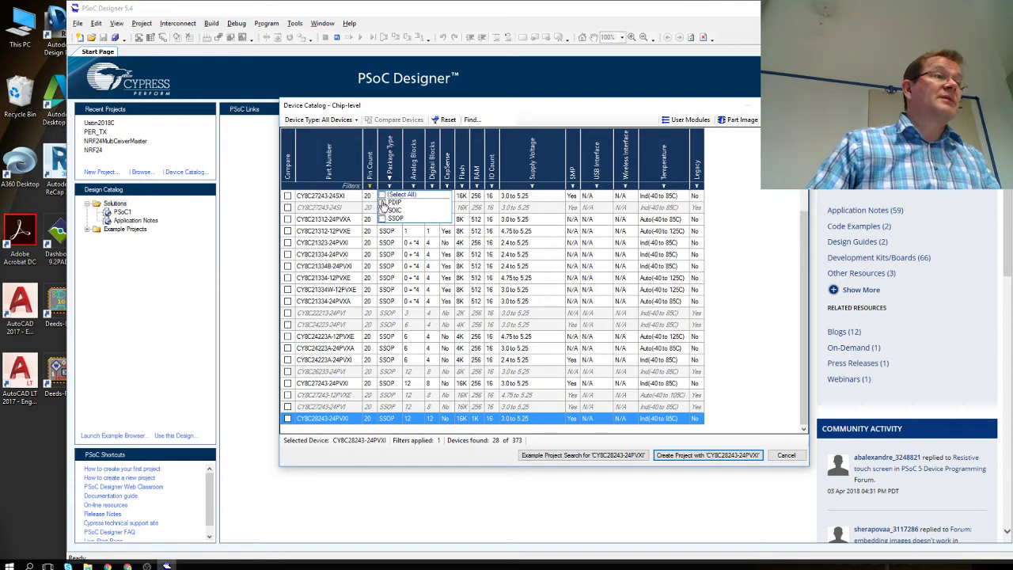
left_click(382, 203)
left_click(392, 166)
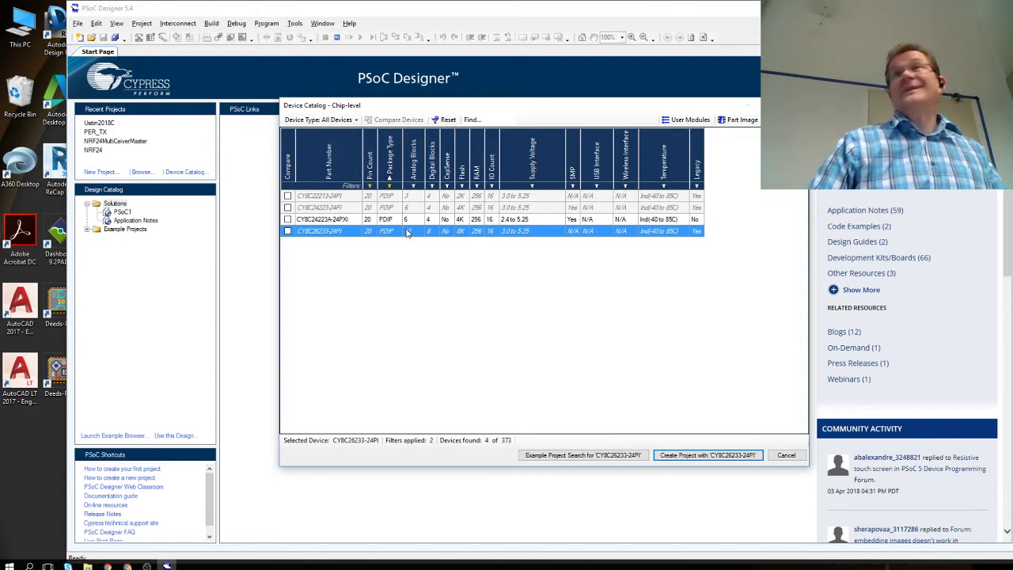
- Clear the package type and pin count filters by reselecting all of their values
left_click(390, 186)
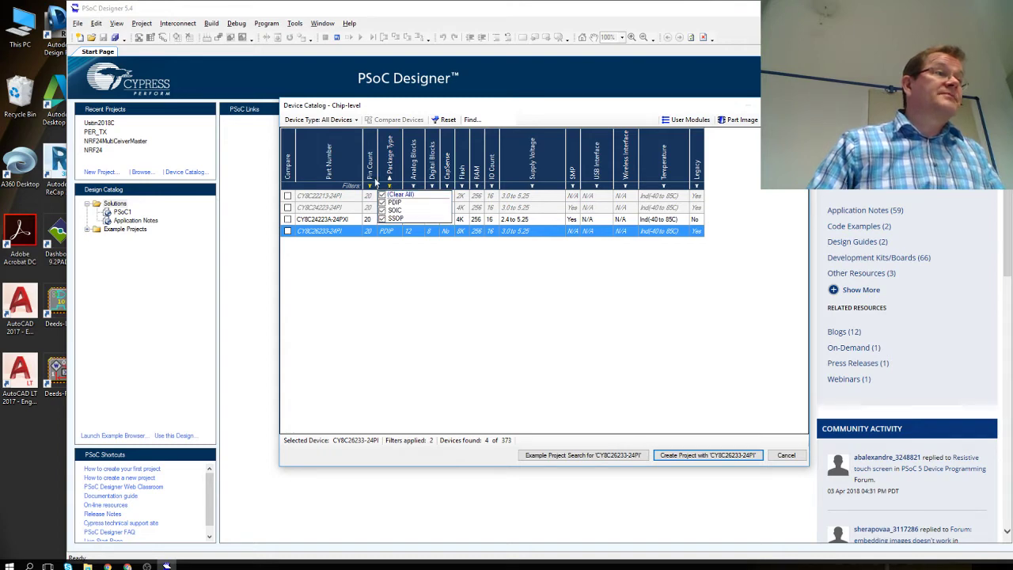
left_click(376, 182)
left_click(370, 186)
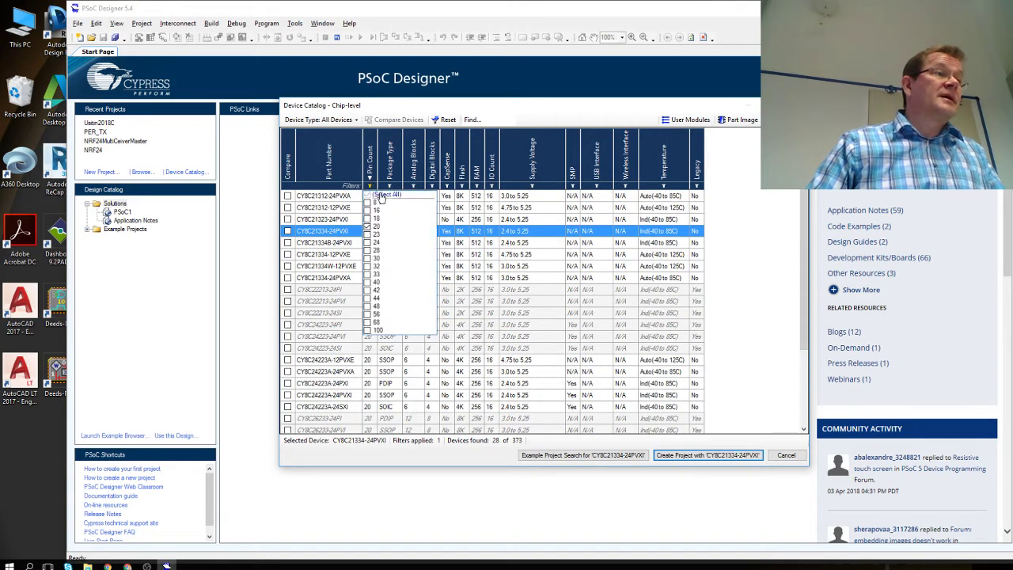
left_click(383, 194)
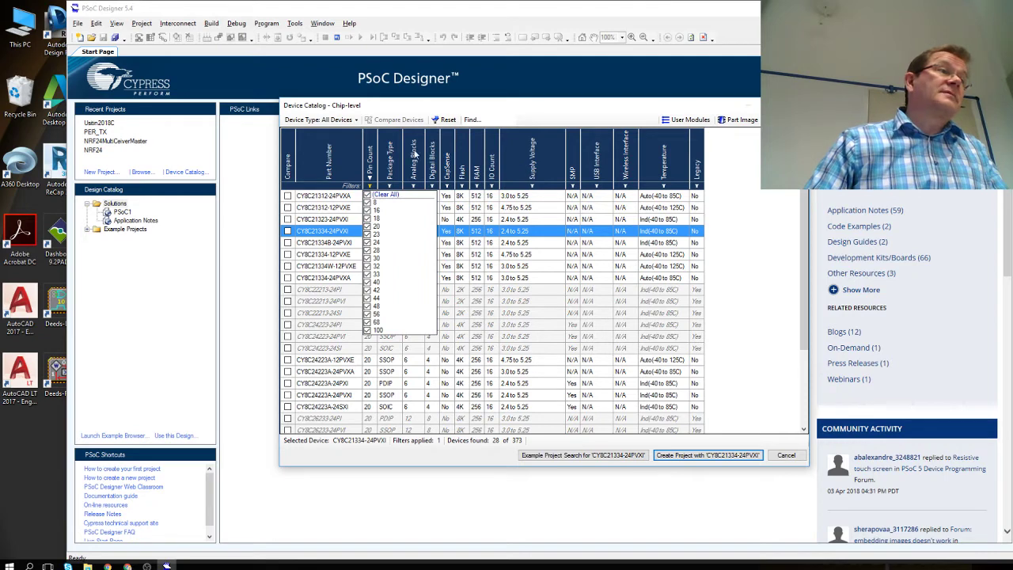
left_click(413, 158)
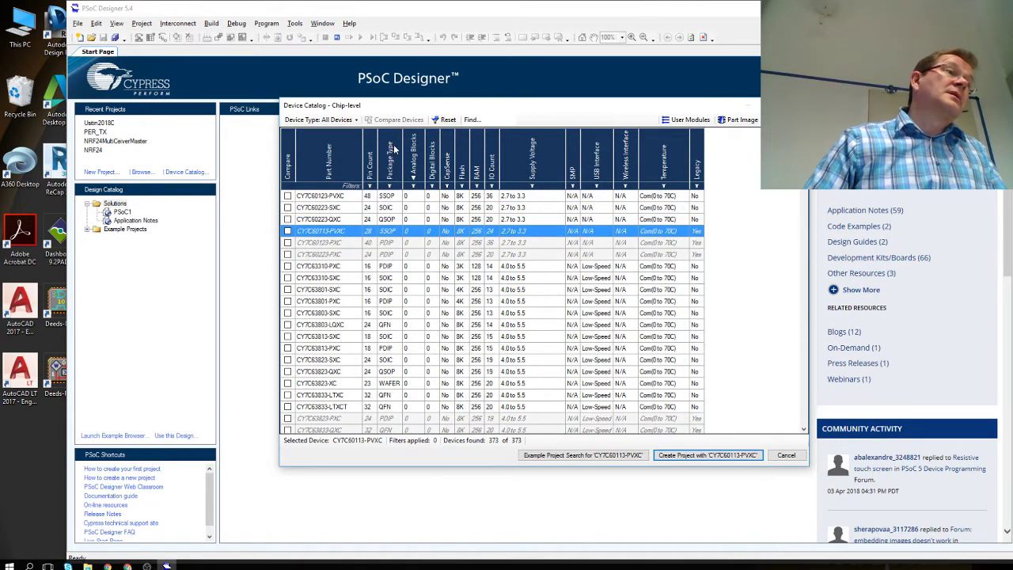
- Sort the device catalog by analog blocks and look through the filter options and the listed devices
left_click(413, 180)
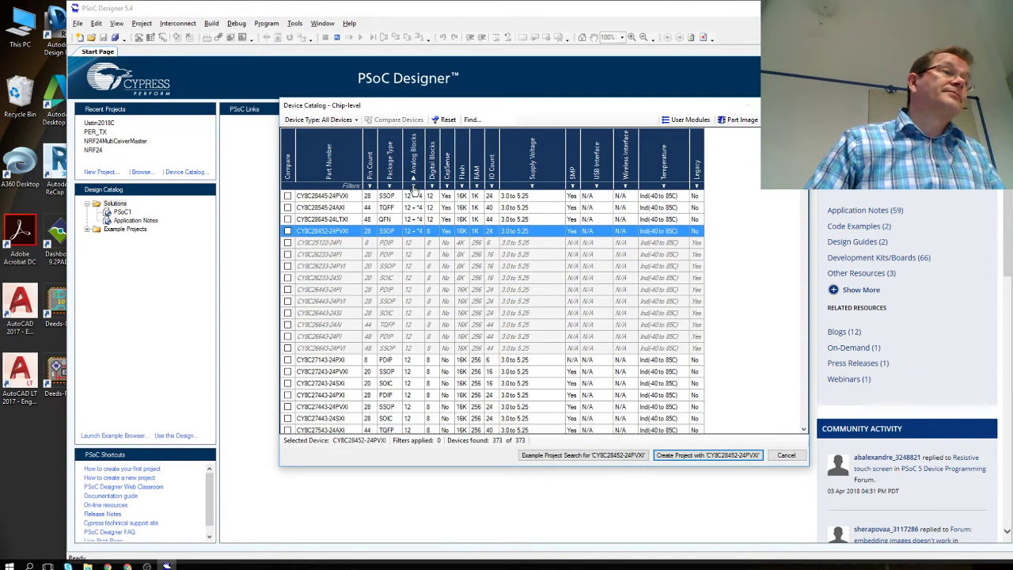
left_click(413, 185)
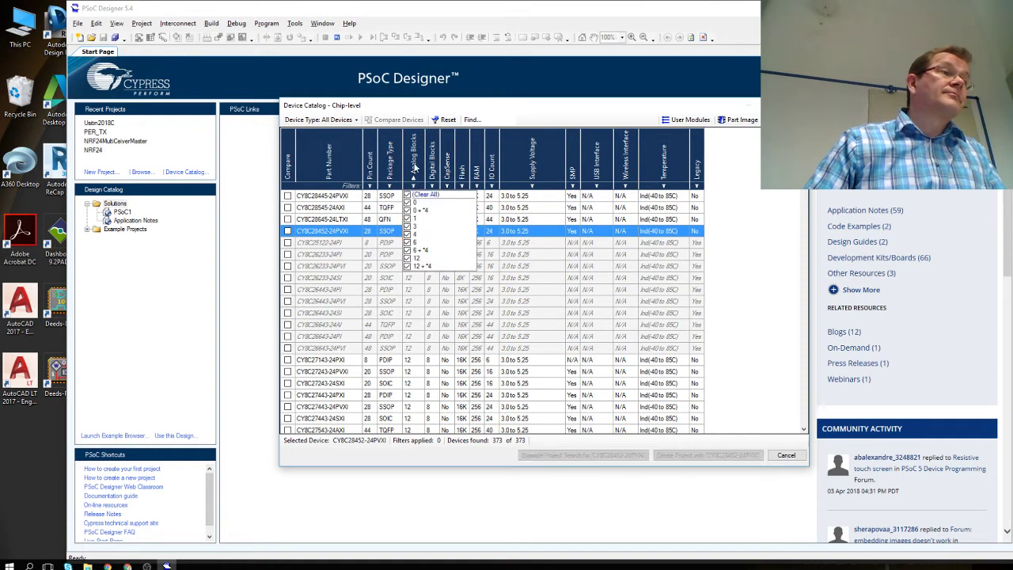
left_click(414, 168)
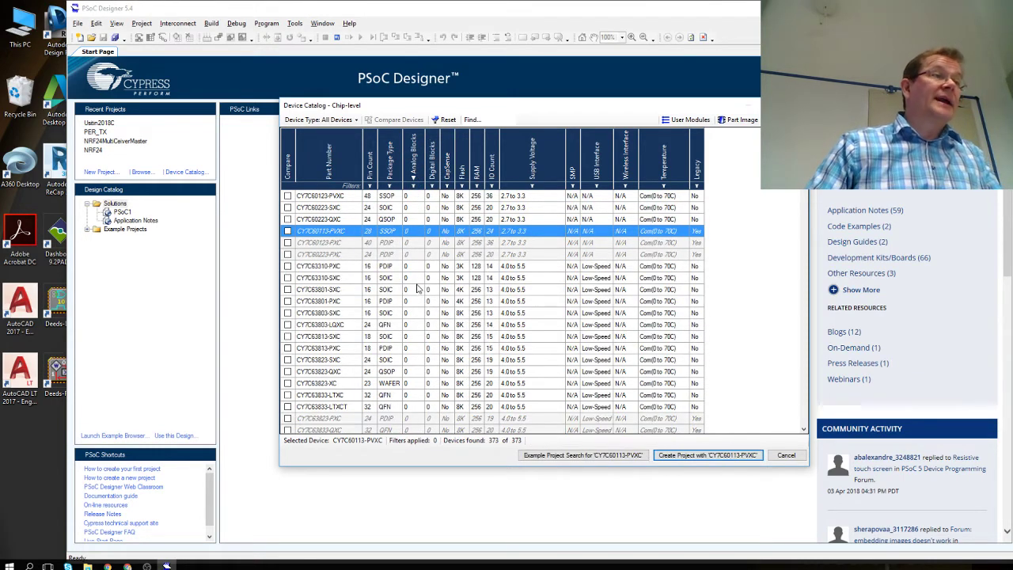
scroll(419, 287, "down", 10)
scroll(411, 285, "down", 5)
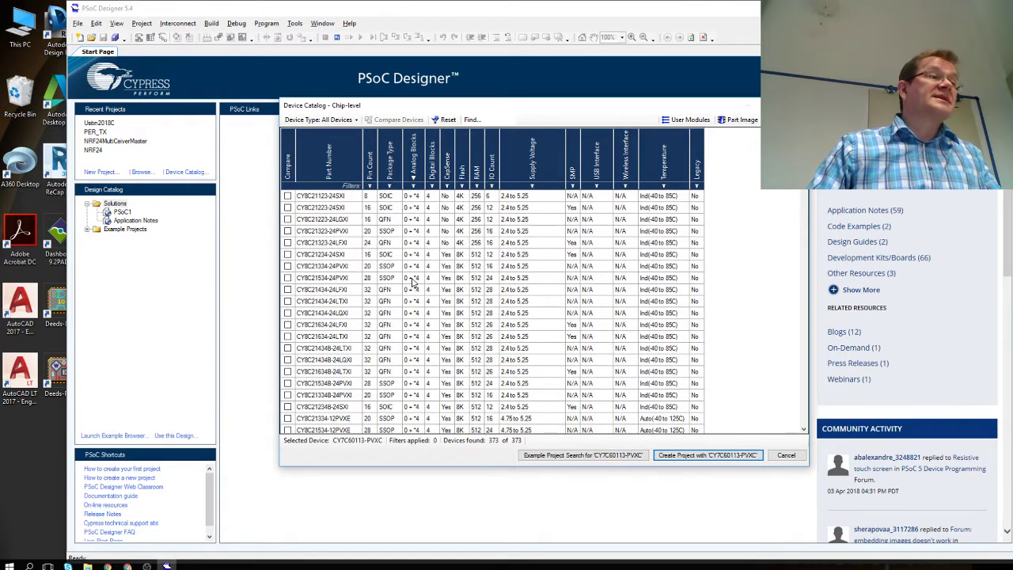
scroll(412, 282, "up", 15)
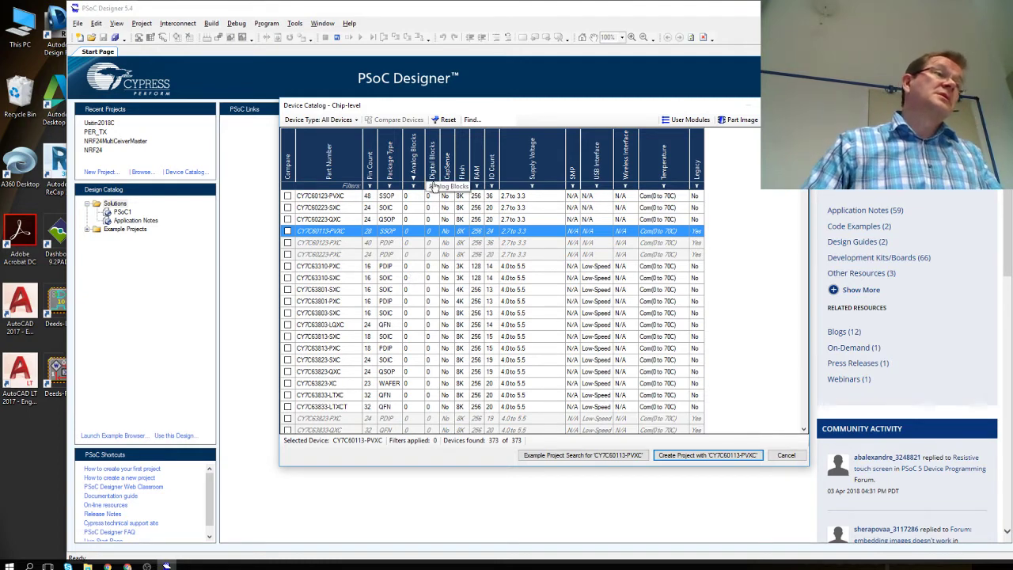
- Compare the catalog devices by sorting them by digital blocks, CapSense and flash size in both directions
left_click(431, 180)
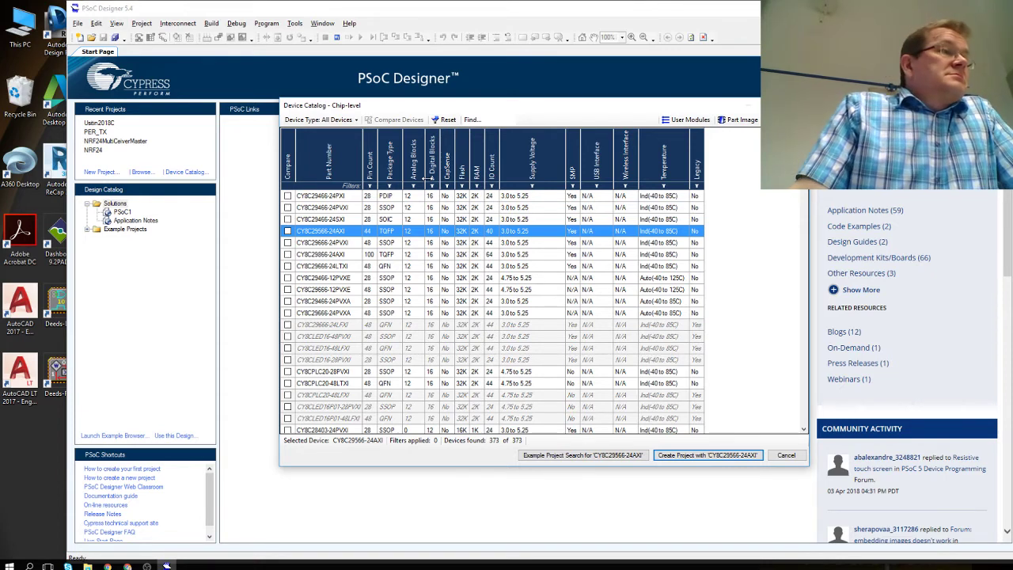
left_click(448, 181)
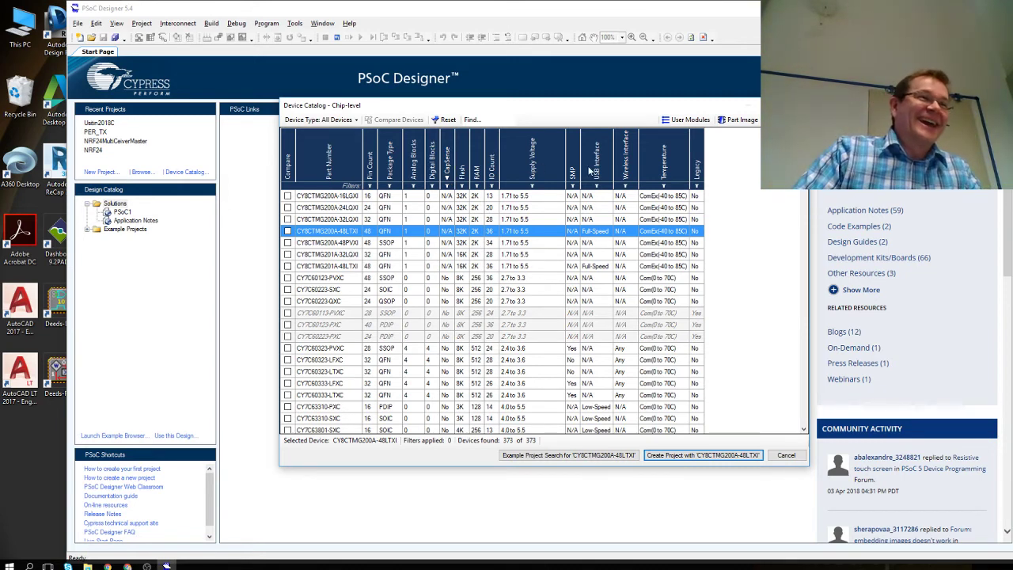
left_click(464, 178)
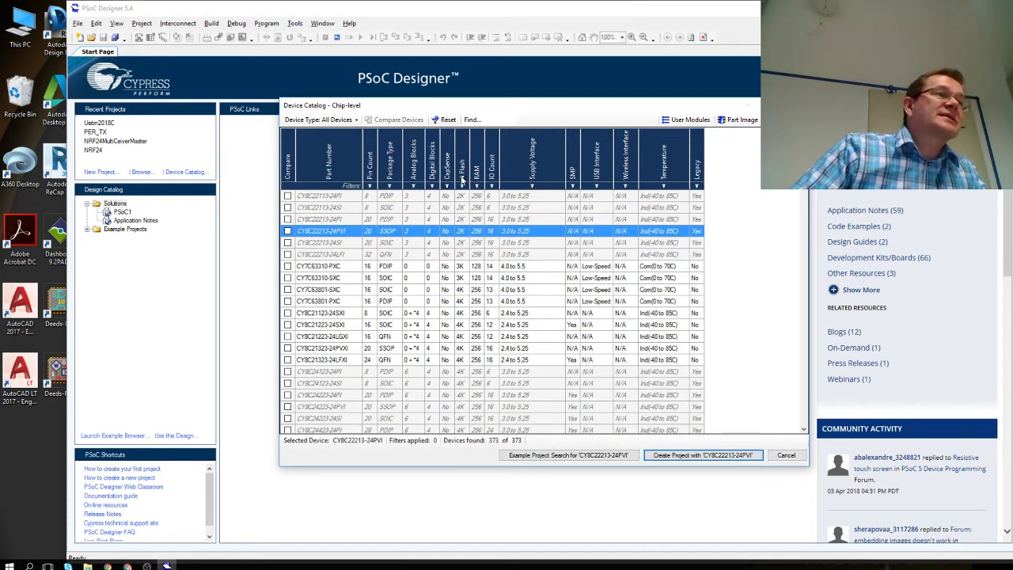
left_click(464, 177)
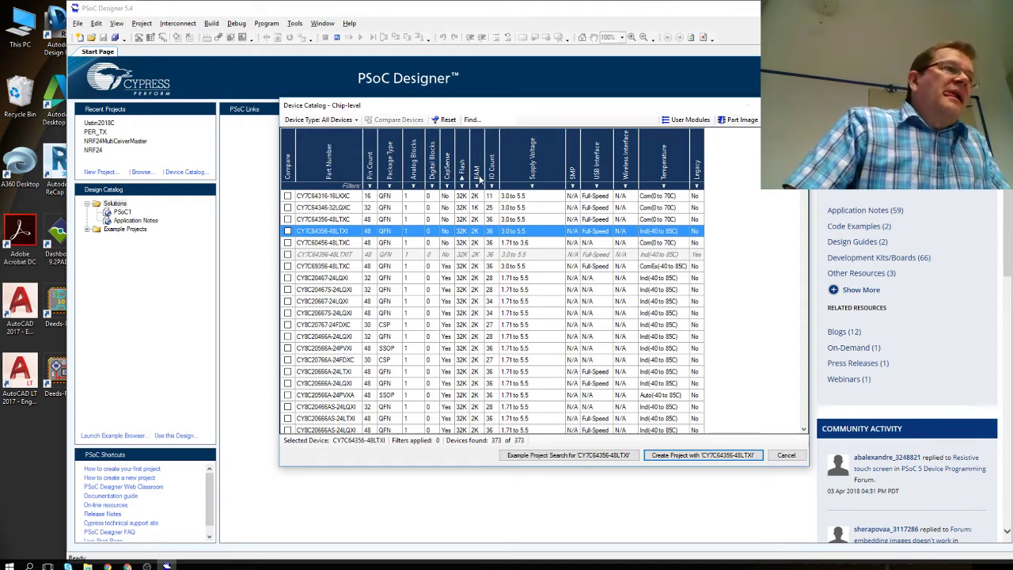
- Sort the device catalog by RAM size in alternating directions to compare the devices' memory
left_click(476, 180)
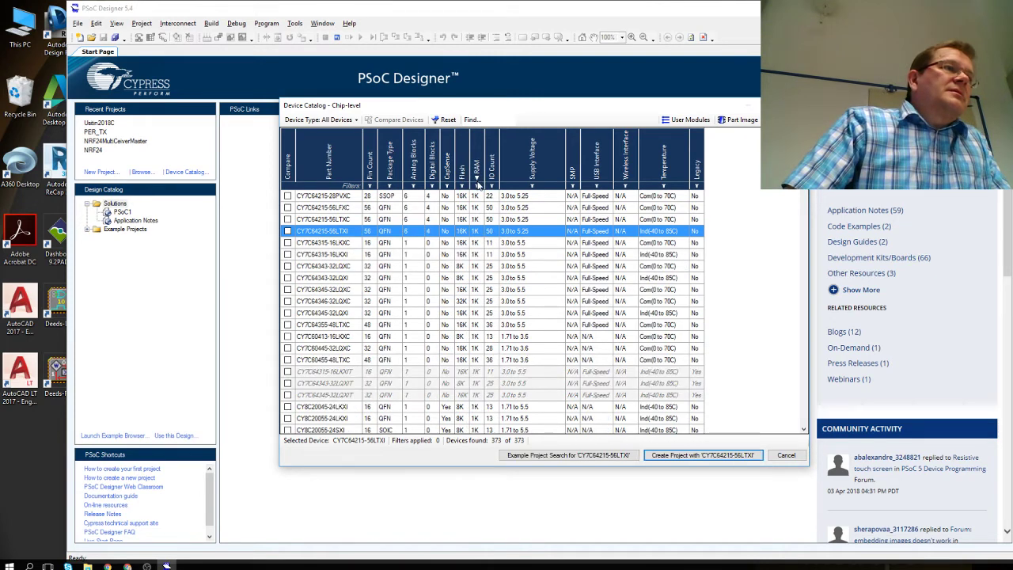
left_click(476, 181)
left_click(476, 181)
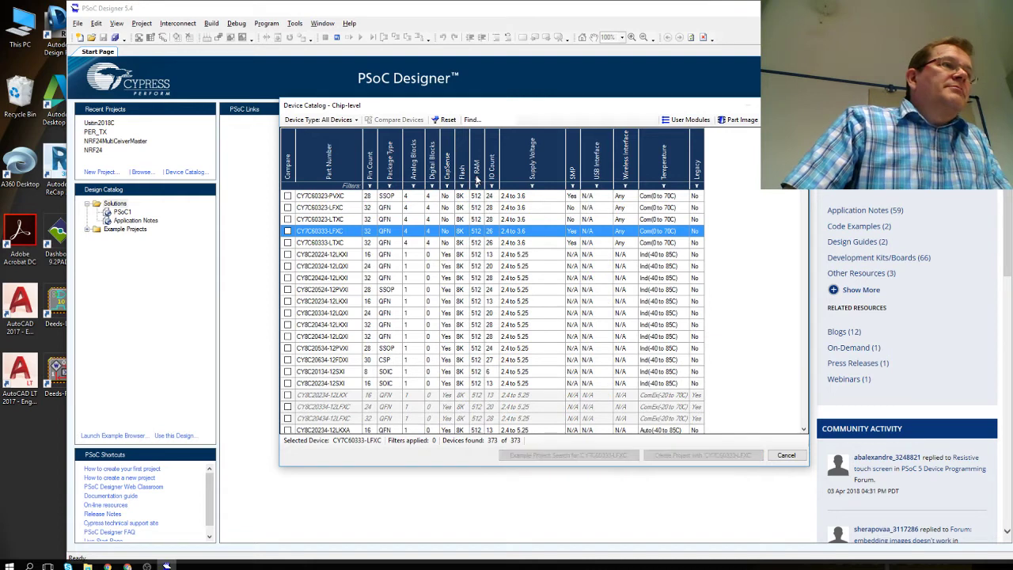
left_click(477, 180)
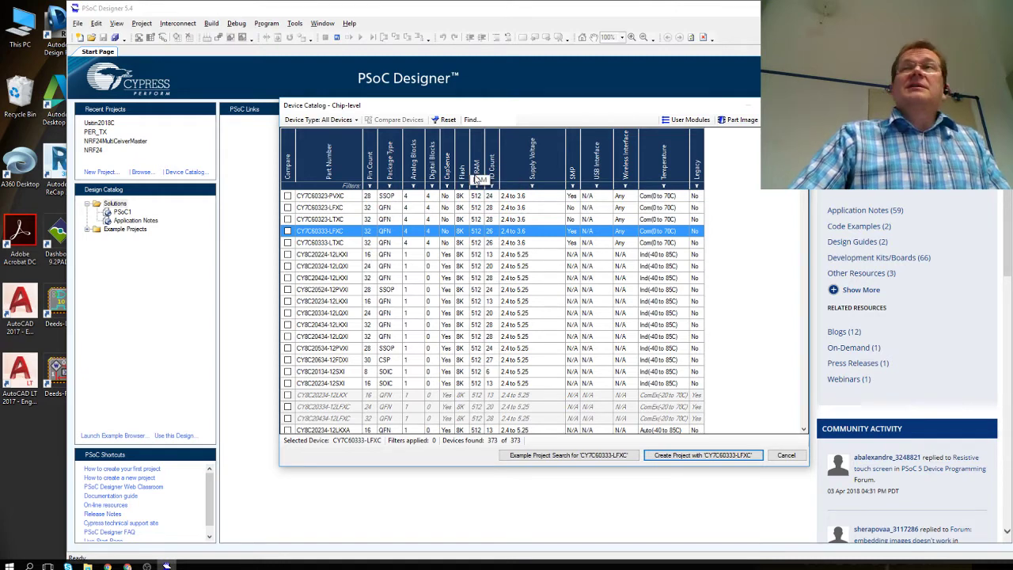
left_click(477, 179)
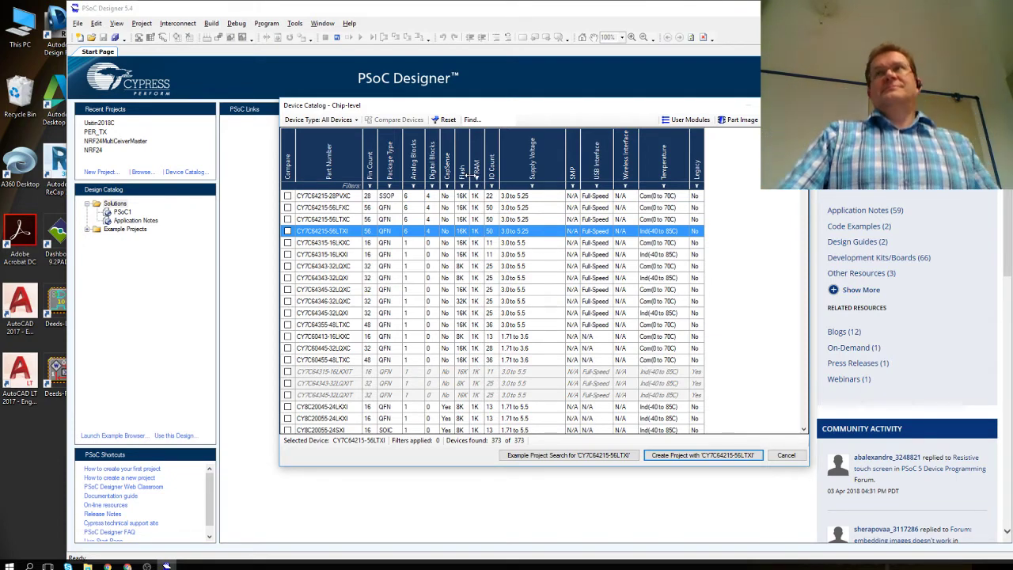
- Sort the device catalog by IO count and look through the devices from the lowest count upward
left_click(491, 181)
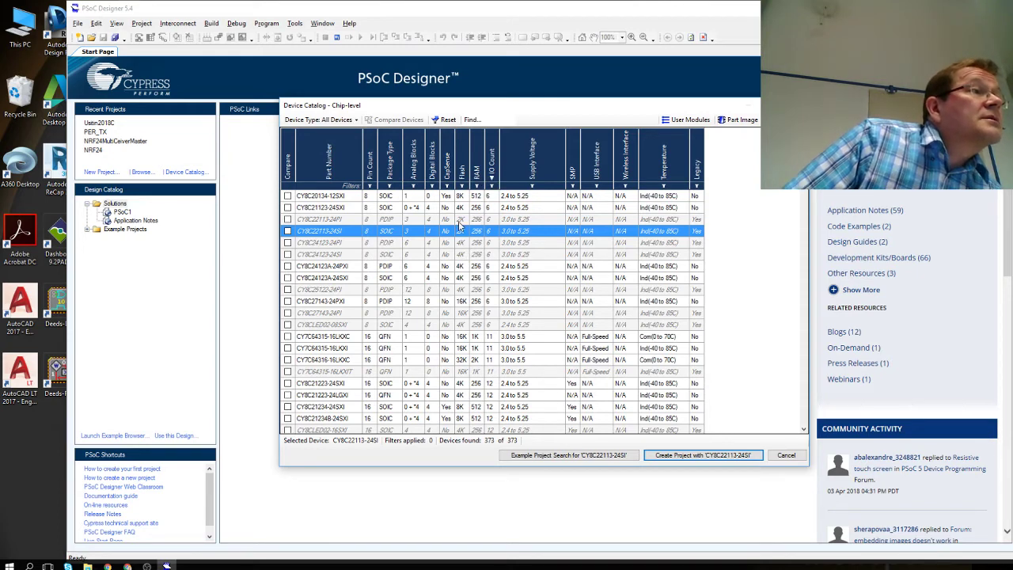
scroll(459, 226, "down", 10)
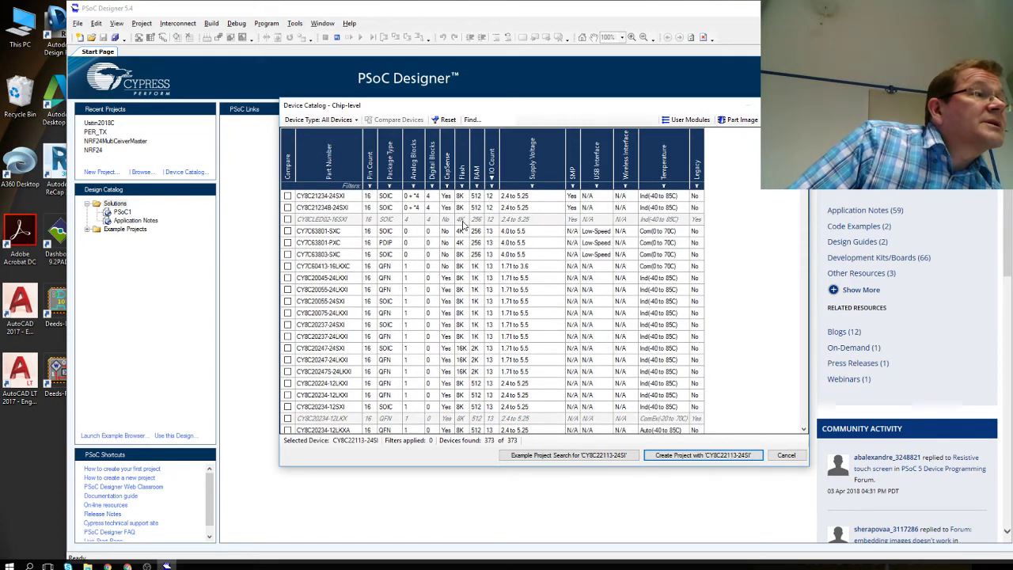
scroll(464, 226, "down", 5)
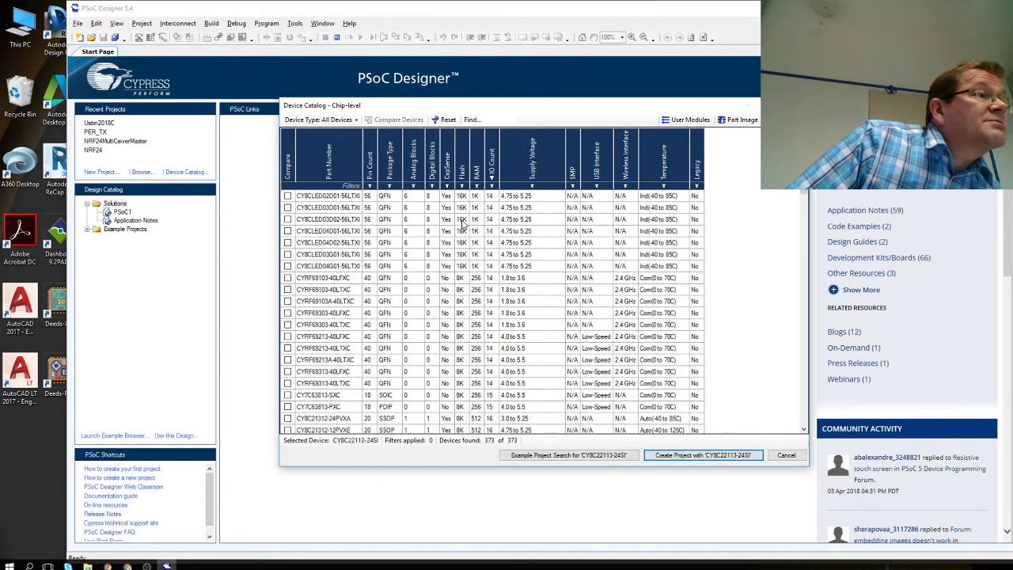
scroll(464, 225, "down", 3)
- Sort the device catalog by part number in descending order and select the CY8C27443-24SXI device
left_click(342, 165)
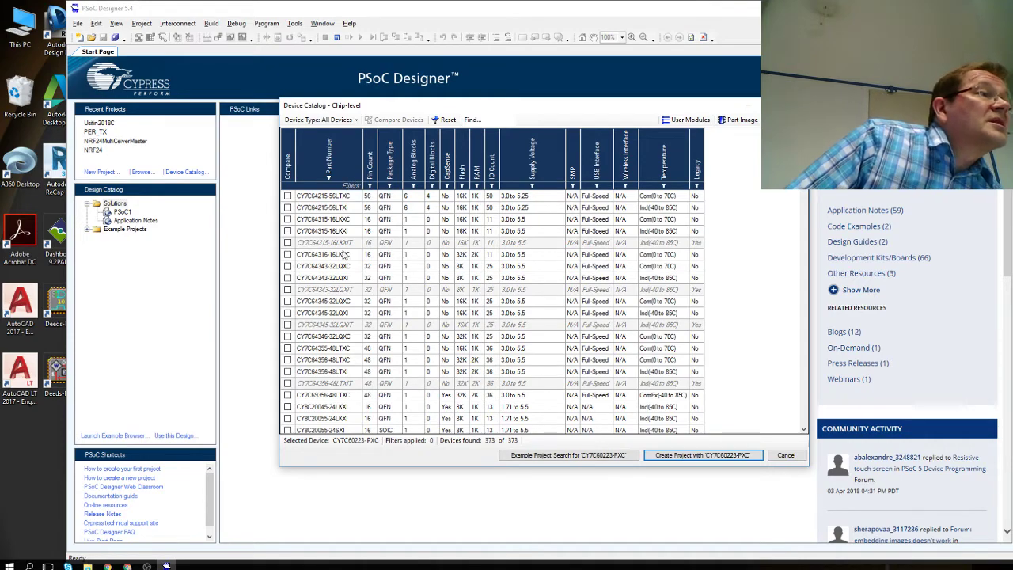
scroll(340, 320, "up", 5)
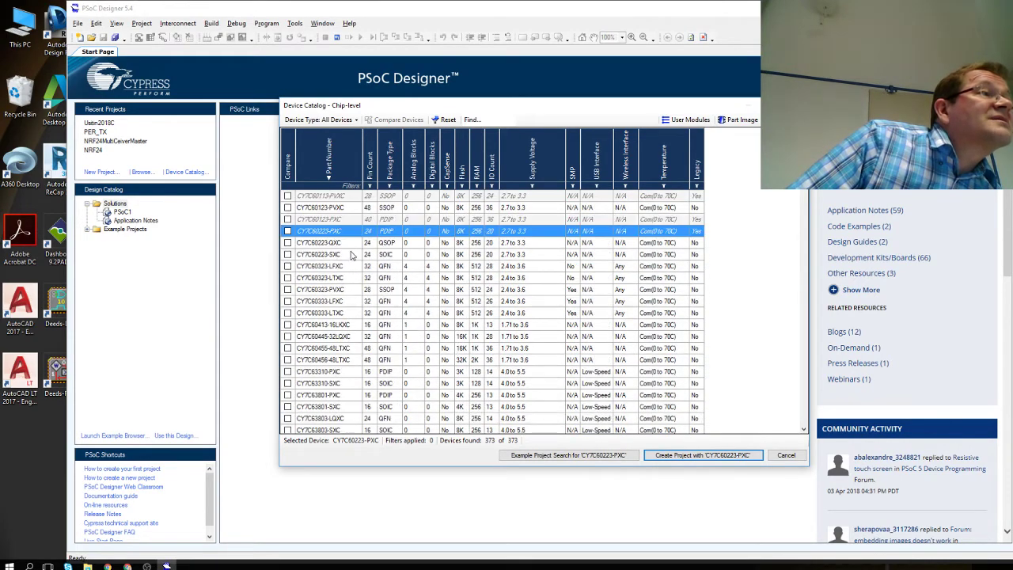
left_click(330, 181)
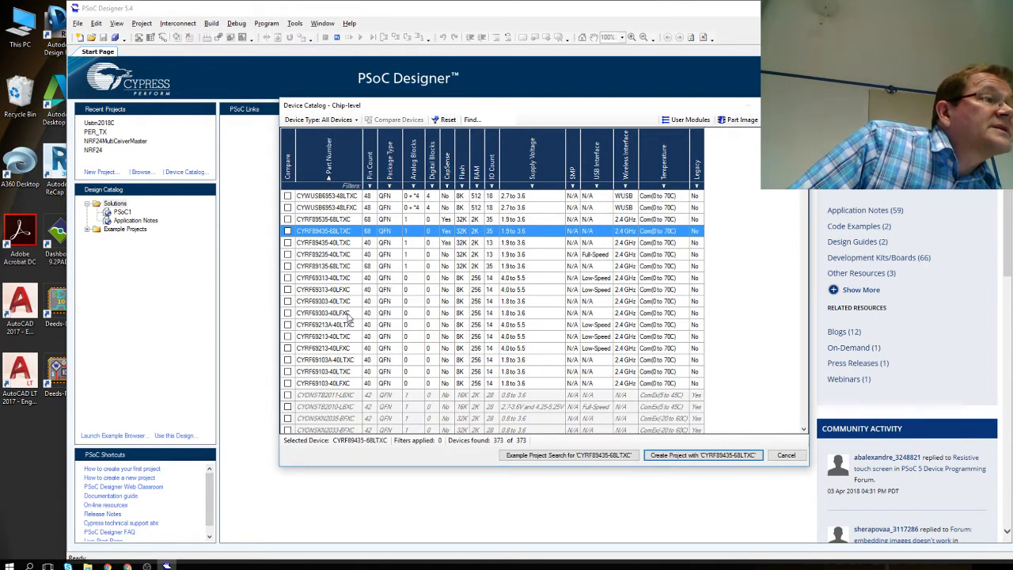
scroll(351, 311, "down", 10)
scroll(351, 309, "down", 5)
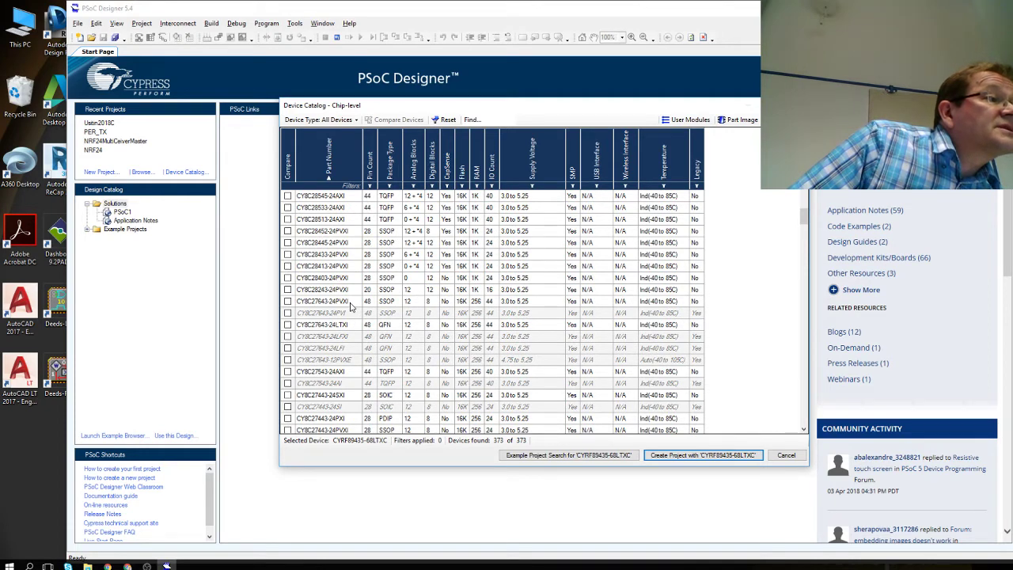
scroll(351, 308, "down", 2)
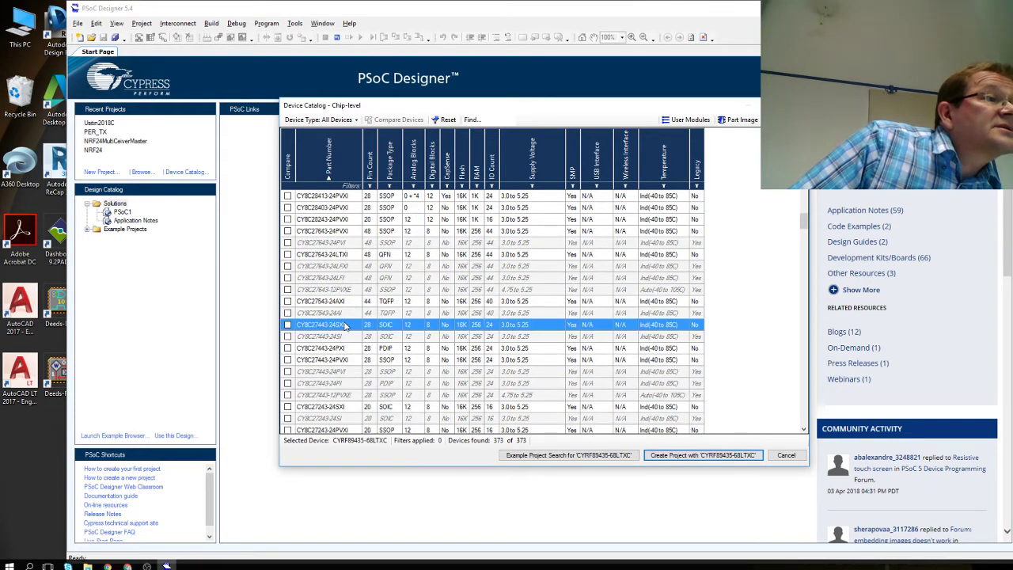
left_click(346, 324)
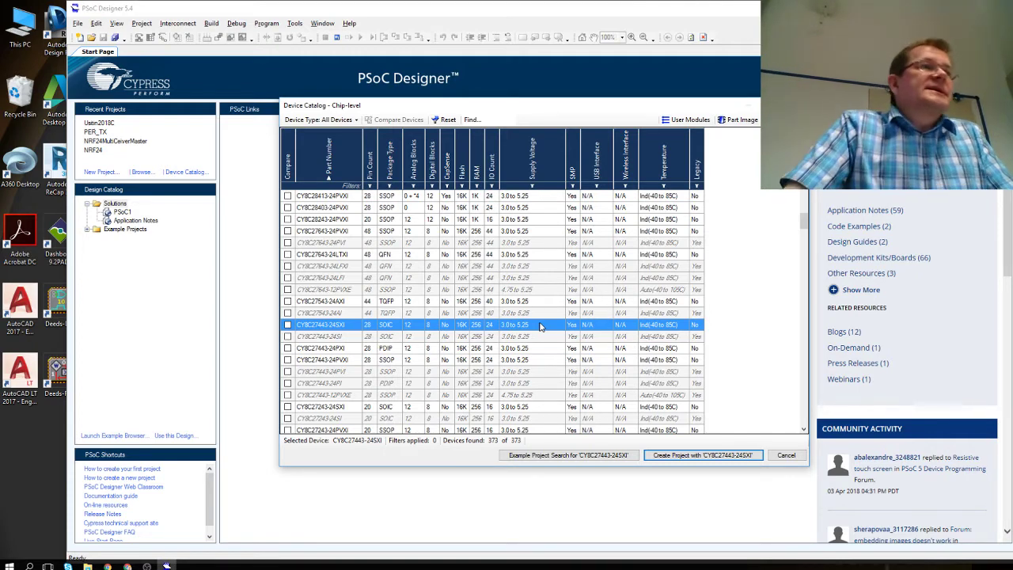
- Look through the catalog devices' supply voltage, SMP, USB and wireless interface, temperature range and legacy columns
scroll(534, 350, "down", 7)
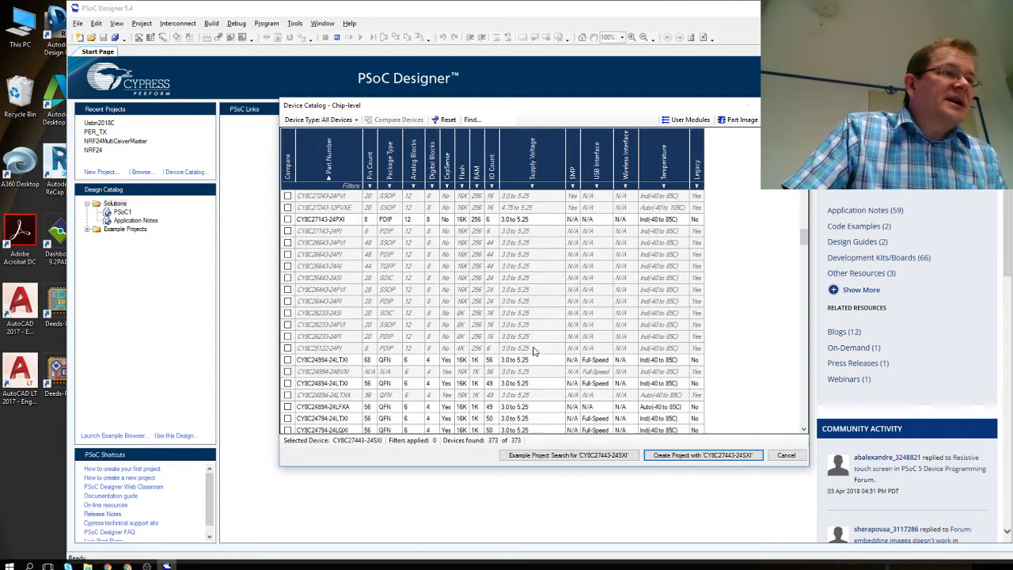
scroll(535, 351, "down", 8)
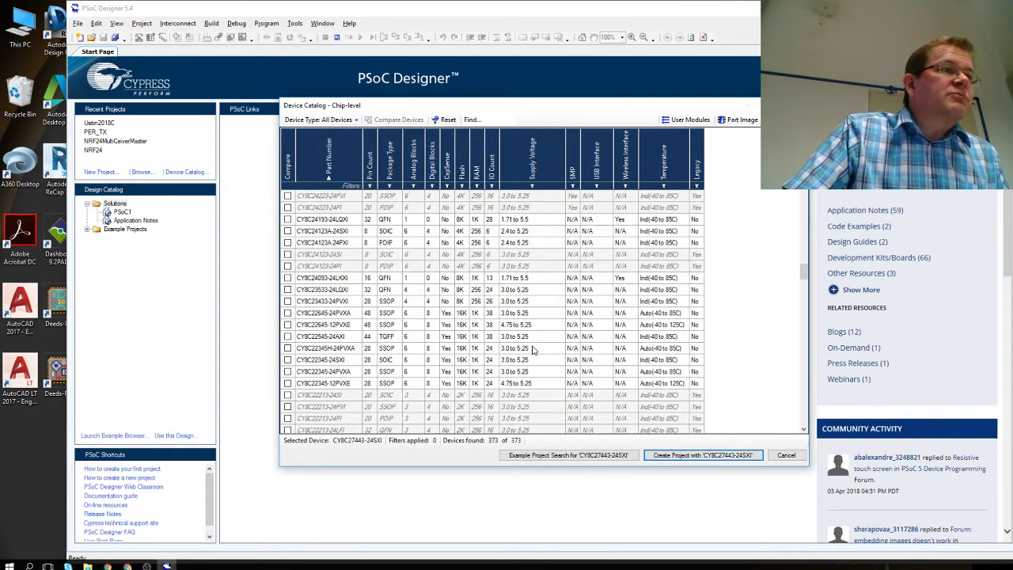
scroll(532, 350, "up", 3)
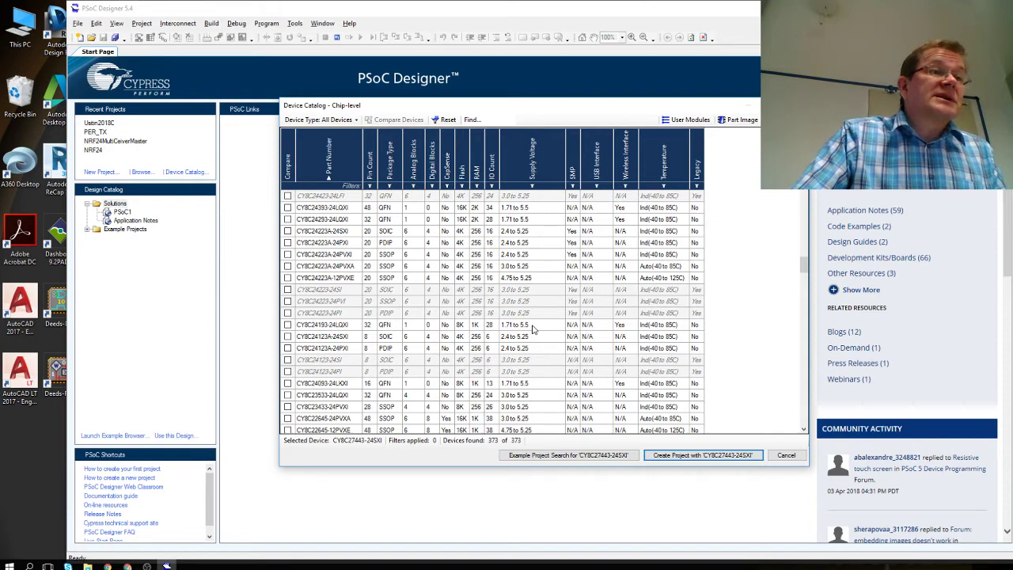
scroll(533, 328, "up", 10)
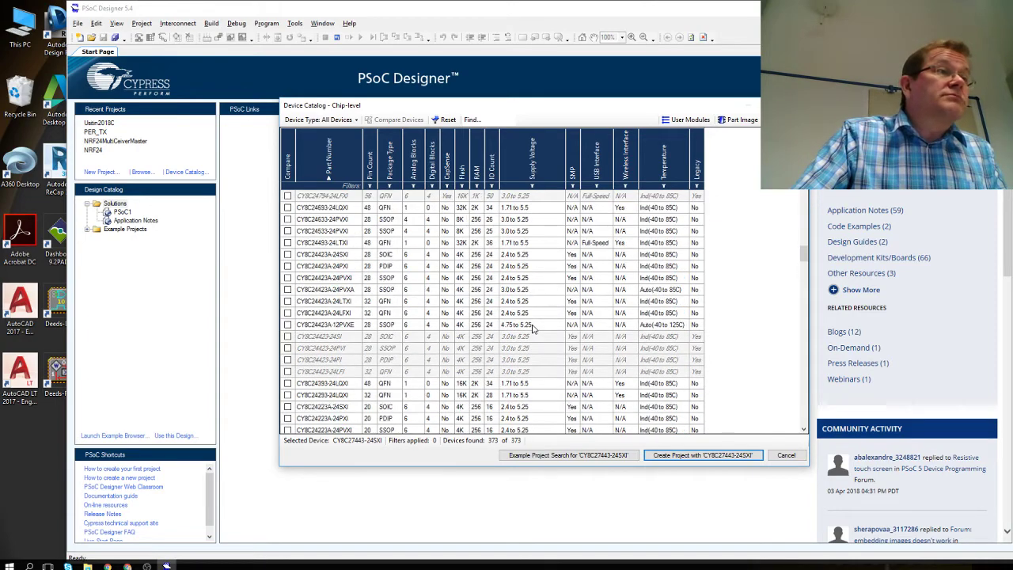
scroll(533, 329, "up", 5)
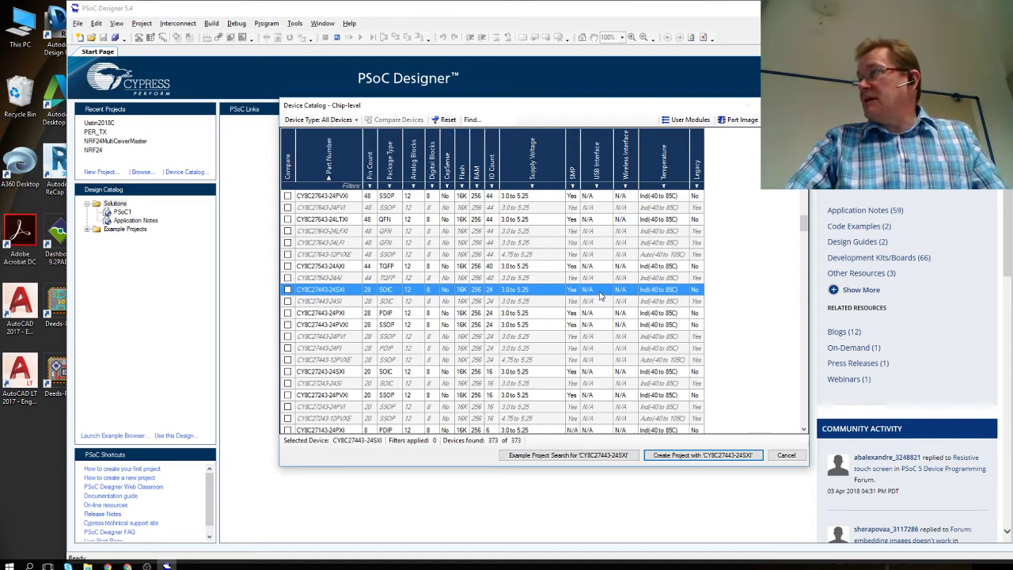
scroll(599, 304, "down", 7)
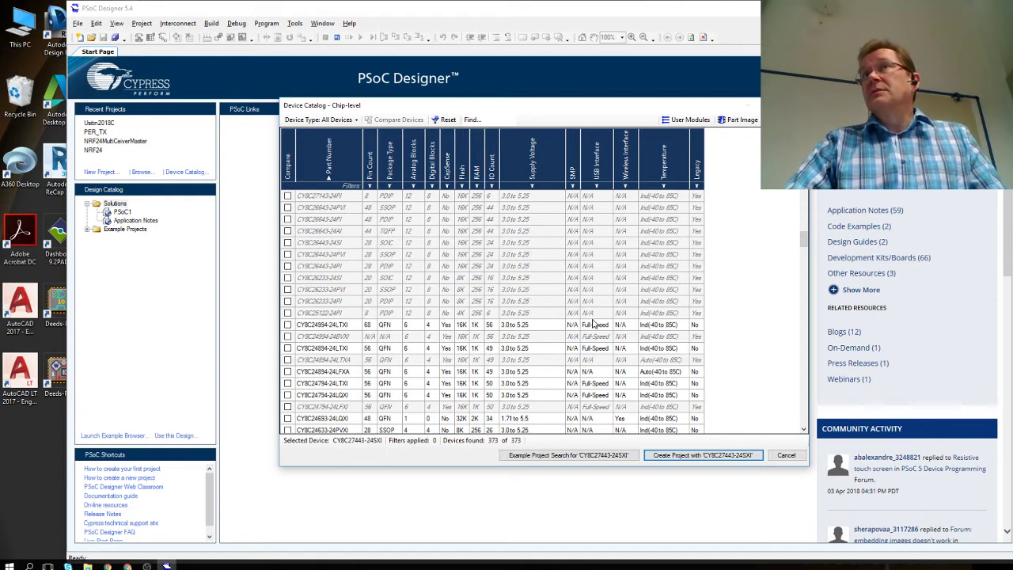
scroll(594, 323, "up", 3)
scroll(594, 323, "up", 3)
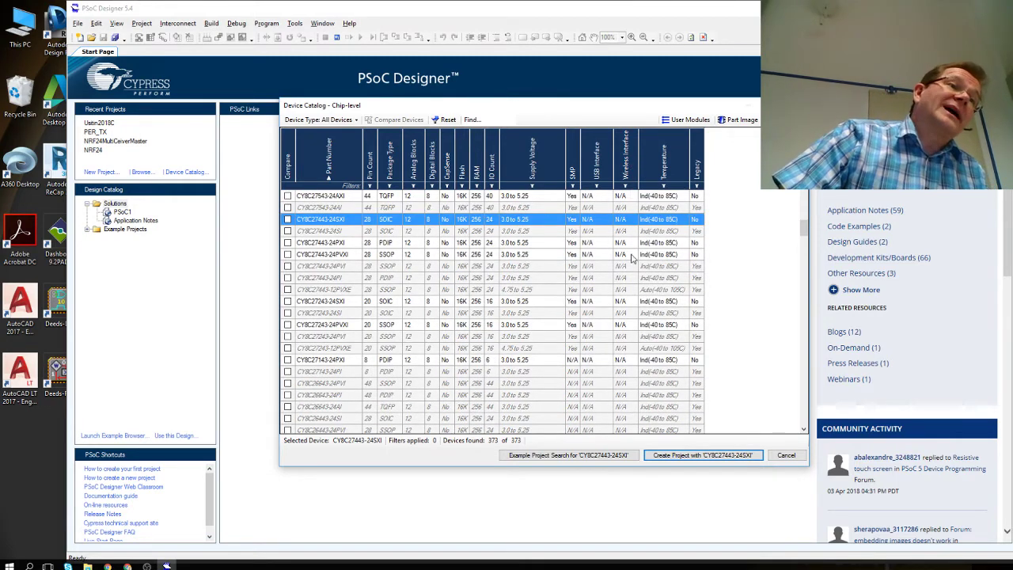
scroll(624, 246, "down", 10)
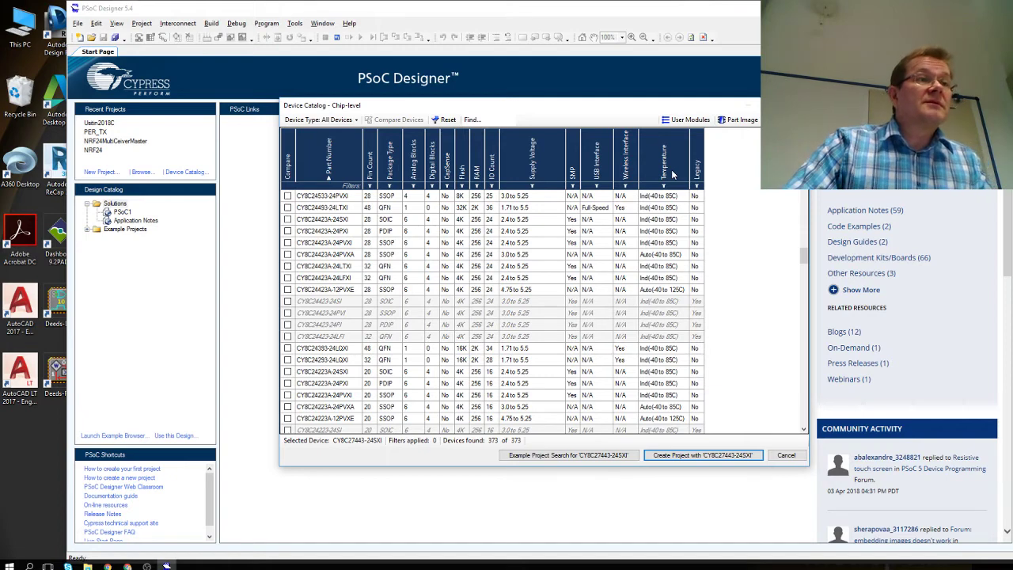
scroll(672, 173, "down", 4)
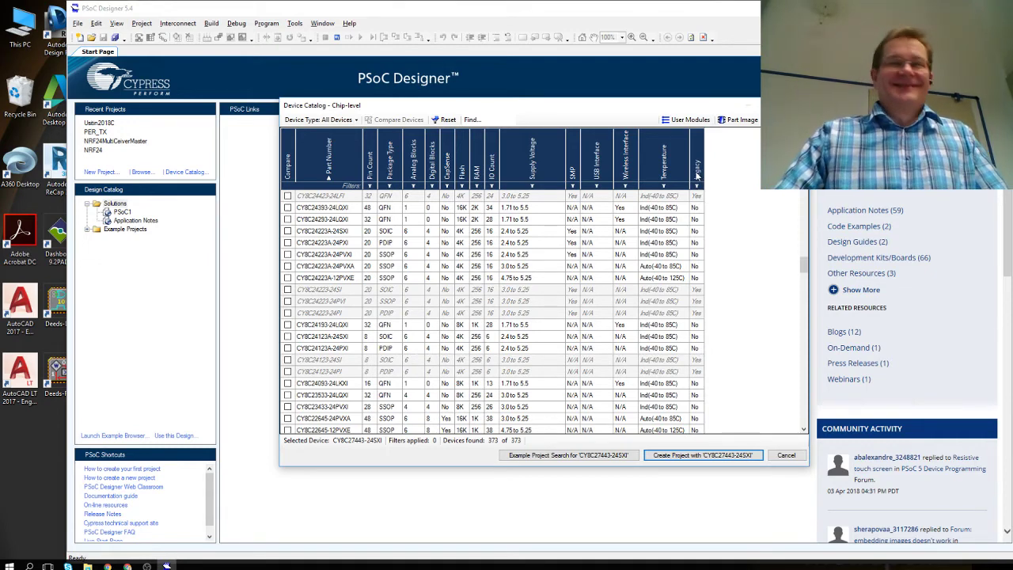
scroll(684, 287, "up", 5)
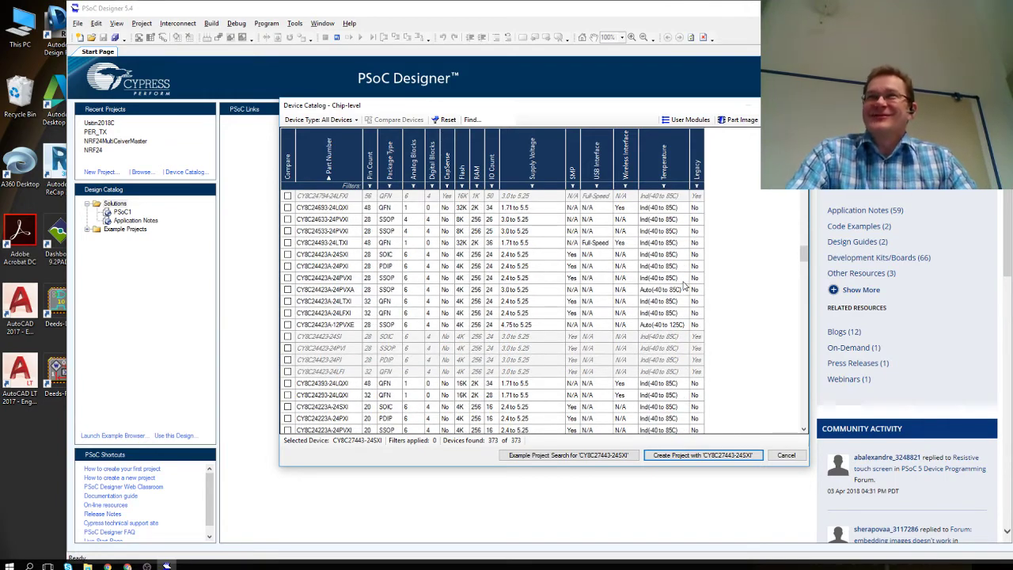
scroll(684, 287, "down", 5)
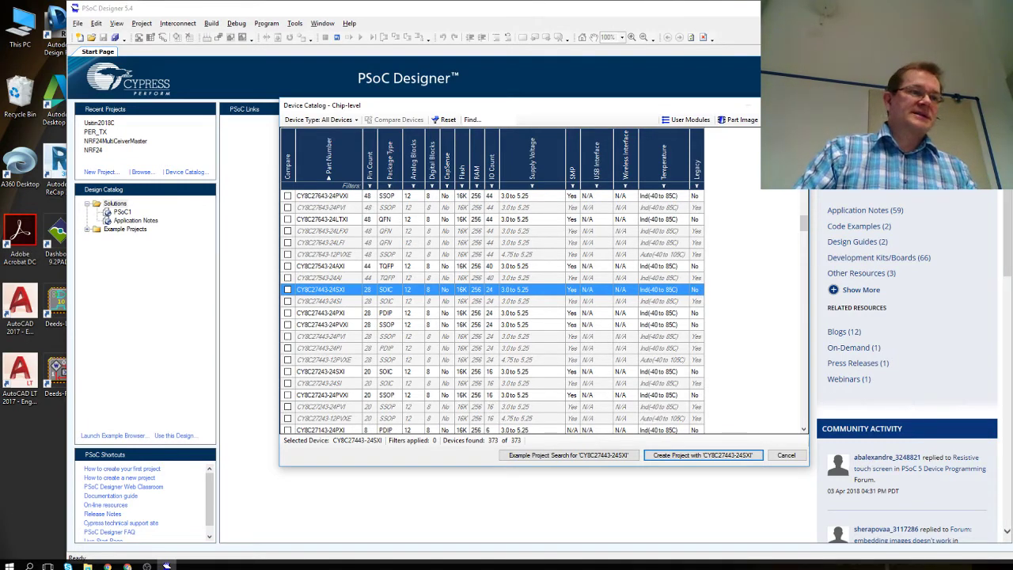
- Leave the device catalog and create the C-based project with CY8C27443-24PXI as the target device
left_click(703, 455)
left_click(545, 319)
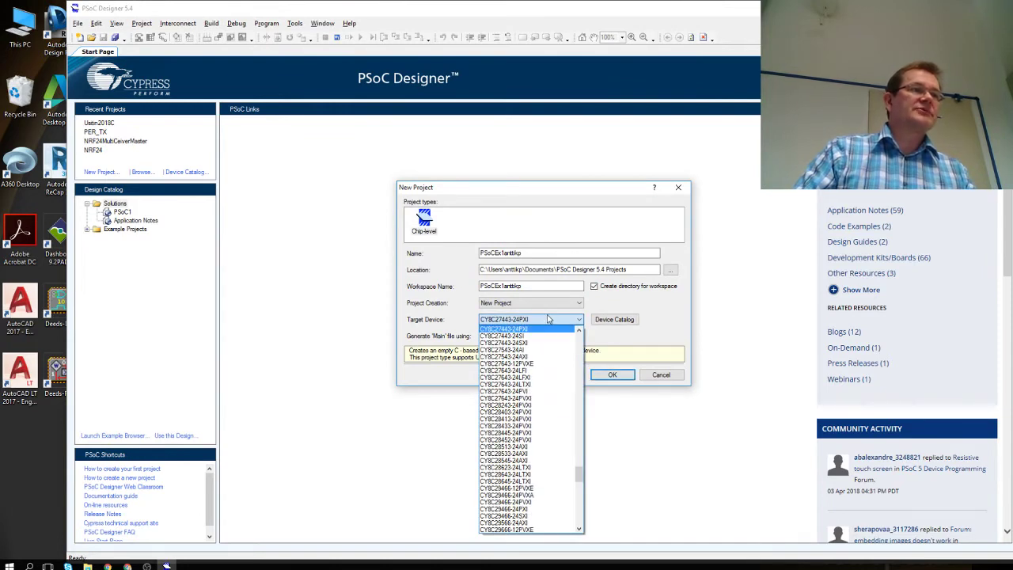
left_click(549, 318)
left_click(551, 320)
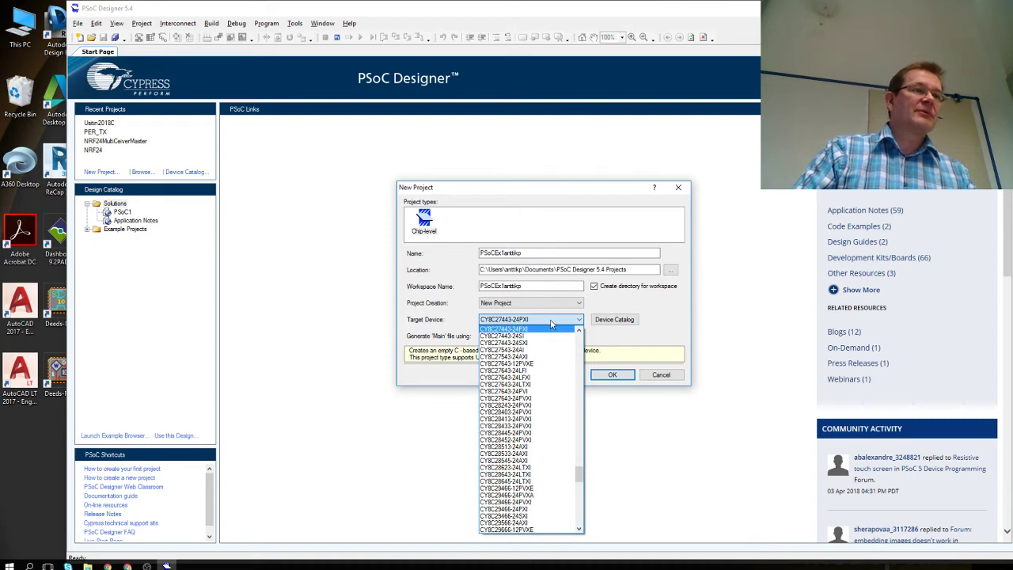
left_click(551, 323)
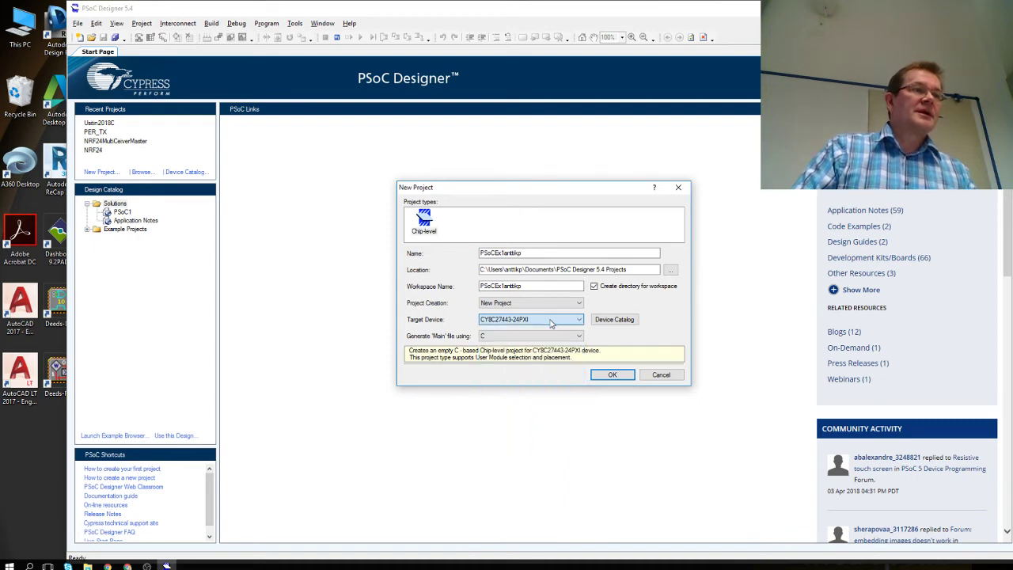
left_click(621, 377)
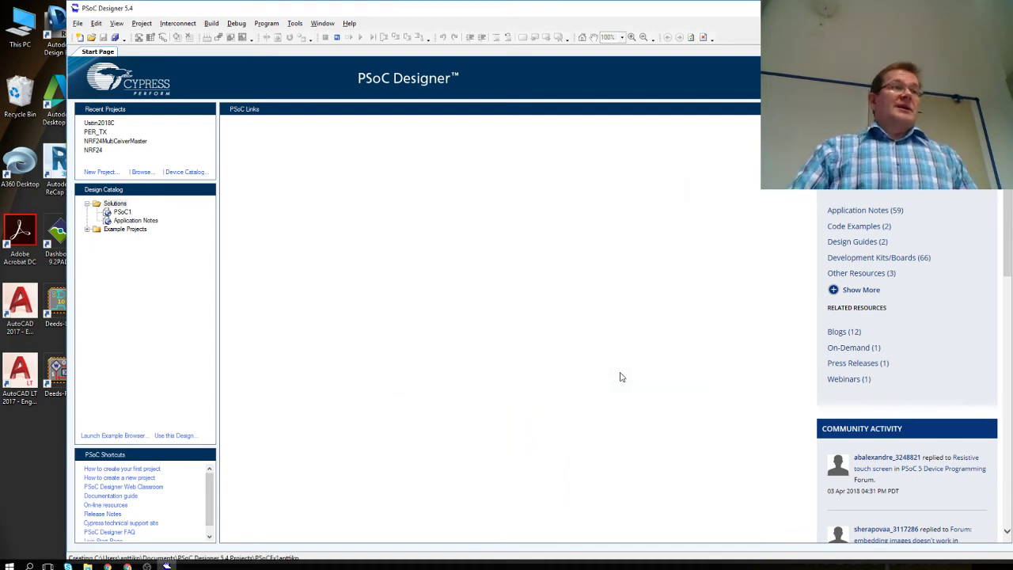
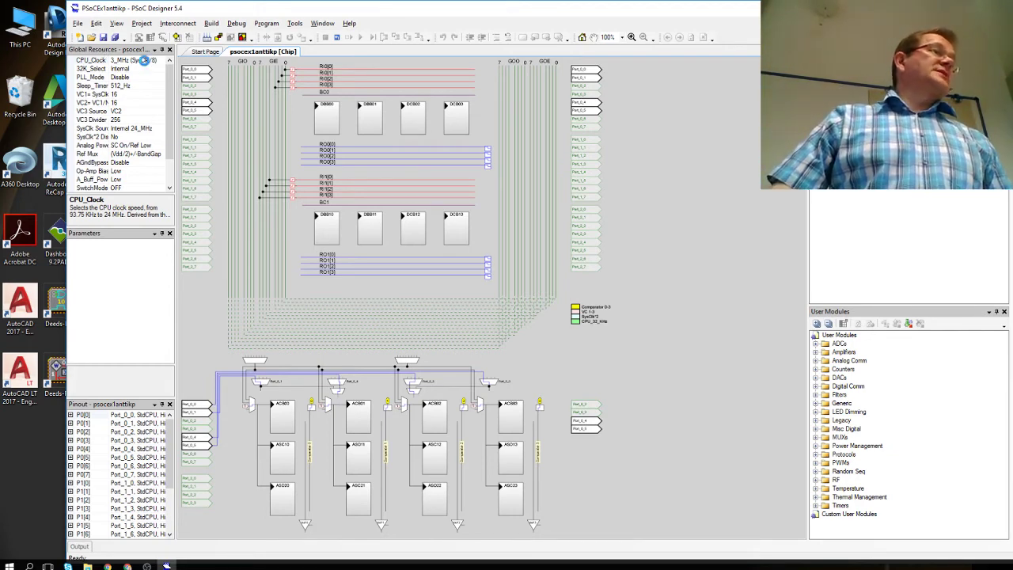
- Set the CPU_Clock global resource to 3_MHz (SysClk/8)
left_click(146, 60)
left_click(125, 60)
left_click(131, 73)
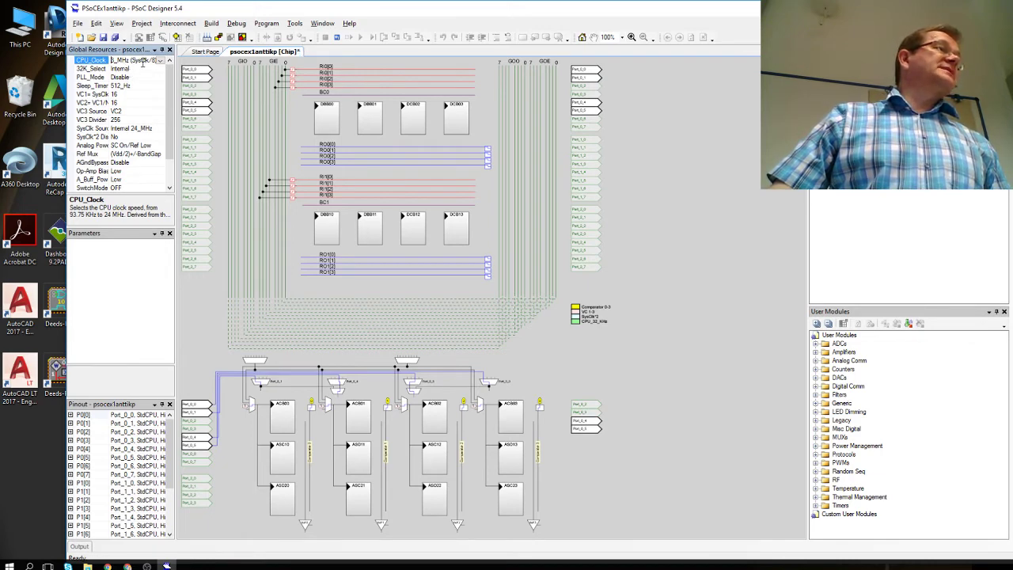
scroll(134, 60, "down", 1)
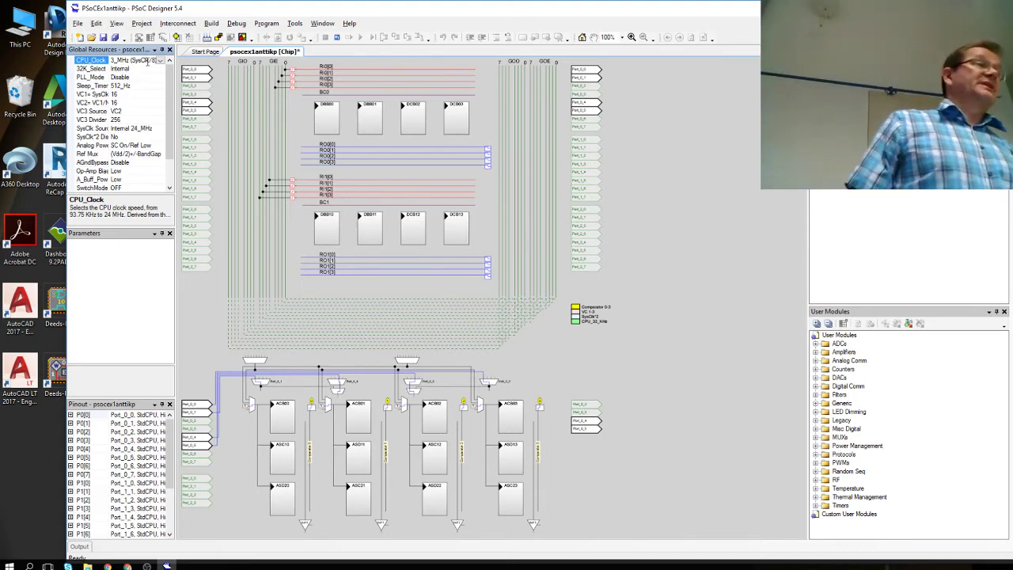
- Try CPU_Clock values of 12_MHz, 24_MHz and 93.75_KHz and return the setting to 3_MHz (SysClk/8)
scroll(139, 63, "down", 2)
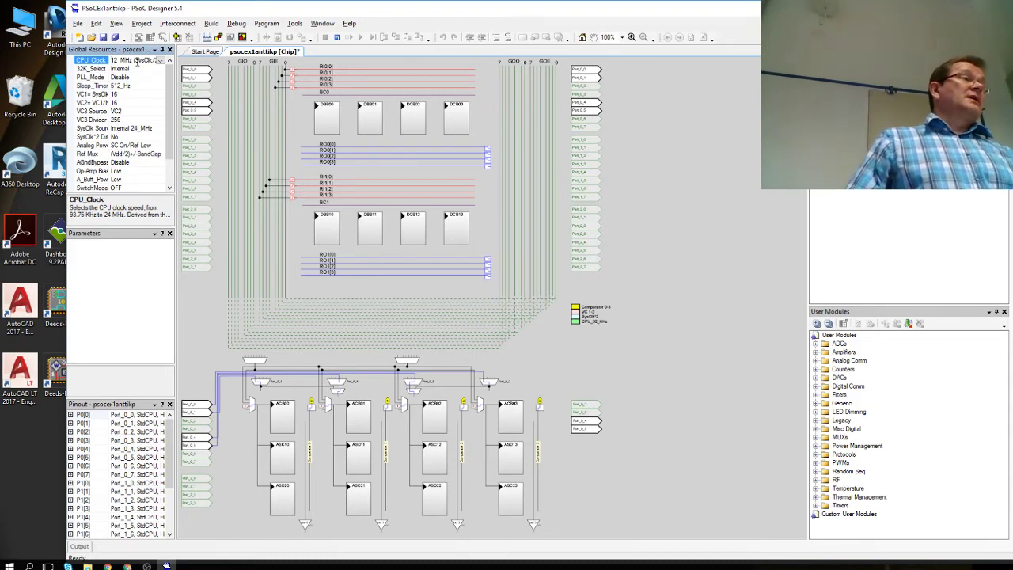
scroll(139, 62, "down", 2)
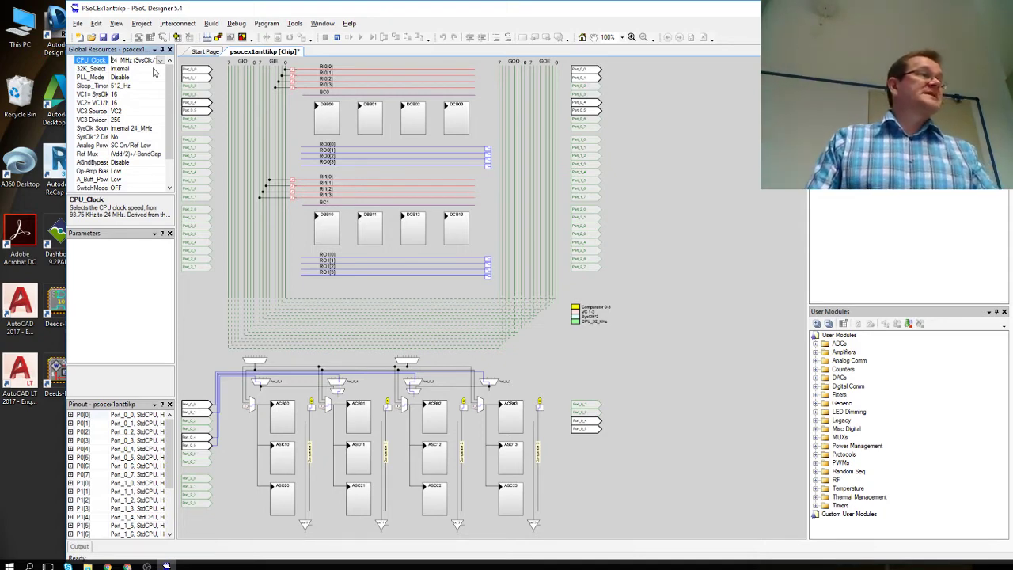
scroll(151, 63, "up", 1)
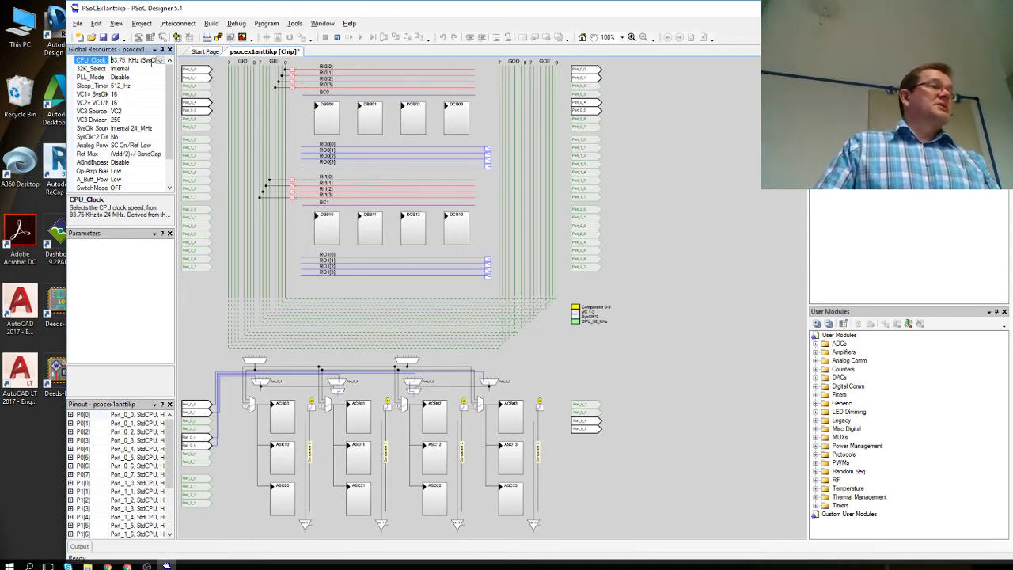
scroll(152, 63, "up", 2)
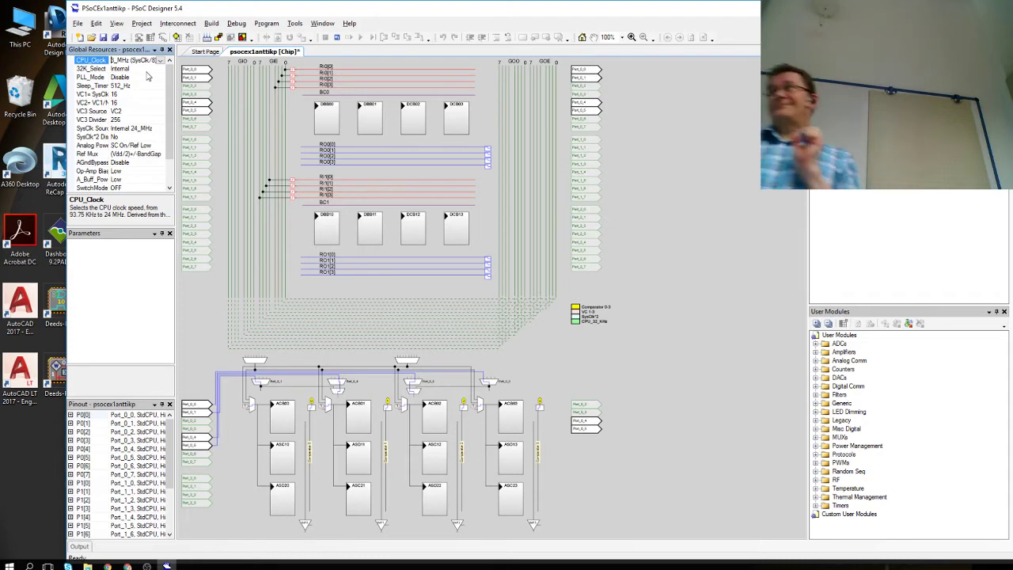
- Examine the 32K_Select, PLL_Mode and Sleep_Timer global resources, including the available 32 kHz clock sources and sleep timer frequencies
left_click(113, 69)
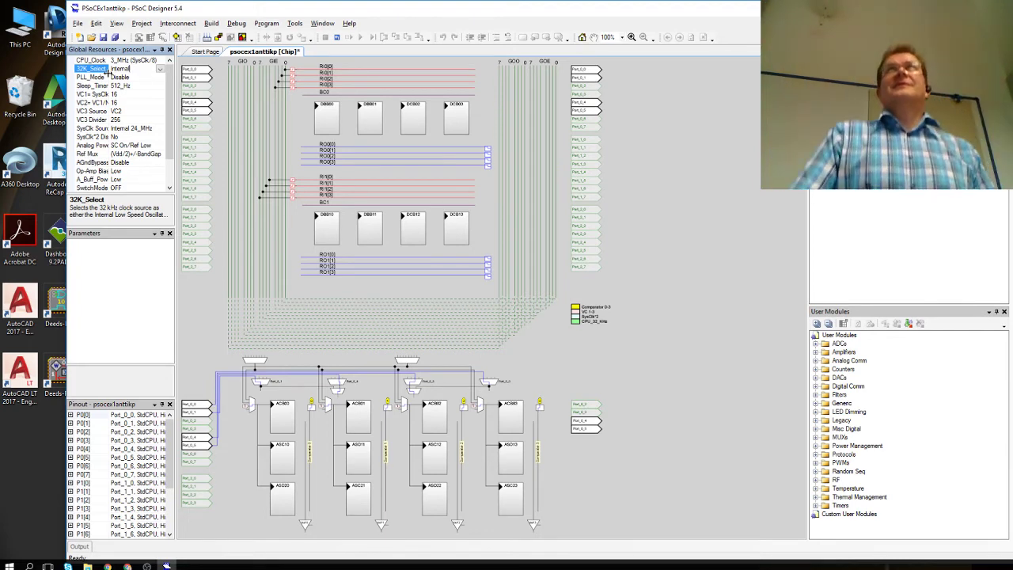
left_click(160, 71)
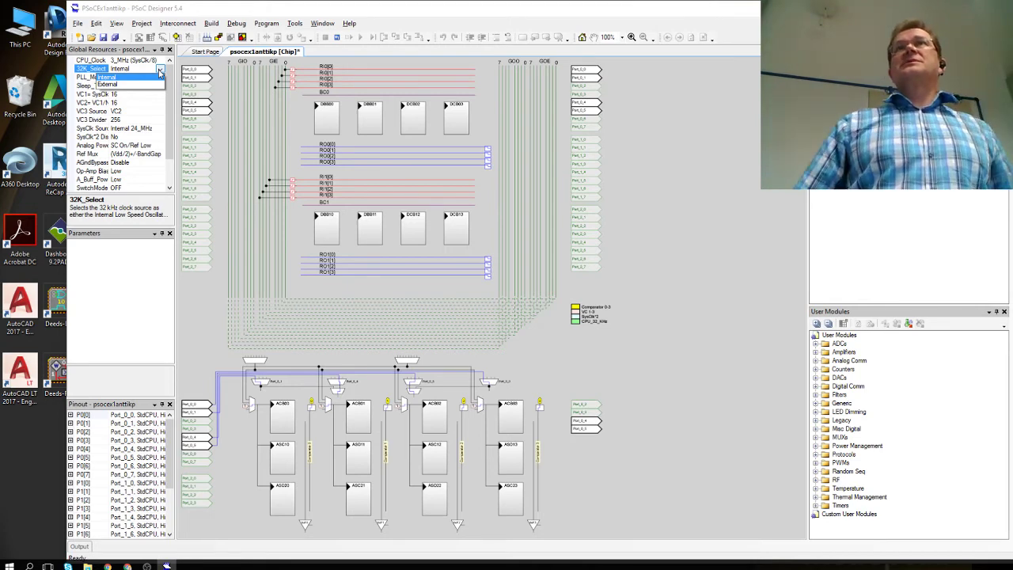
left_click(80, 81)
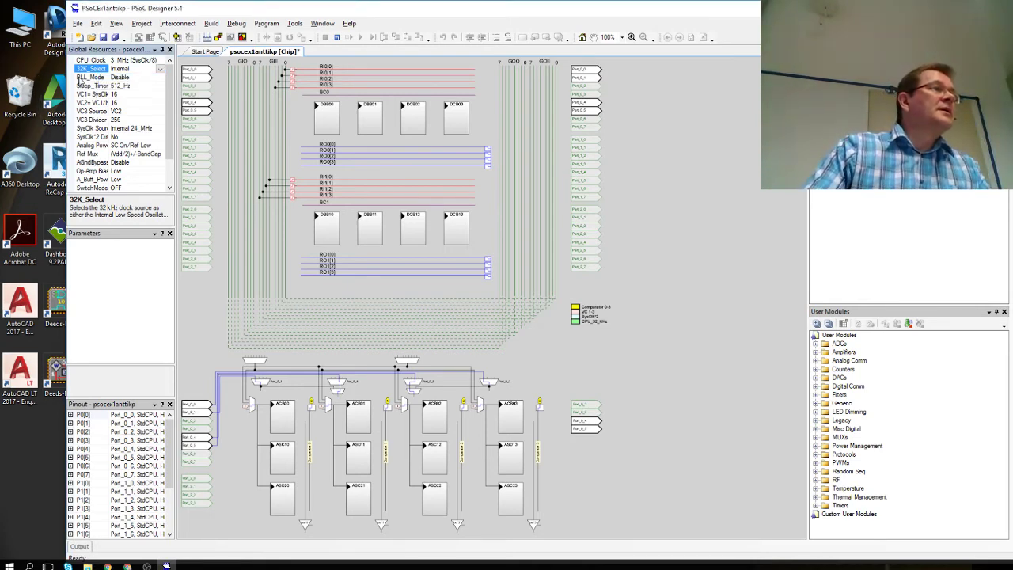
left_click(142, 78)
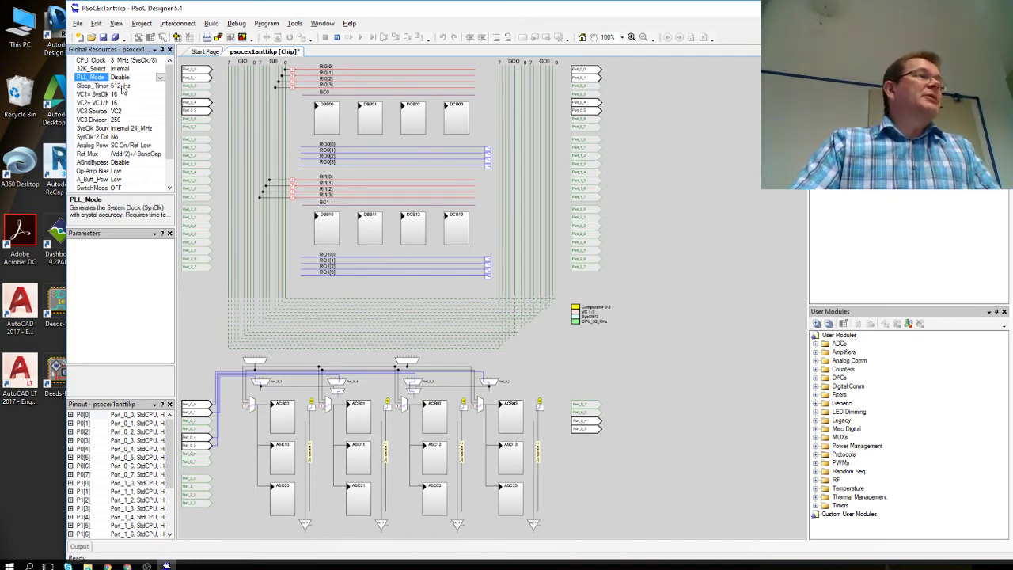
left_click(125, 86)
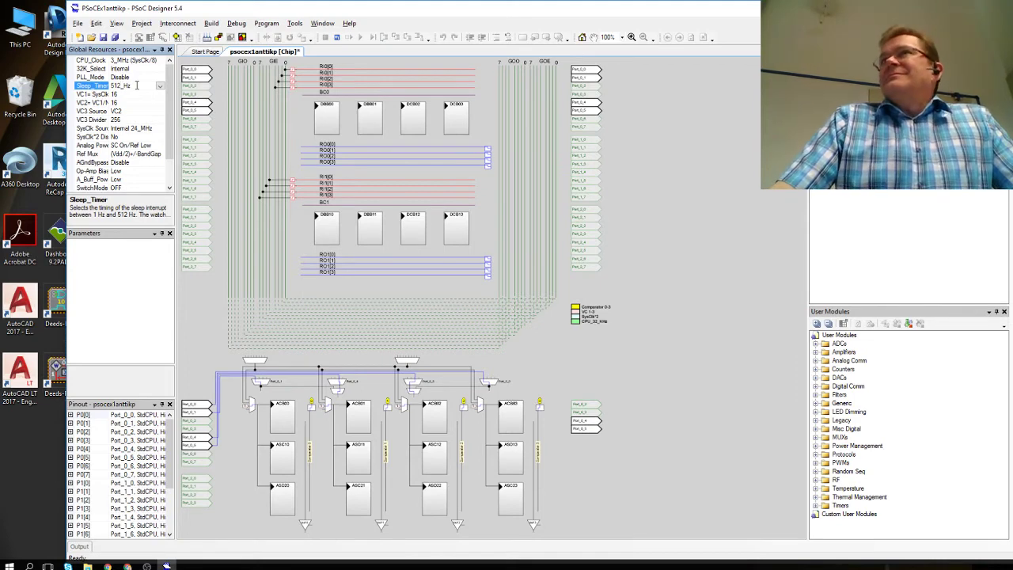
left_click(160, 86)
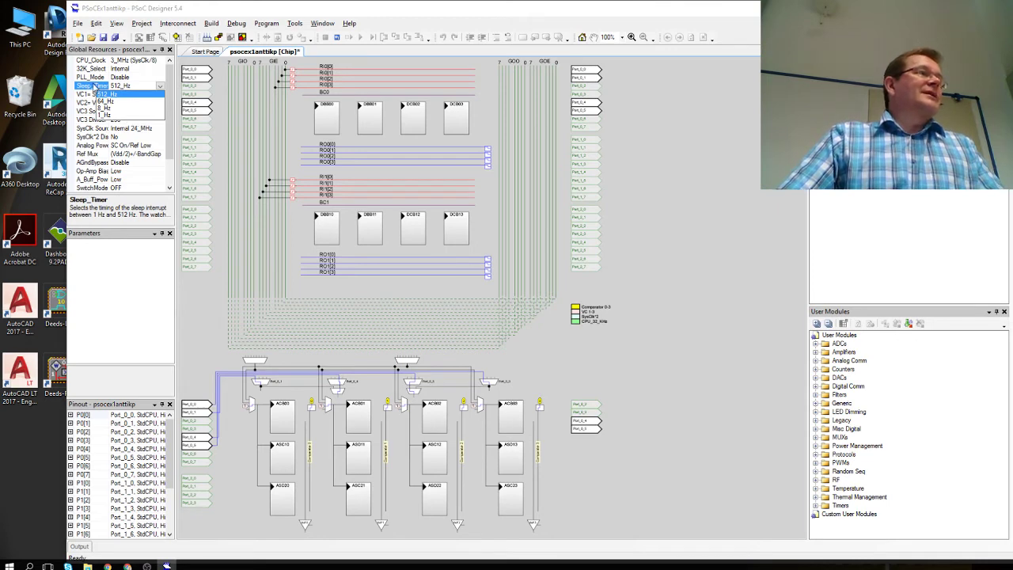
left_click(95, 88)
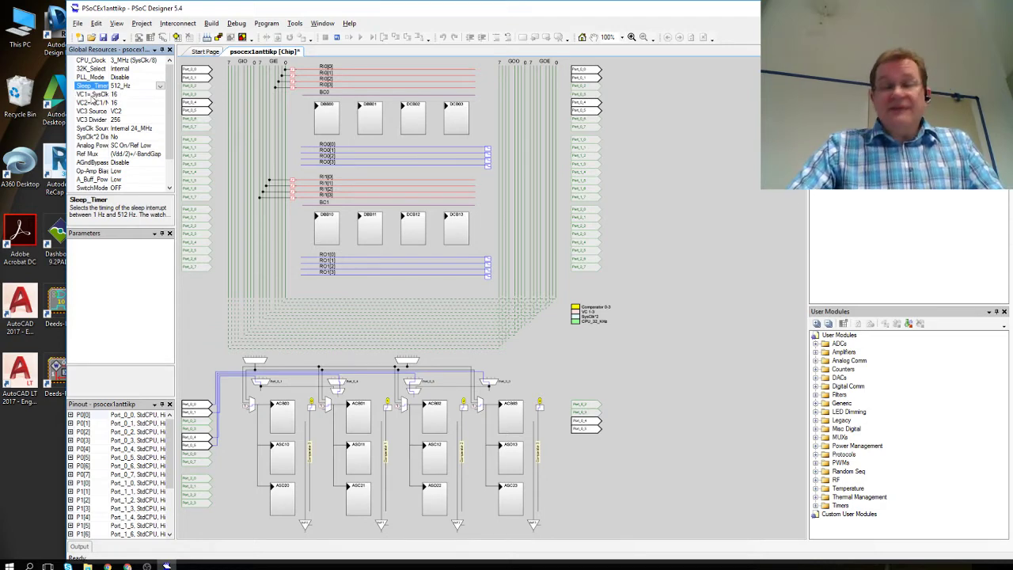
- Examine the VC1 divider, the VC3 Source options and the VC3 Divider in the global resources
left_click(93, 96)
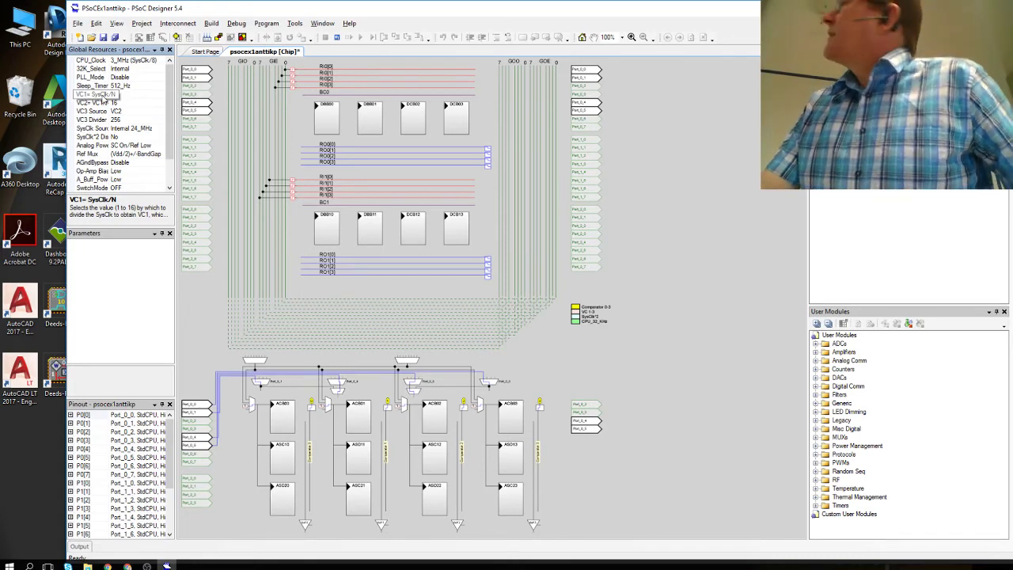
left_click(104, 96)
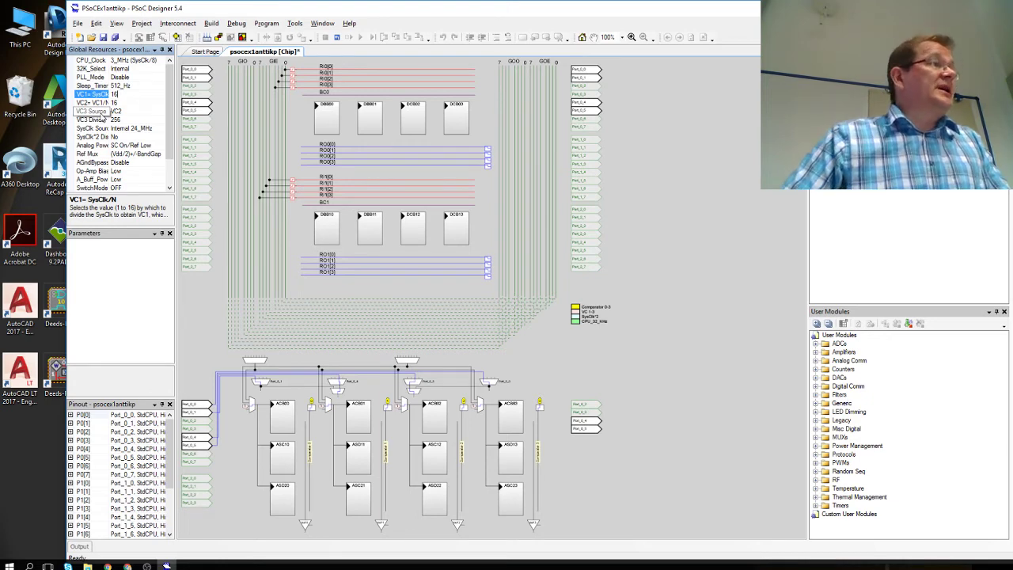
left_click(100, 112)
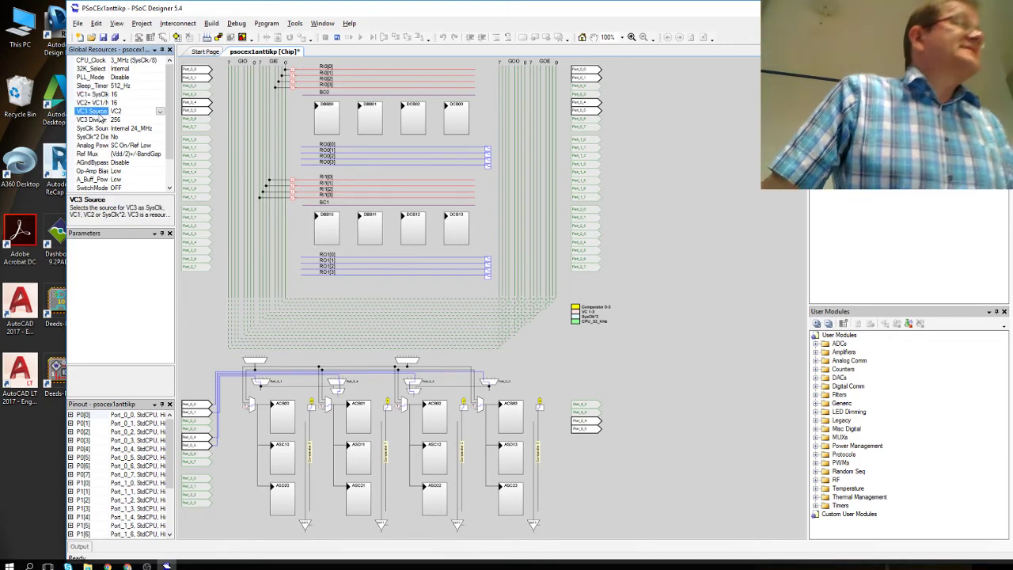
left_click(159, 112)
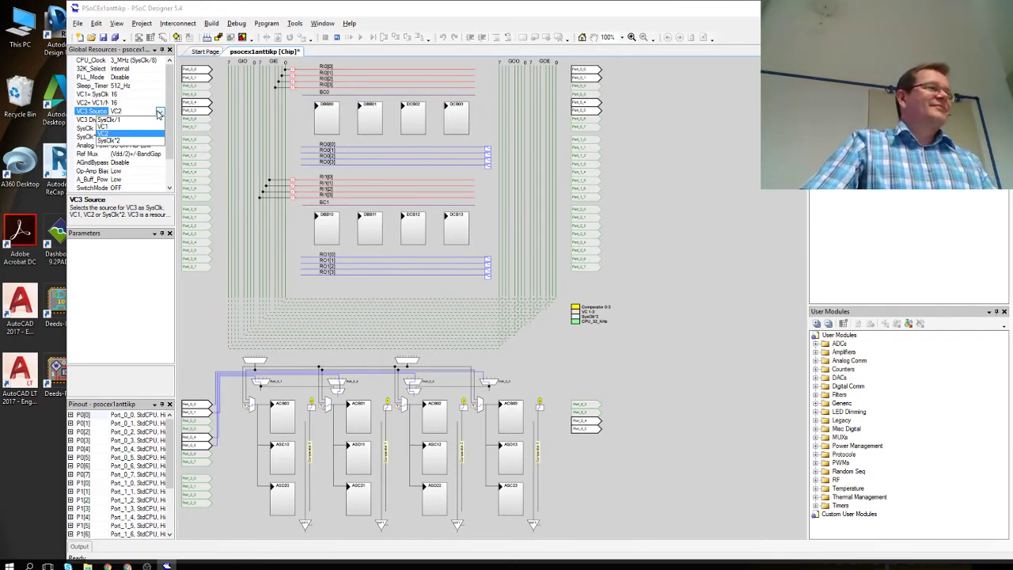
left_click(158, 113)
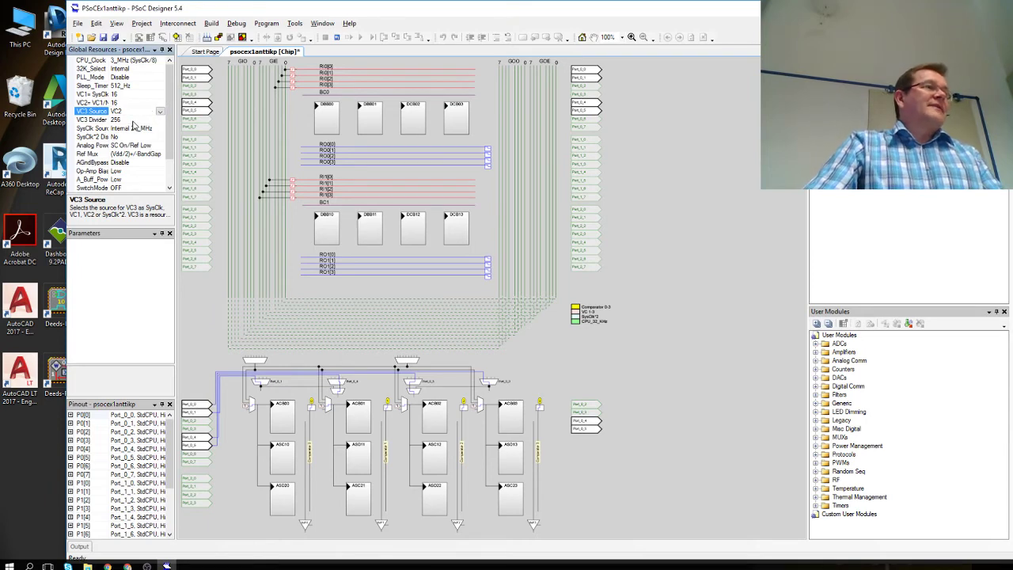
left_click(134, 119)
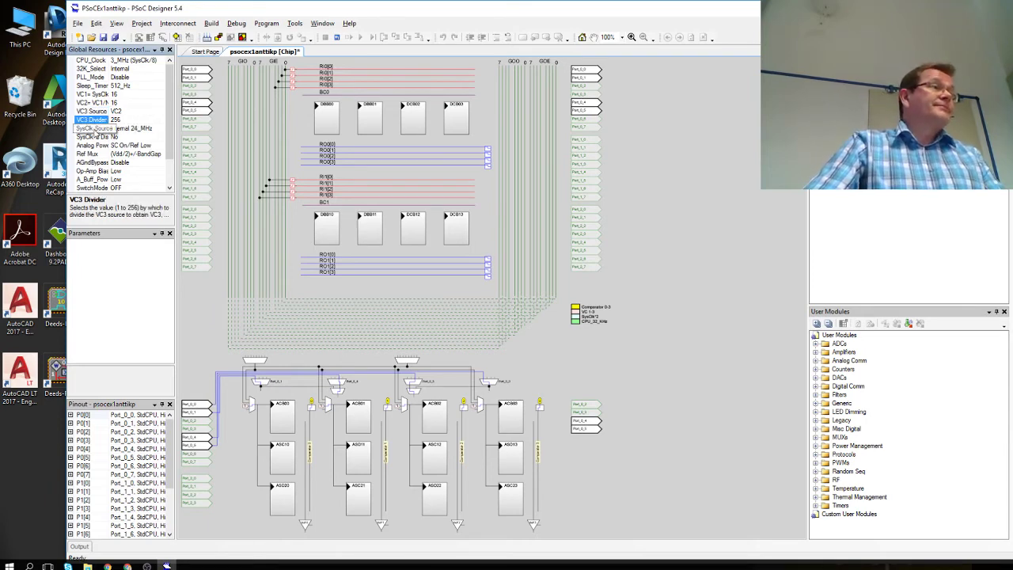
- Examine the available options of the SysClk Source and Analog Power global resources
left_click(156, 129)
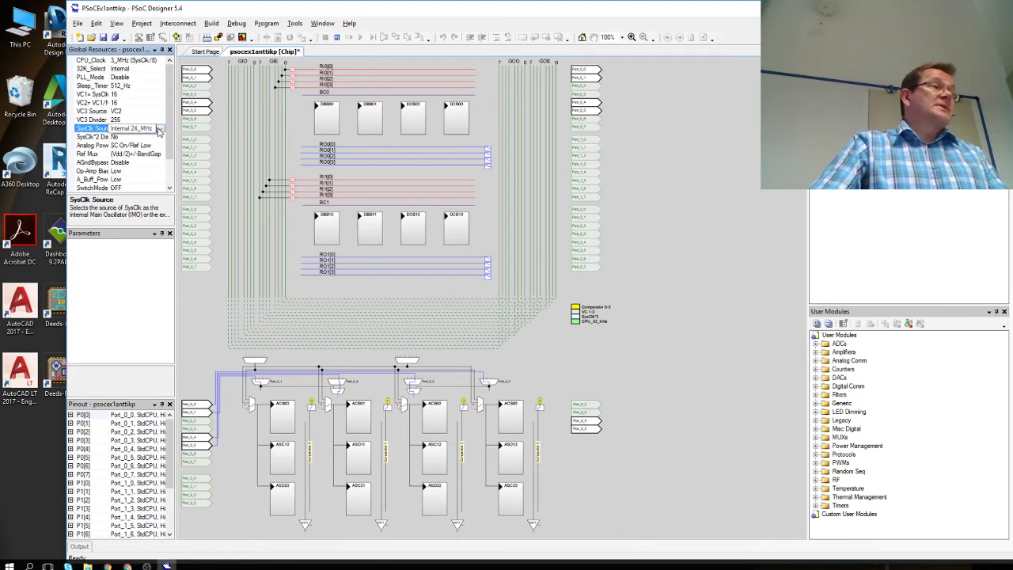
left_click(159, 129)
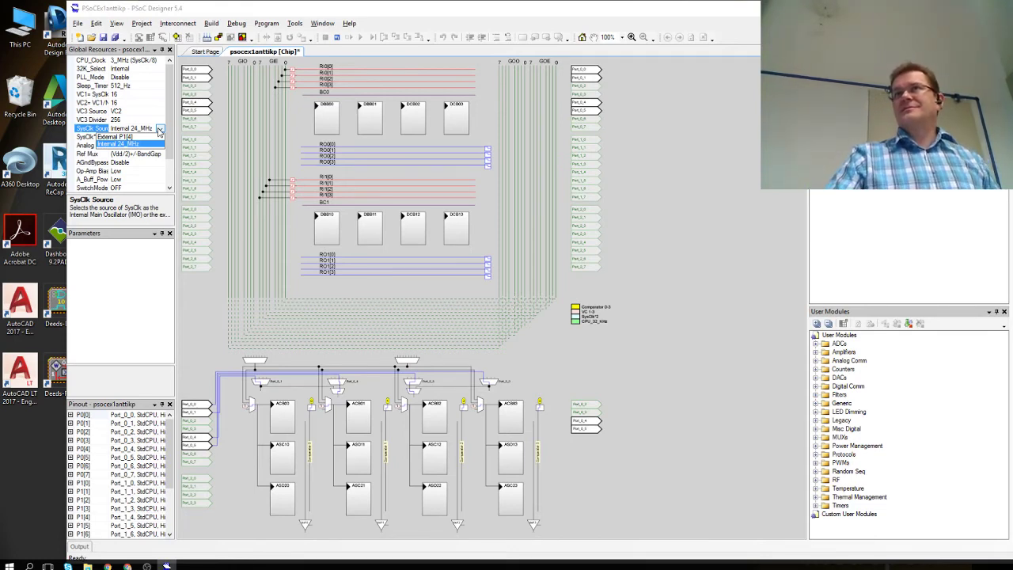
left_click(99, 143)
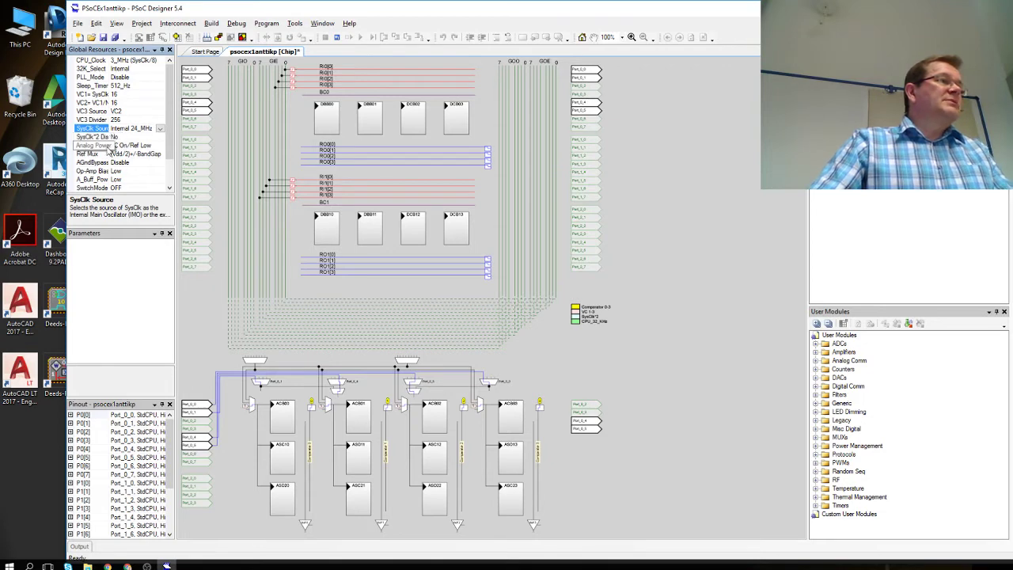
left_click(157, 145)
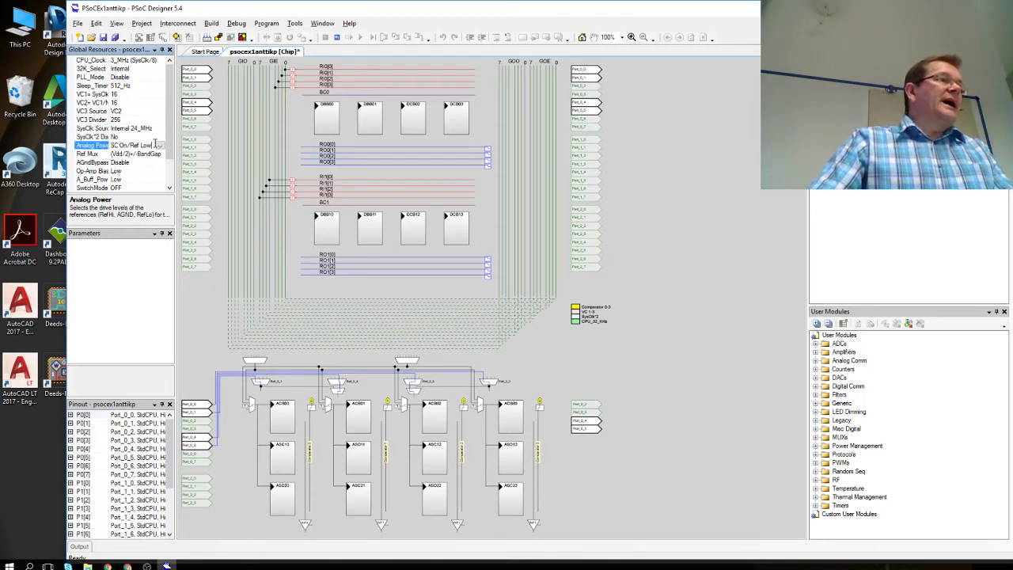
left_click(161, 147)
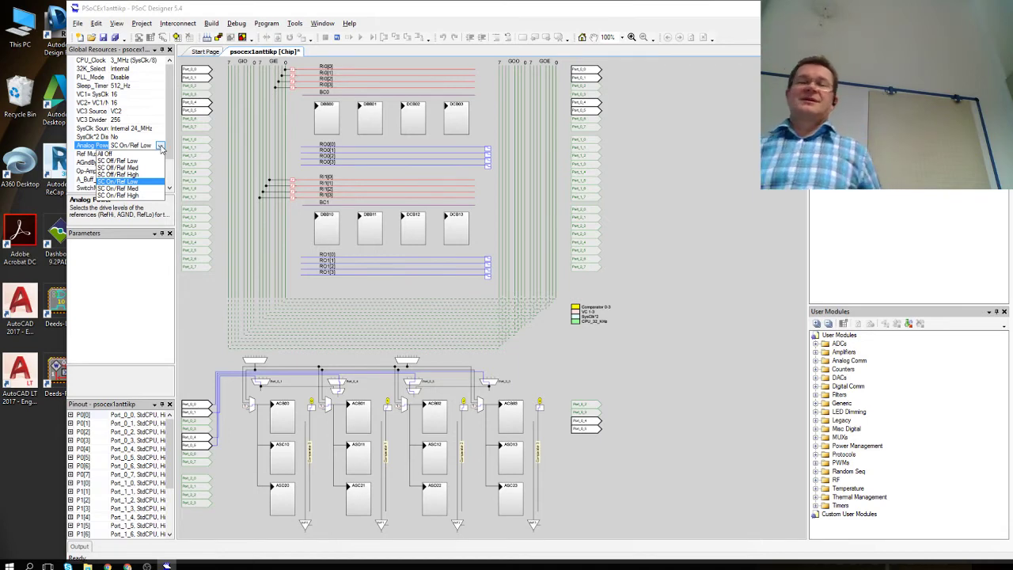
left_click(161, 151)
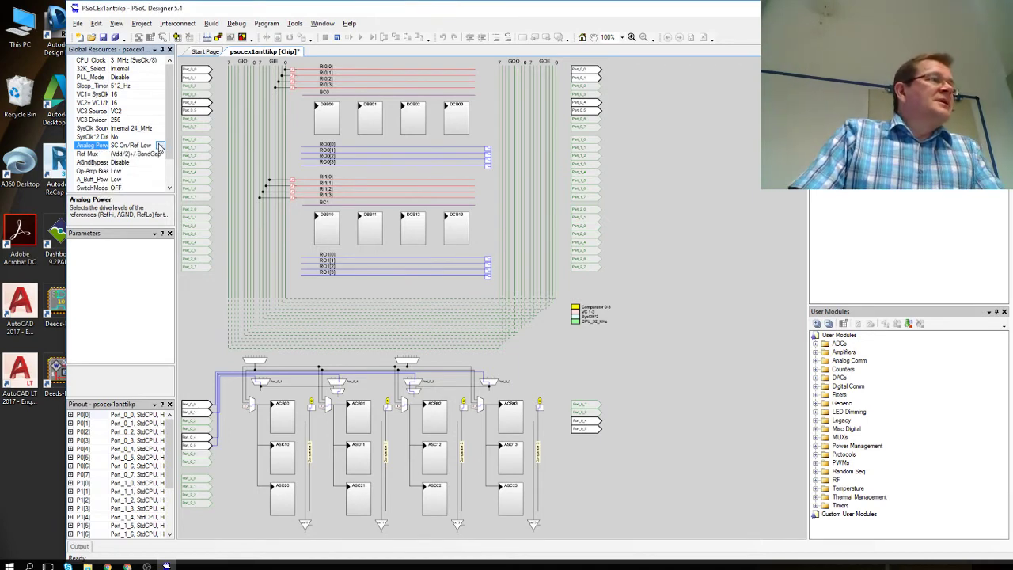
- Set the Ref Mux global resource to (1.6 BandGap)+/-(1.6 BandGap)
left_click(163, 155)
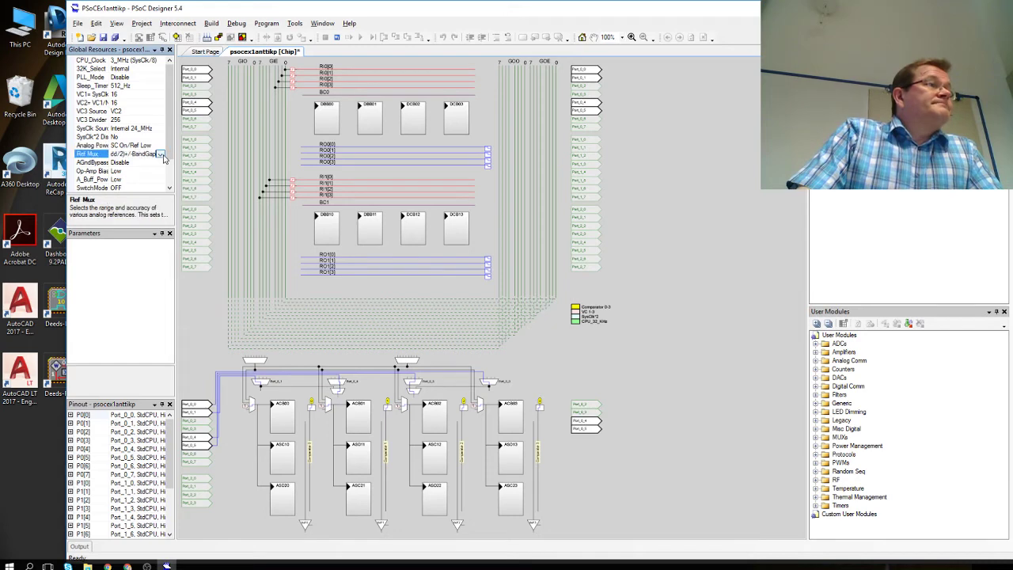
left_click(161, 155)
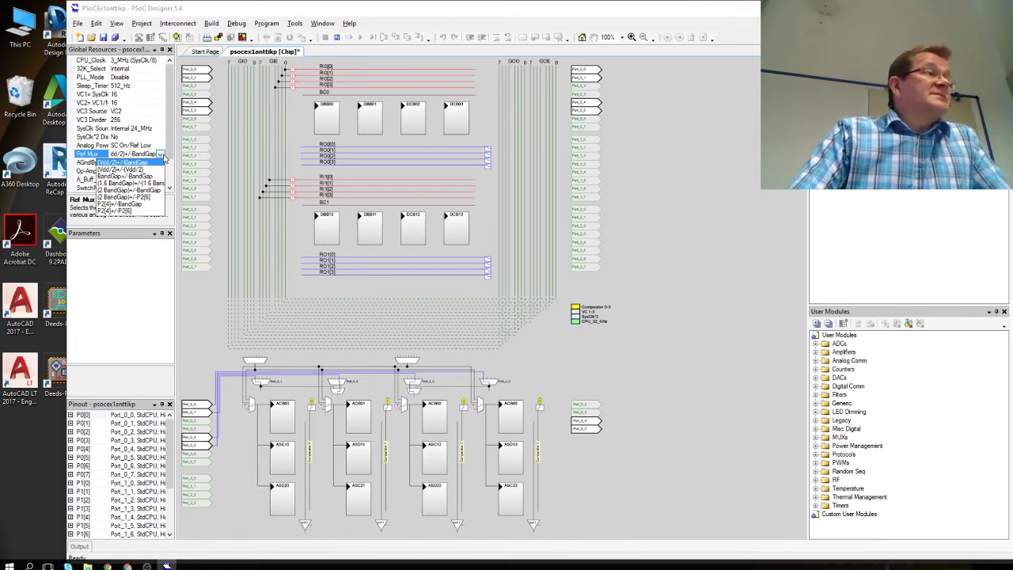
left_click(135, 183)
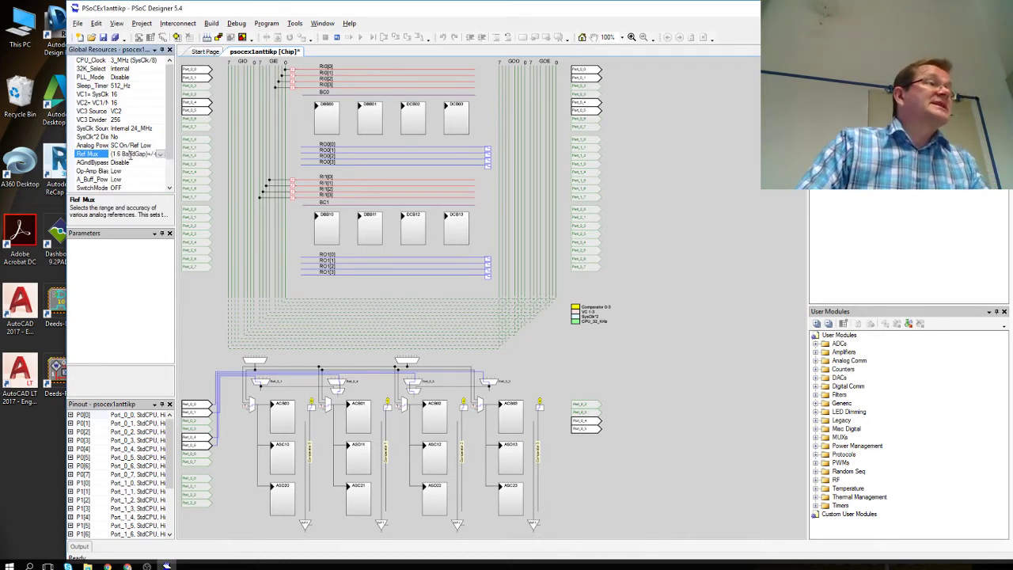
left_click(160, 156)
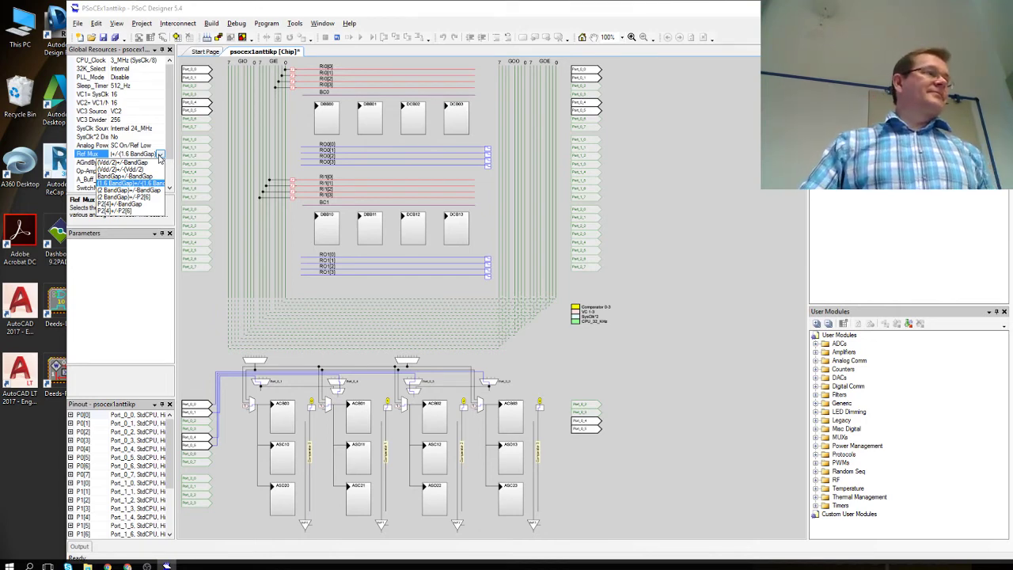
left_click(136, 183)
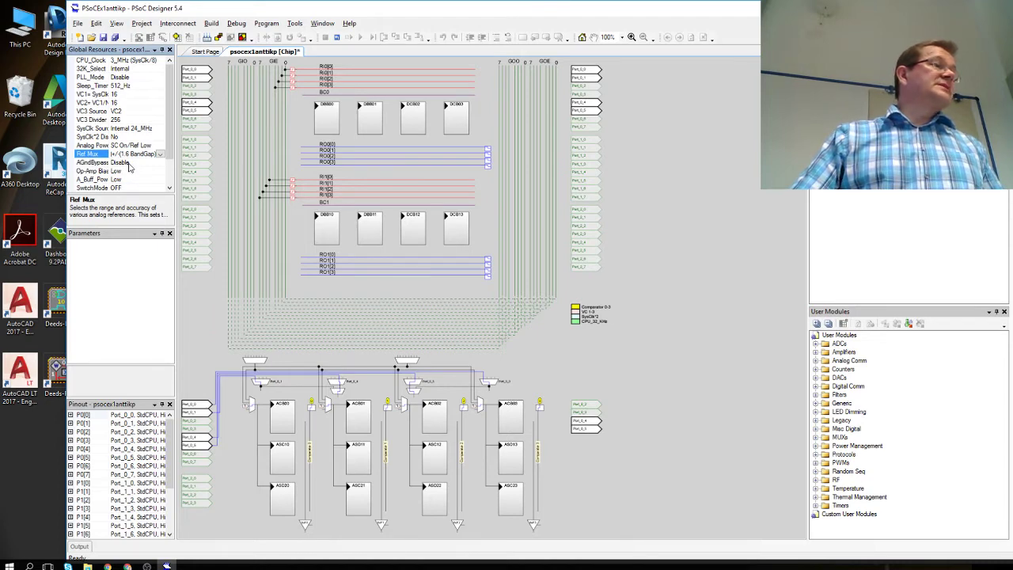
- Examine the Op-Amp Bias, A_Buff_Power and SwitchModePump global resources
scroll(139, 175, "down", 1)
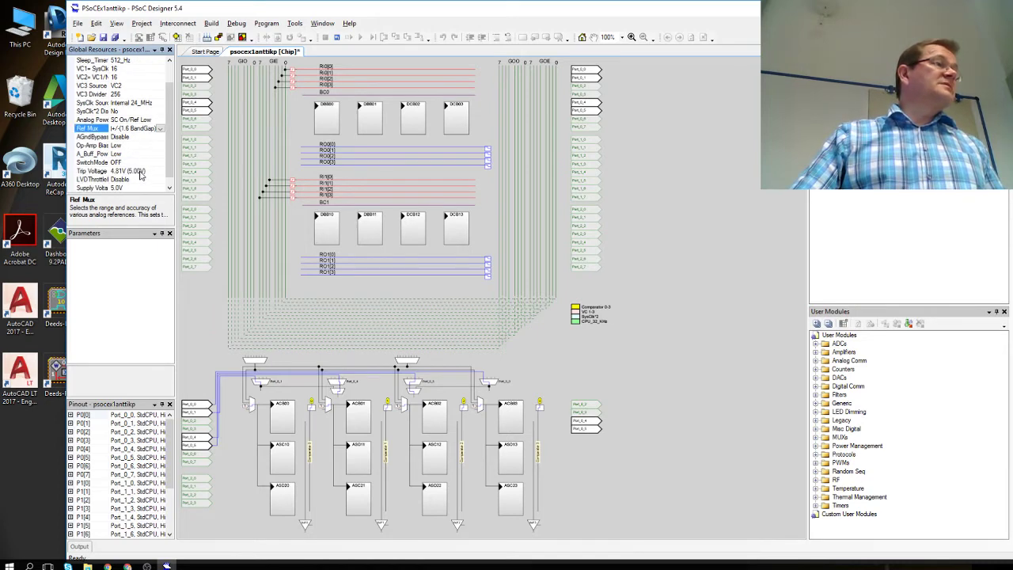
scroll(139, 175, "down", 1)
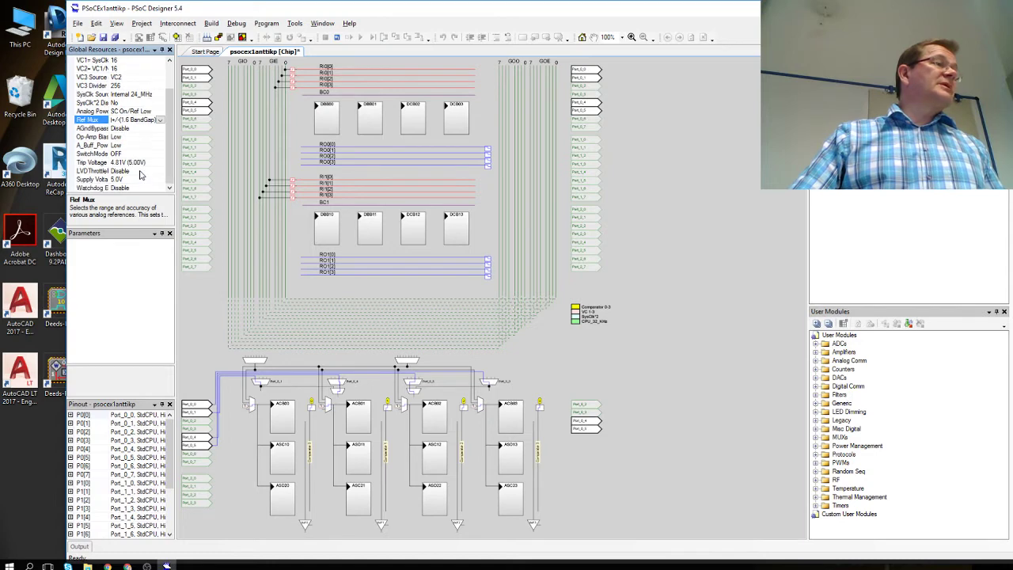
left_click(144, 138)
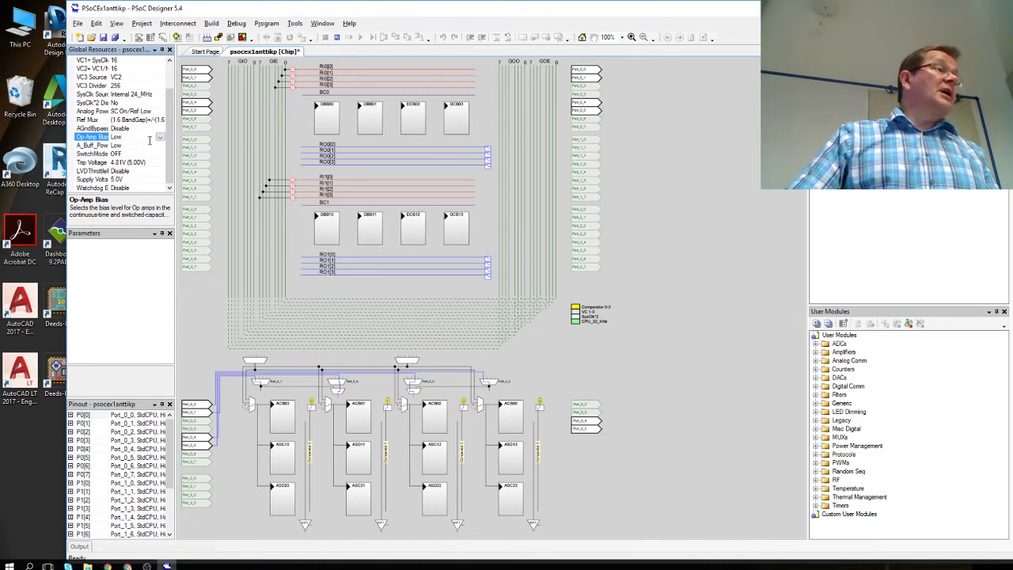
left_click(157, 144)
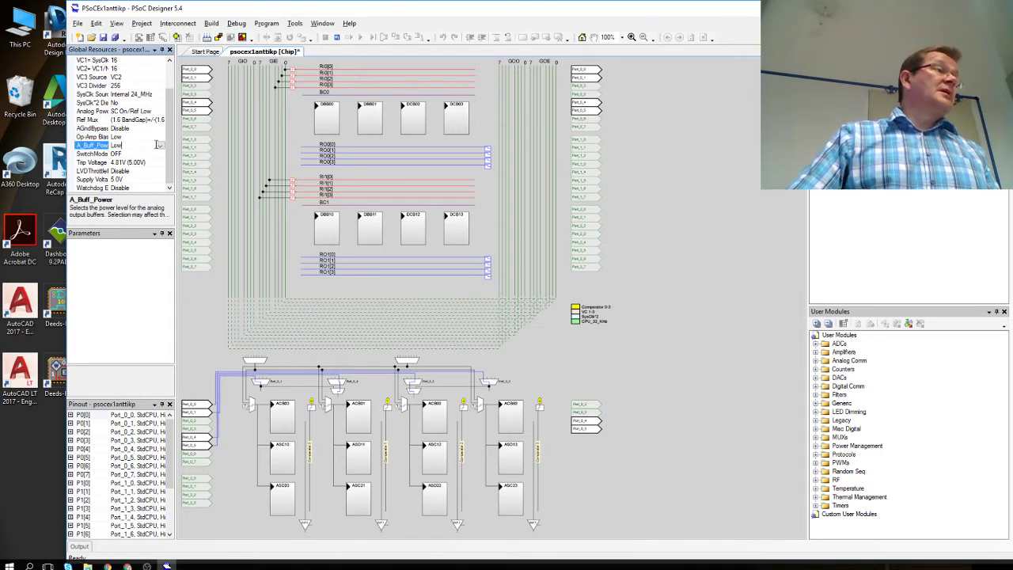
left_click(150, 154)
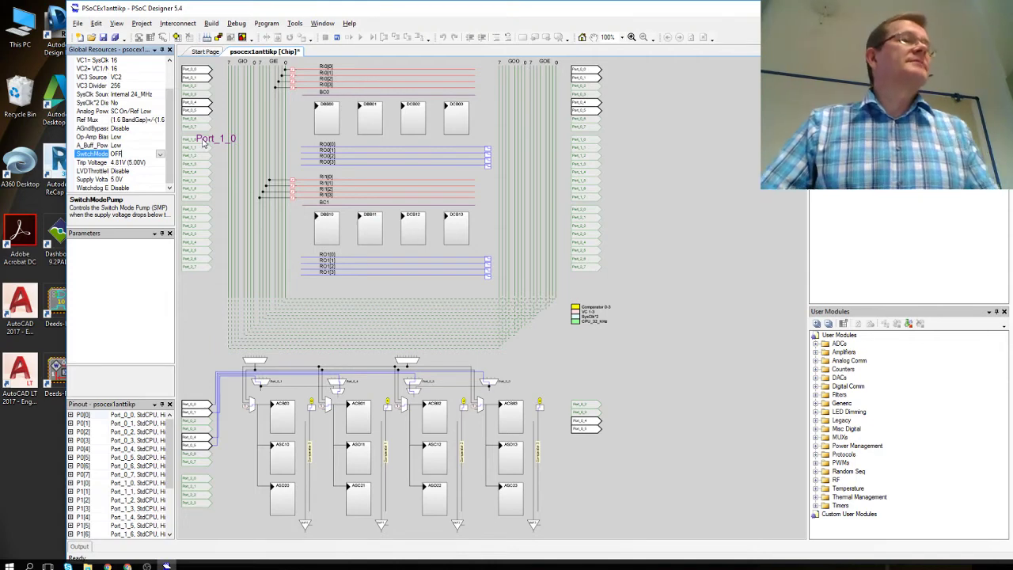
- Examine the available Trip Voltage levels and Supply Voltage options in the global resources
left_click(153, 164)
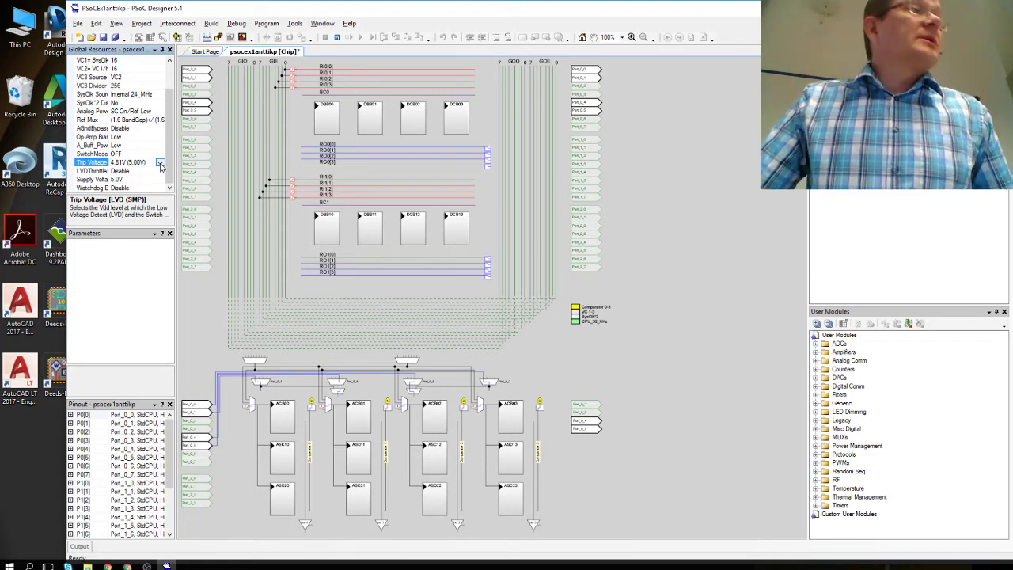
left_click(160, 163)
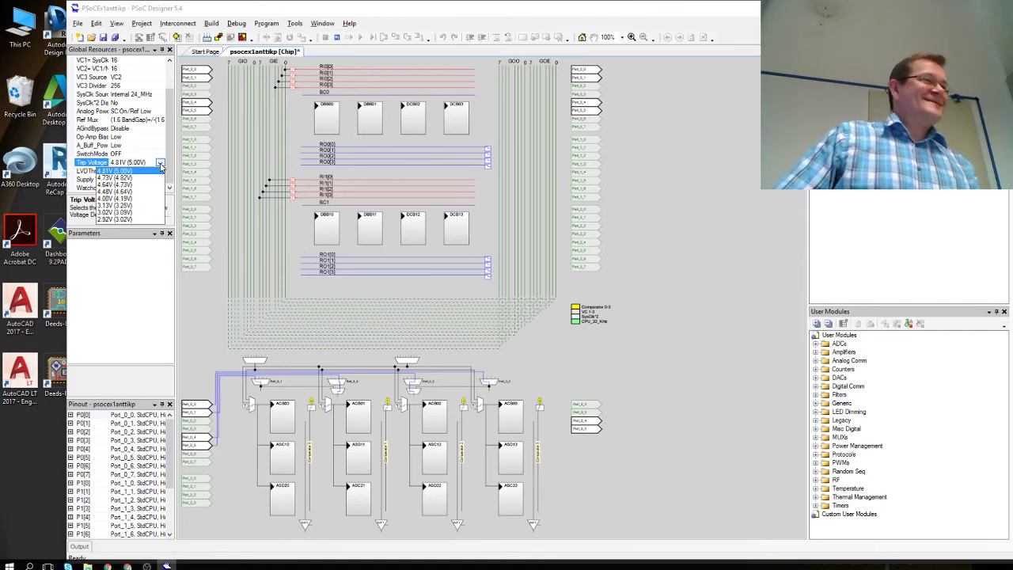
left_click(161, 165)
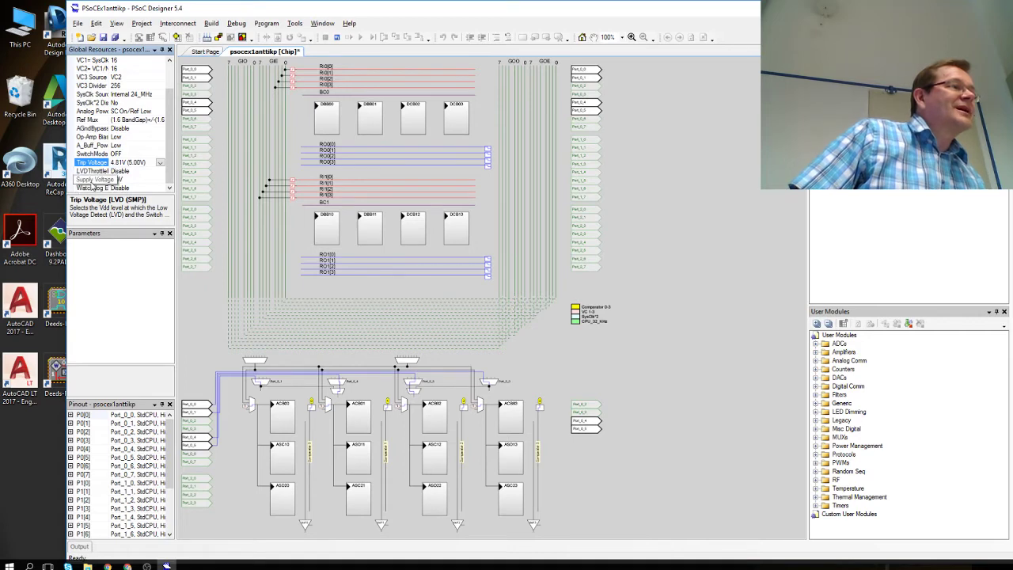
left_click(147, 181)
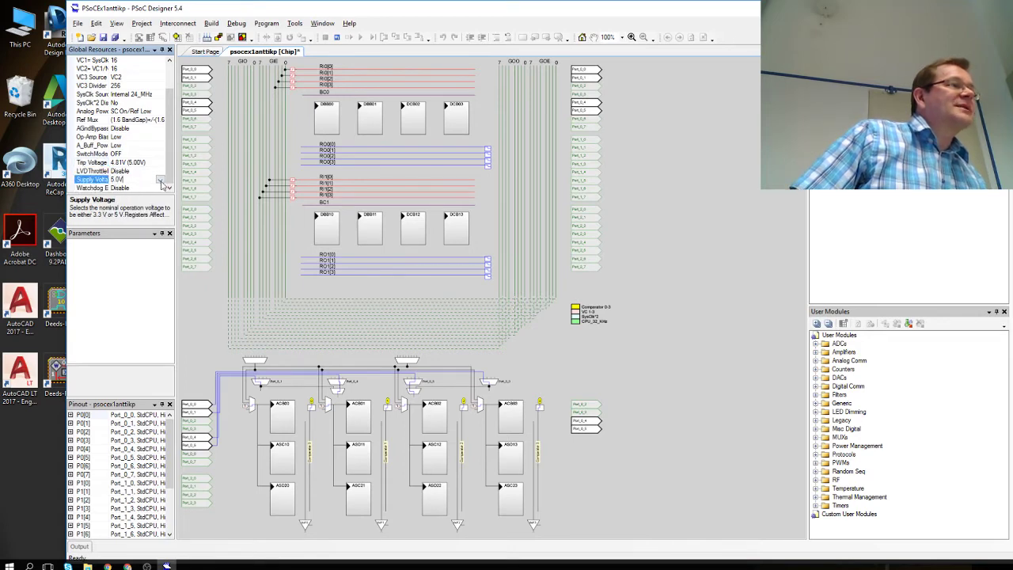
left_click(159, 180)
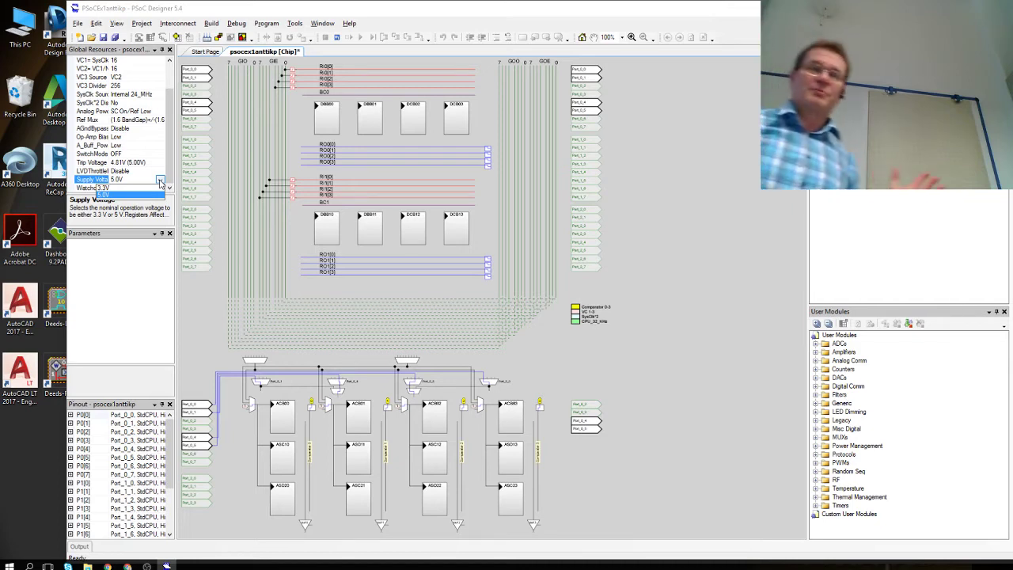
left_click(160, 181)
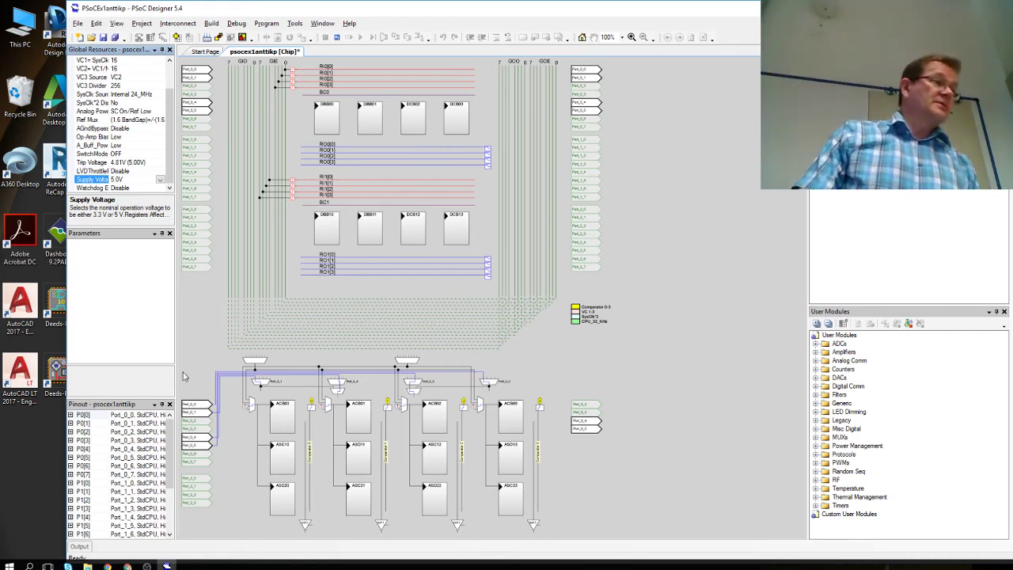
- Expand pin P0[0] in the pinout and examine its Name and the available Select options, keeping StdCPU
left_click(70, 415)
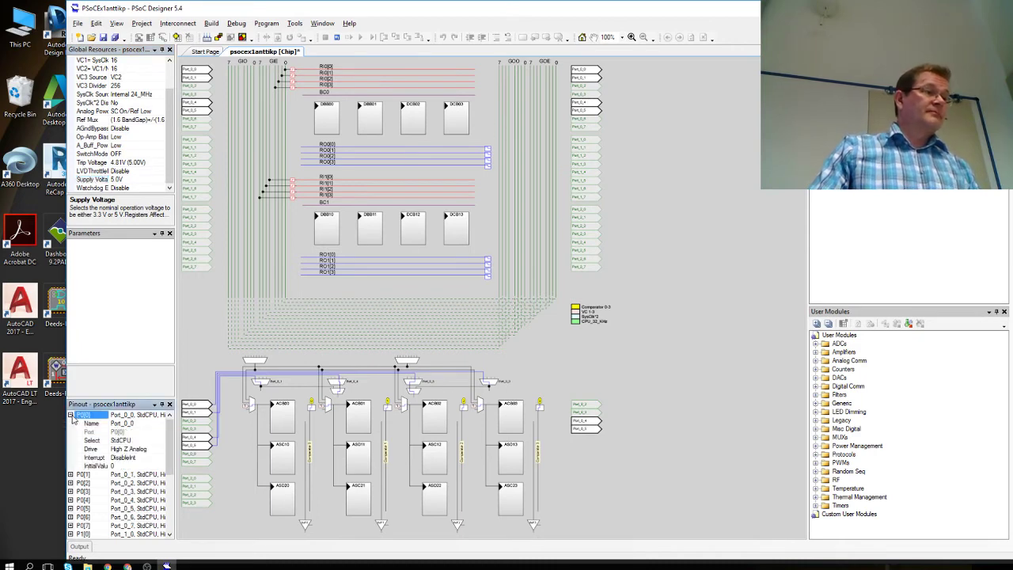
left_click(144, 424)
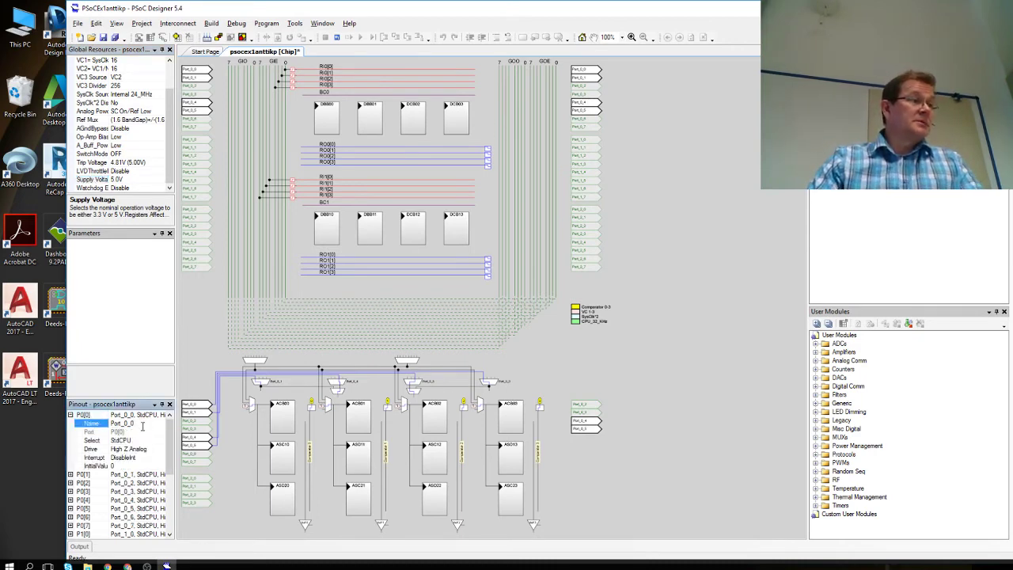
left_click(138, 442)
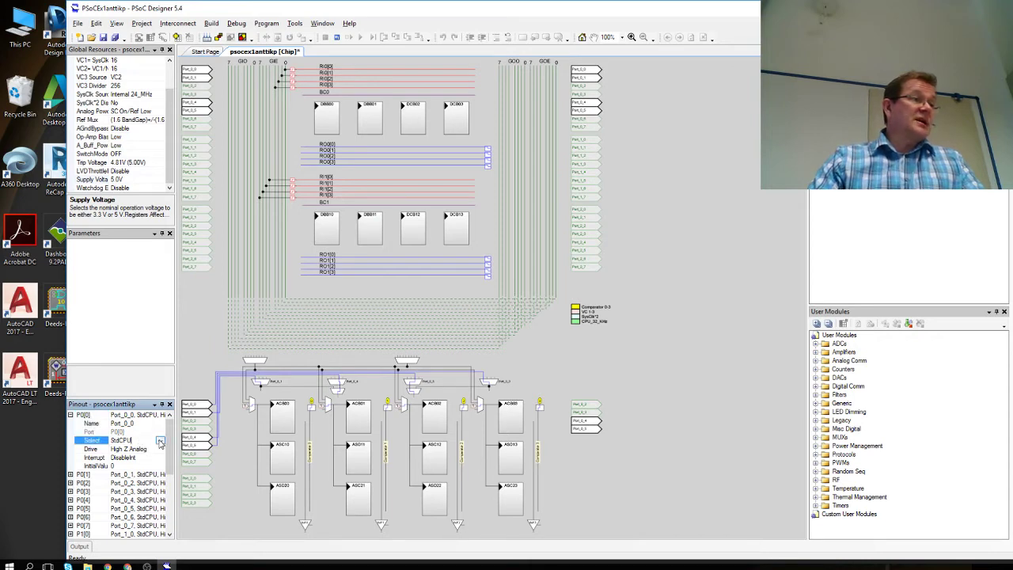
left_click(161, 442)
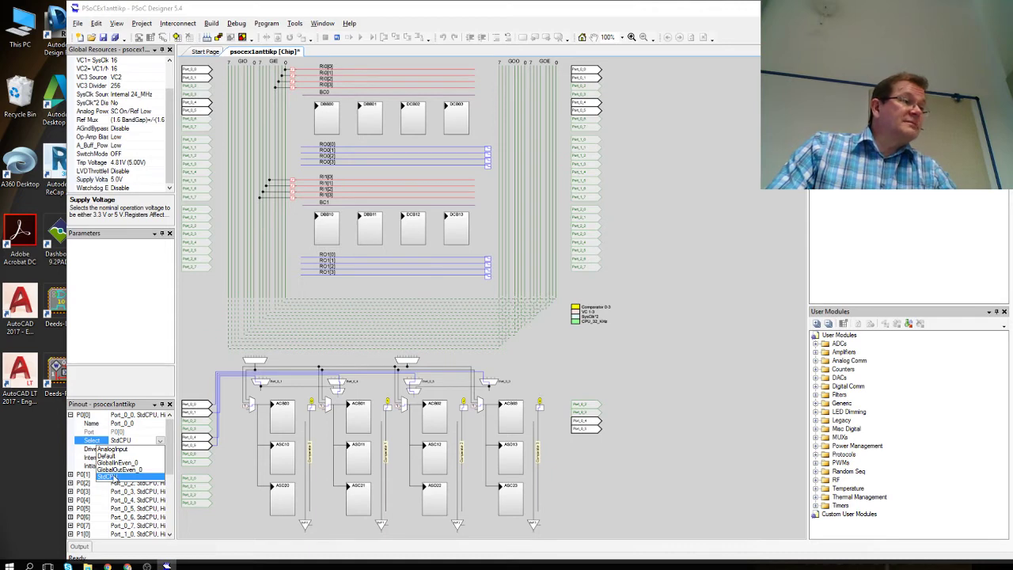
left_click(115, 477)
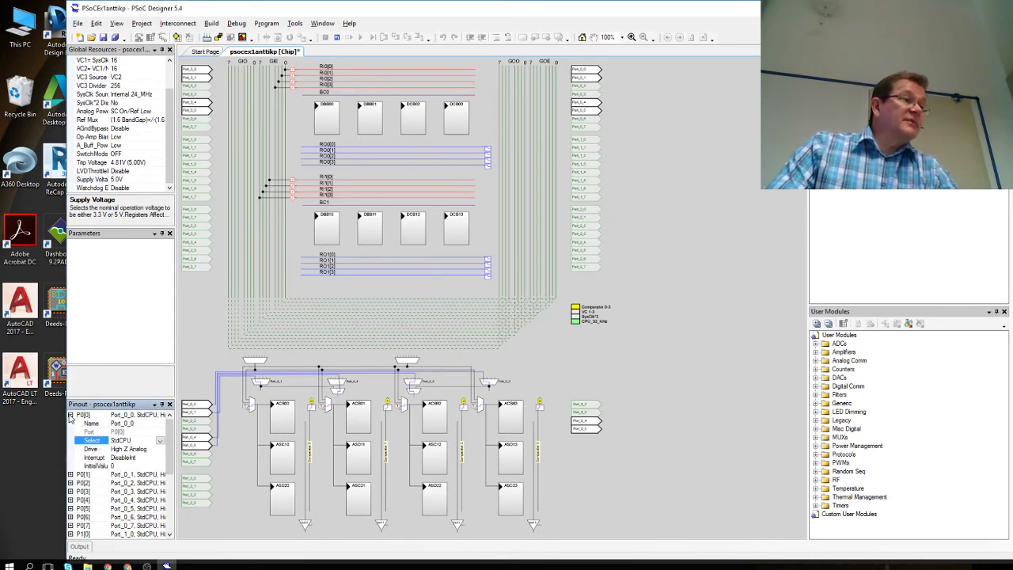
- Examine the Drive modes, Interrupt options and InitialValue of pin P0[0], and collapse its settings
left_click(136, 450)
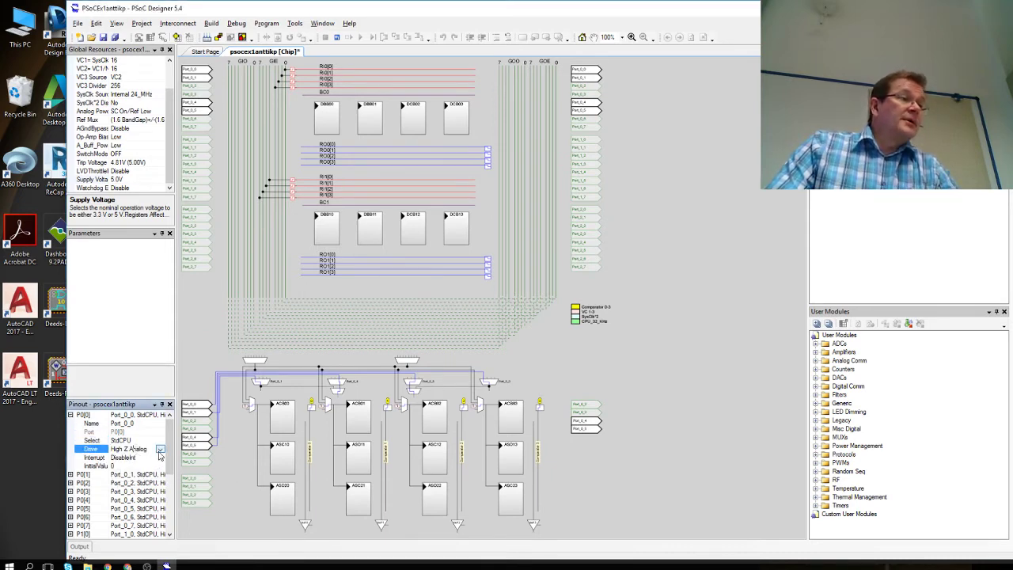
left_click(160, 449)
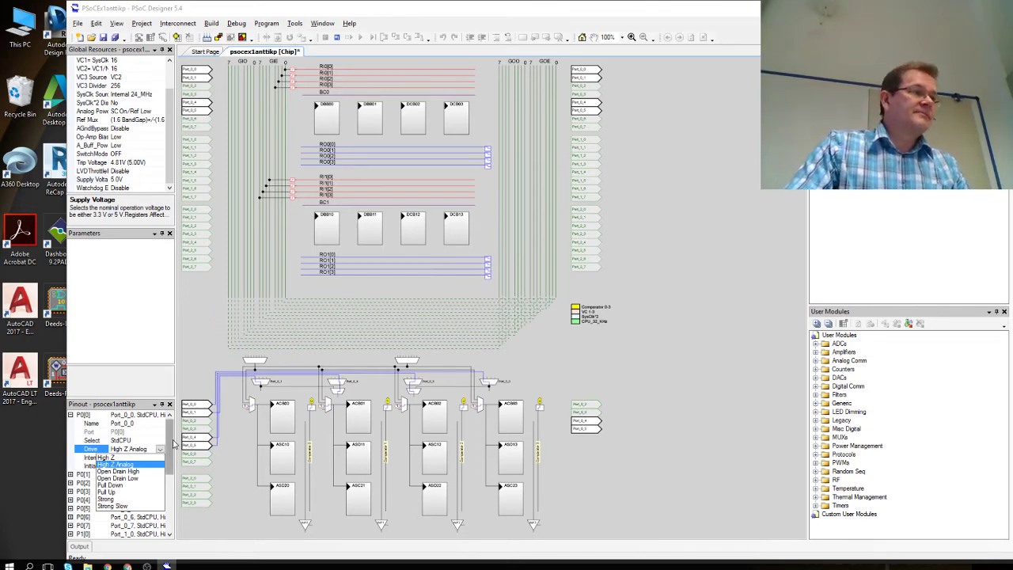
left_click(159, 449)
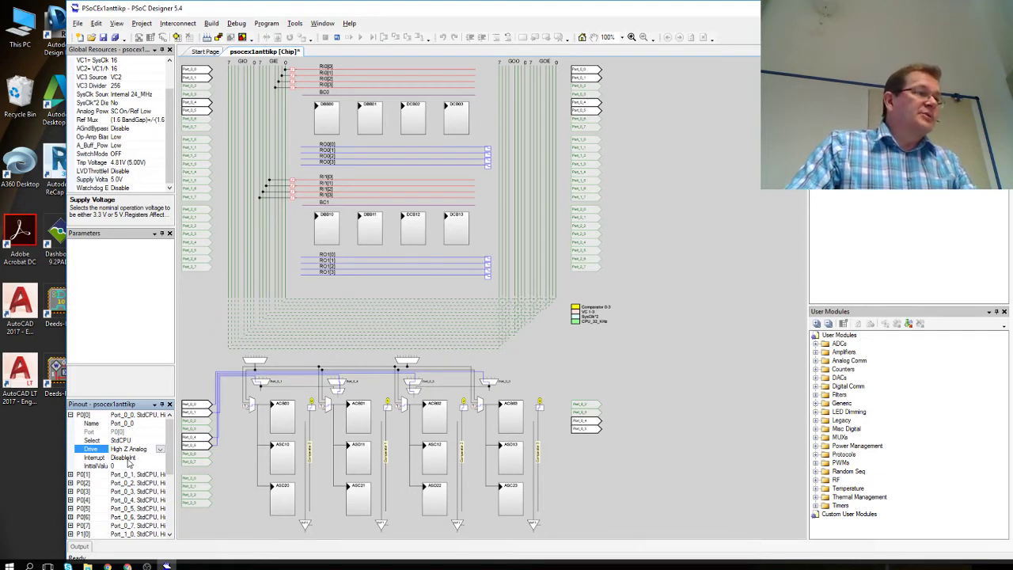
left_click(128, 459)
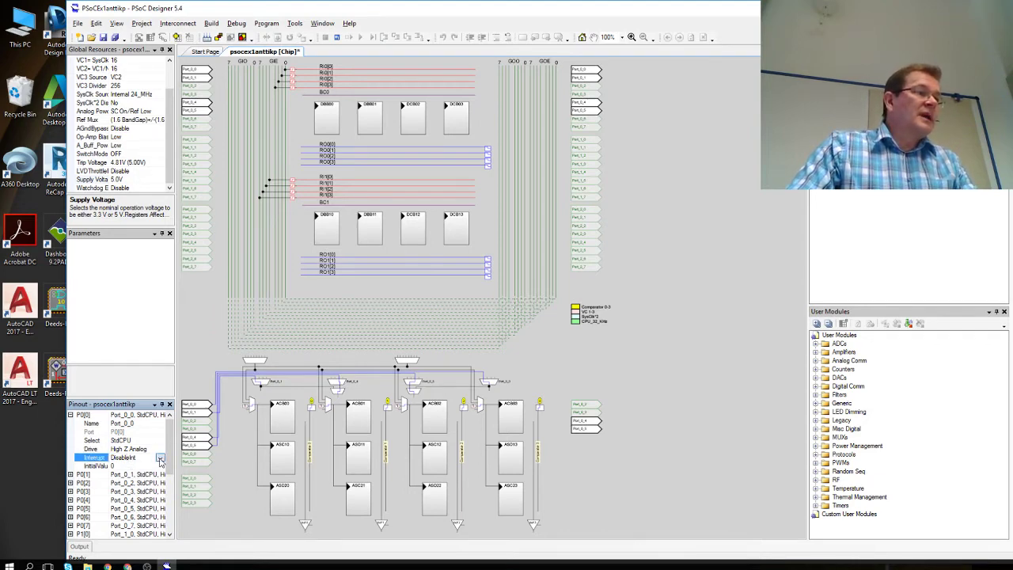
left_click(160, 458)
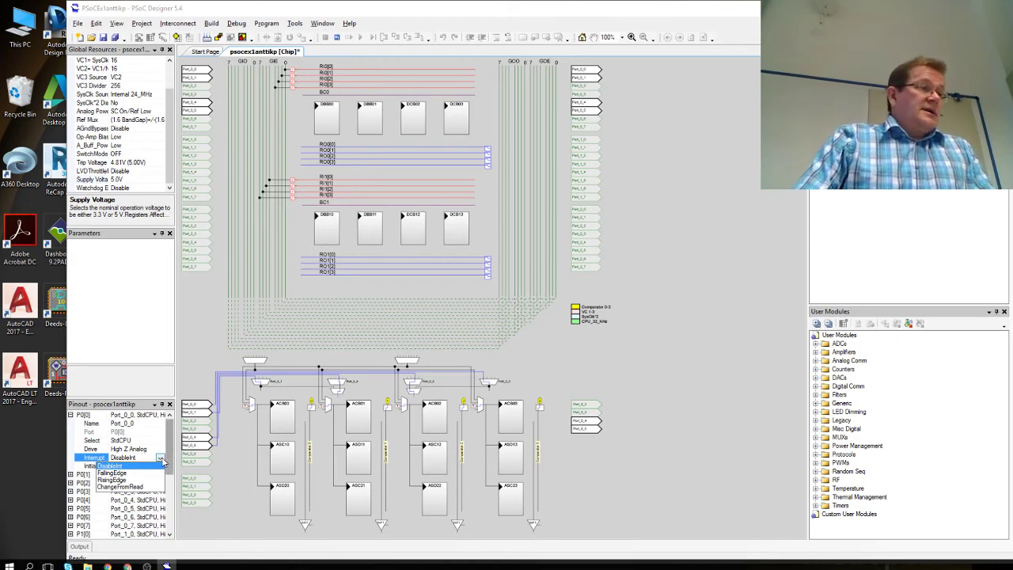
left_click(160, 459)
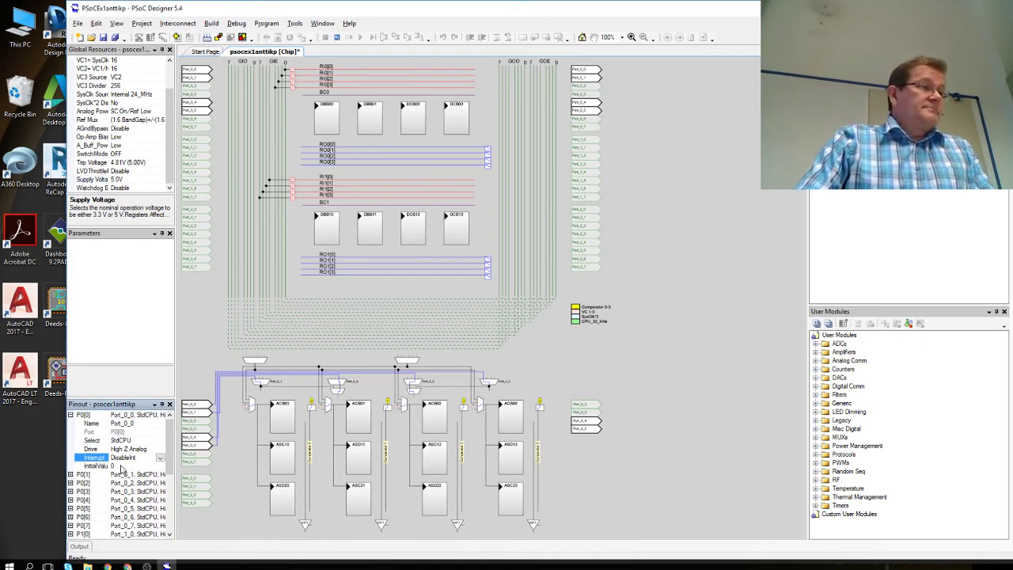
left_click(120, 466)
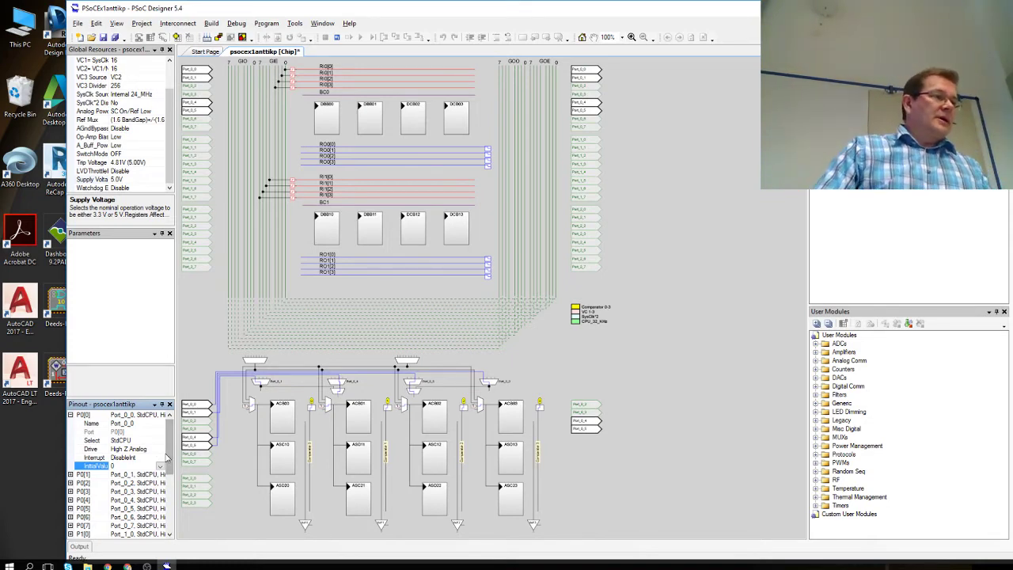
left_click(71, 416)
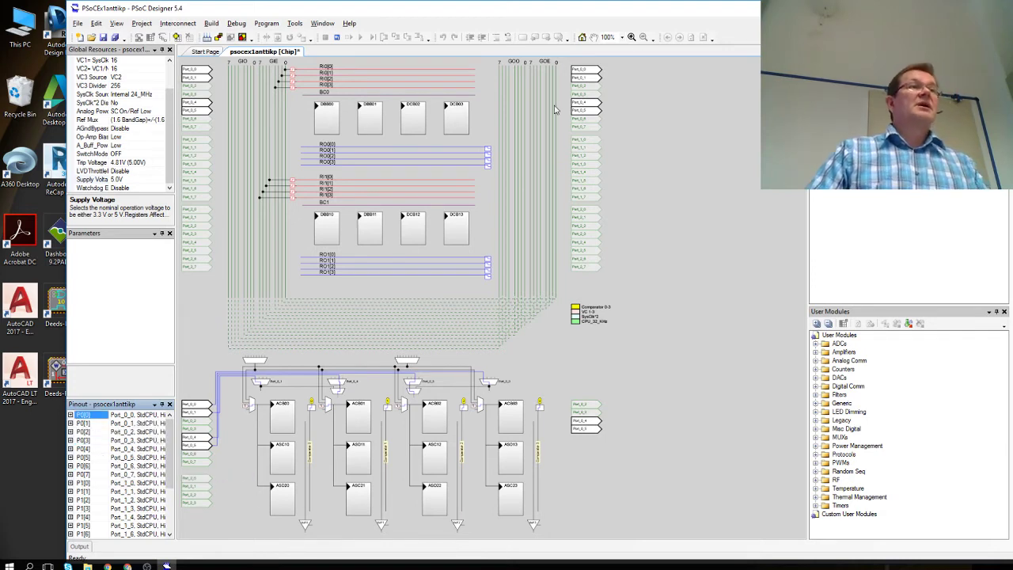
- Examine the settings of Port_0_0 in the chip view and of Port_0_6 in the device pinout view
left_click(586, 74)
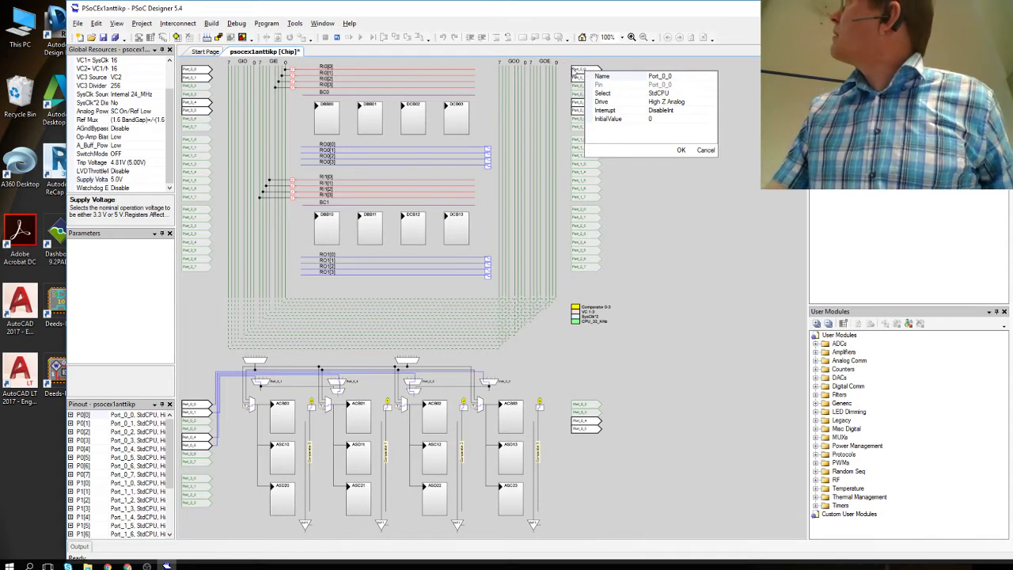
left_click(683, 151)
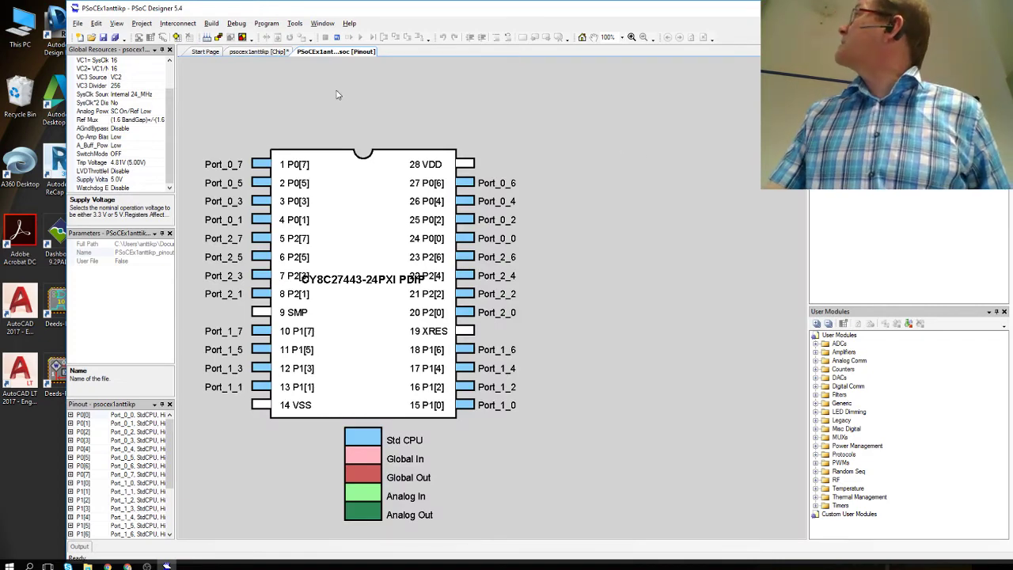
left_click(466, 184)
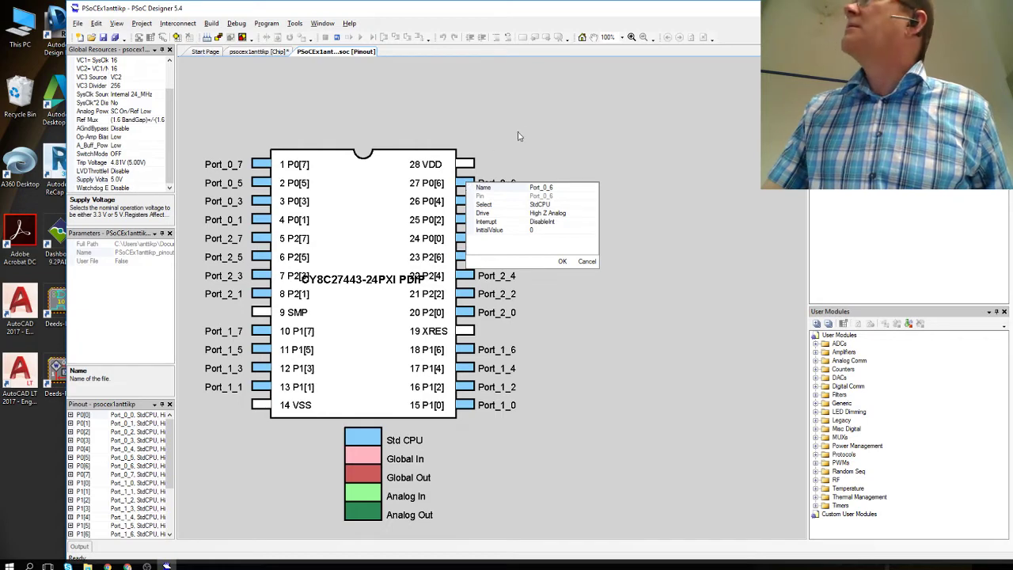
left_click(584, 119)
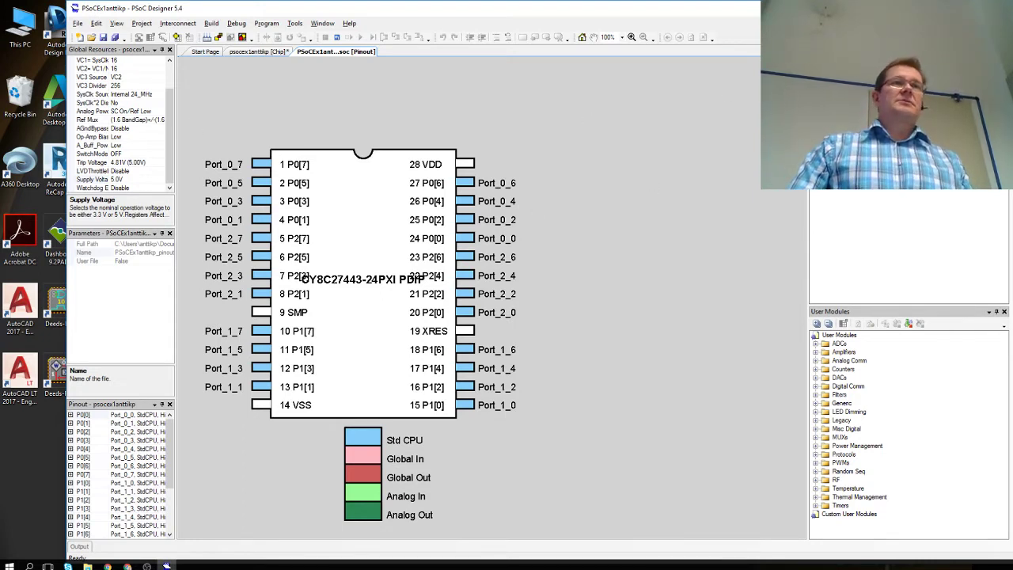
- Return to the chip view and connect the GlobalInOdd_0 line to pin Port_1_0
left_click(258, 51)
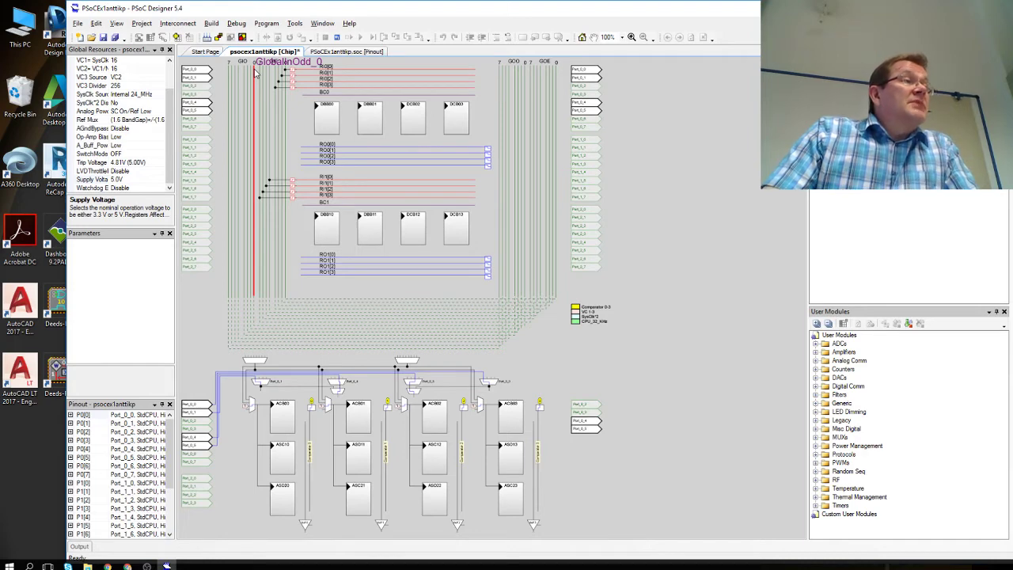
left_click(255, 73)
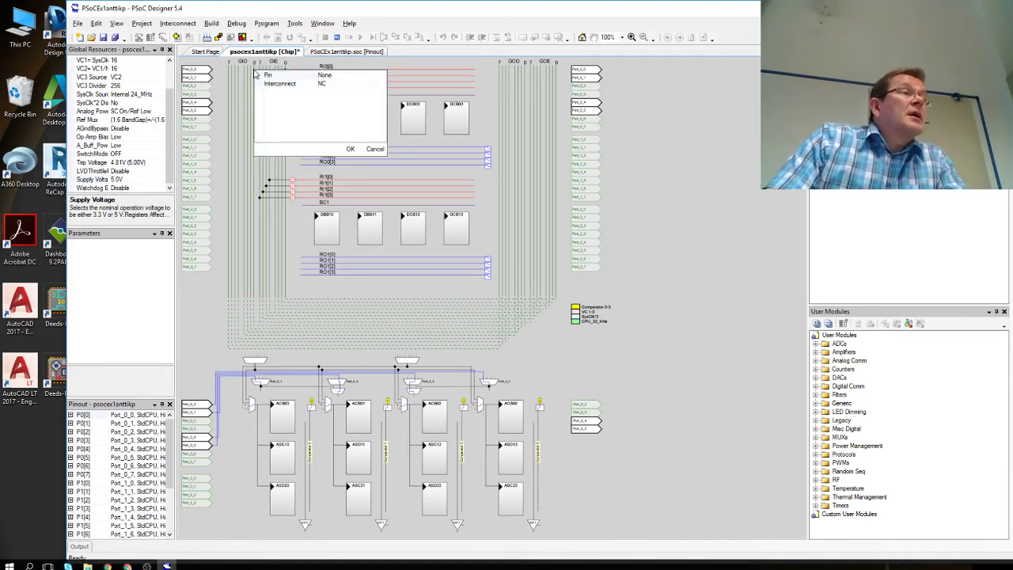
left_click(319, 76)
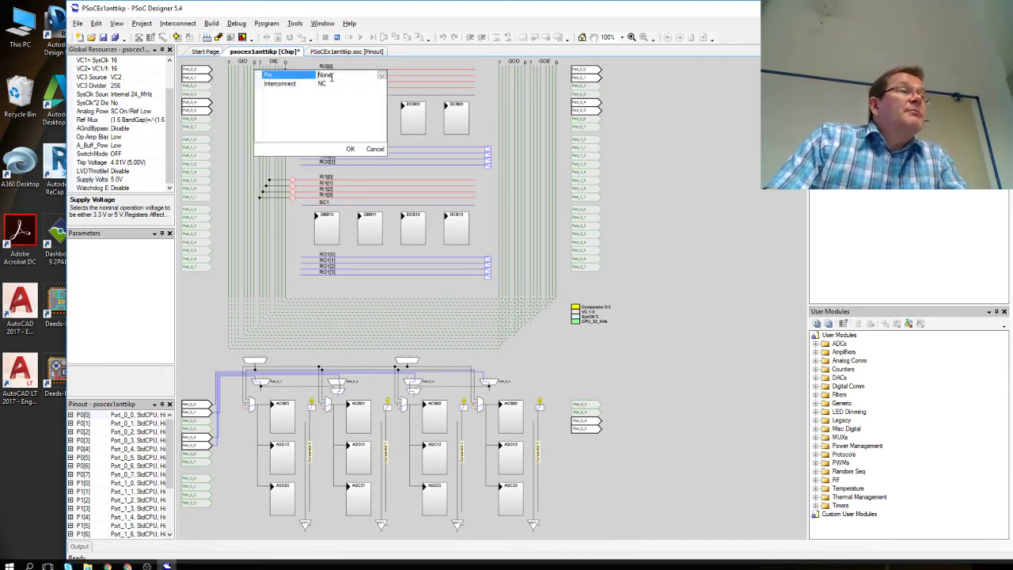
left_click(381, 76)
left_click(334, 99)
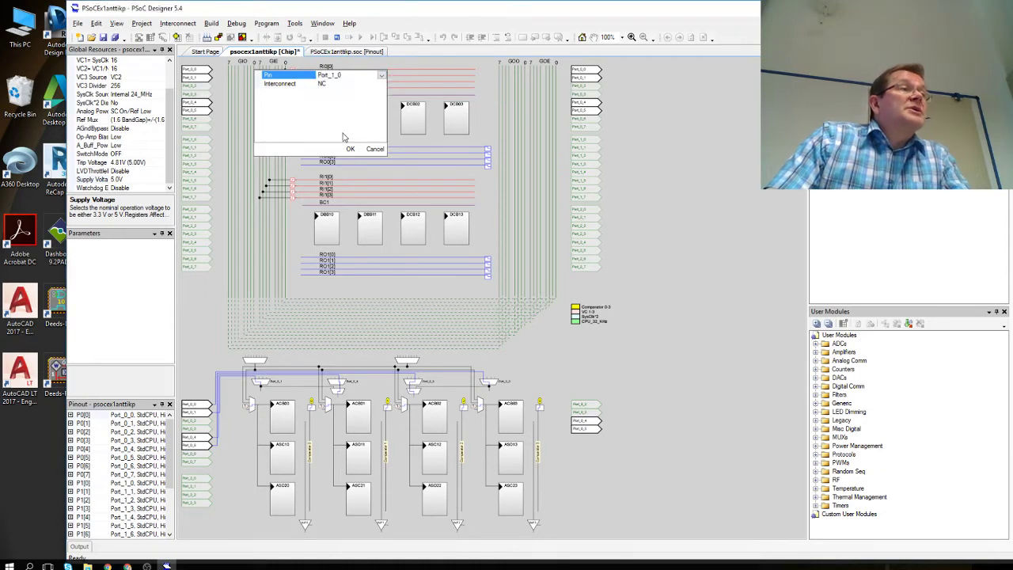
left_click(350, 149)
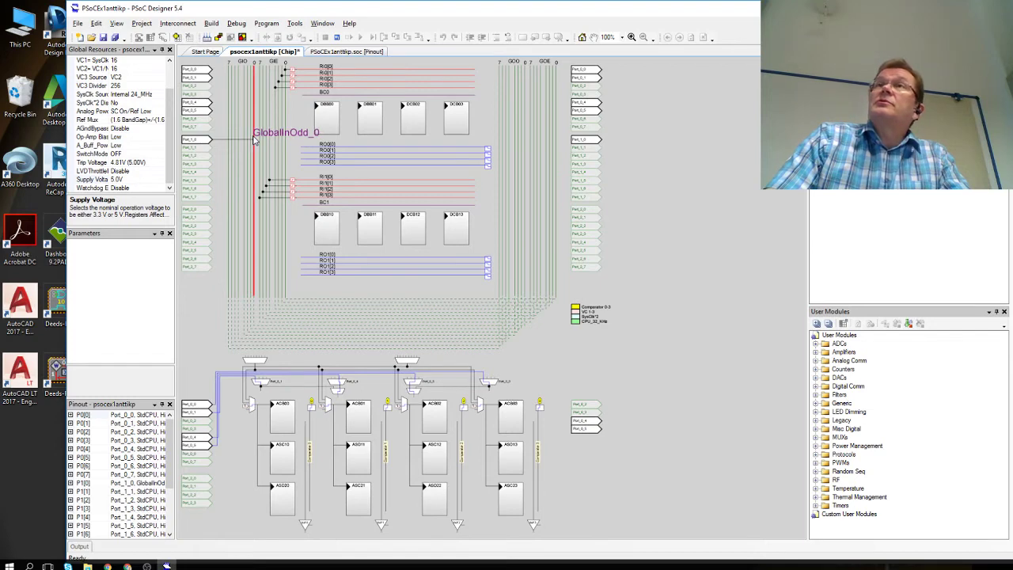
- Set the Row_0_Input_0 digital interconnect multiplexer to take its signal from GlobalInOdd_0
left_click(293, 72)
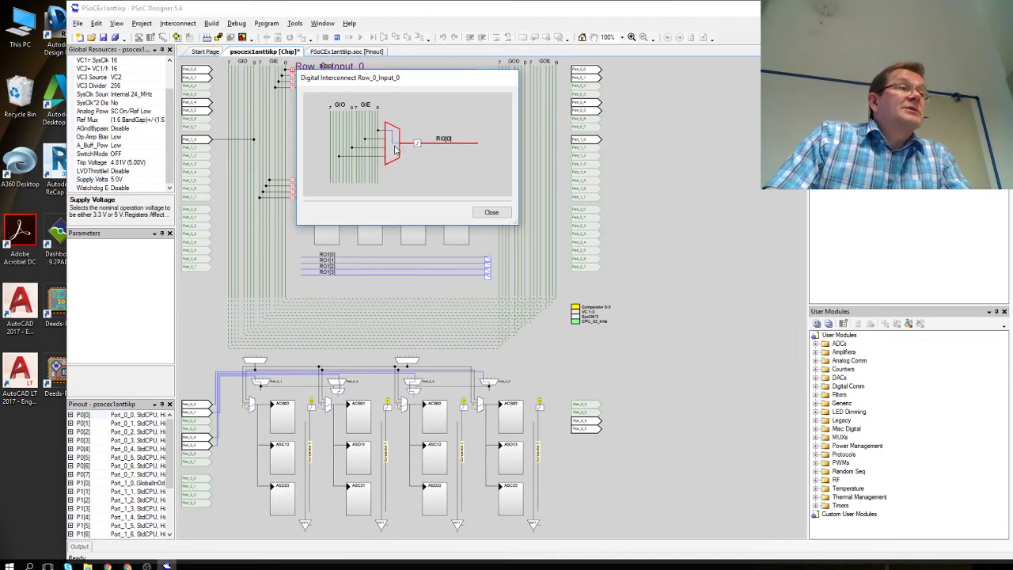
left_click(392, 144)
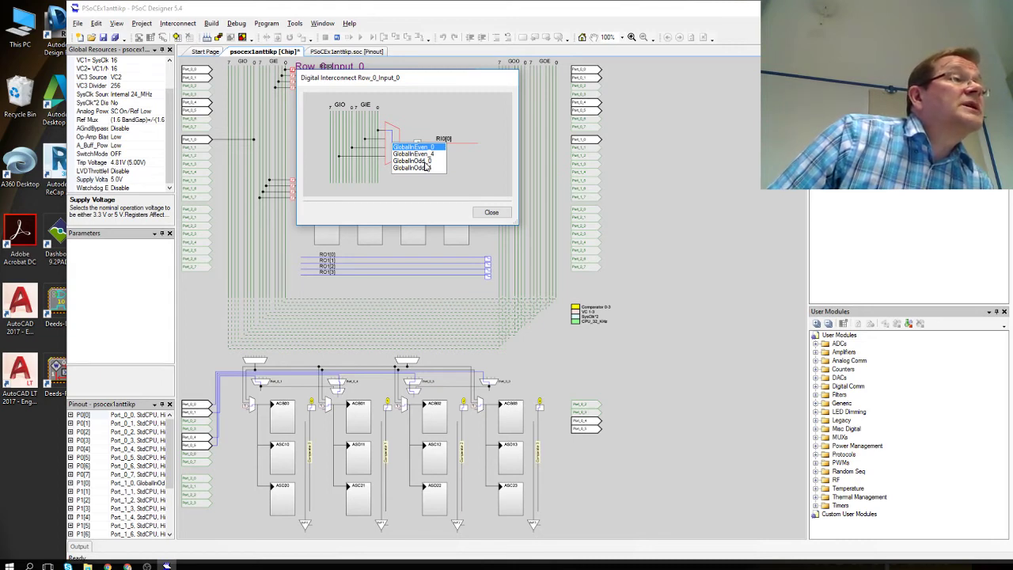
left_click(426, 164)
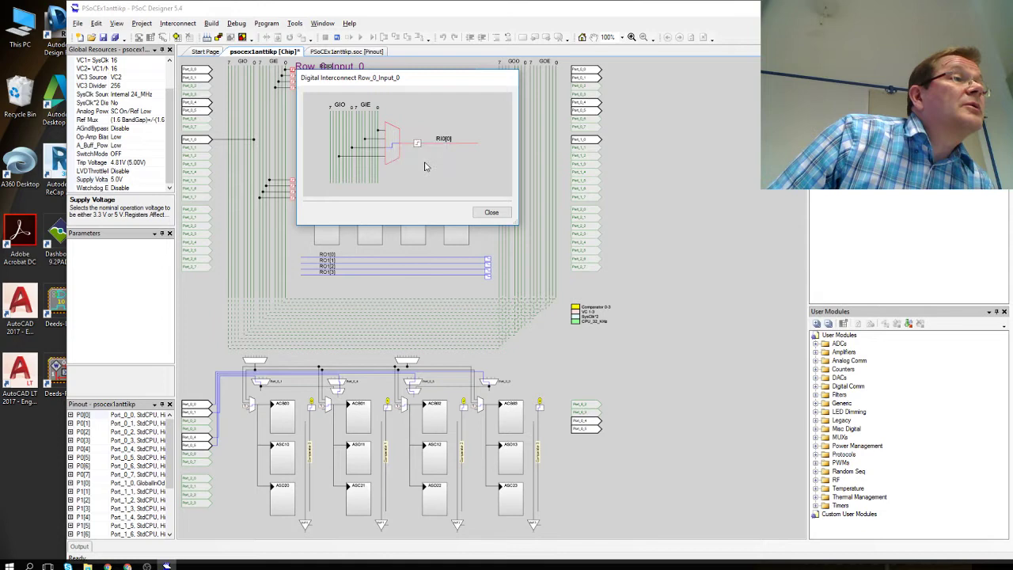
left_click(490, 212)
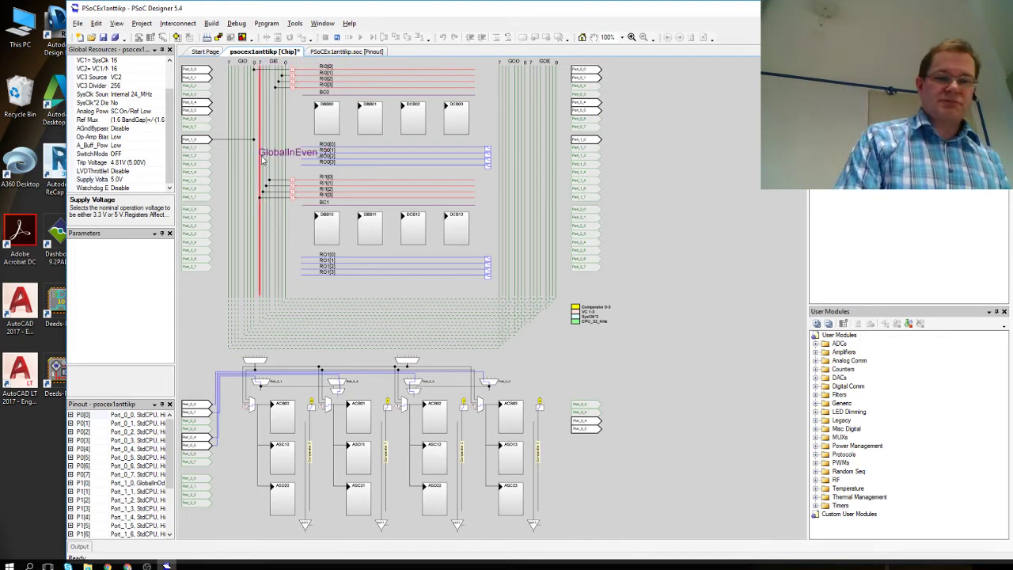
- Rename pin Port_1_2 as InputX and check its settings again
scroll(264, 151, "up", 4)
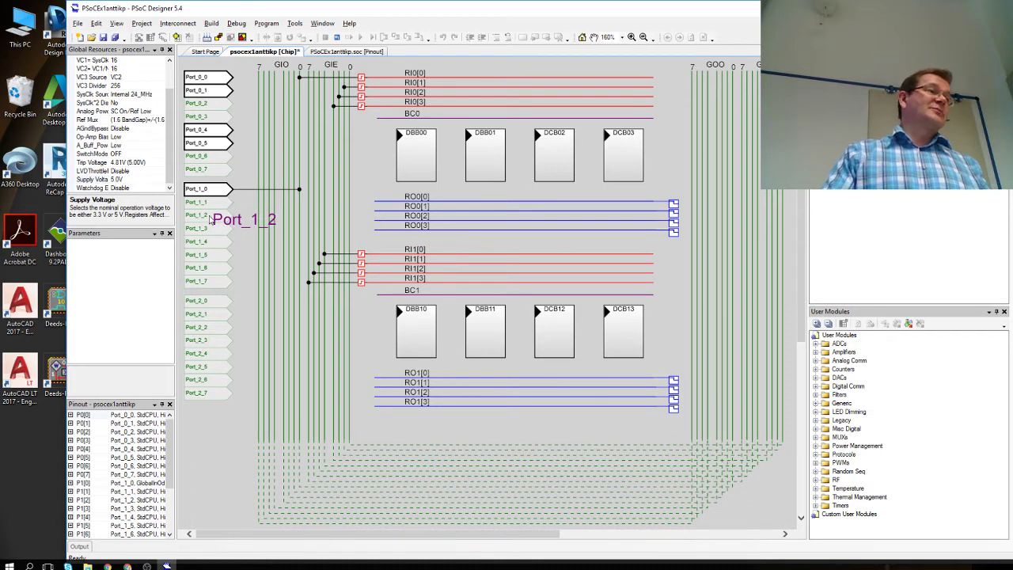
left_click(210, 221)
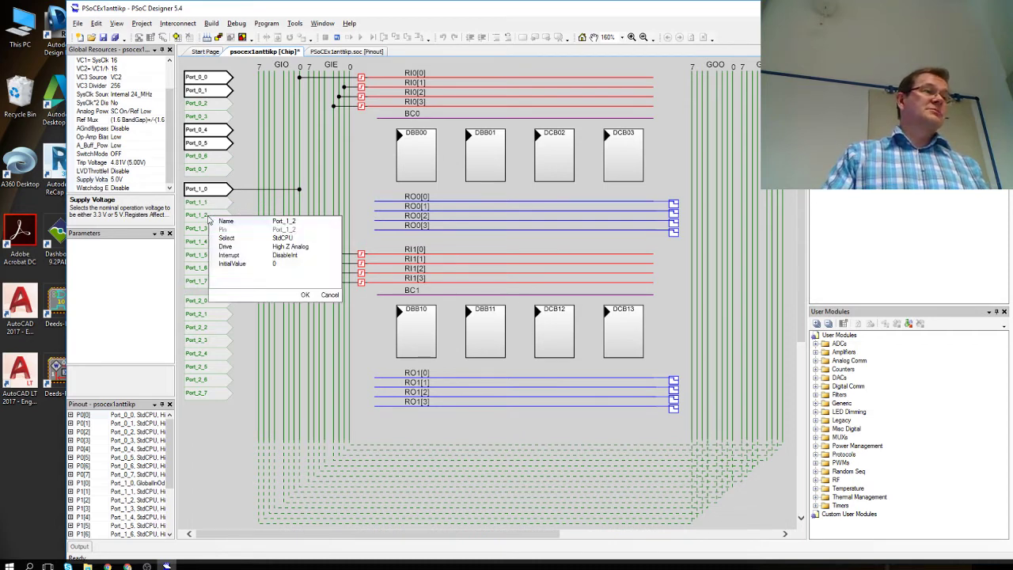
left_click(302, 221)
key("ctrl+a")
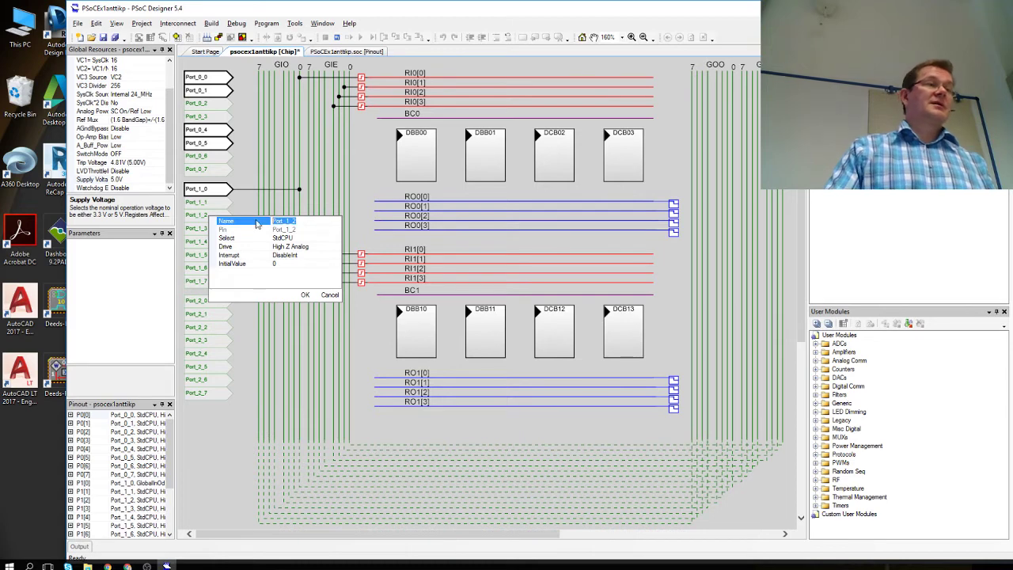
type("INPUT")
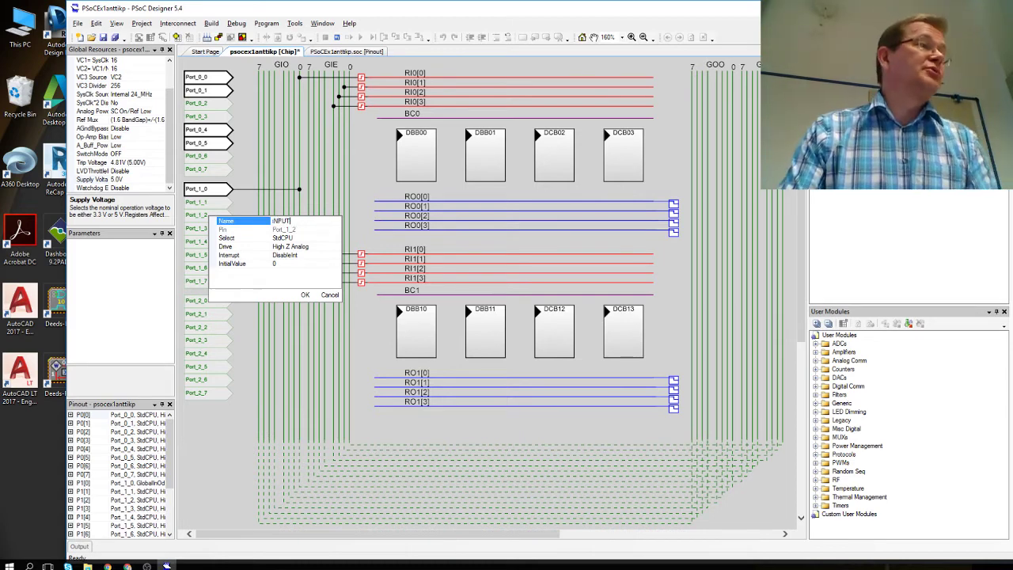
key("BackSpace")
key("BackSpace")
key("BackSpace")
key("BackSpace")
key("BackSpace")
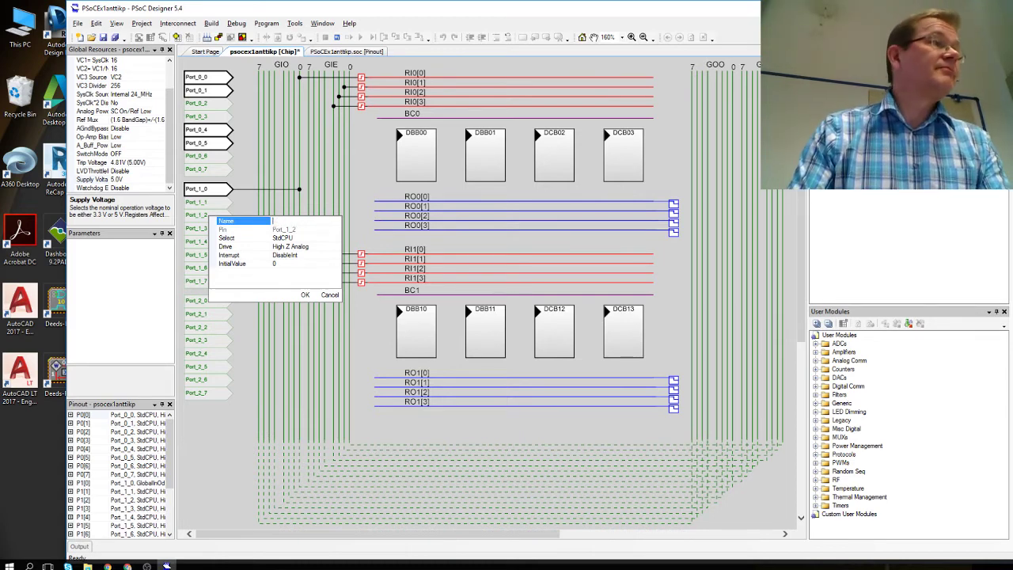
type("Input")
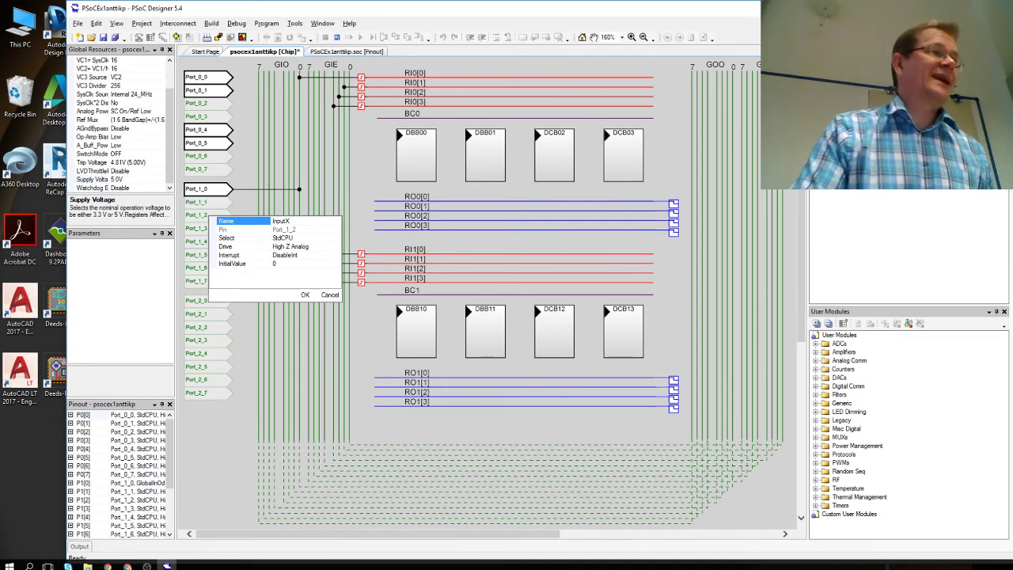
type("X")
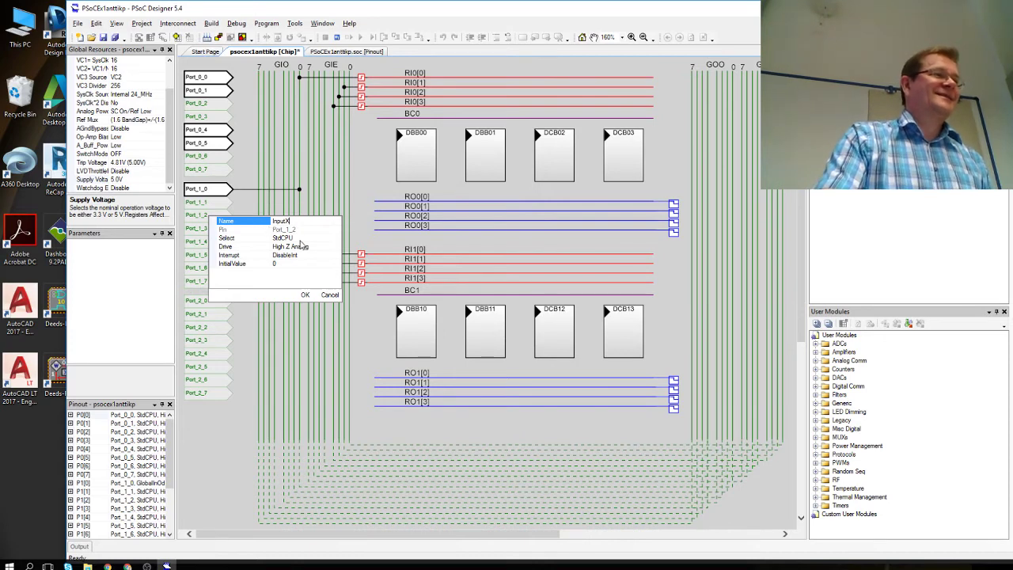
left_click(305, 295)
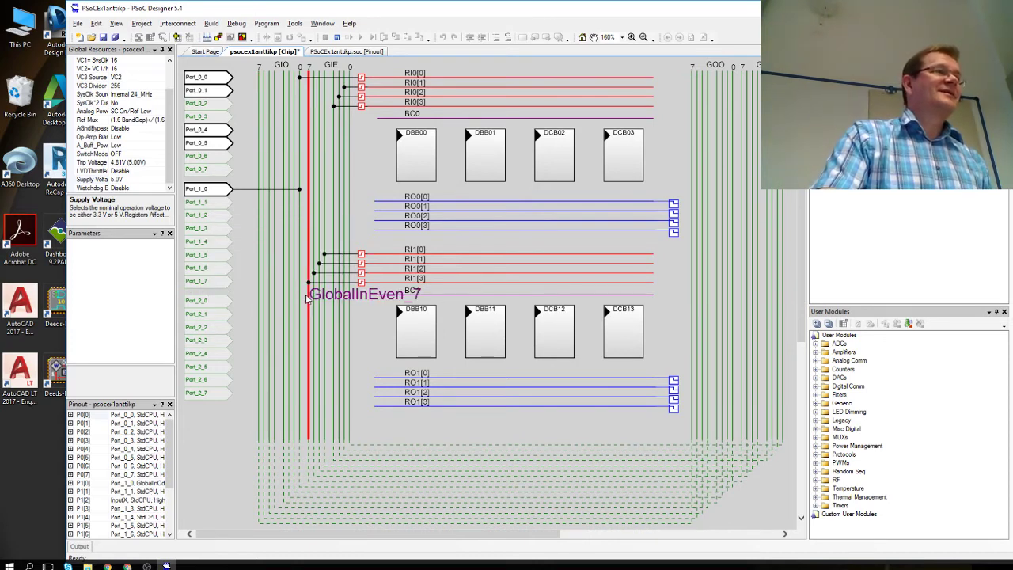
left_click(212, 220)
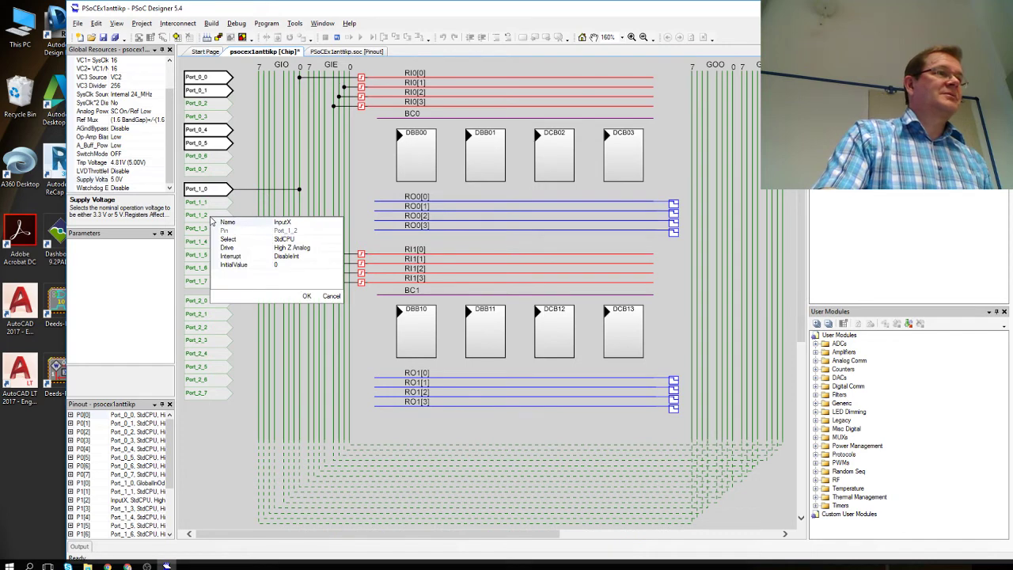
left_click(306, 295)
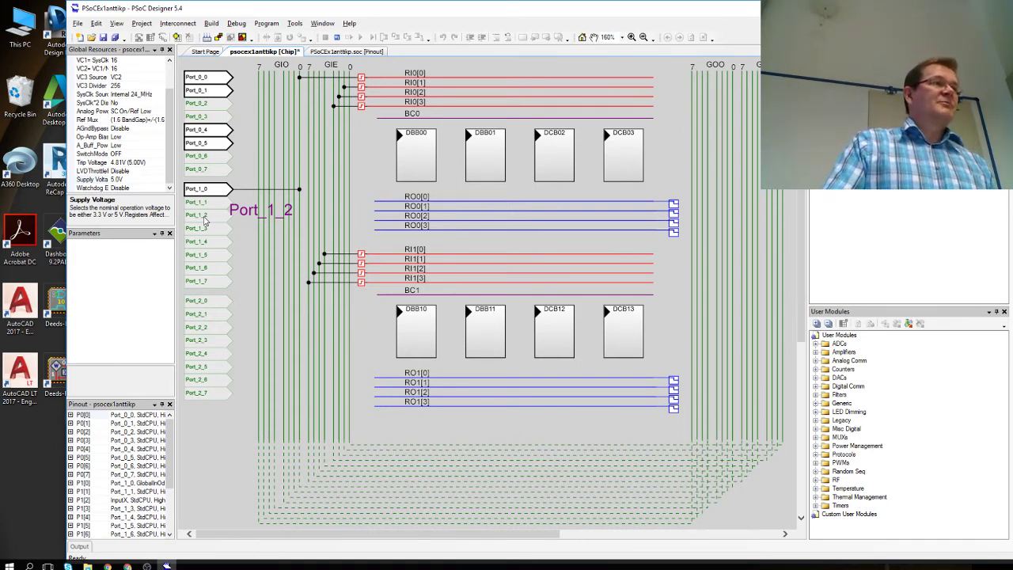
- Connect the GlobalInOdd_2 line to pin Port_1_2
left_click(291, 221)
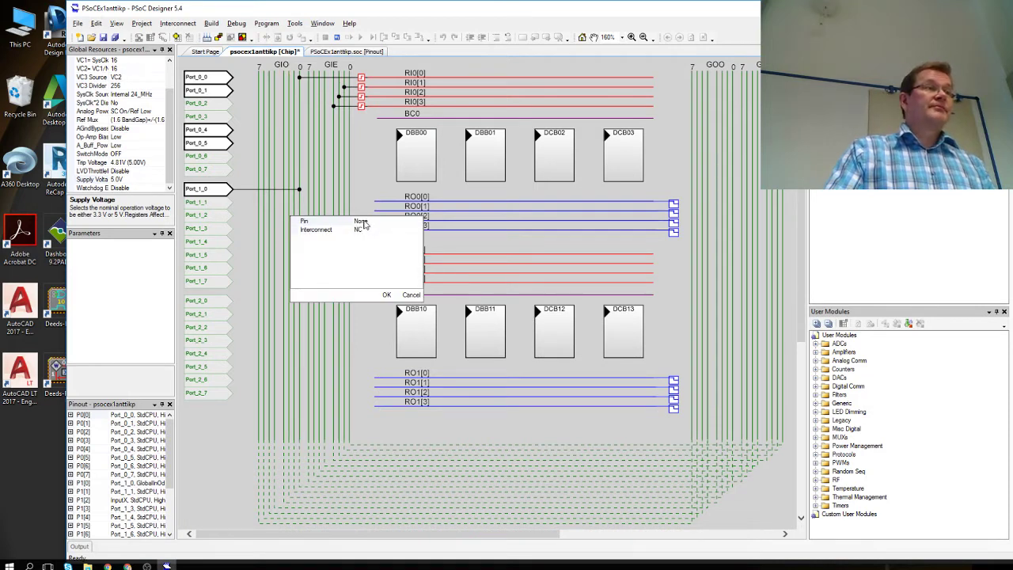
left_click(405, 222)
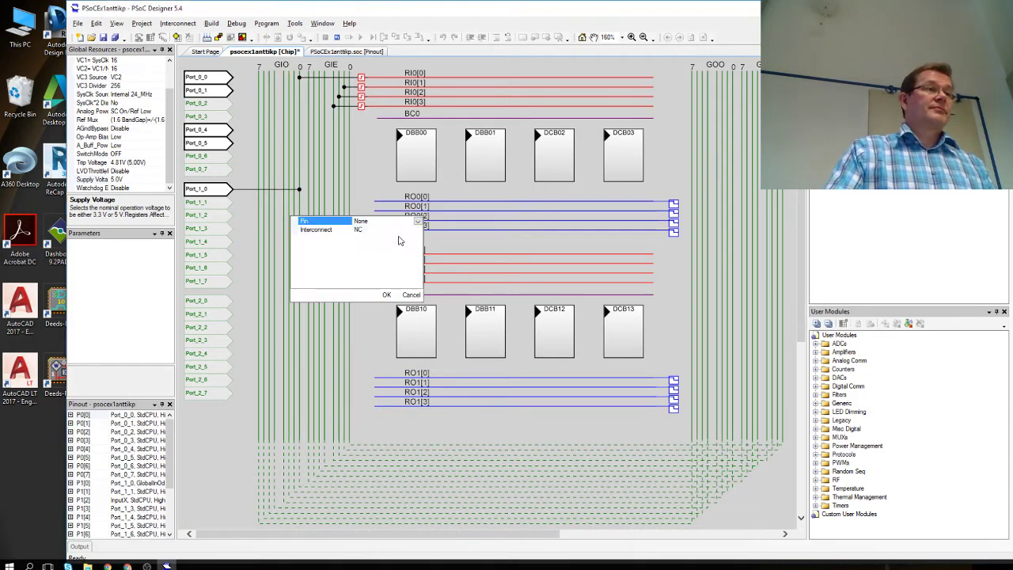
left_click(399, 240)
left_click(386, 294)
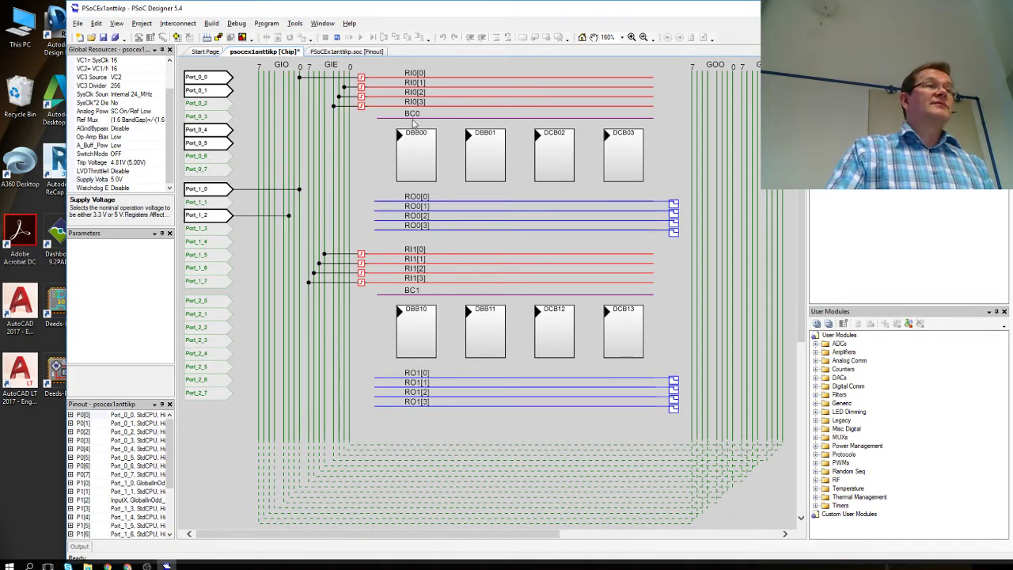
- Set the Row_0_Input_2 digital interconnect multiplexer to take its signal from GlobalInOdd_2
left_click(362, 99)
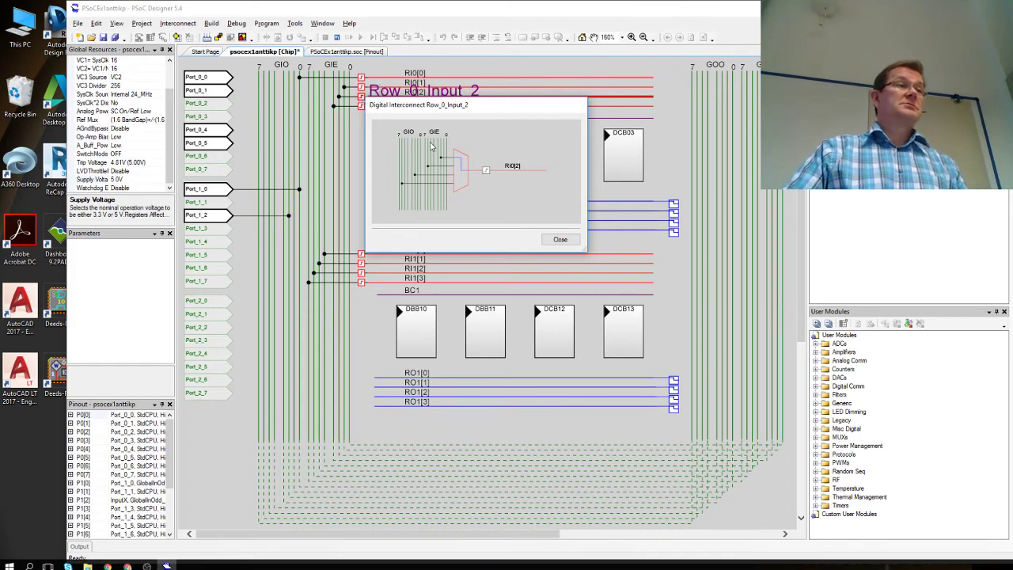
left_click(462, 172)
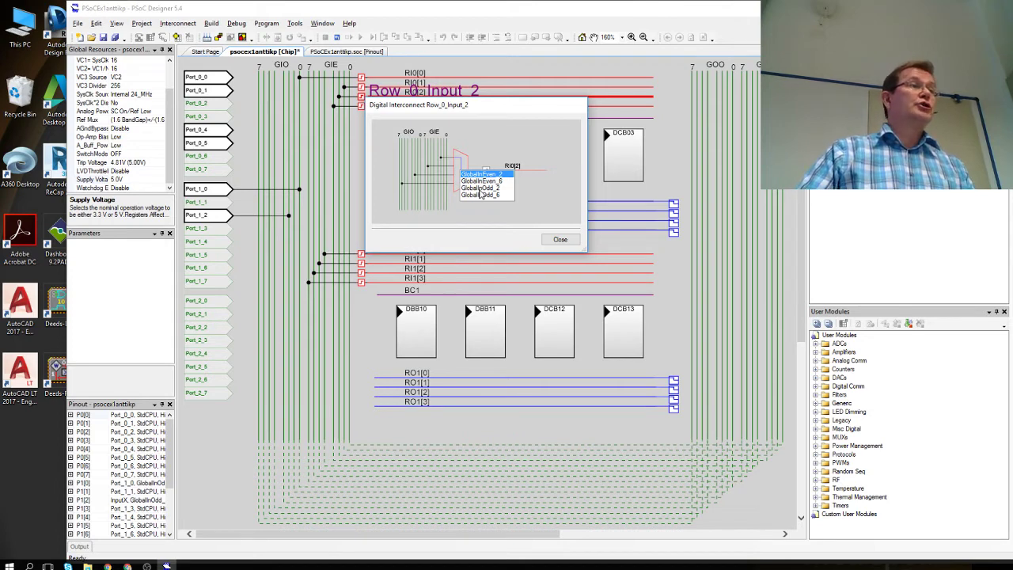
left_click(480, 193)
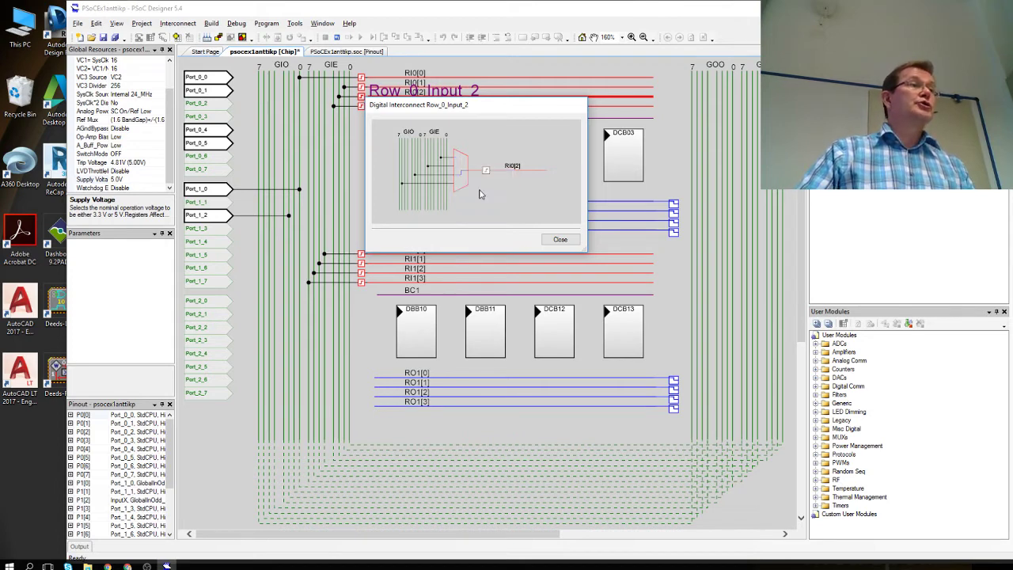
left_click(559, 239)
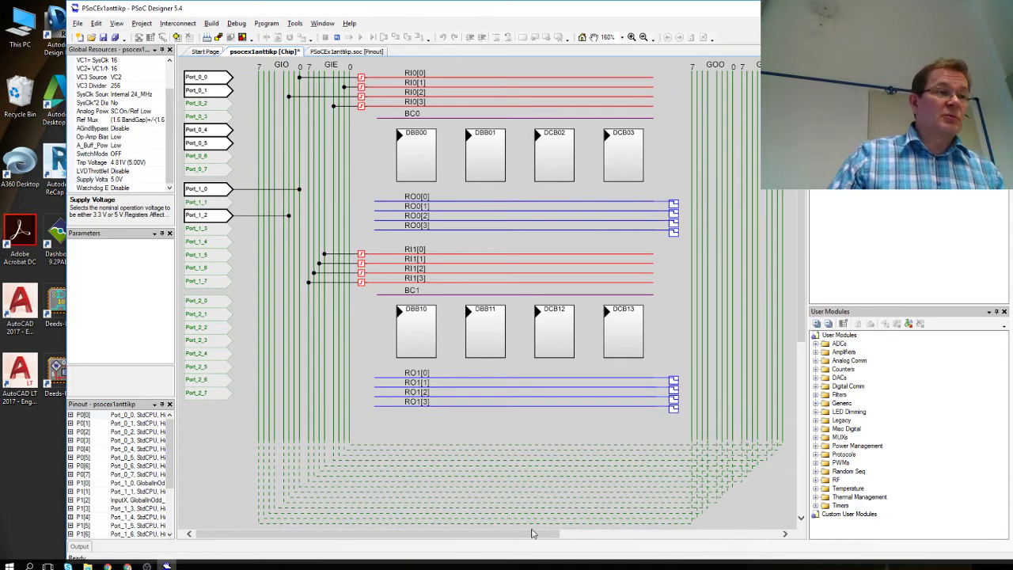
- Rename pin Port_1_1 as OutputX from the output side of the chip diagram
left_click_drag(528, 535, 597, 531)
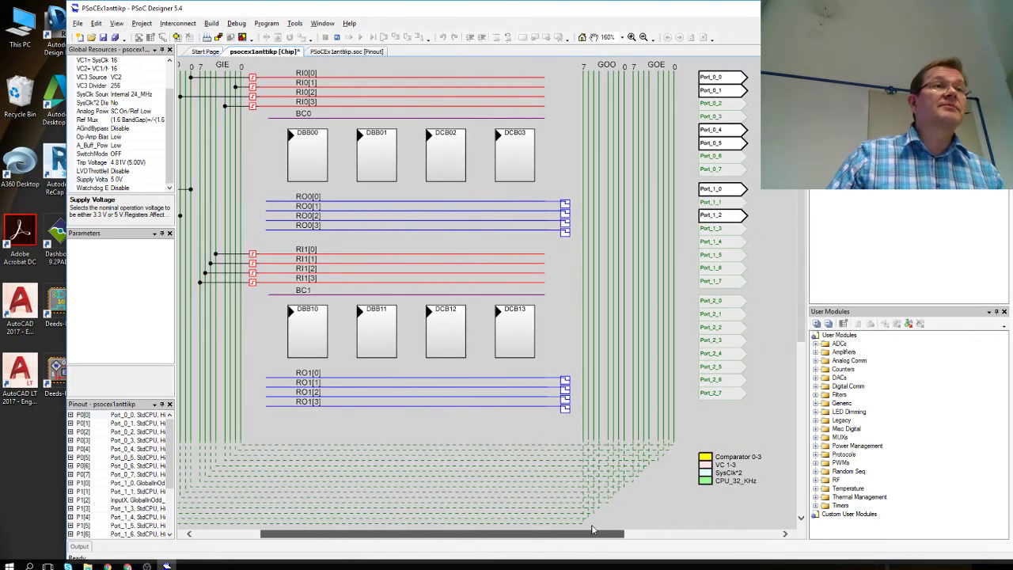
double_click(716, 204)
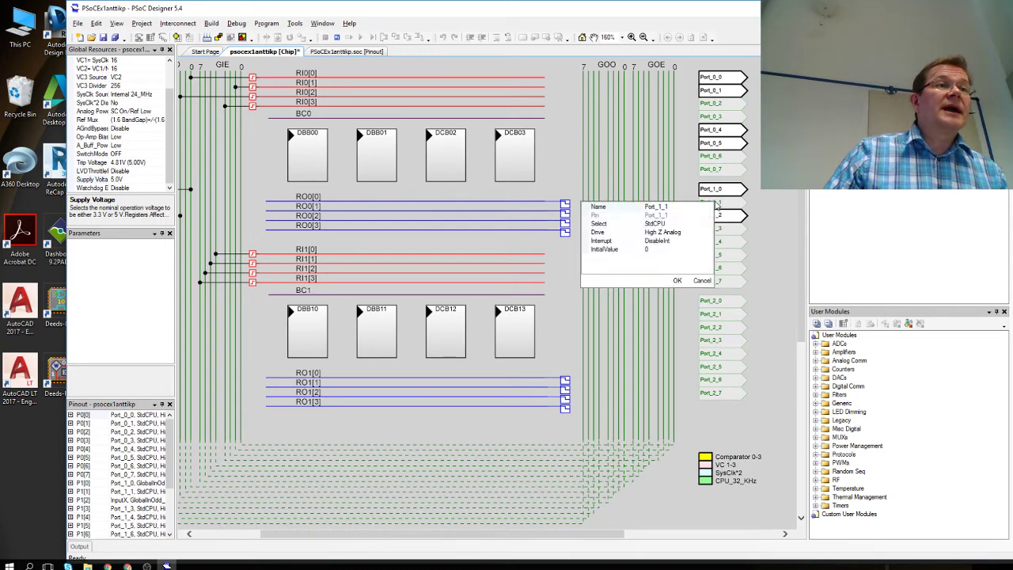
left_click(674, 205)
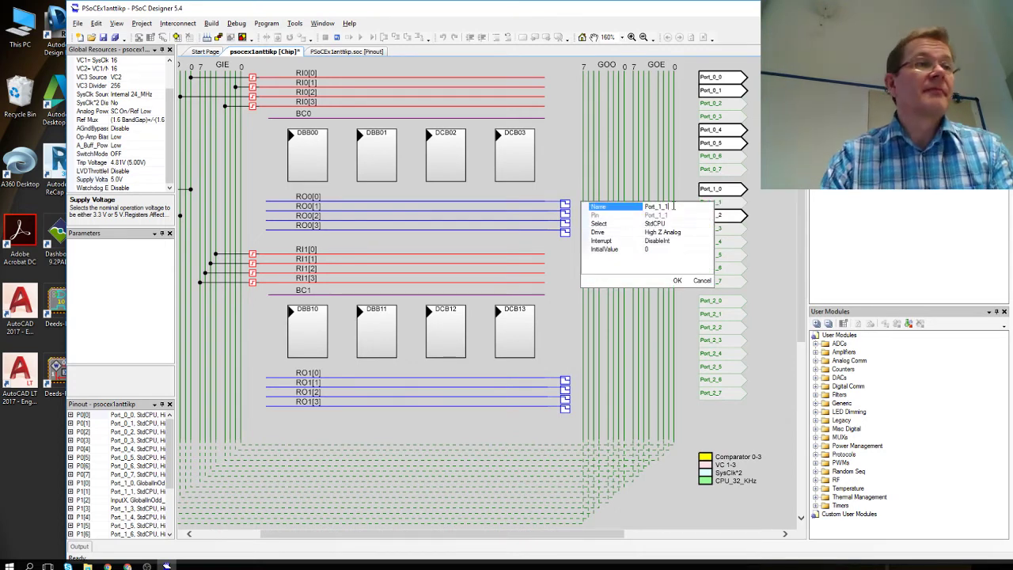
double_click(674, 207)
type("Out")
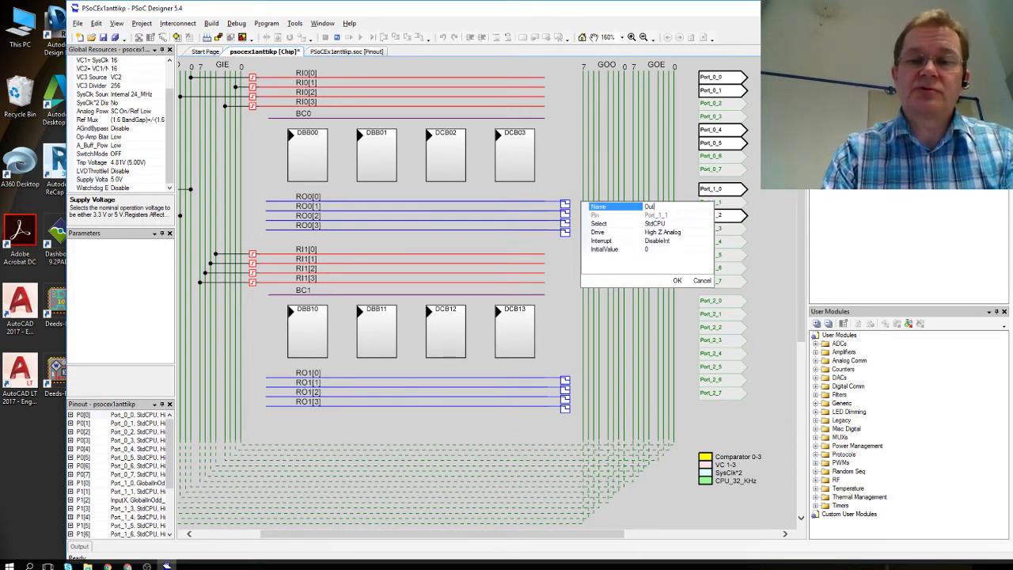
type("putX")
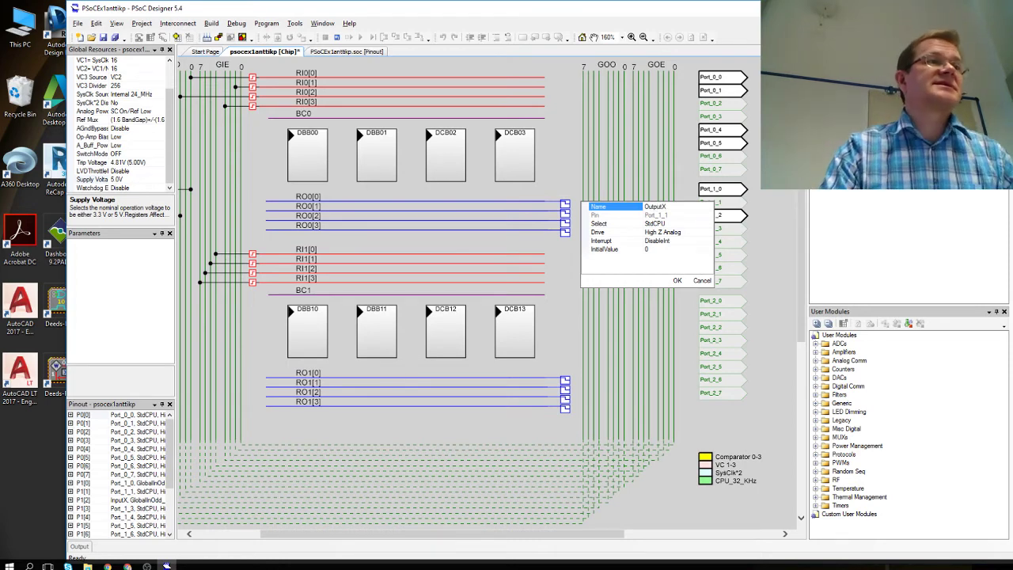
left_click(679, 280)
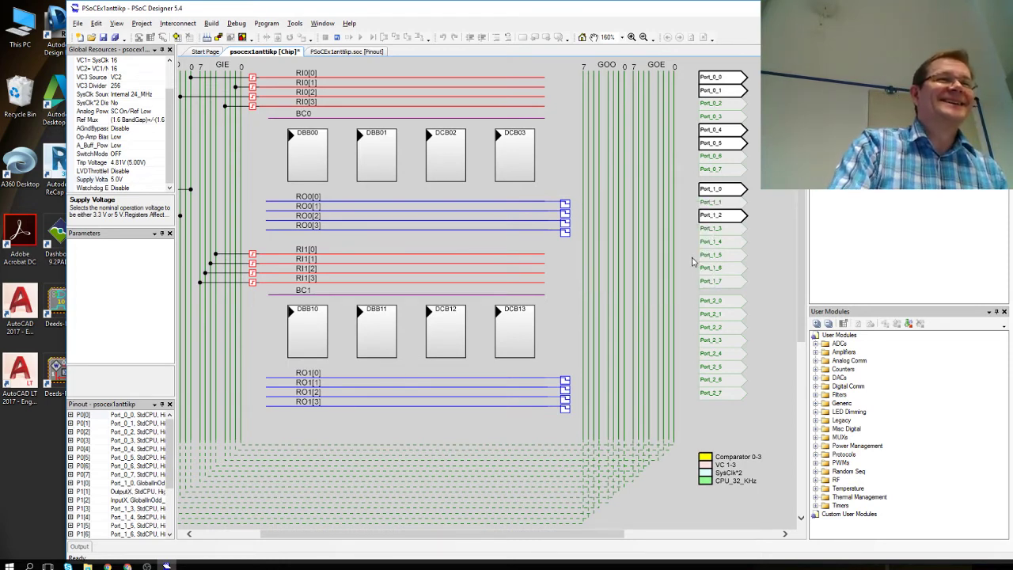
- Set the Drive mode of pin Port_1_1 to Strong
double_click(721, 208)
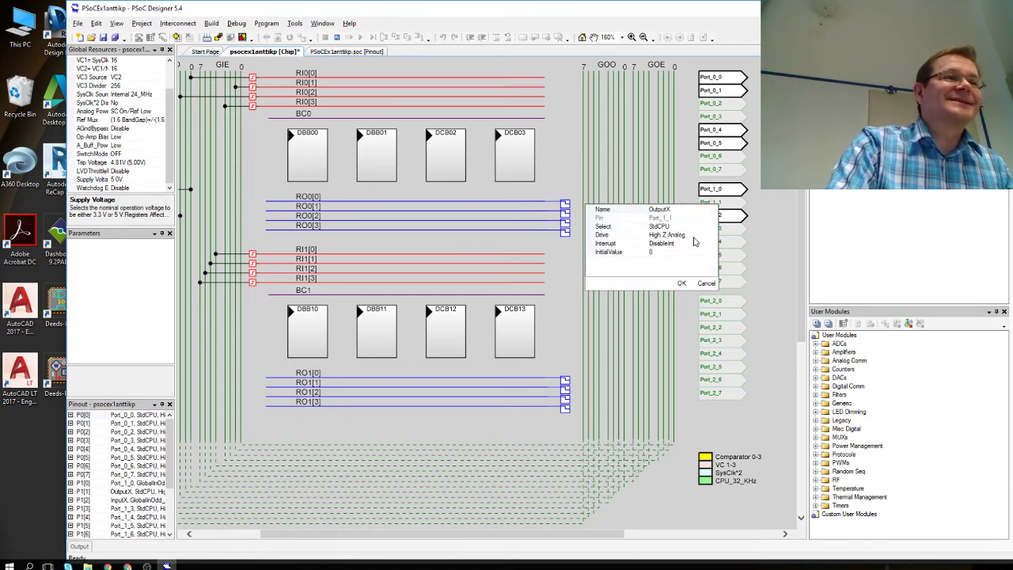
left_click(695, 235)
left_click(713, 235)
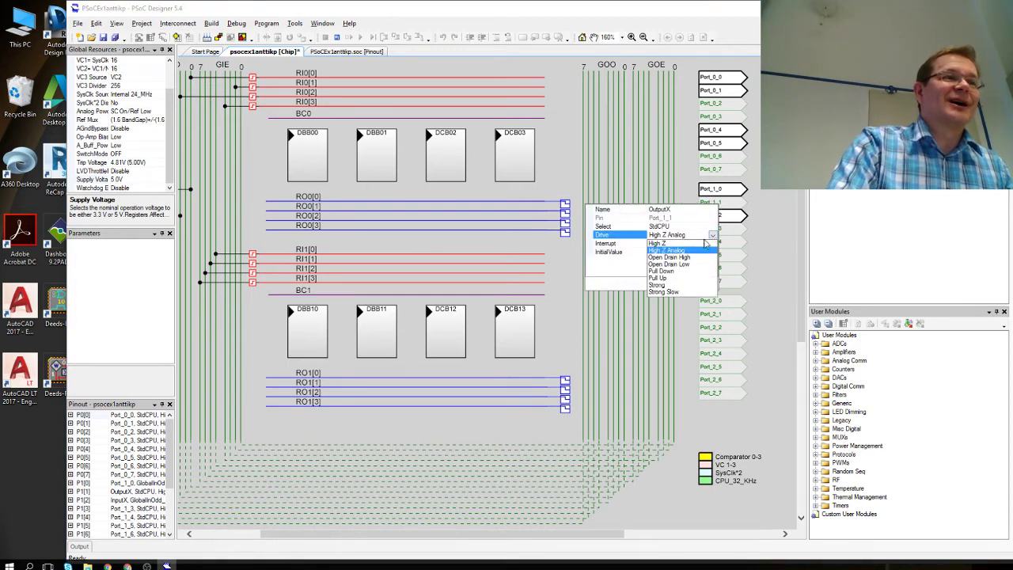
left_click(685, 289)
left_click(682, 284)
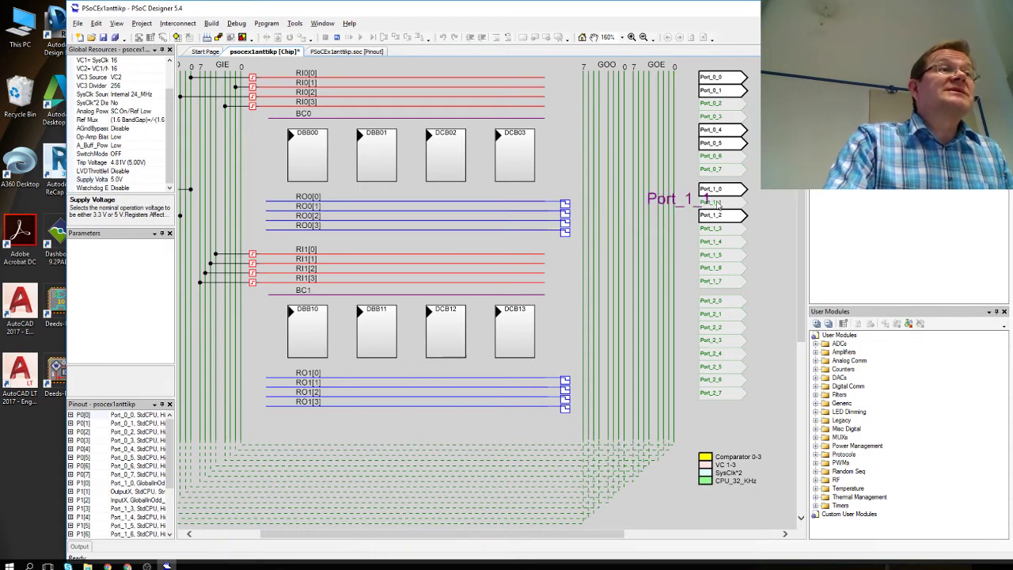
- Connect the GlobalOutOdd_1 line to pin Port_1_1
left_click(620, 155)
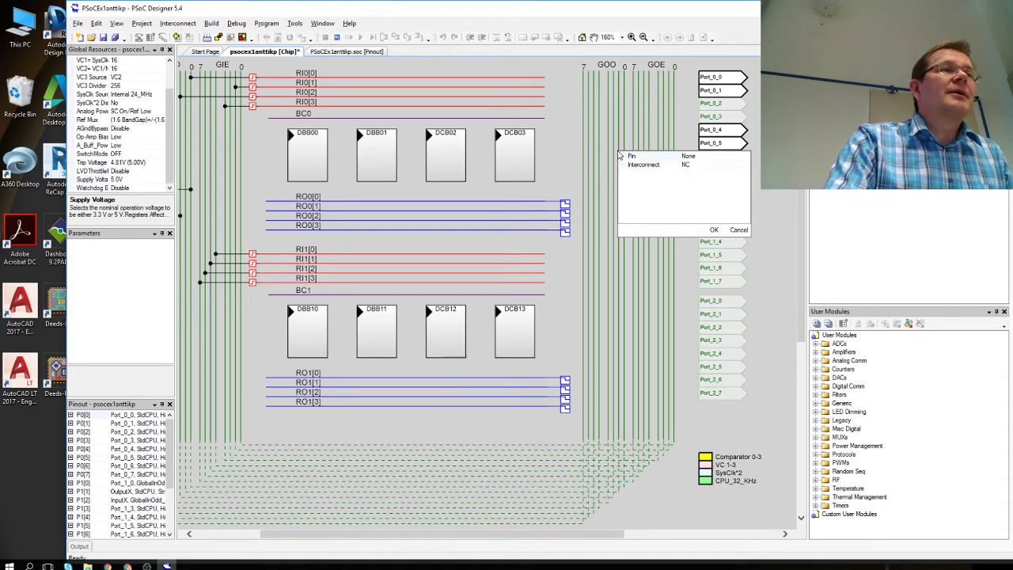
left_click(699, 157)
left_click(743, 158)
left_click(720, 173)
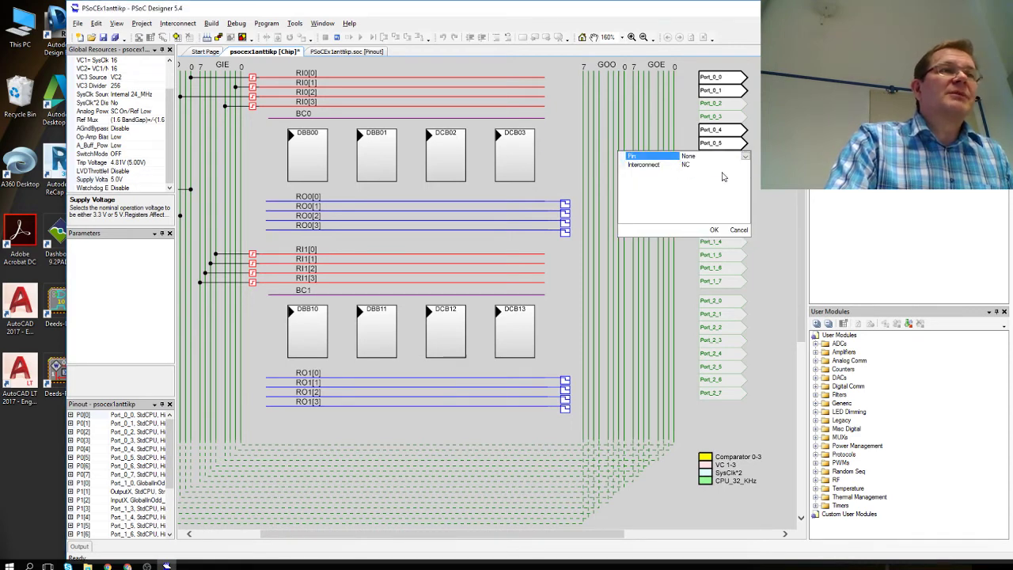
left_click(714, 230)
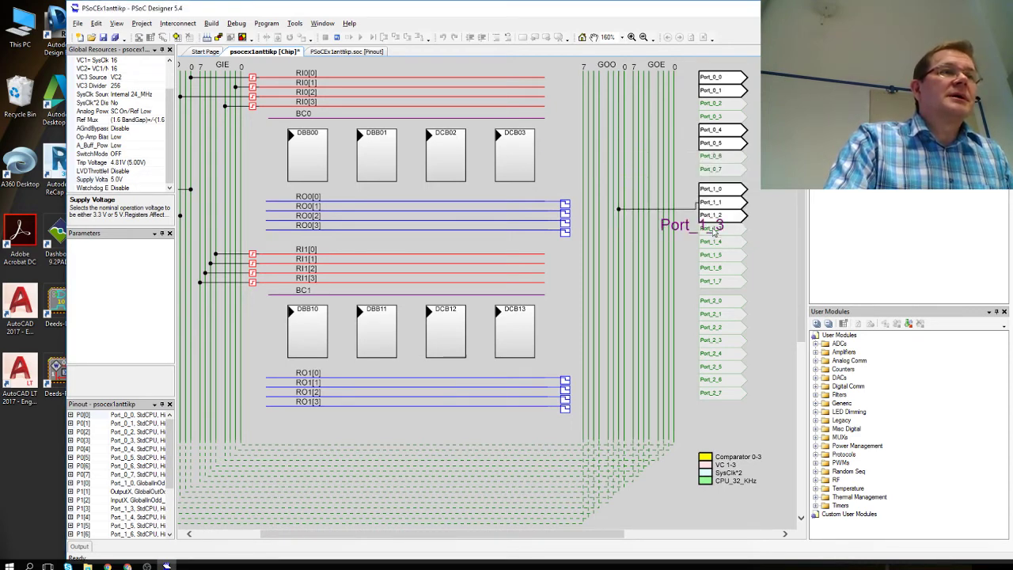
- In the Row_0_Output_1 digital interconnect, enable the third output buffer to drive GlobalOutOdd_1
left_click(567, 216)
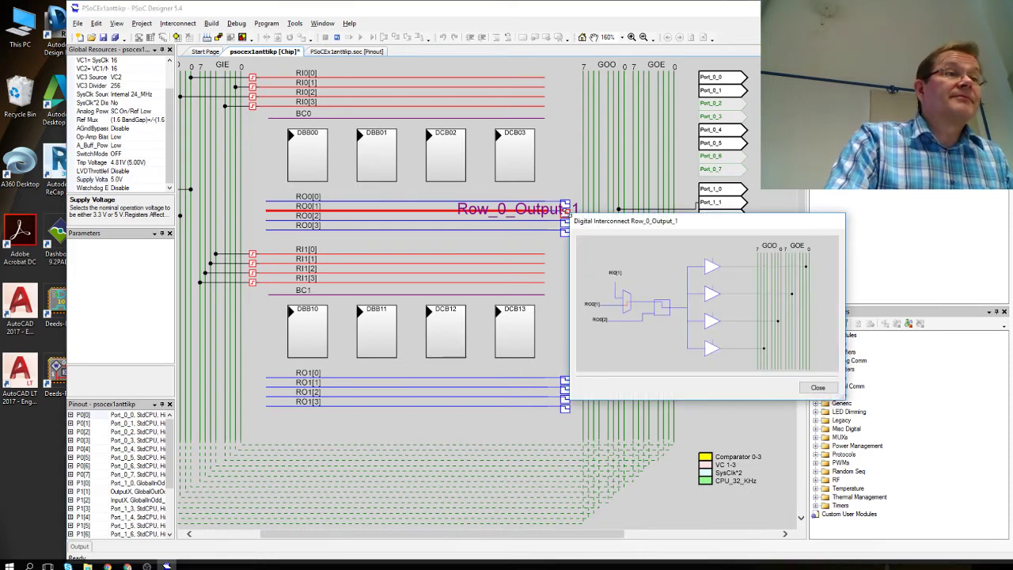
left_click(711, 322)
left_click(742, 340)
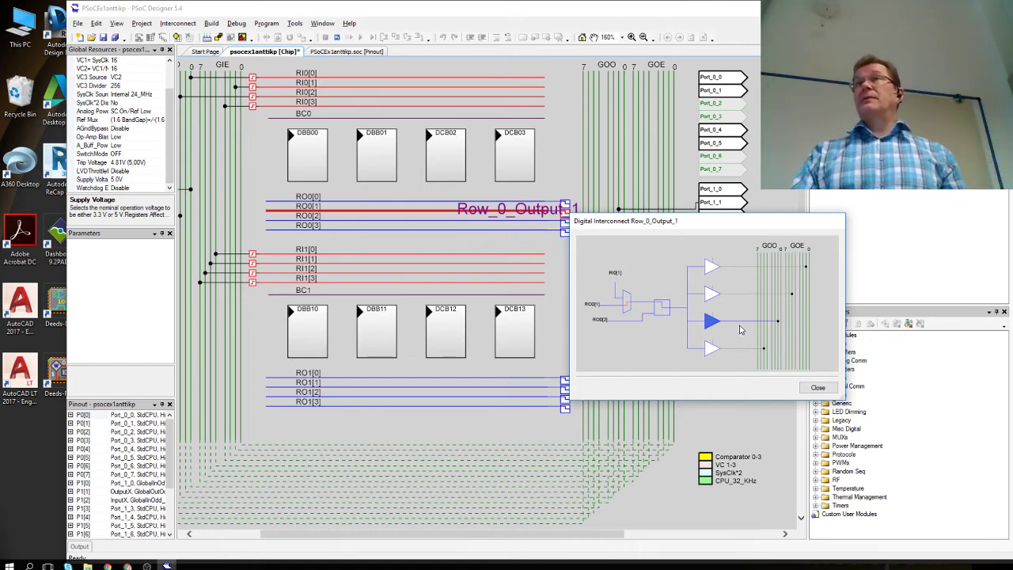
- Close the Row_0_Output_1 interconnect and examine the chip's digital rows, pin routing and analog block array in full
left_click(818, 387)
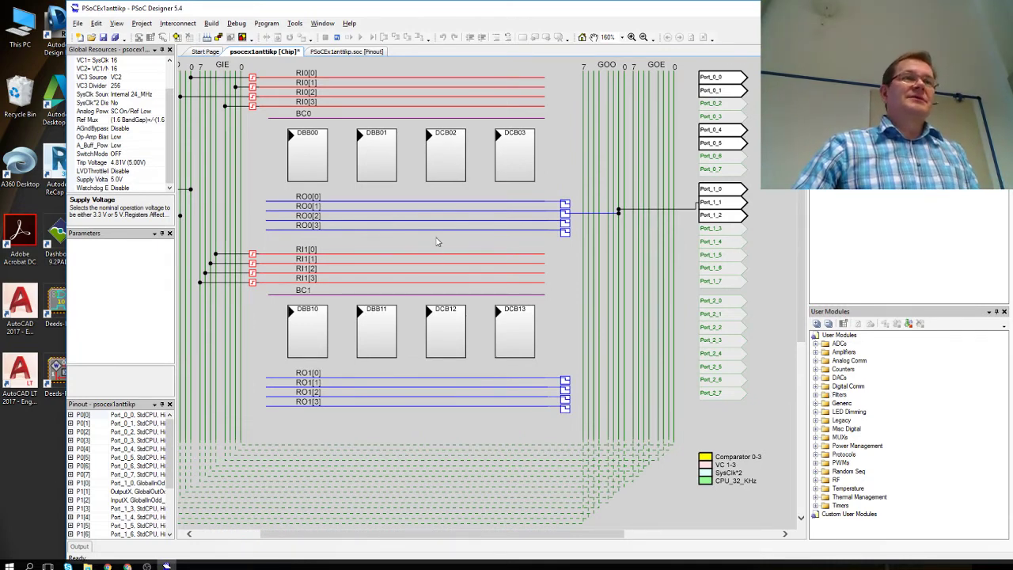
scroll(436, 241, "down", 3)
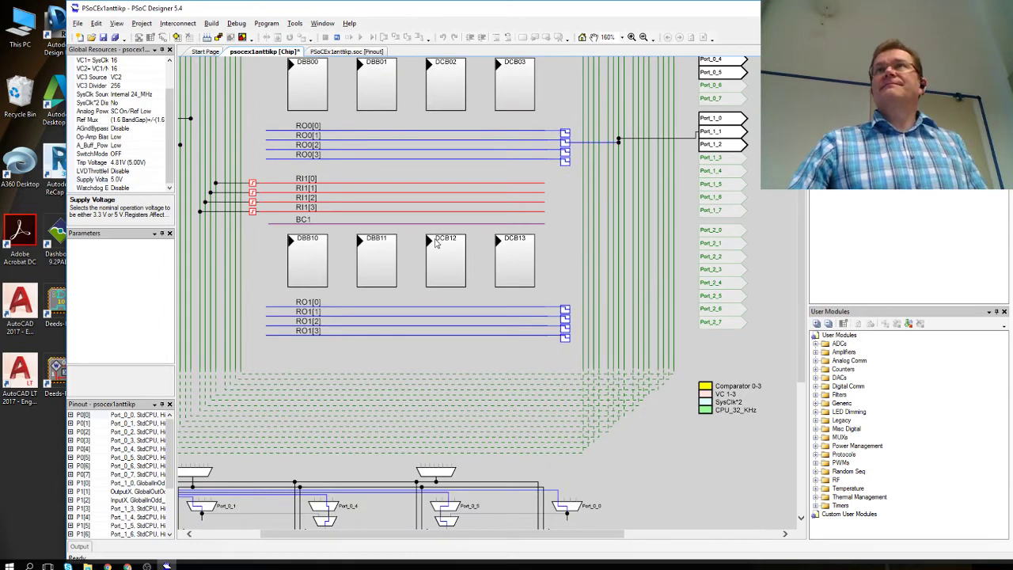
scroll(432, 242, "up", 3)
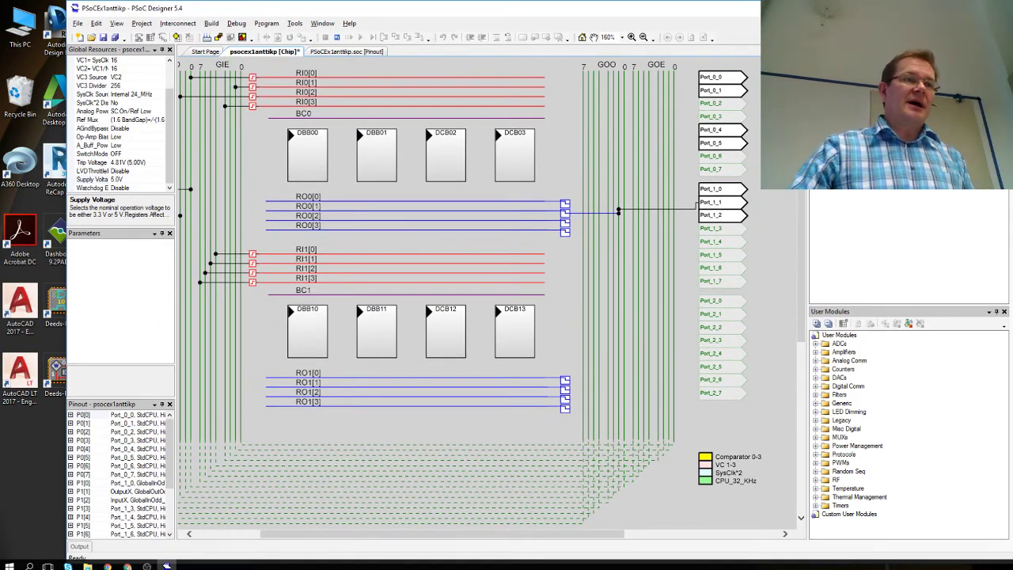
left_click_drag(557, 541, 522, 539)
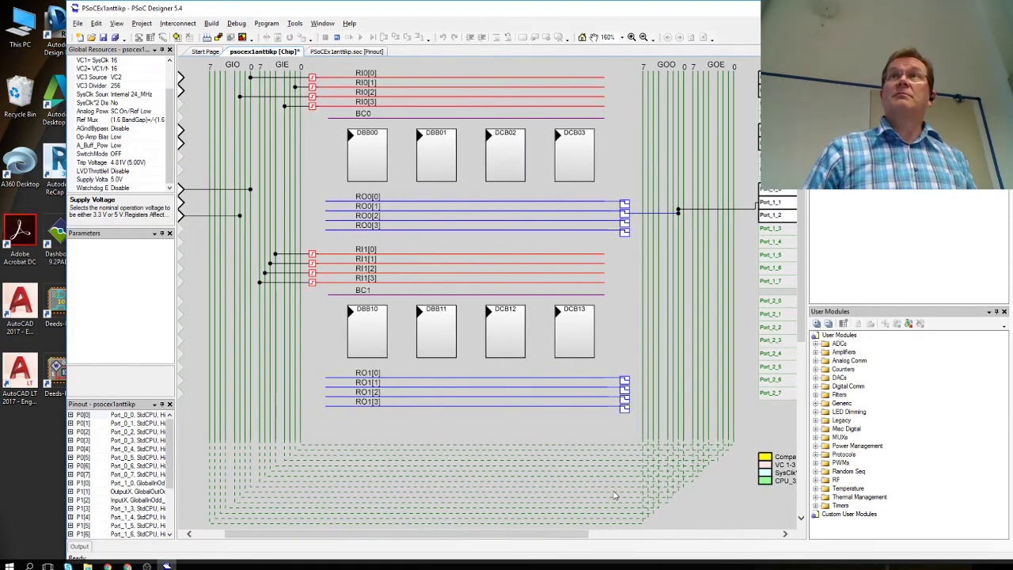
scroll(611, 492, "down", 5)
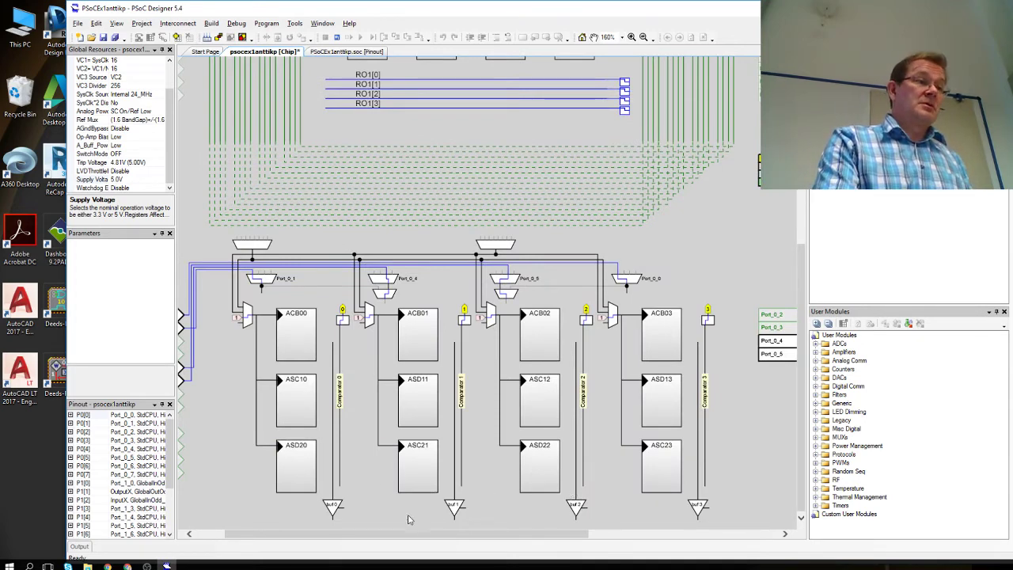
left_click_drag(374, 539, 275, 543)
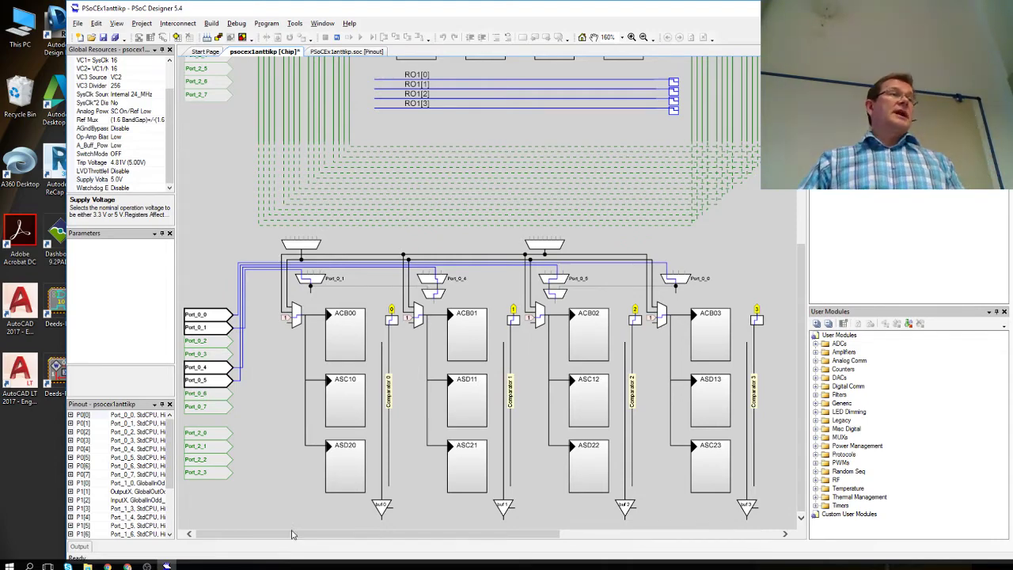
scroll(279, 519, "up", 3)
scroll(279, 518, "up", 3)
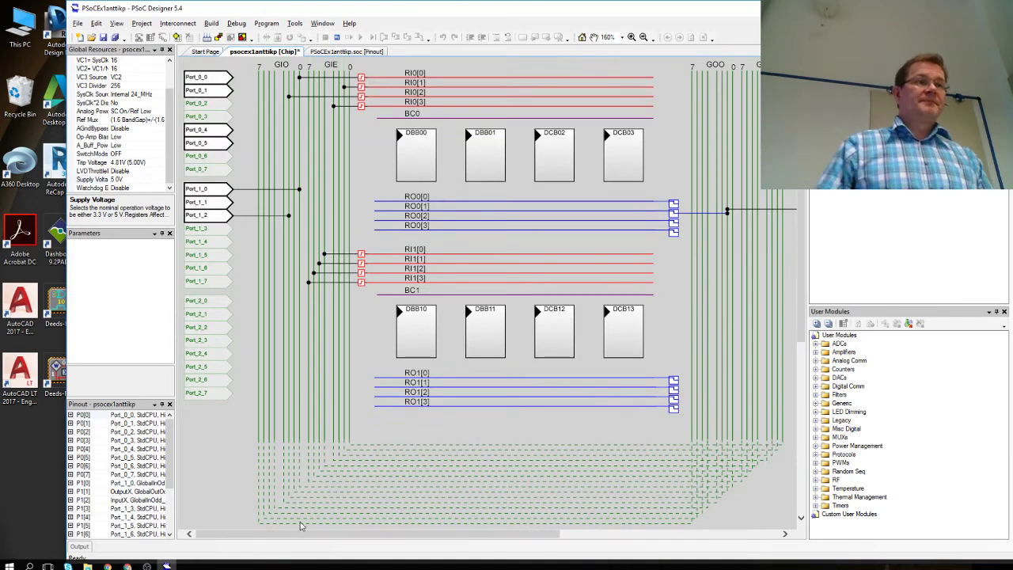
scroll(311, 523, "down", 1)
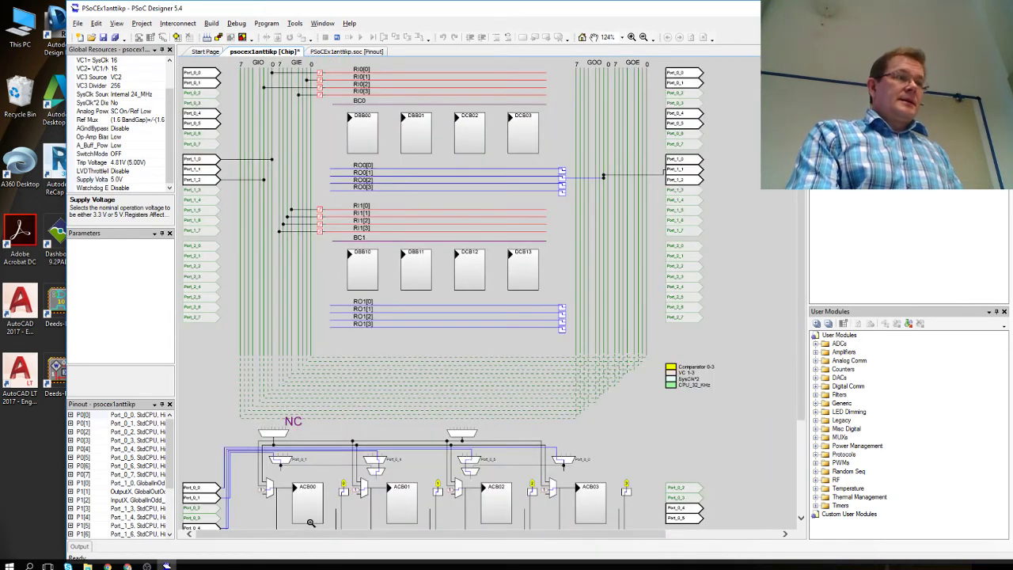
scroll(311, 523, "down", 1)
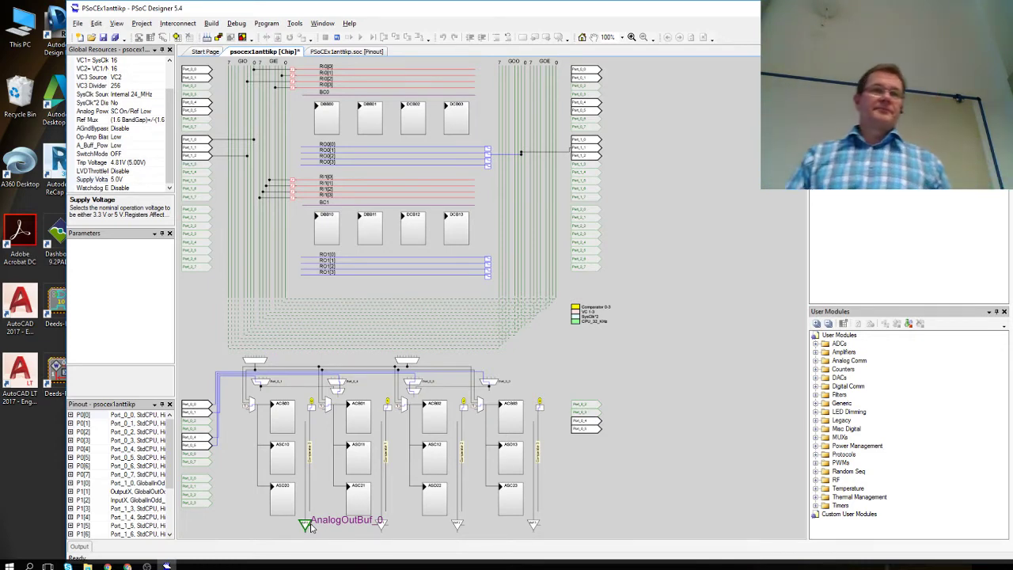
left_click(952, 380)
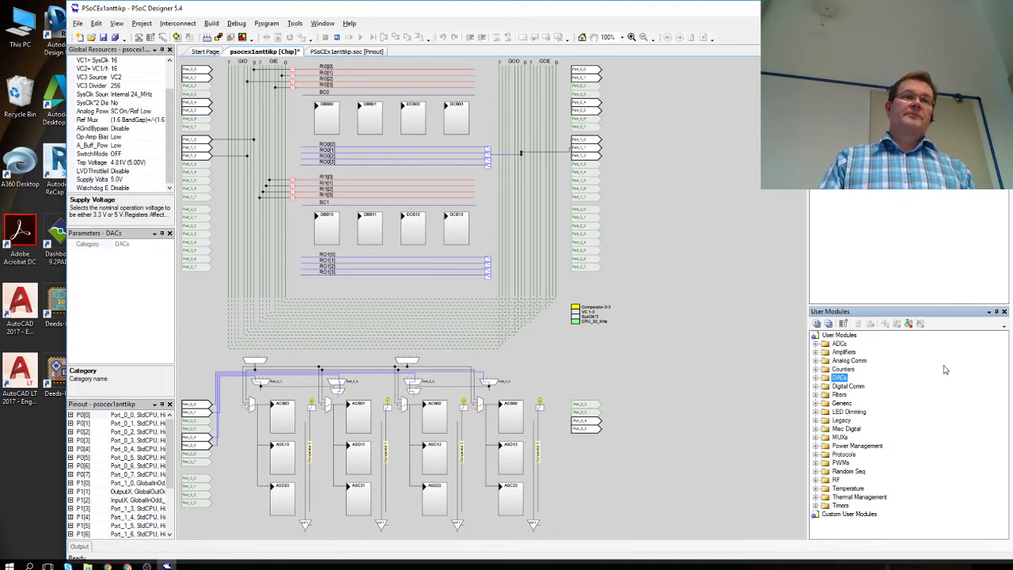
left_click(944, 365)
left_click(931, 344)
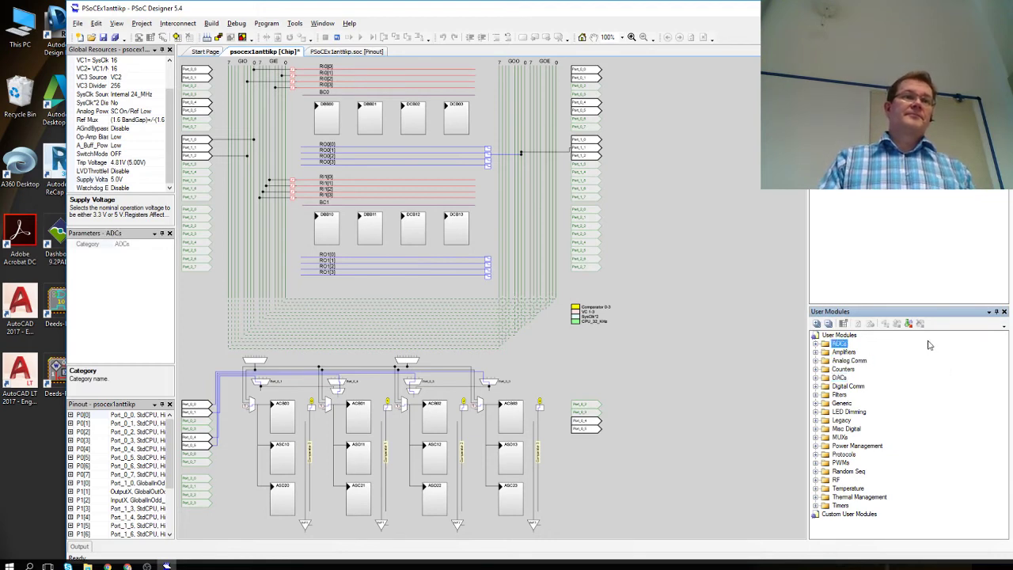
left_click(854, 336)
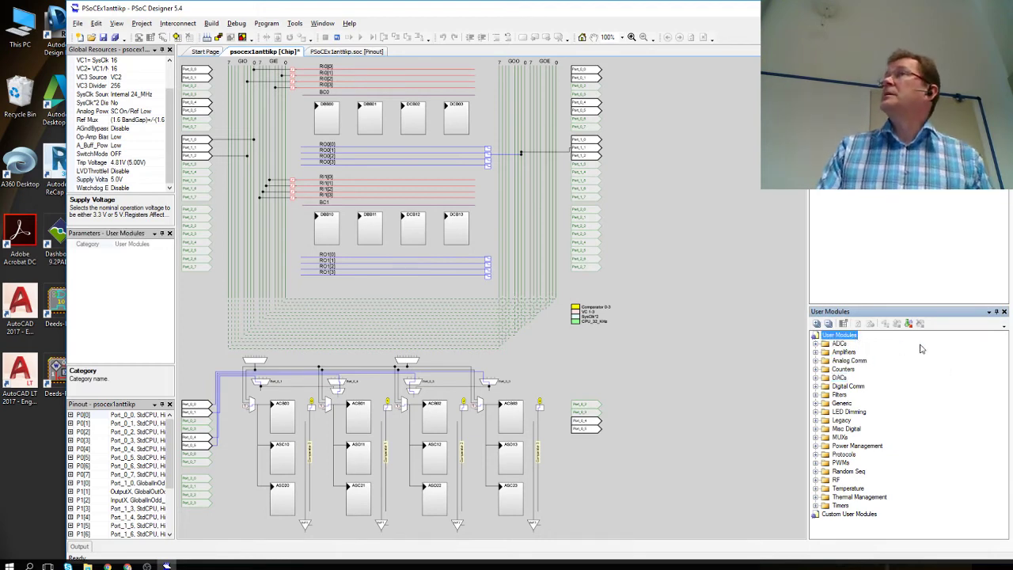
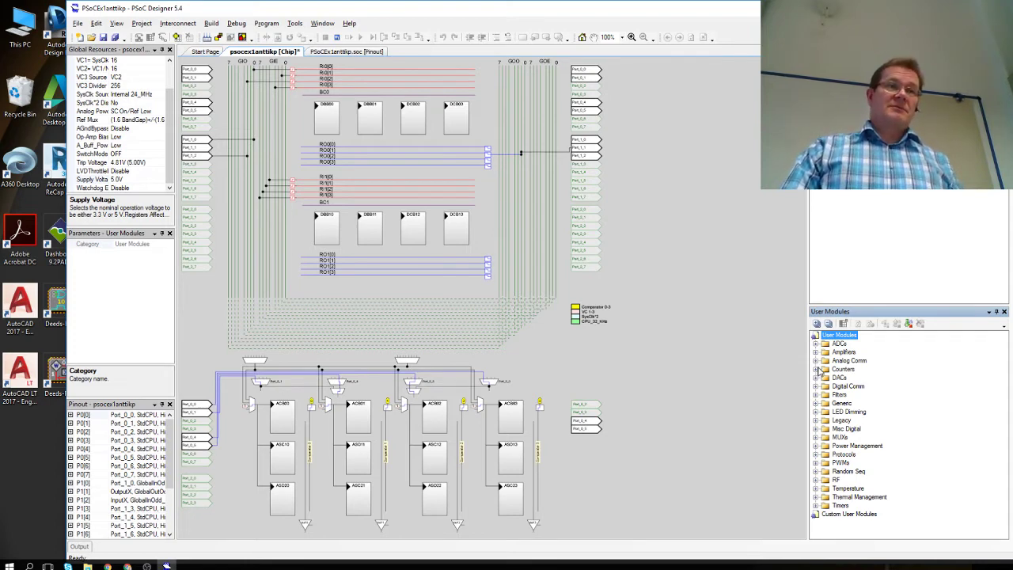
- Add a Counter8 user module from the Counters category, placed in digital block DBB00
left_click(816, 370)
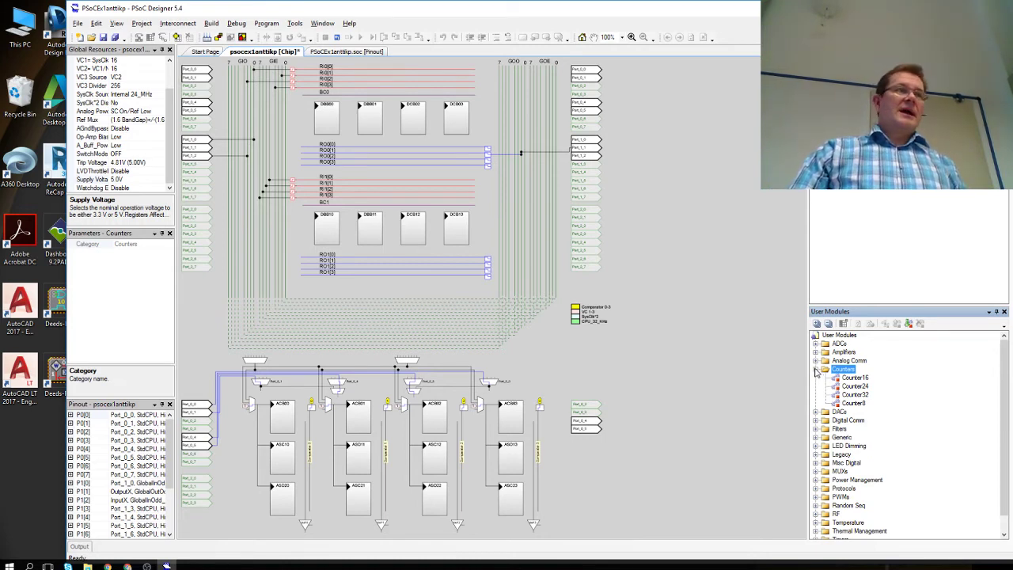
left_click(816, 370)
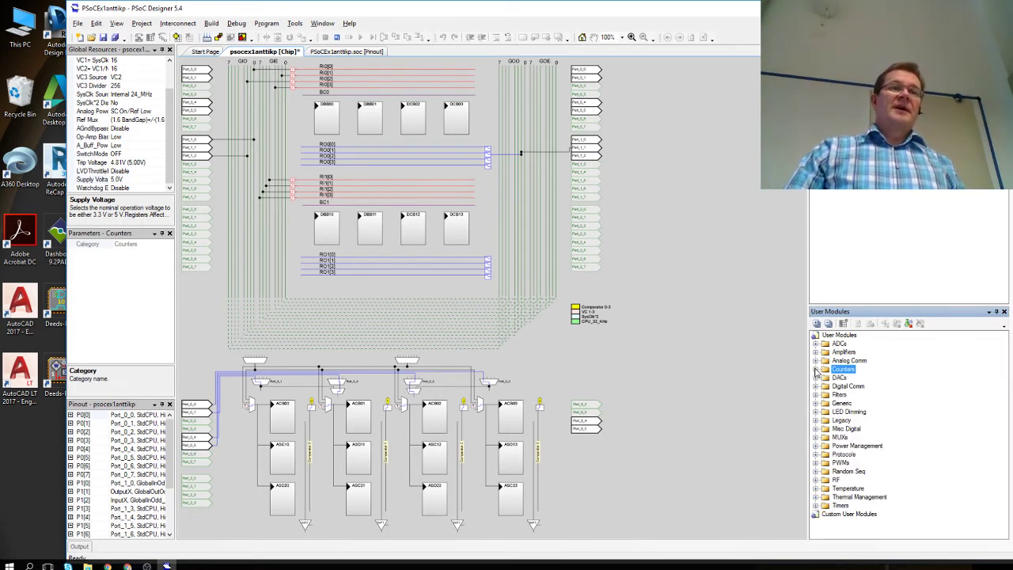
left_click(816, 369)
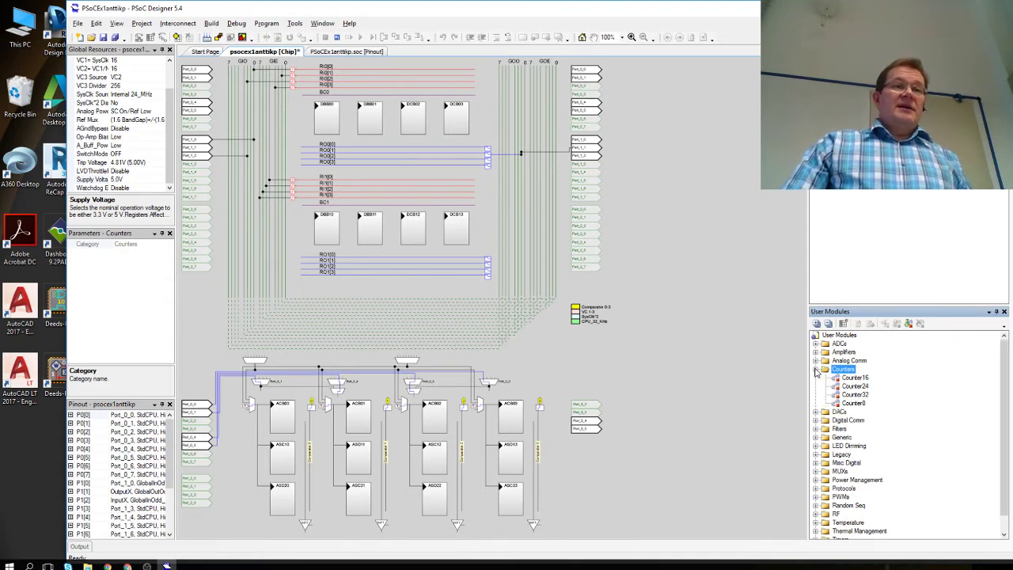
left_click(852, 404)
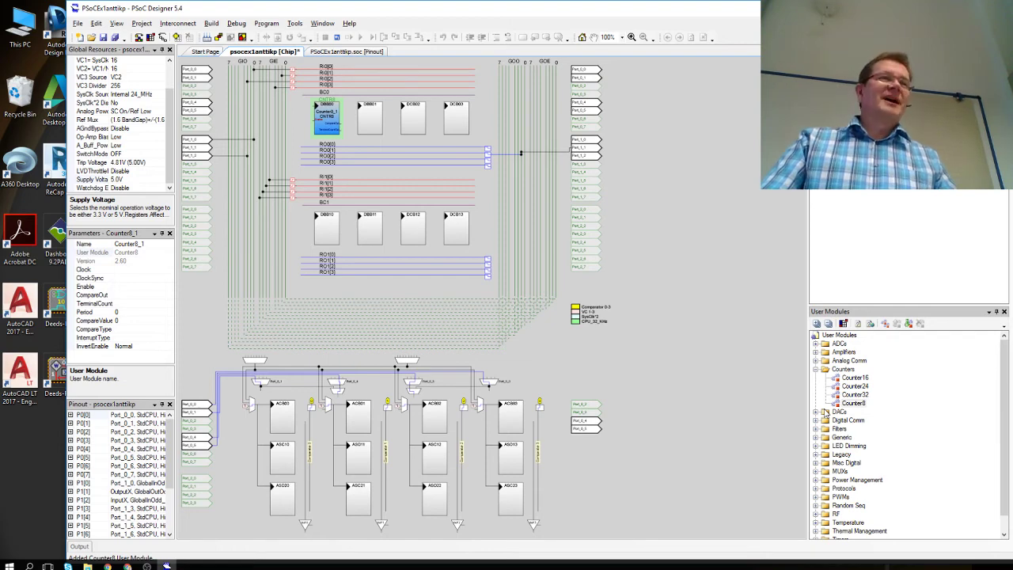
- Look through the user modules offered in the DACs category
left_click(816, 369)
left_click(817, 379)
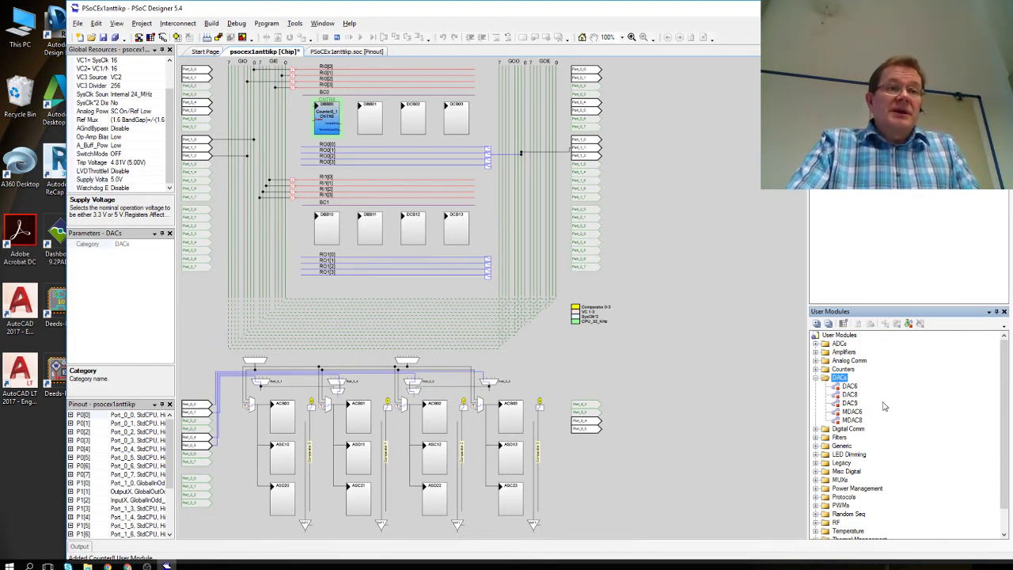
left_click(816, 377)
- Examine the Digital Comm user modules, covering EzI2Cs, I2CHW, I2Cm, IrDARX, IrDATX and MBM
left_click(816, 385)
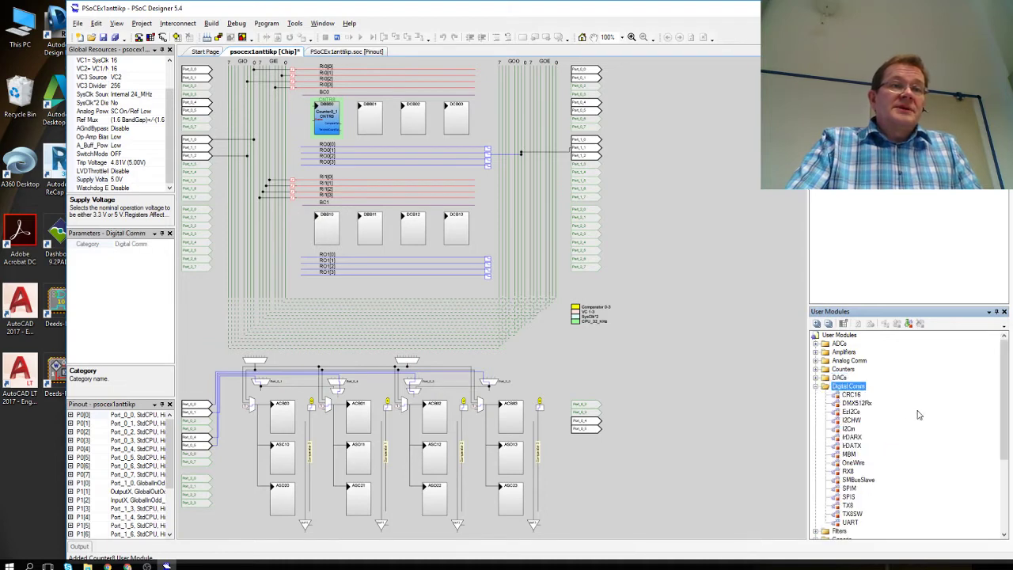
scroll(916, 413, "down", 1)
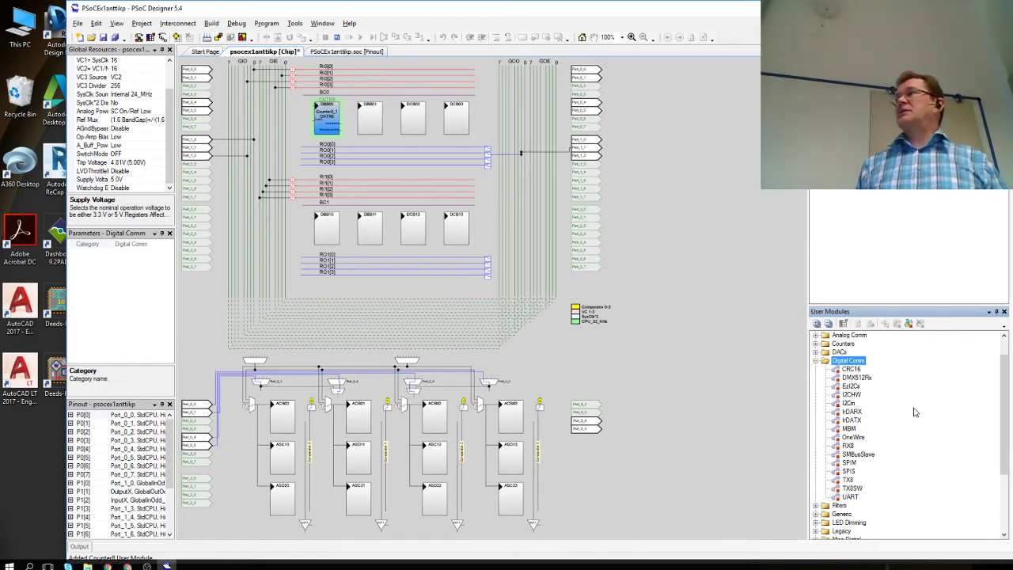
left_click(877, 386)
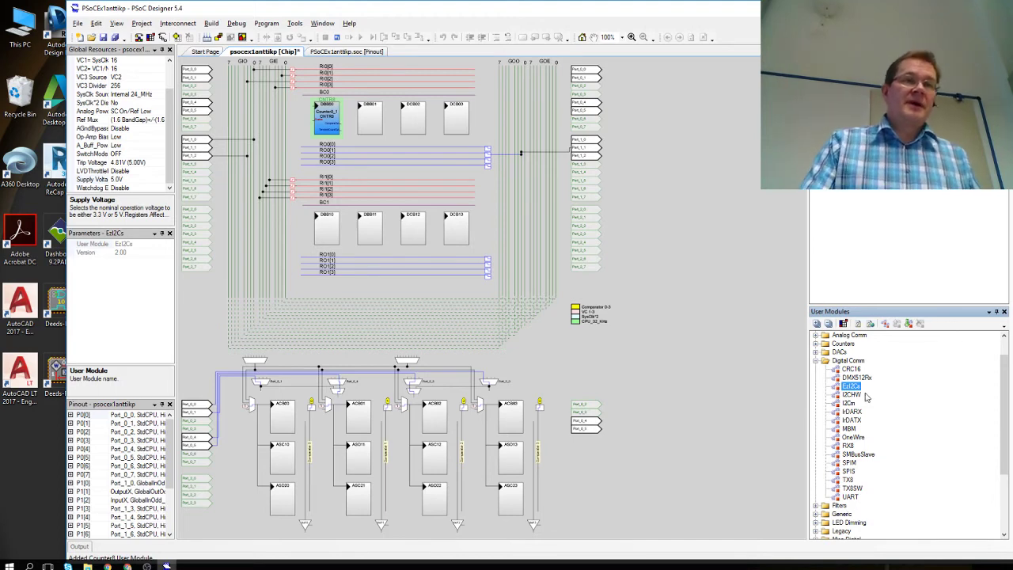
left_click(864, 396)
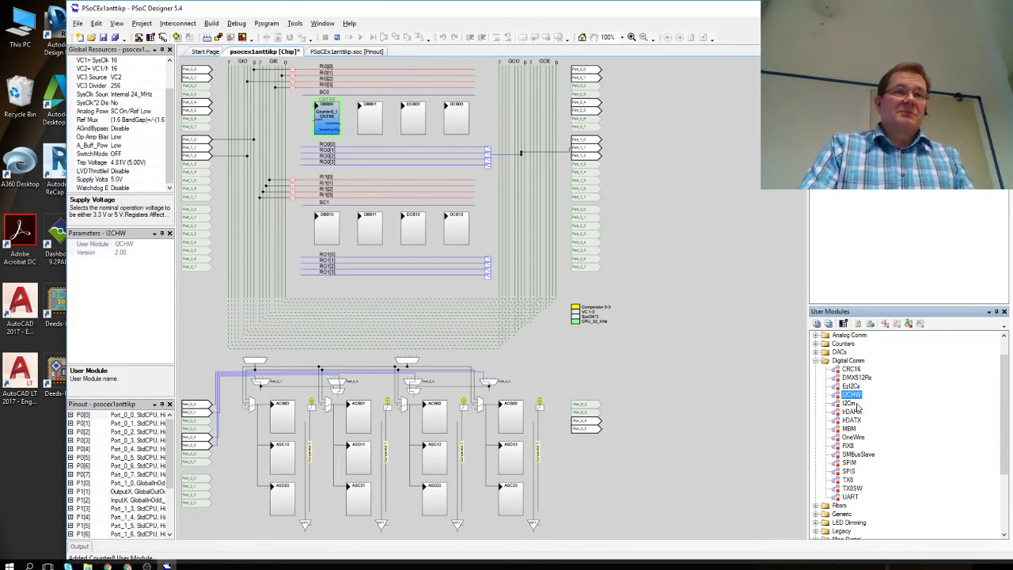
left_click(857, 404)
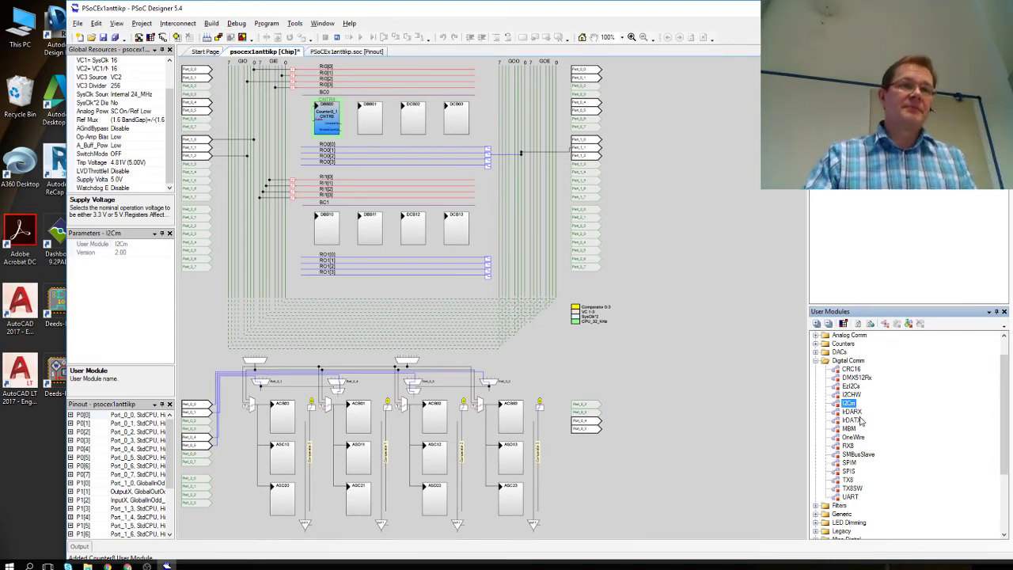
left_click(854, 412)
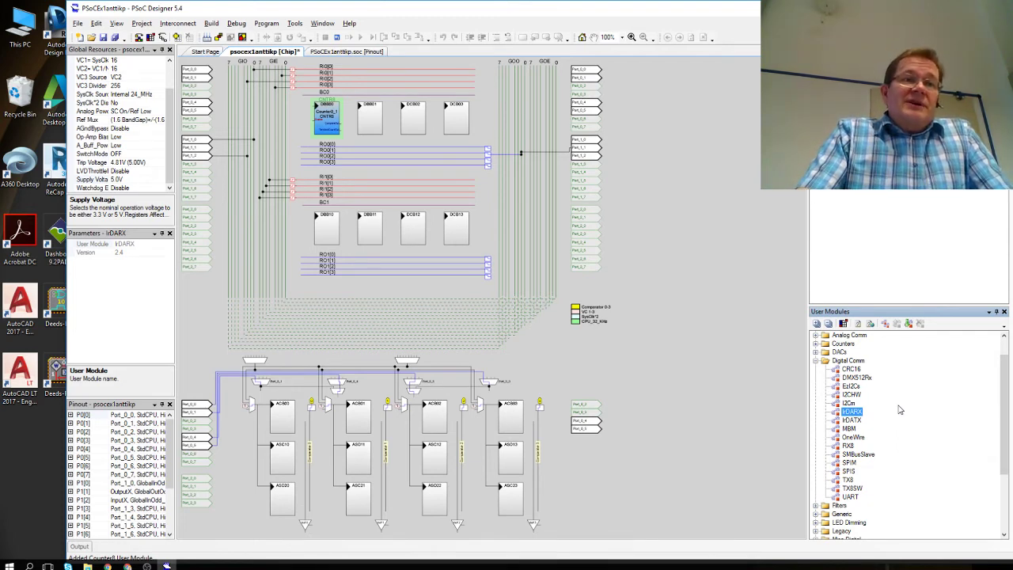
left_click(852, 421)
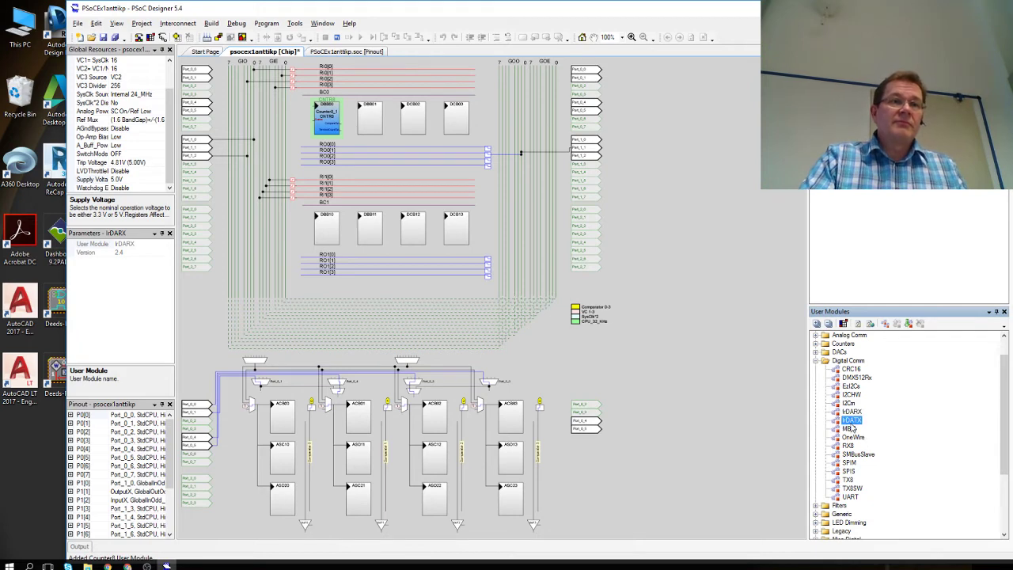
left_click(858, 429)
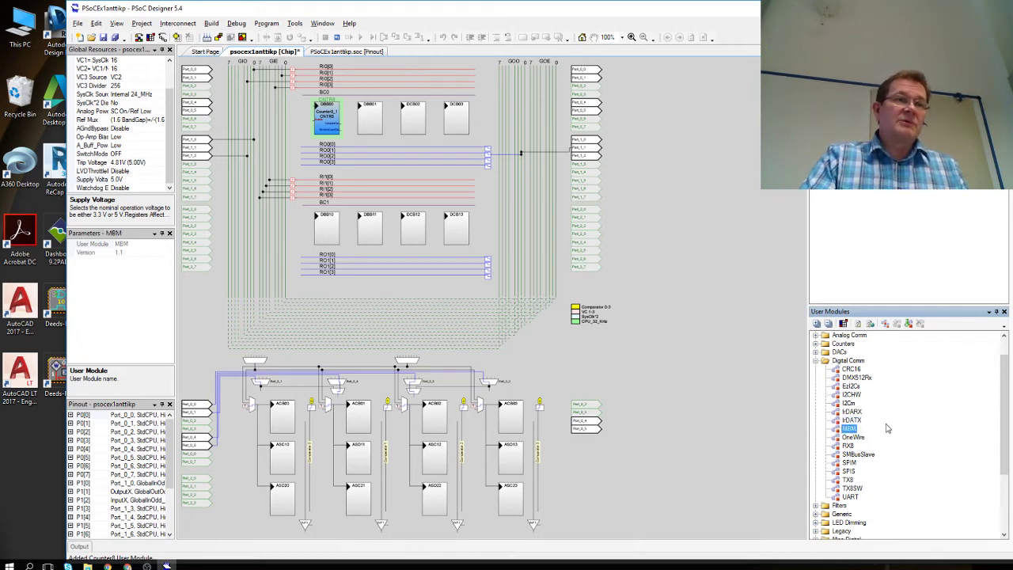
- Review the remaining Digital Comm user modules from OneWire and RX8 through SMBusSlave, SPIM, SPIS, TX8, TX8SW and UART, and collapse the category
scroll(886, 428, "down", 1)
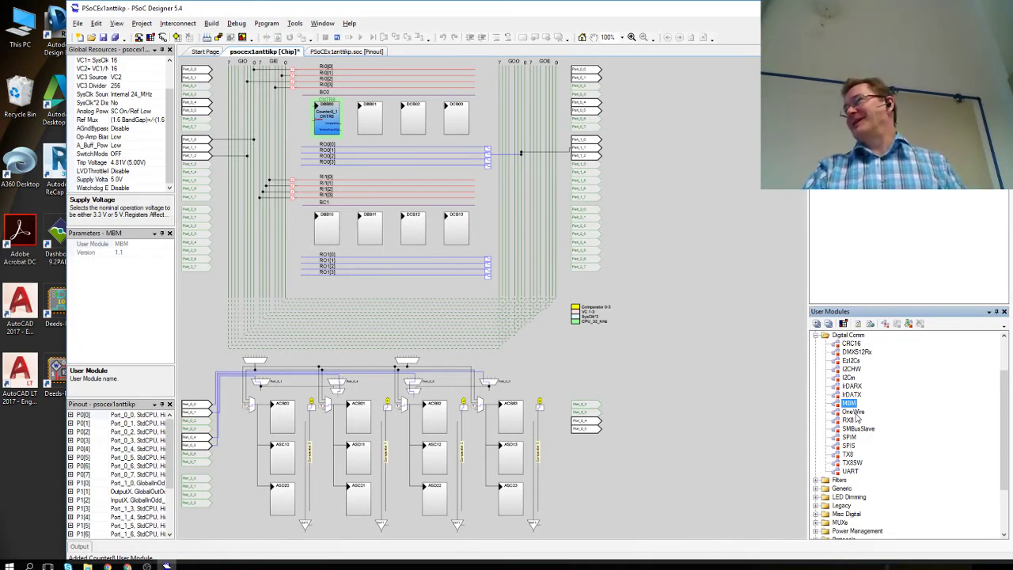
left_click(853, 412)
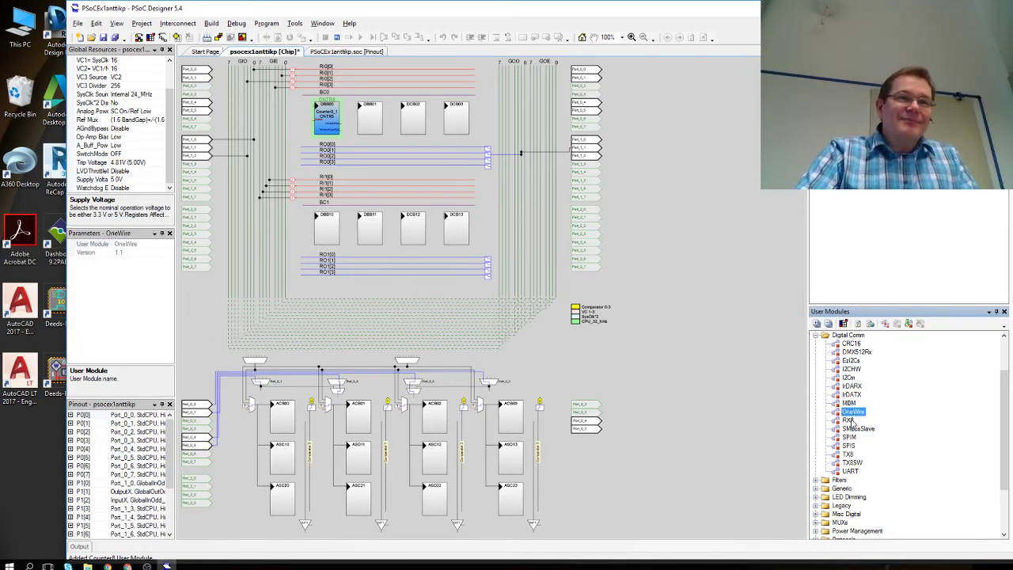
left_click(850, 420)
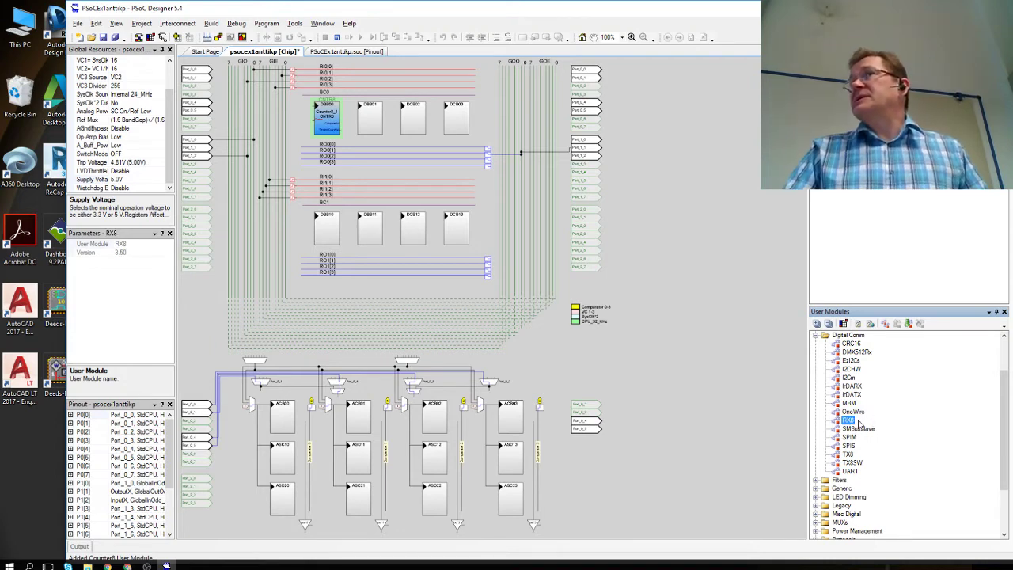
left_click(860, 428)
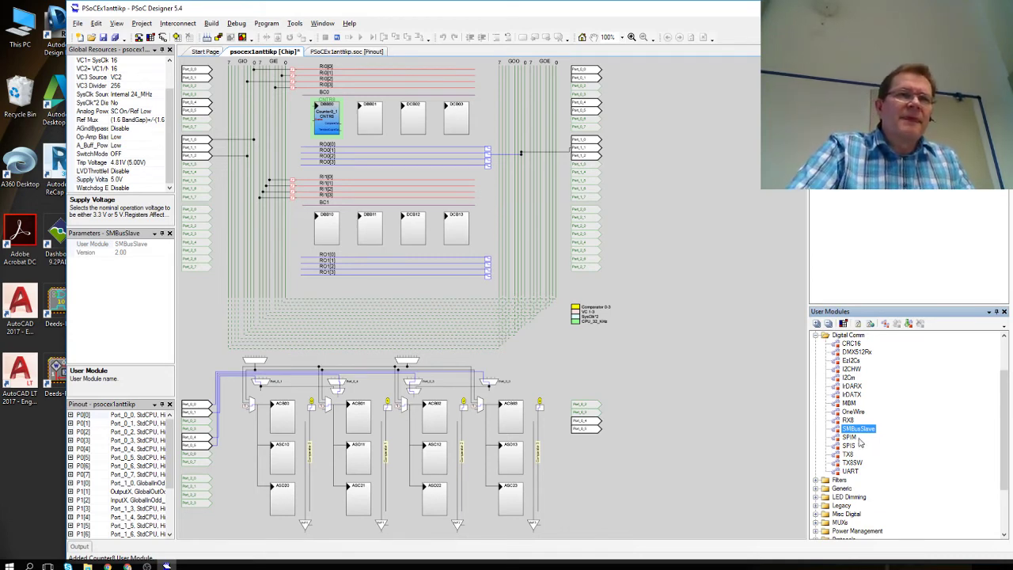
left_click(860, 438)
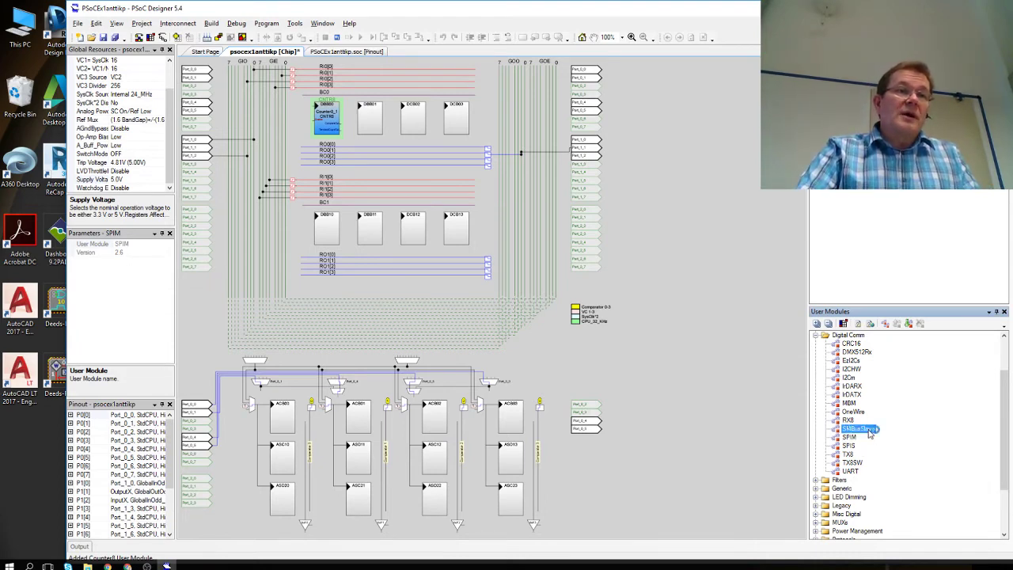
left_click(868, 429)
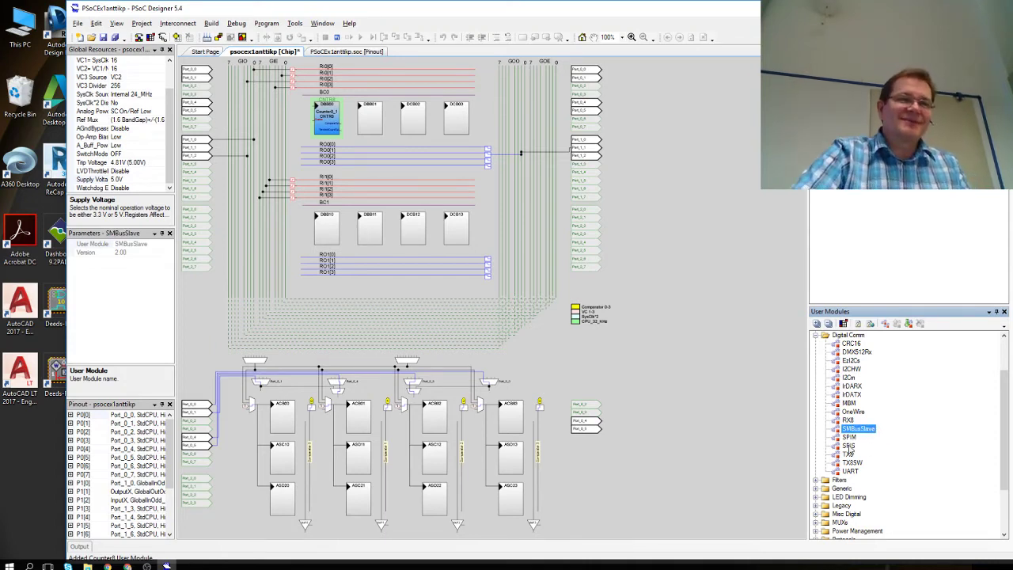
left_click(853, 447)
scroll(877, 453, "down", 1)
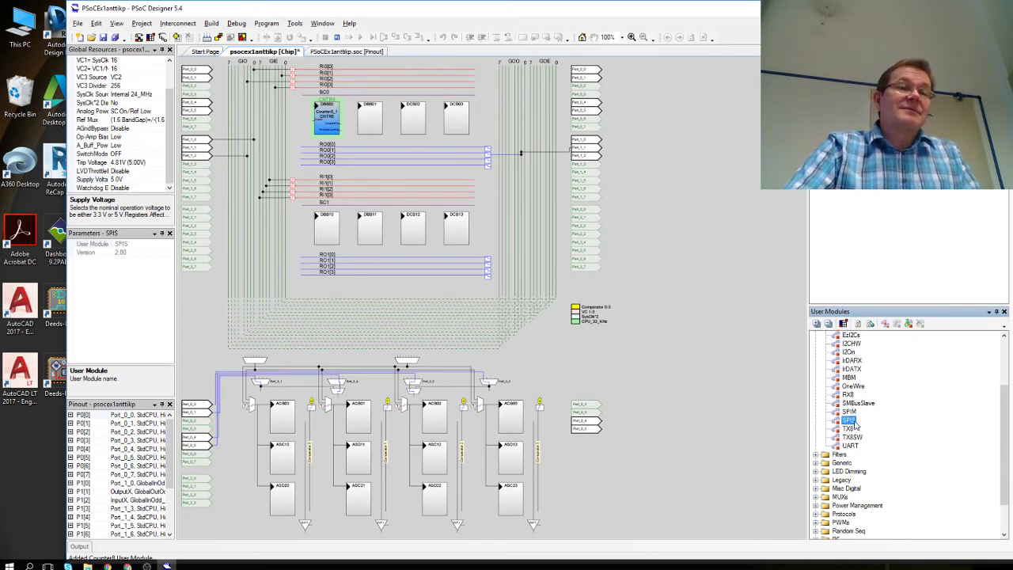
scroll(874, 431, "down", 1)
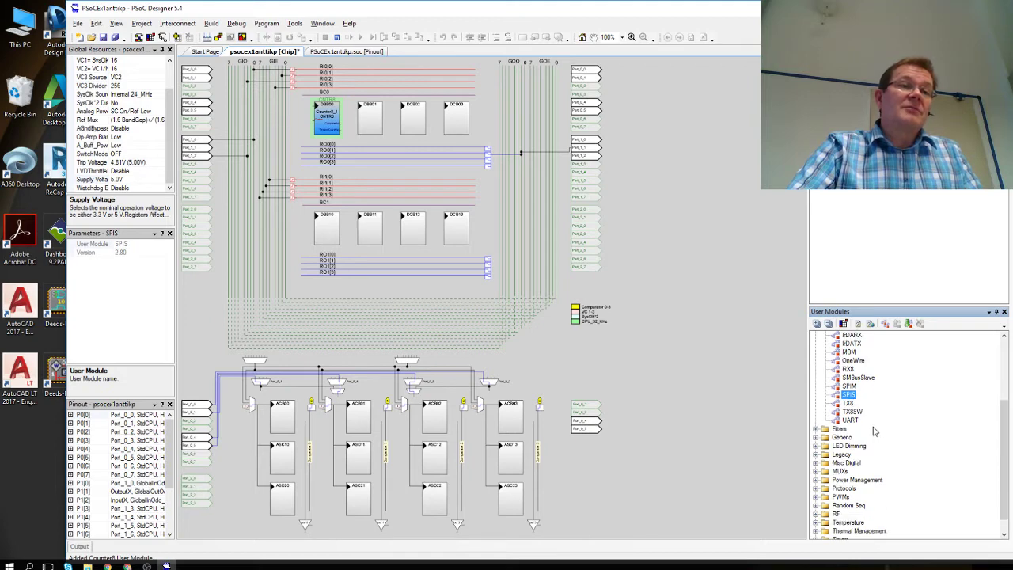
left_click(853, 404)
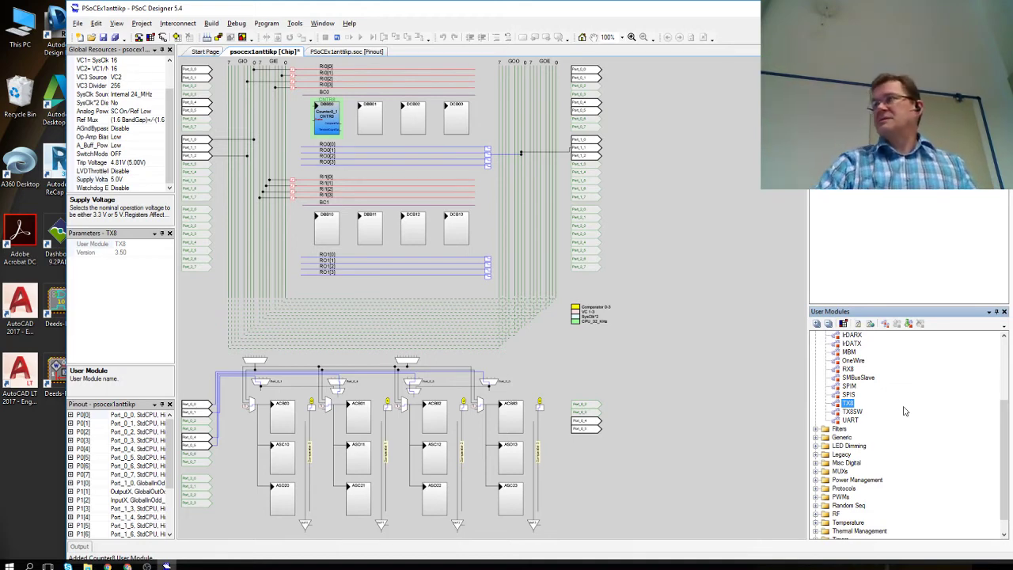
left_click(851, 412)
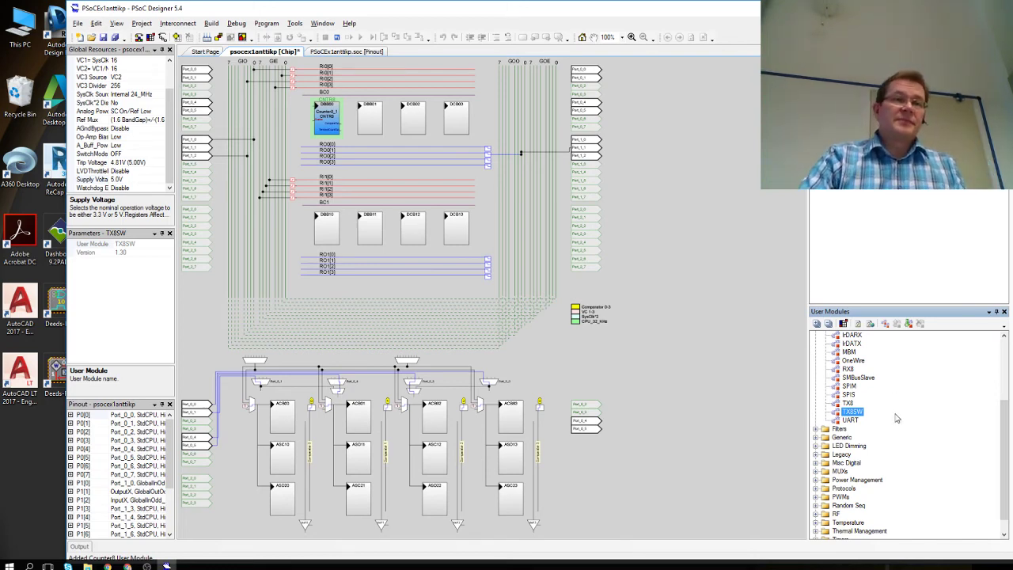
left_click(858, 421)
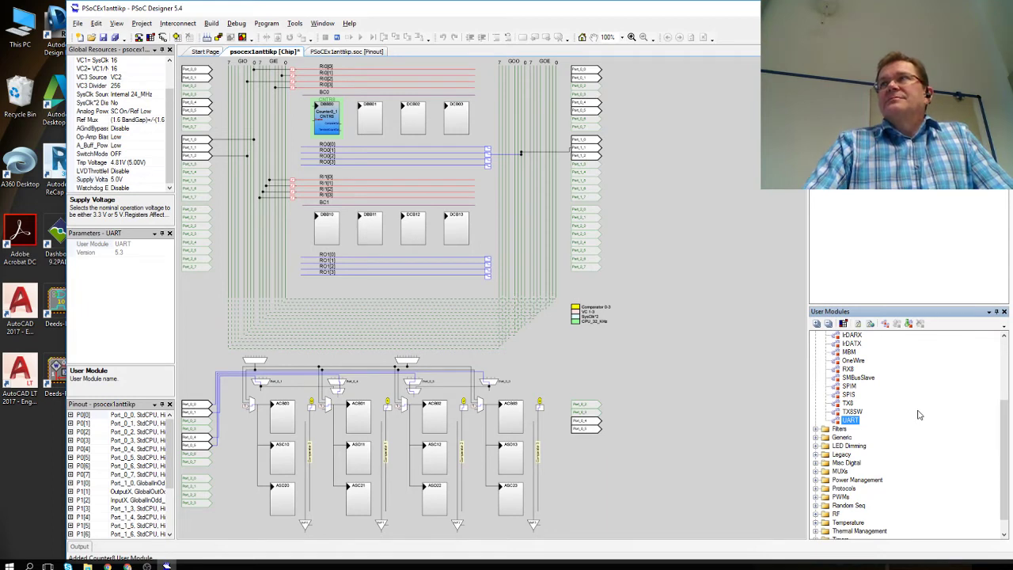
scroll(920, 412, "up", 1)
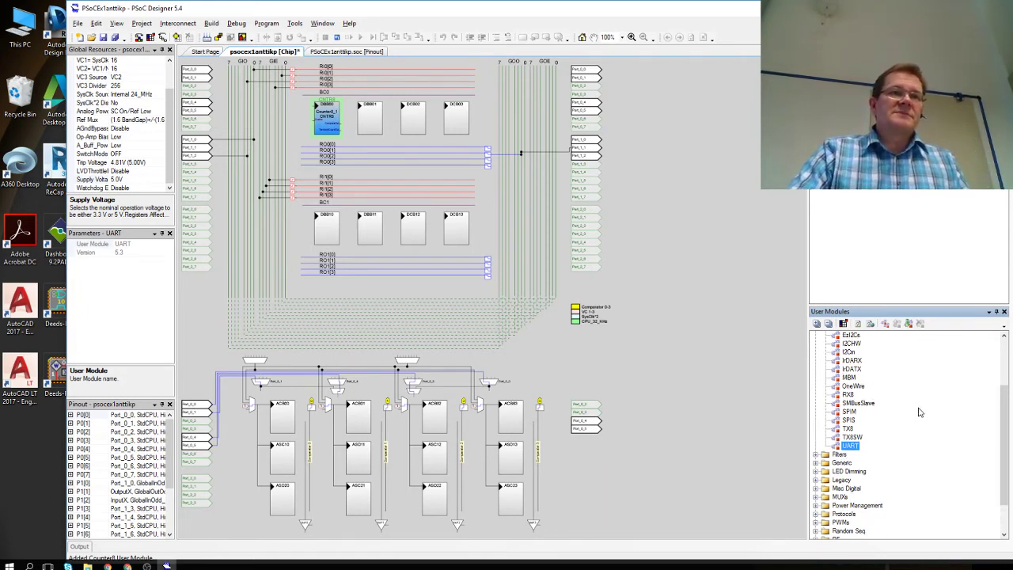
scroll(911, 410, "up", 3)
left_click(816, 385)
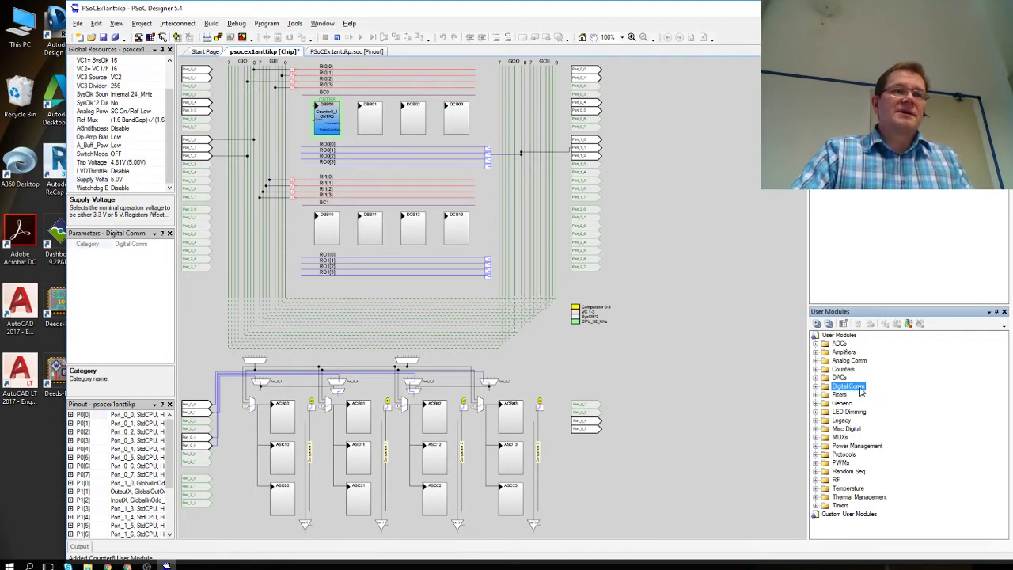
- Examine the modules available in the Filters, Generic, LED Dimming and Legacy user module categories
left_click(816, 396)
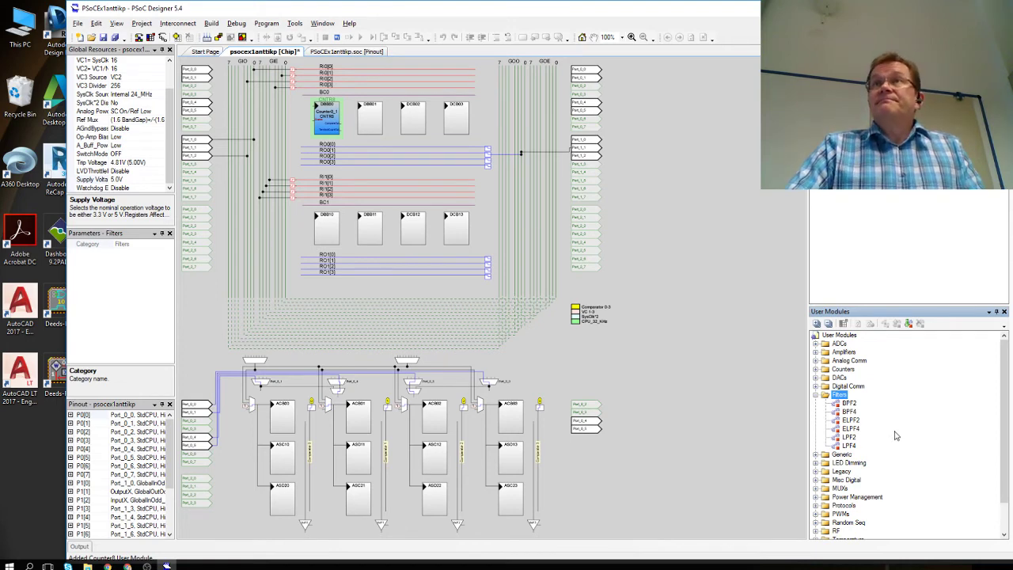
left_click(816, 395)
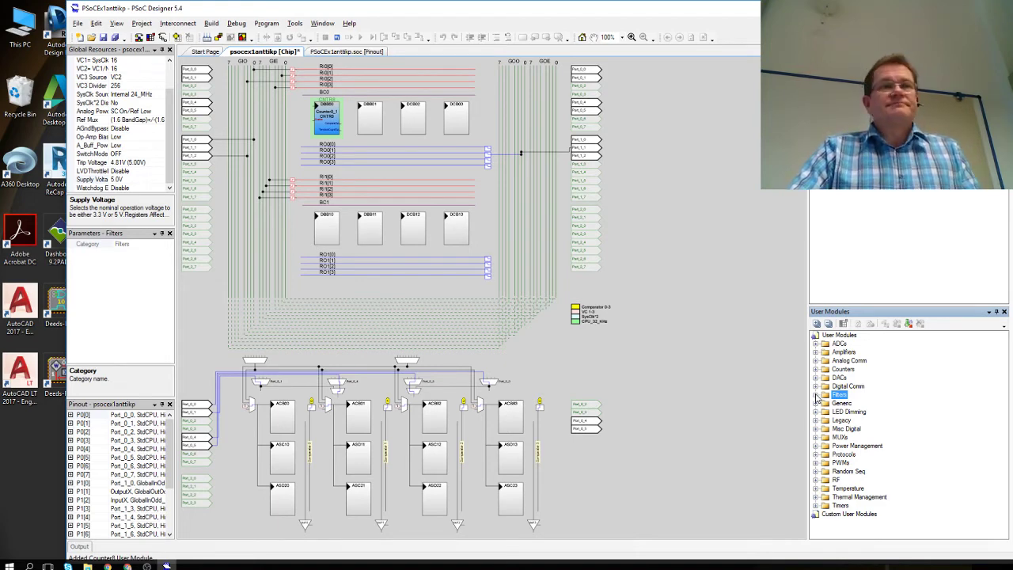
left_click(816, 402)
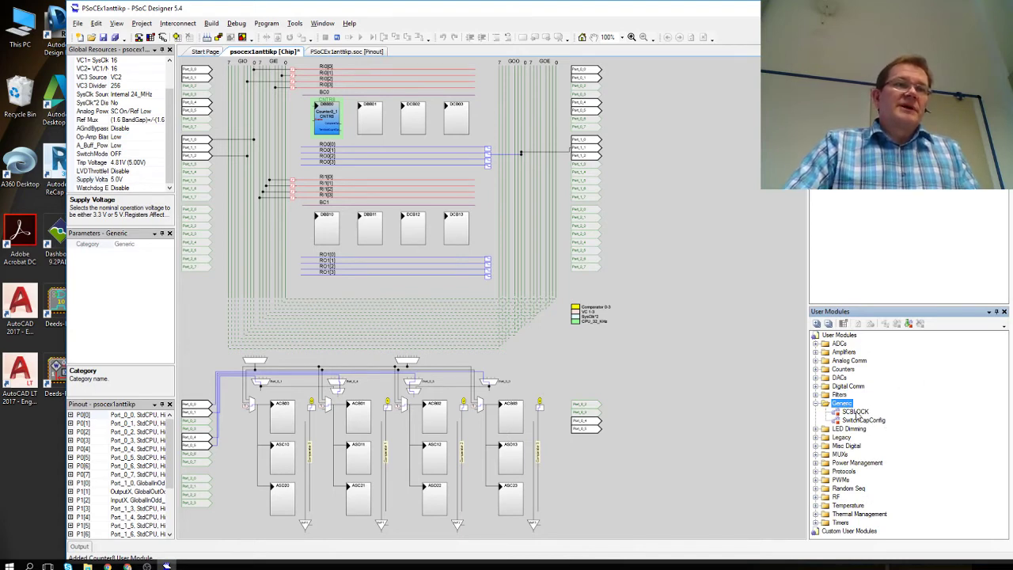
left_click(815, 403)
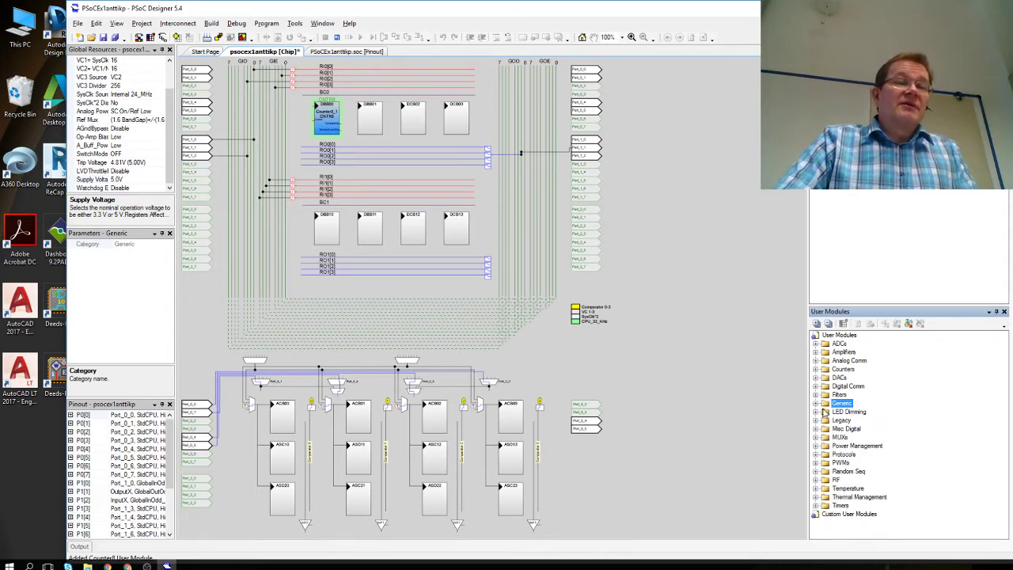
left_click(816, 412)
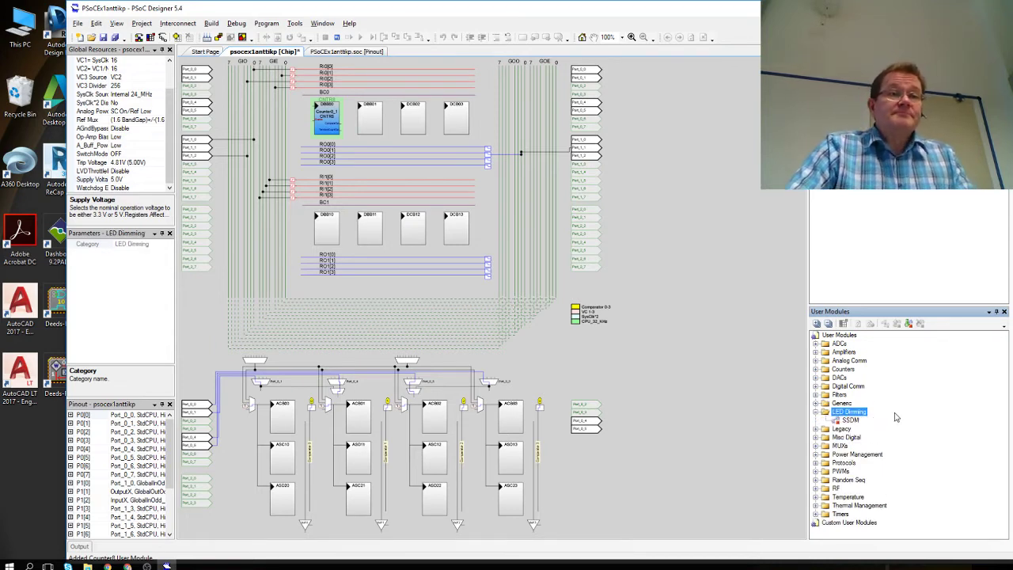
left_click(816, 411)
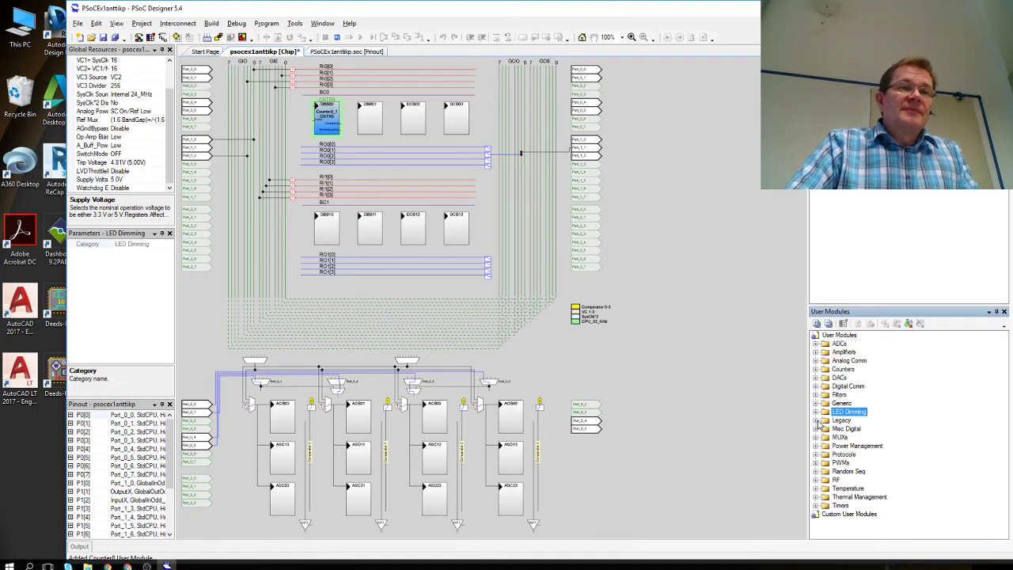
left_click(817, 421)
left_click(817, 422)
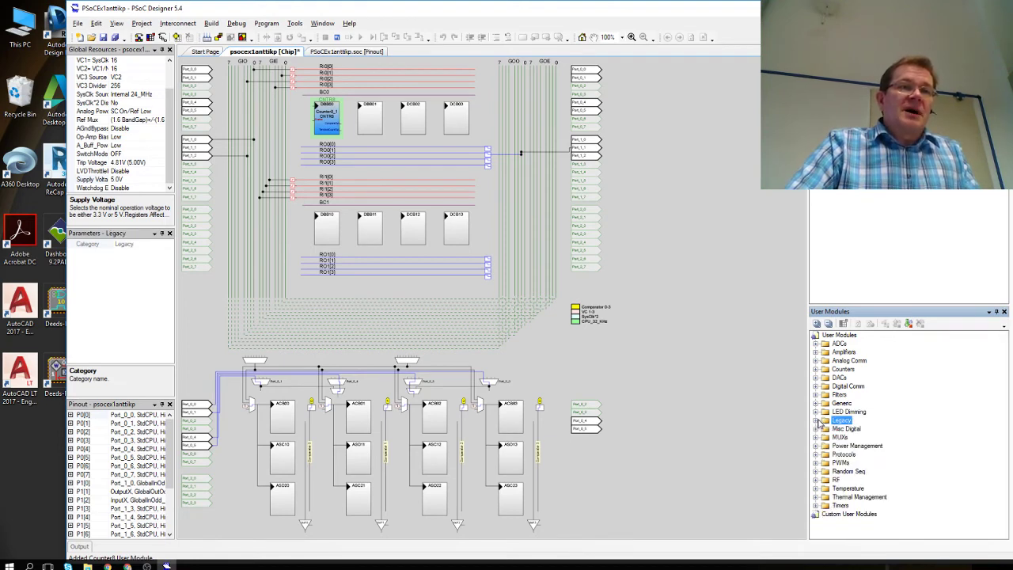
left_click(813, 429)
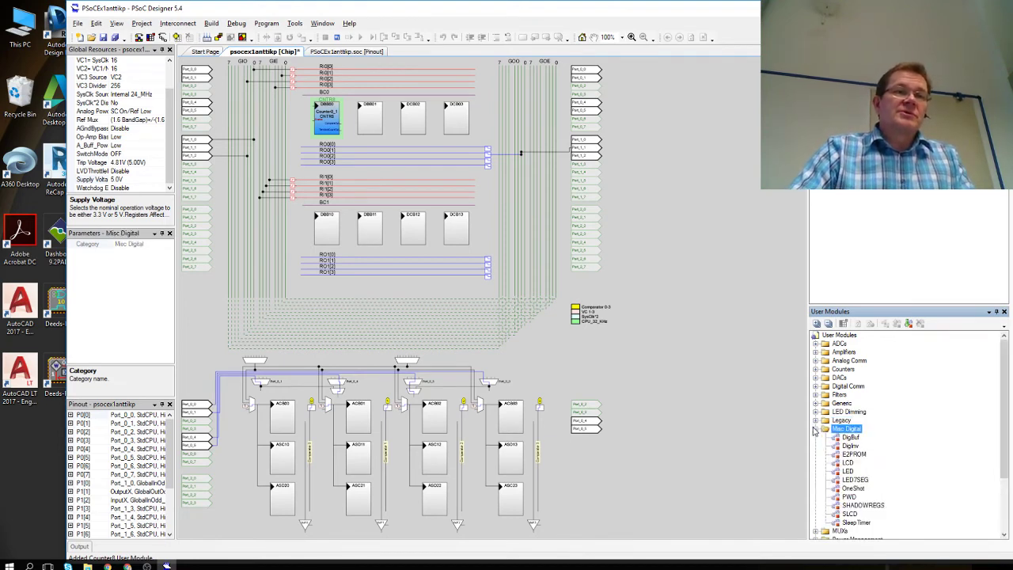
left_click(816, 421)
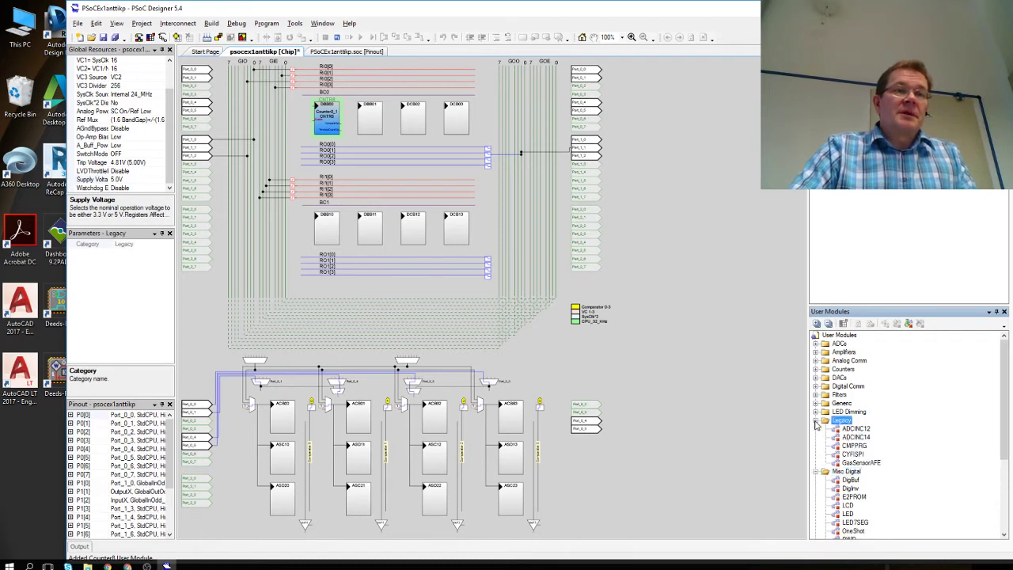
left_click(816, 421)
- Add the LCD, LED and SleepTimer user modules from the Misc Digital category to the project
scroll(912, 409, "down", 1)
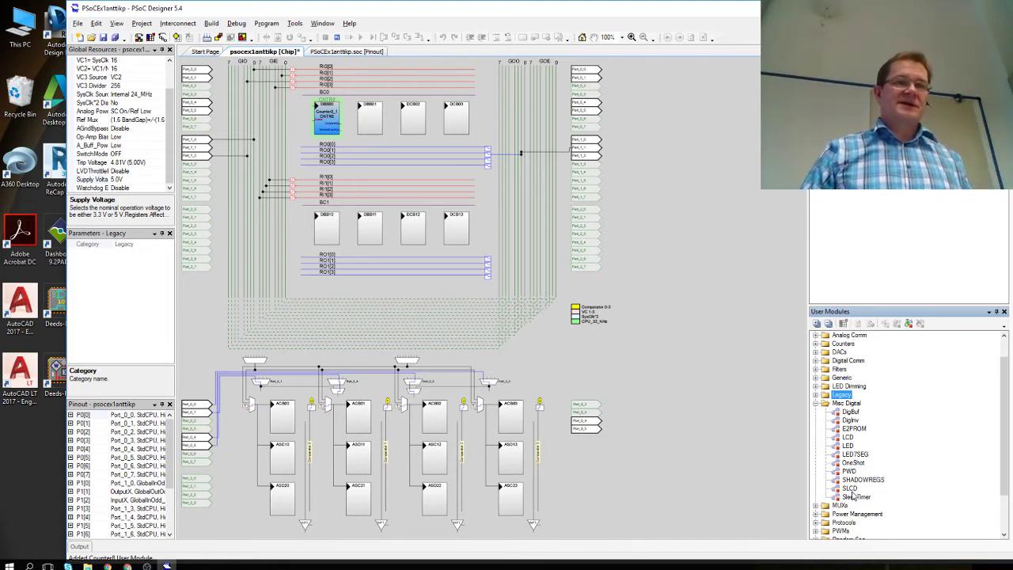
double_click(848, 438)
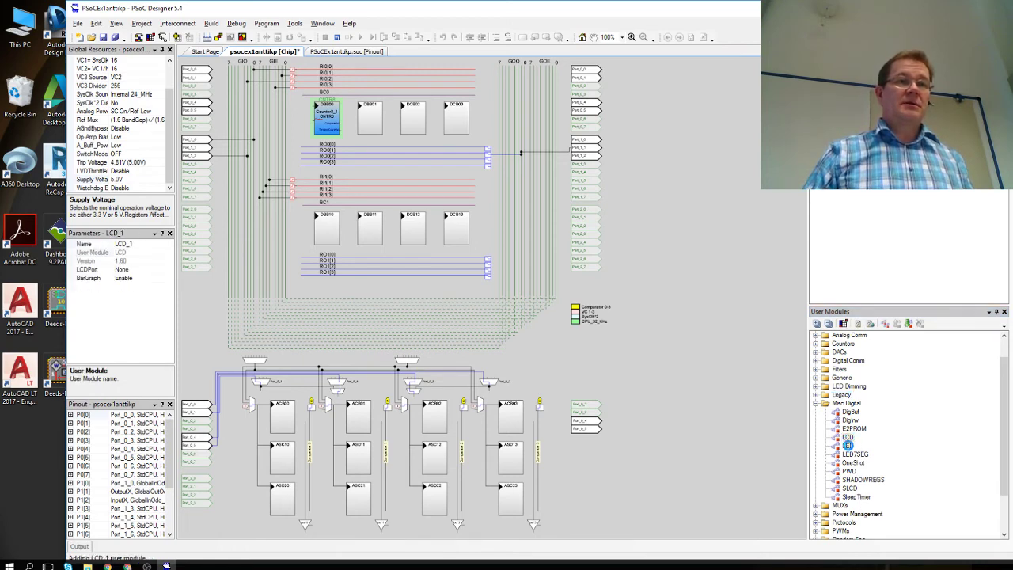
double_click(847, 445)
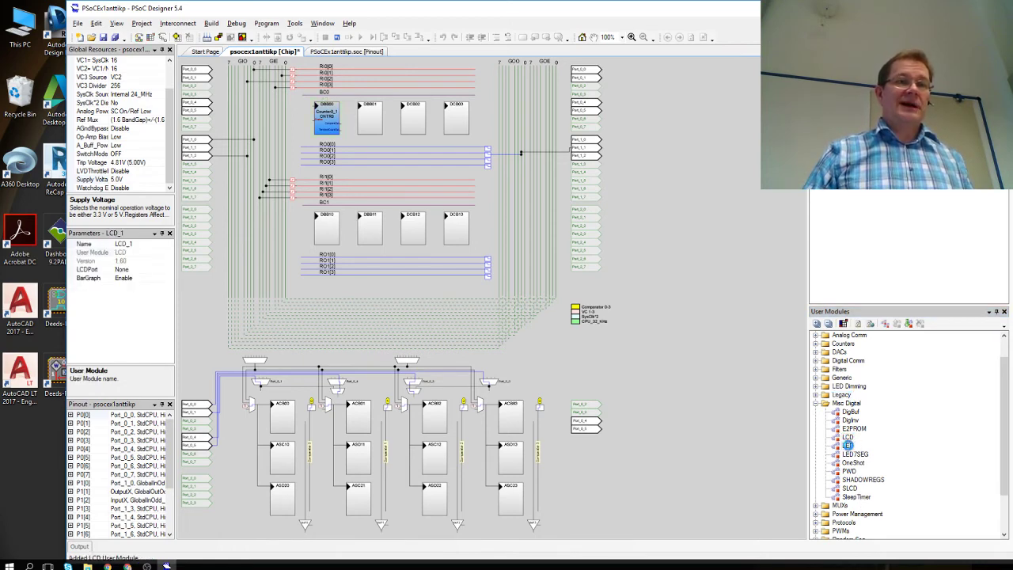
double_click(871, 496)
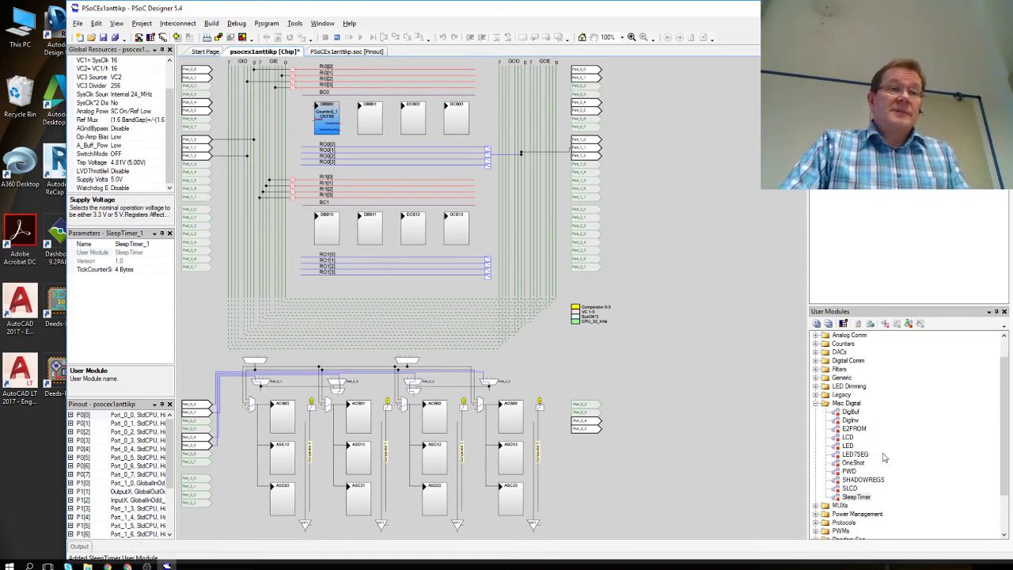
scroll(884, 458, "down", 1)
left_click(816, 378)
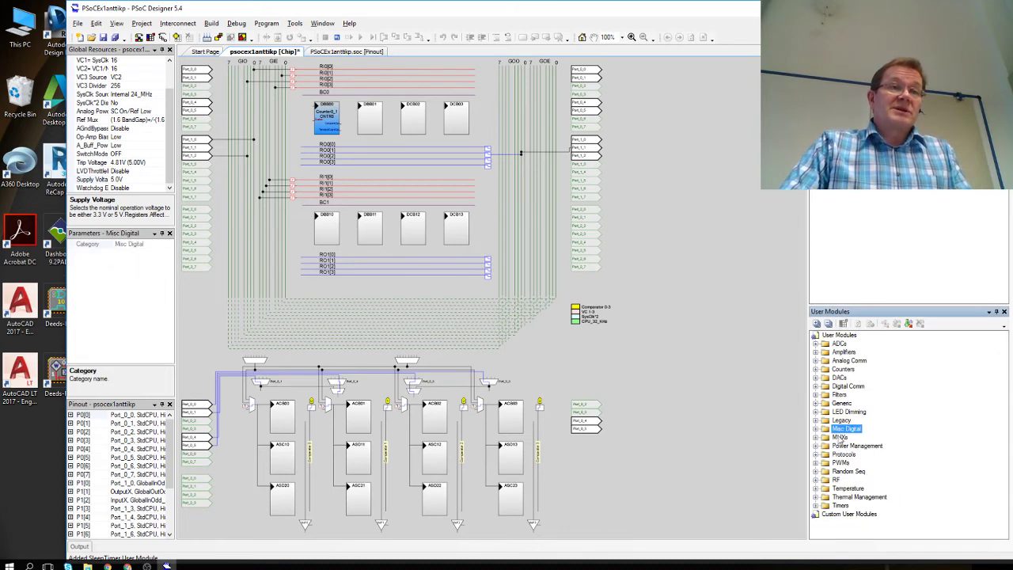
- Examine the modules available in the MUXs, Power Management, Protocols and PWMs categories
left_click(815, 438)
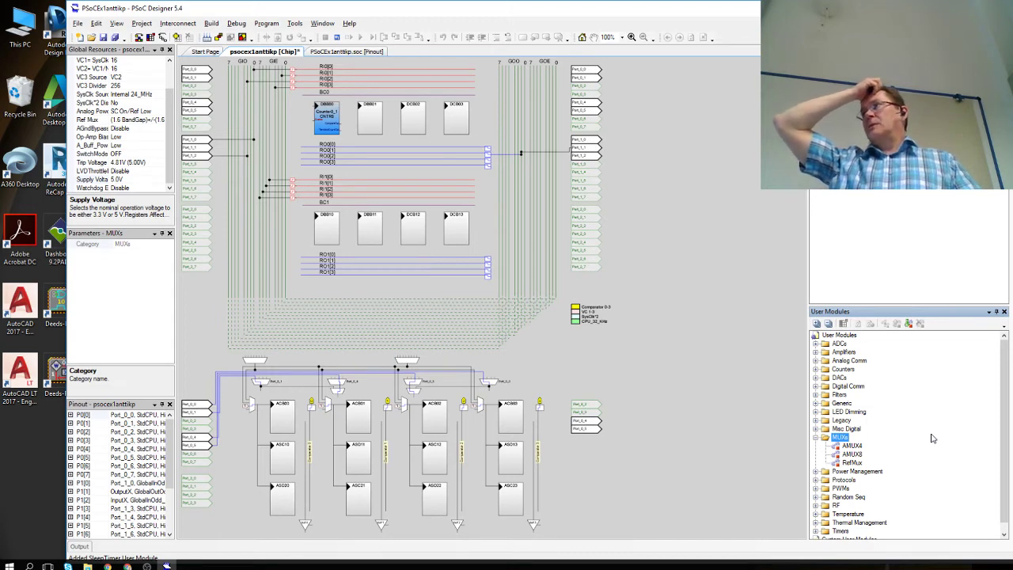
left_click(815, 437)
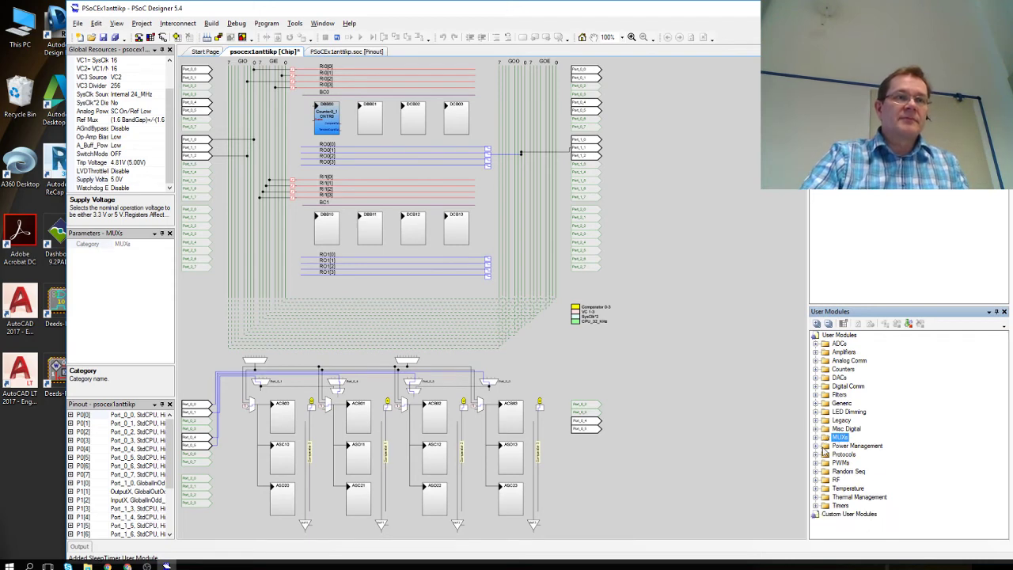
left_click(815, 445)
left_click(815, 447)
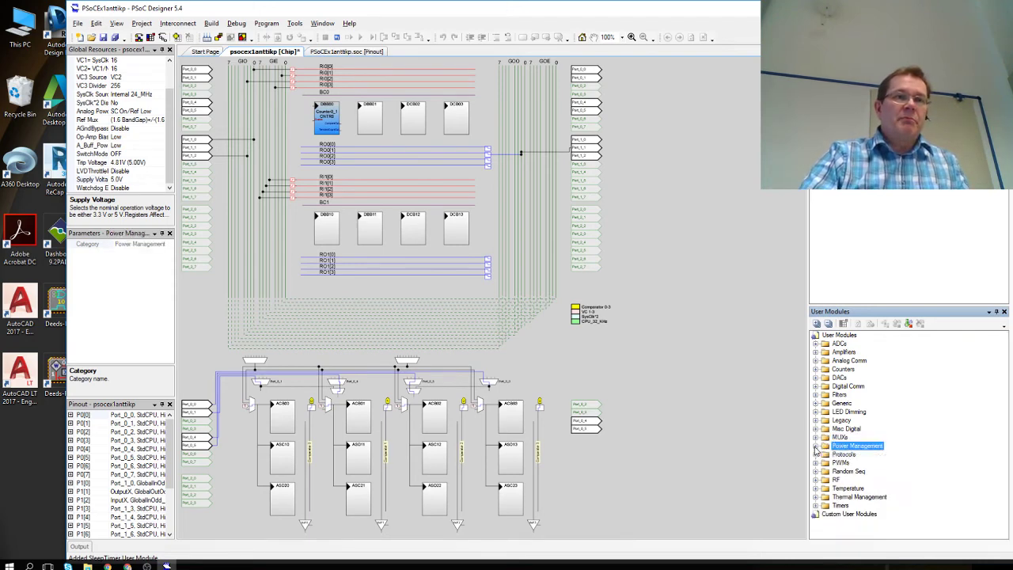
left_click(816, 447)
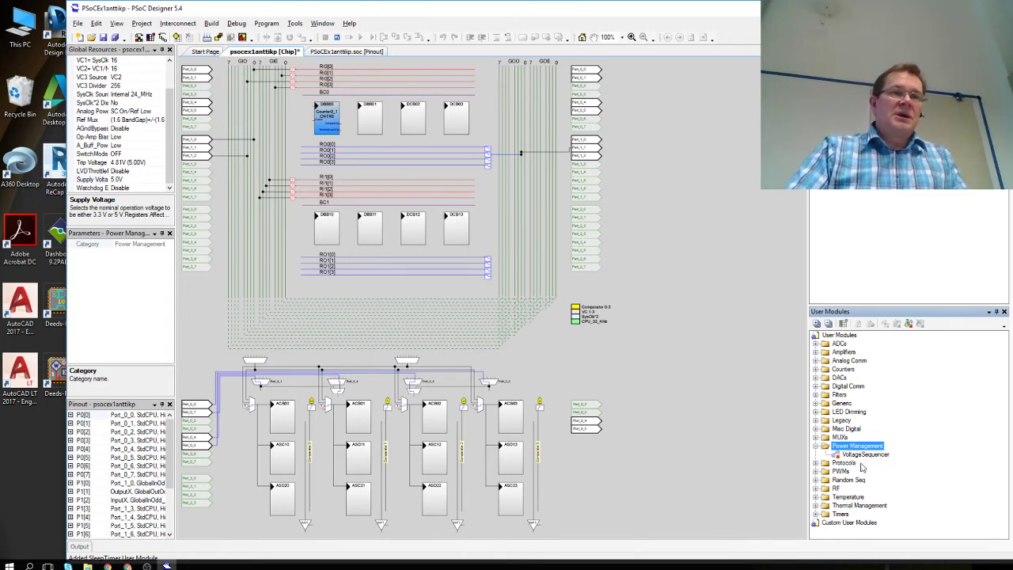
left_click(816, 446)
left_click(817, 454)
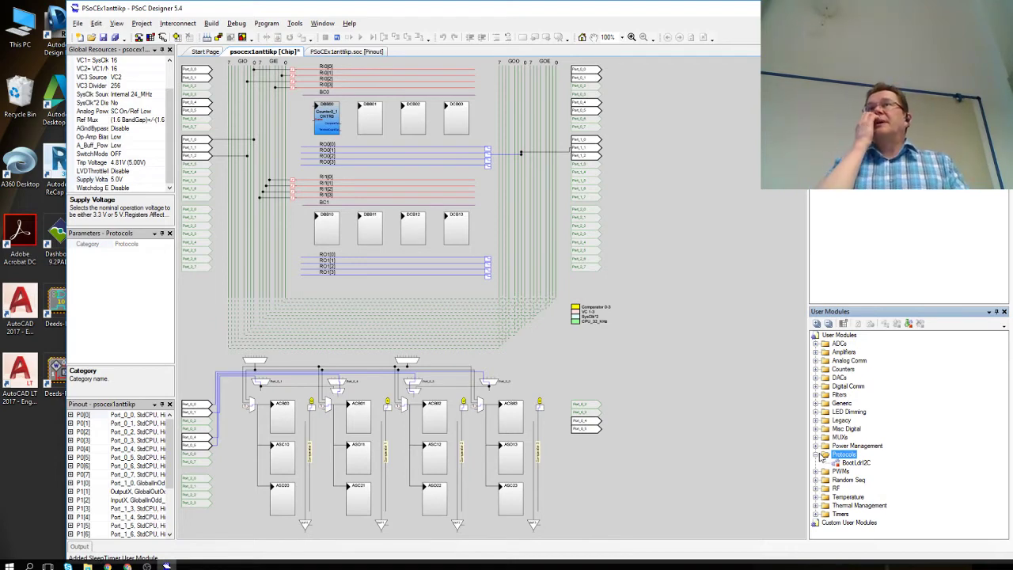
left_click(817, 455)
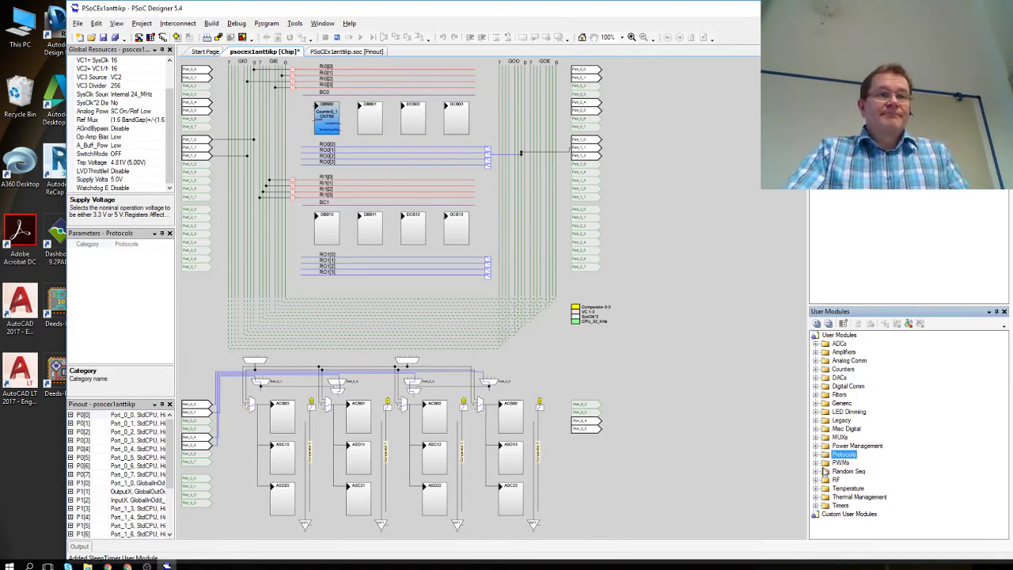
left_click(816, 463)
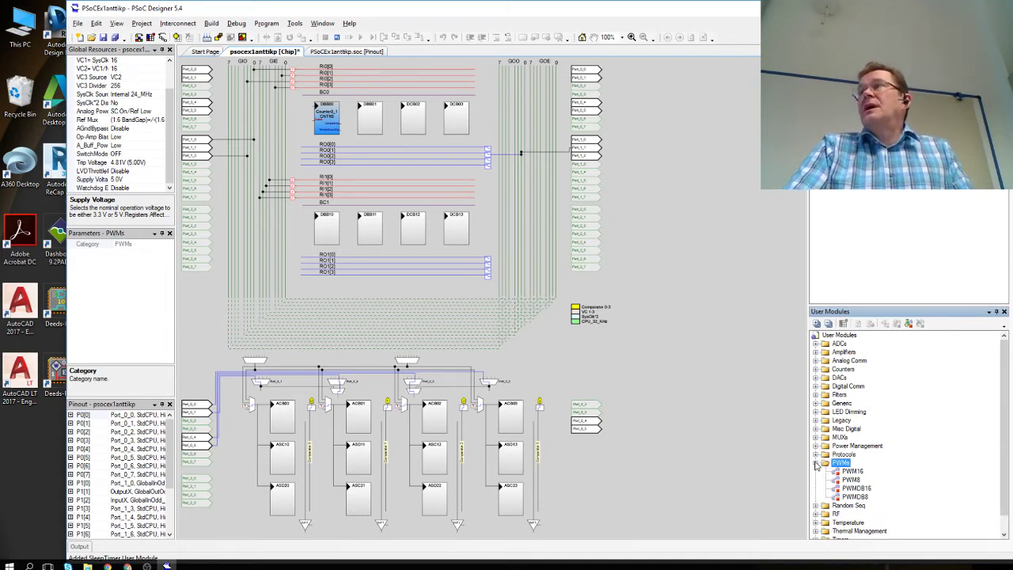
scroll(814, 465, "down", 1)
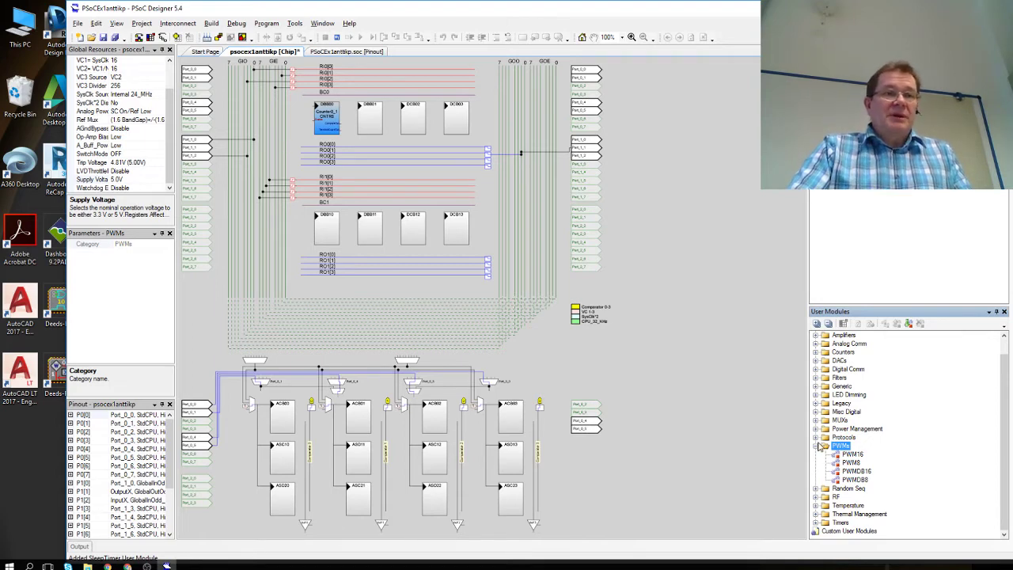
left_click(816, 445)
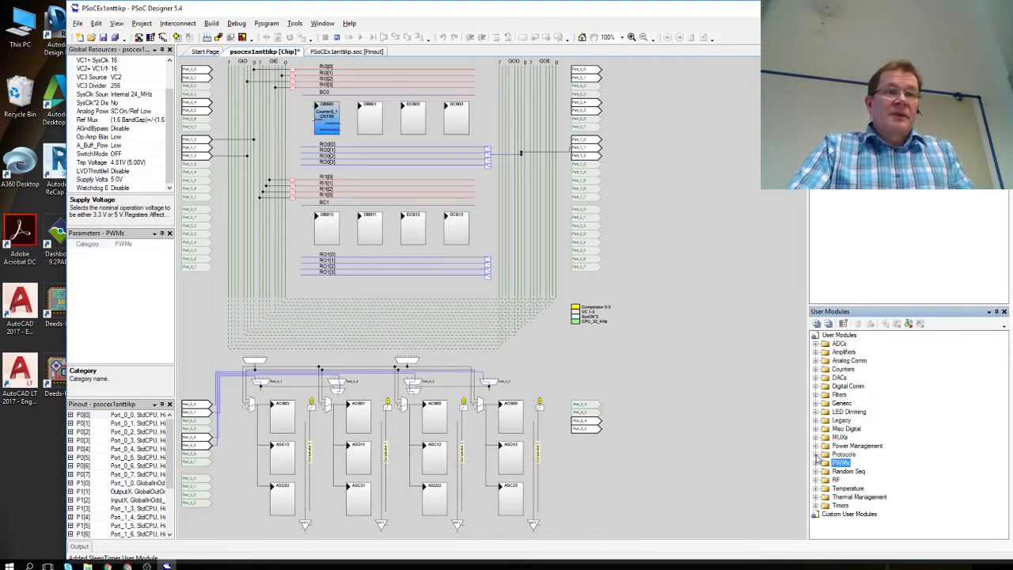
- Examine the modules available in the Random Seq, RF, Temperature, Thermal Management and Timers categories
left_click(817, 472)
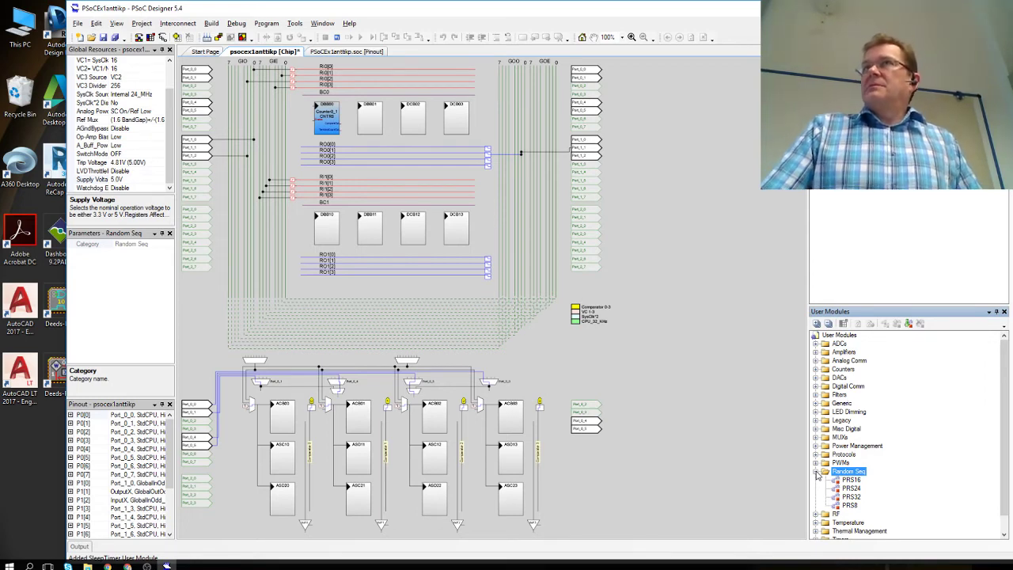
left_click(817, 472)
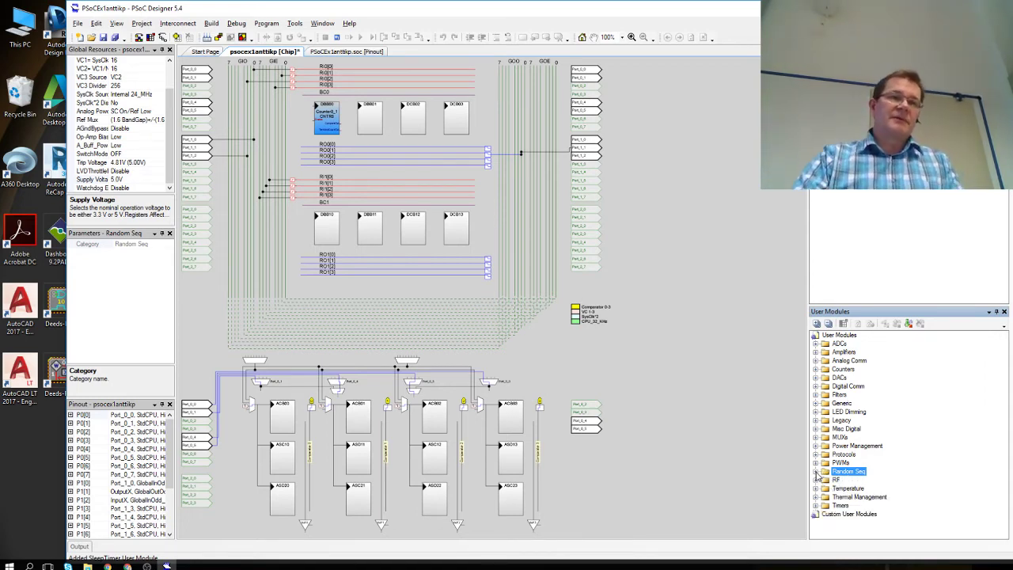
left_click(816, 479)
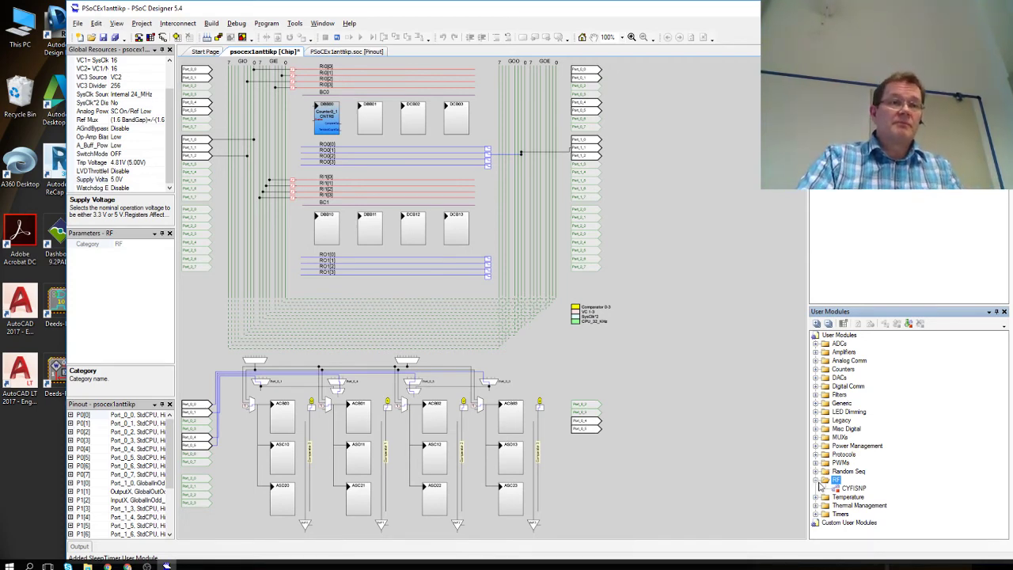
left_click(816, 479)
left_click(816, 489)
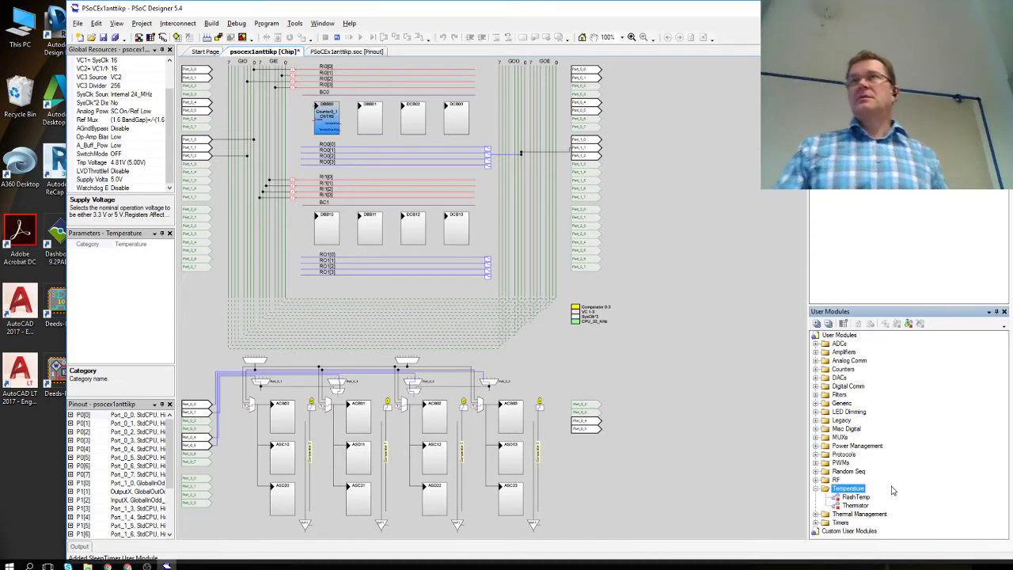
left_click(816, 489)
left_click(816, 497)
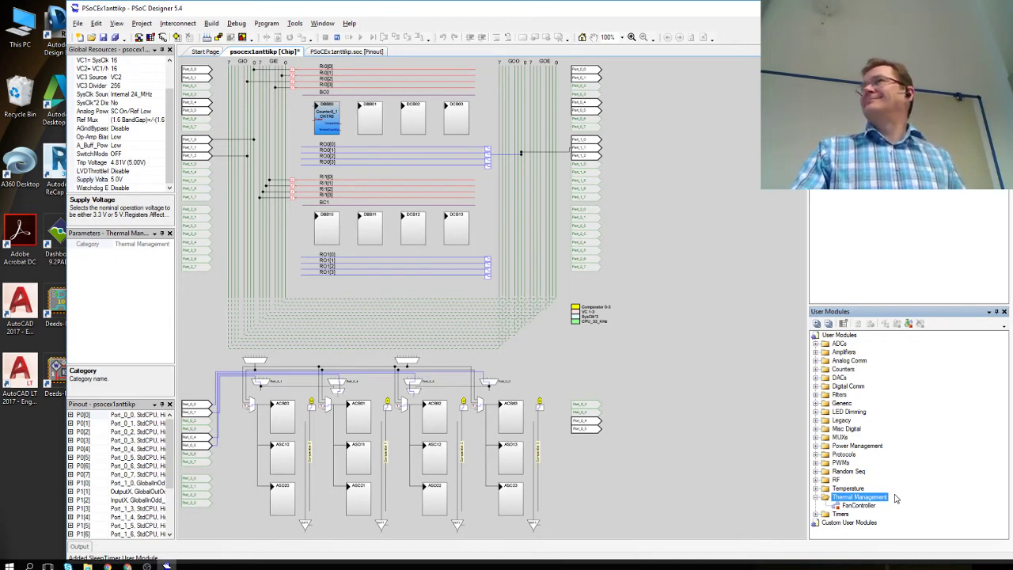
left_click(816, 497)
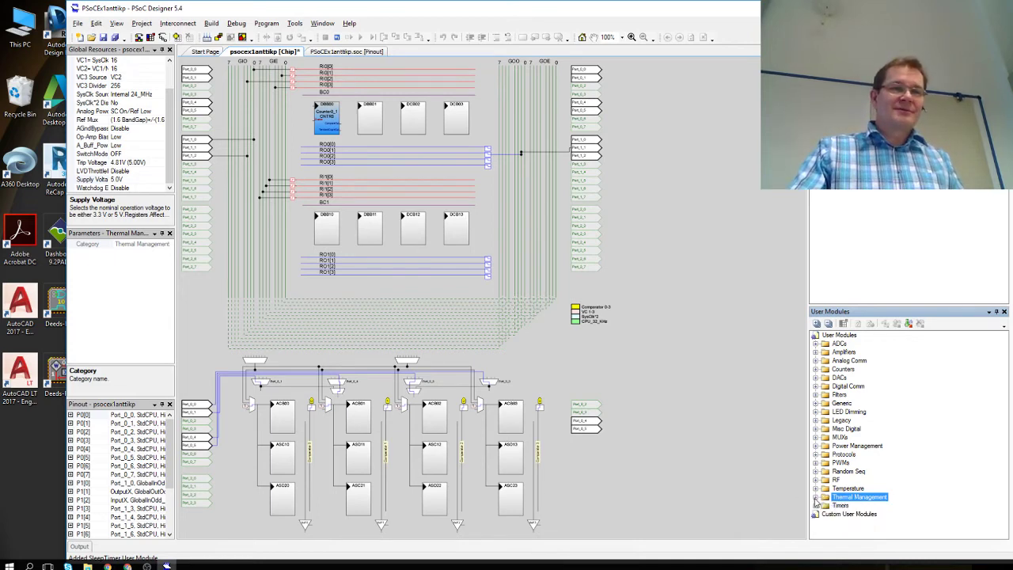
left_click(816, 506)
scroll(902, 456, "down", 1)
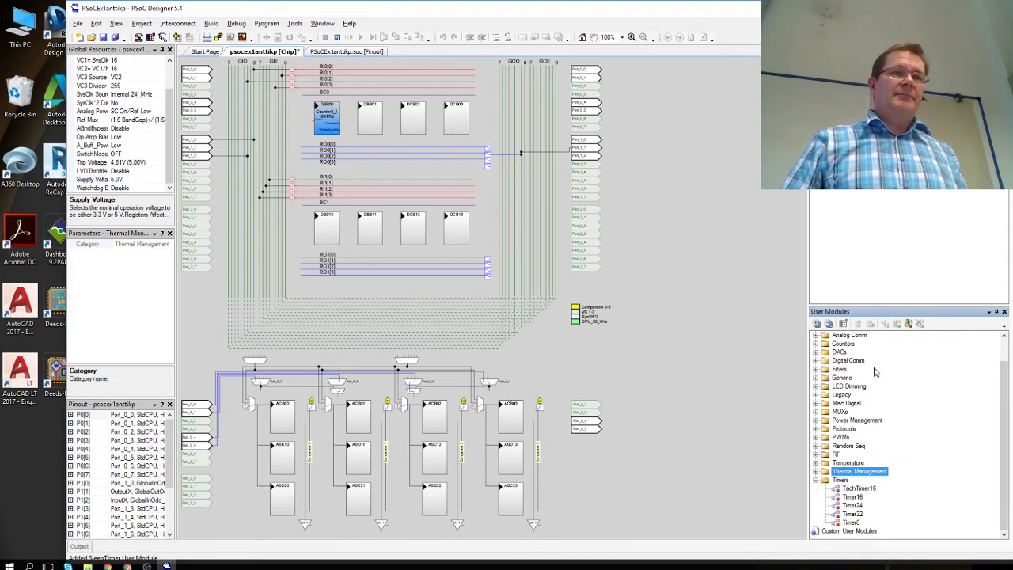
left_click(816, 480)
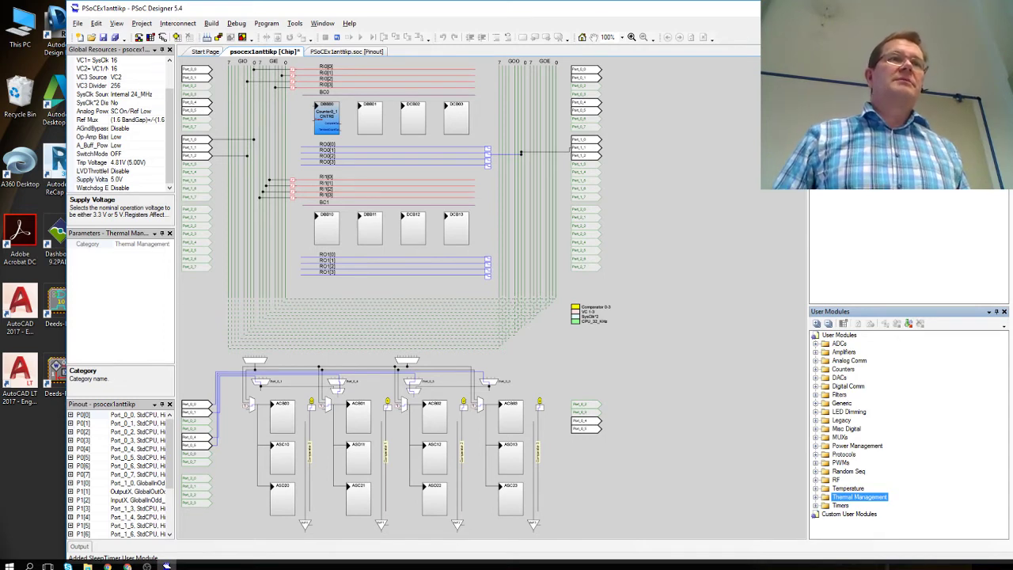
- Remove the Counter8_1 user module in digital block DBB00 from the project and confirm the removal
left_click(327, 117)
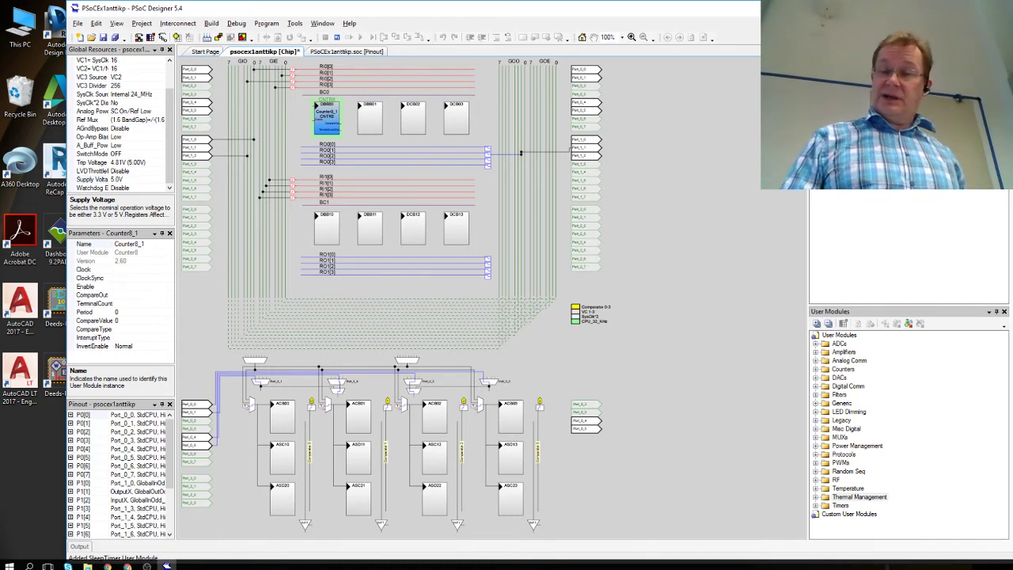
key("Delete")
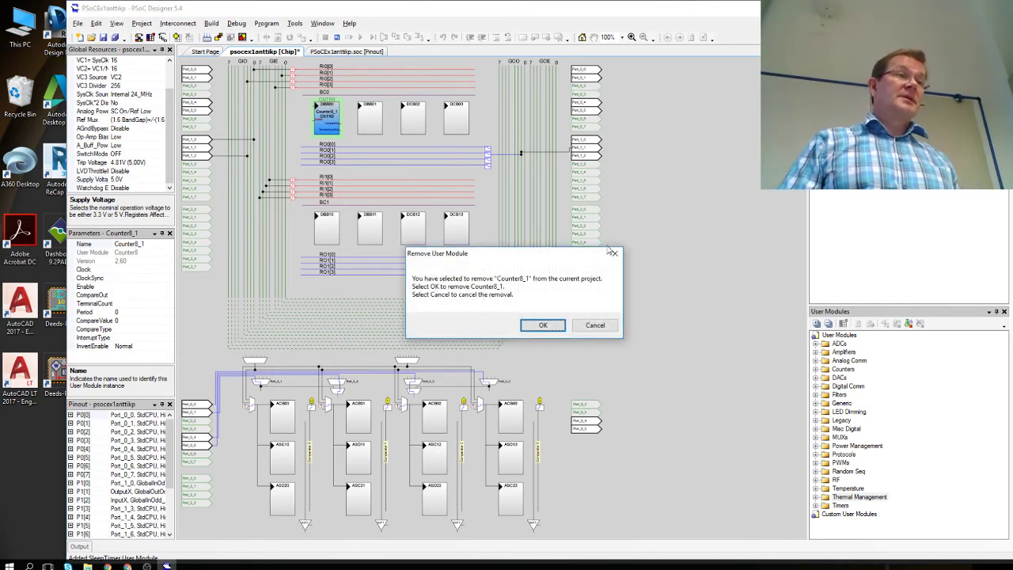
left_click(549, 330)
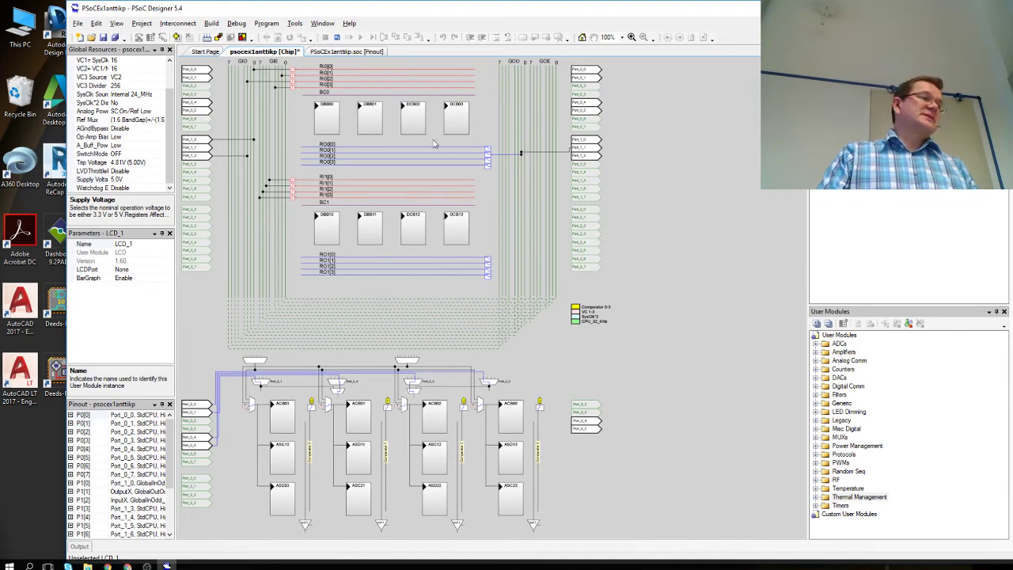
- Rename the LCD_1 user module to LCD in its parameters
left_click(146, 243)
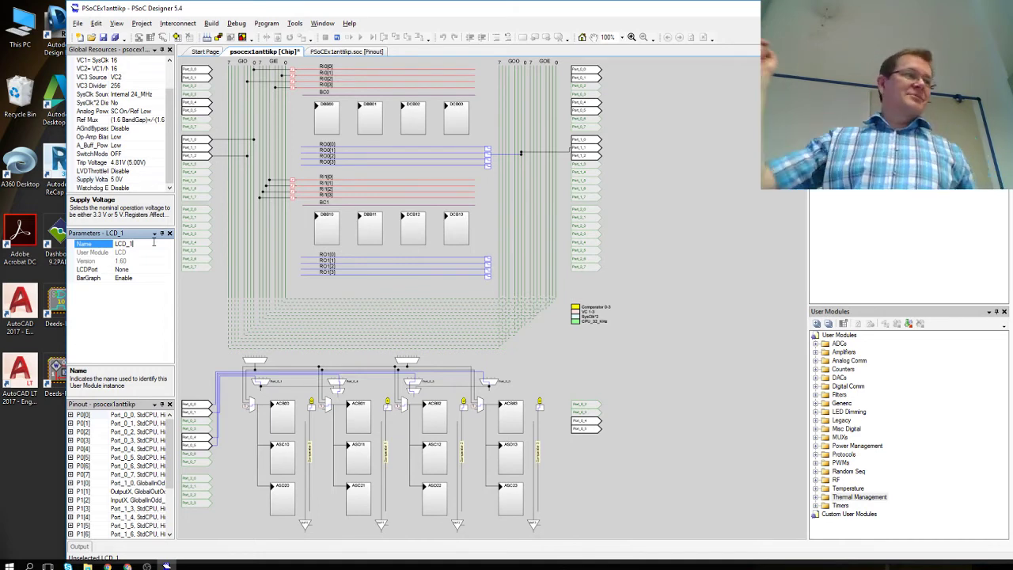
key("BackSpace")
key("BackSpace")
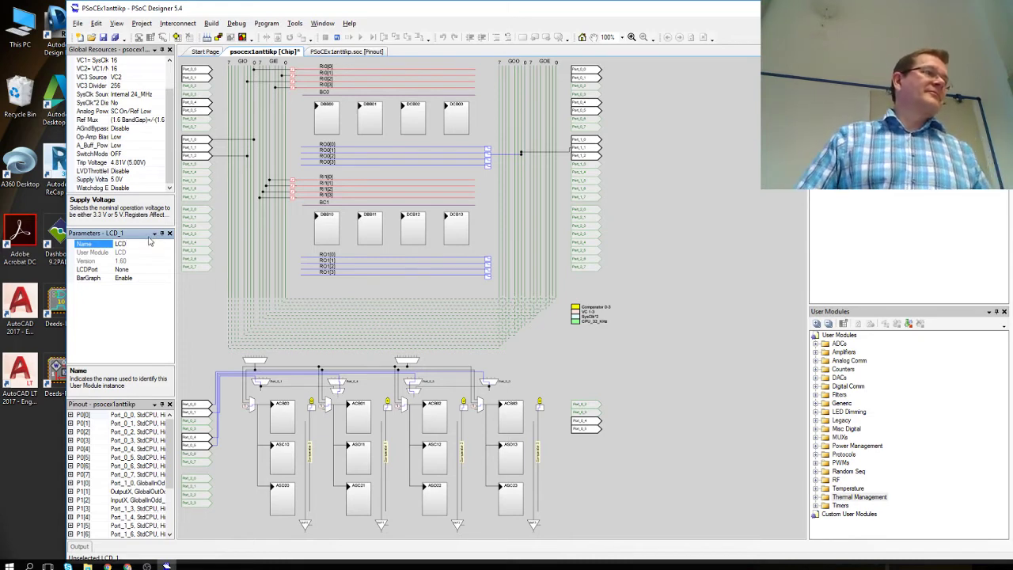
- Assign the LCD module's LCDPort to Port_2 and set its BarGraph option to Disable
left_click(155, 270)
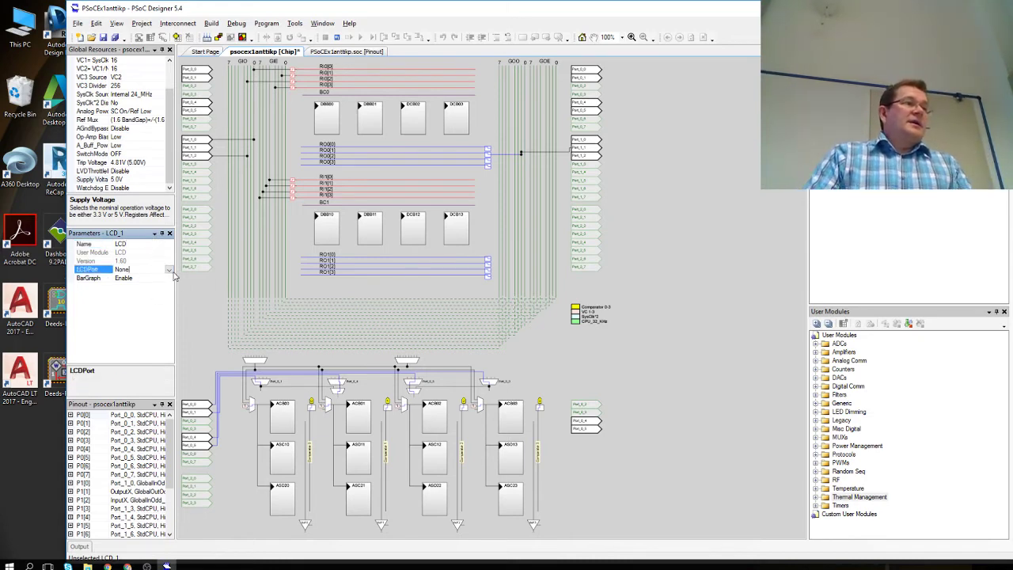
left_click(169, 269)
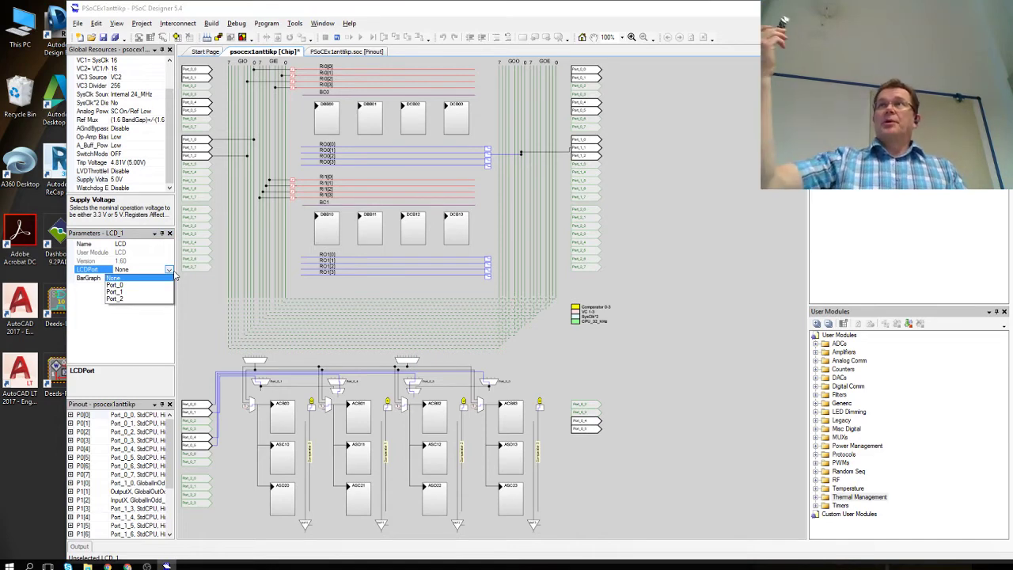
left_click(123, 299)
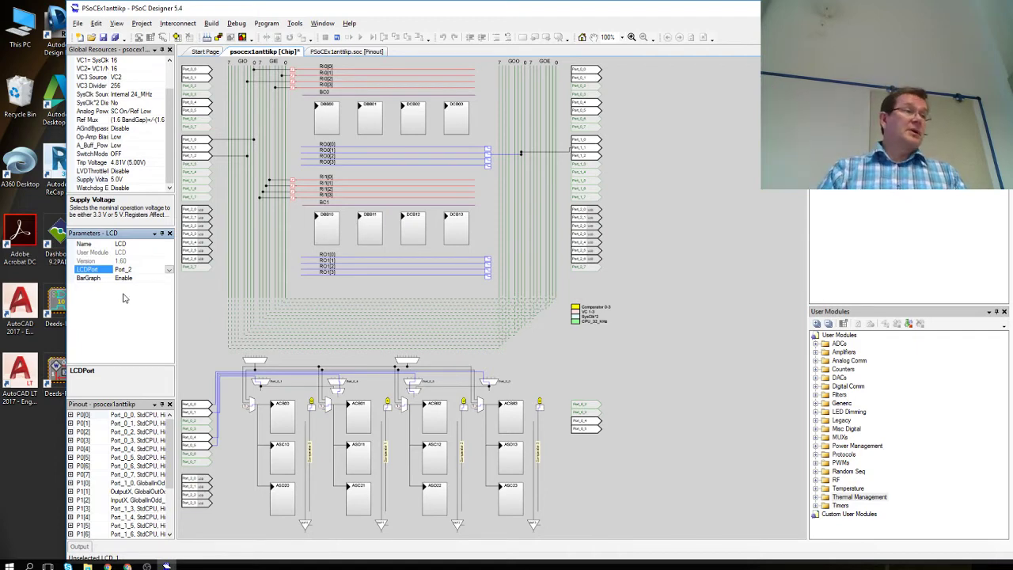
left_click(165, 278)
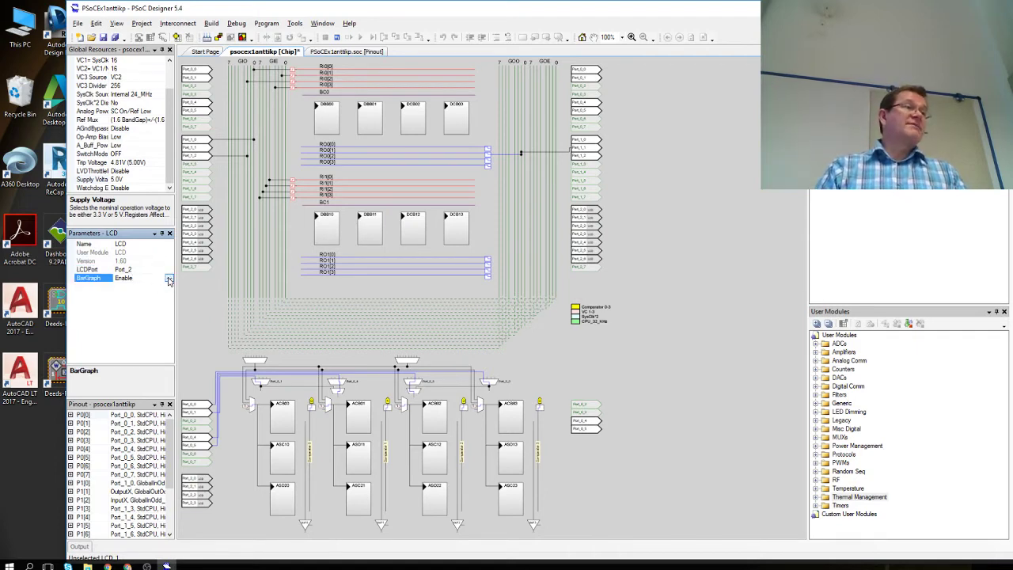
left_click(169, 279)
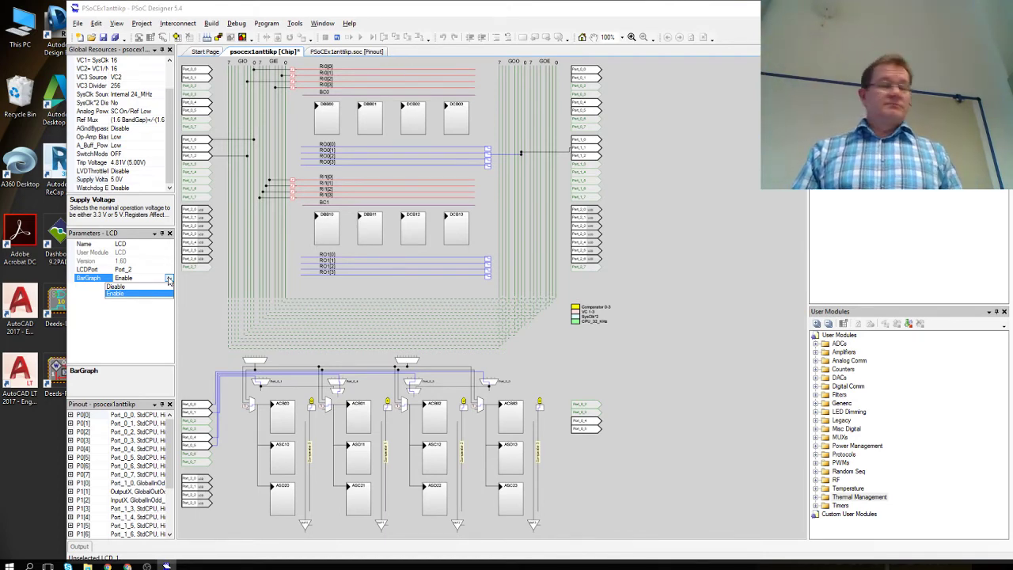
left_click(127, 293)
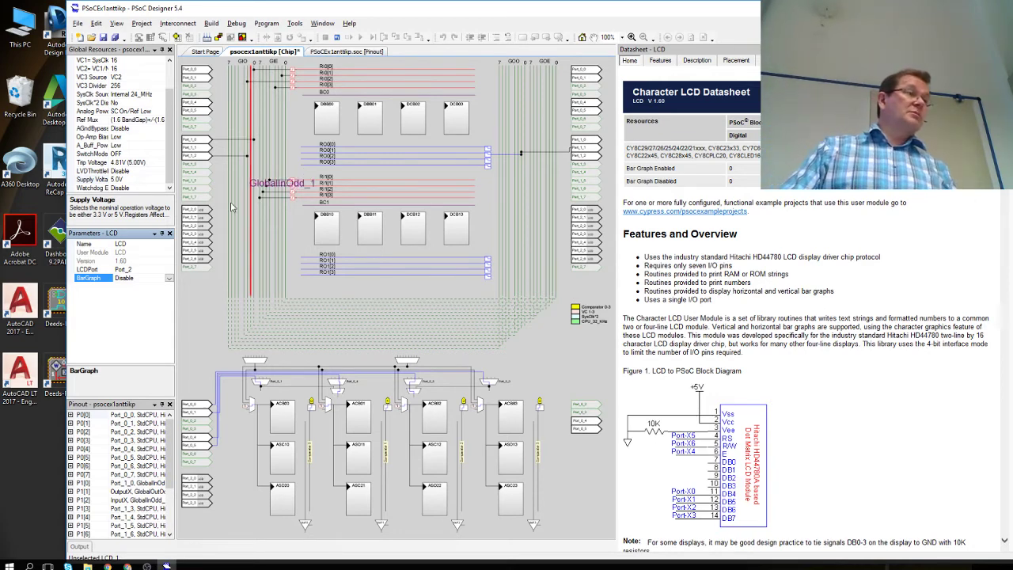
- Try Port_0 as the LCD module's port and set LCDPort back to Port_2
left_click(169, 270)
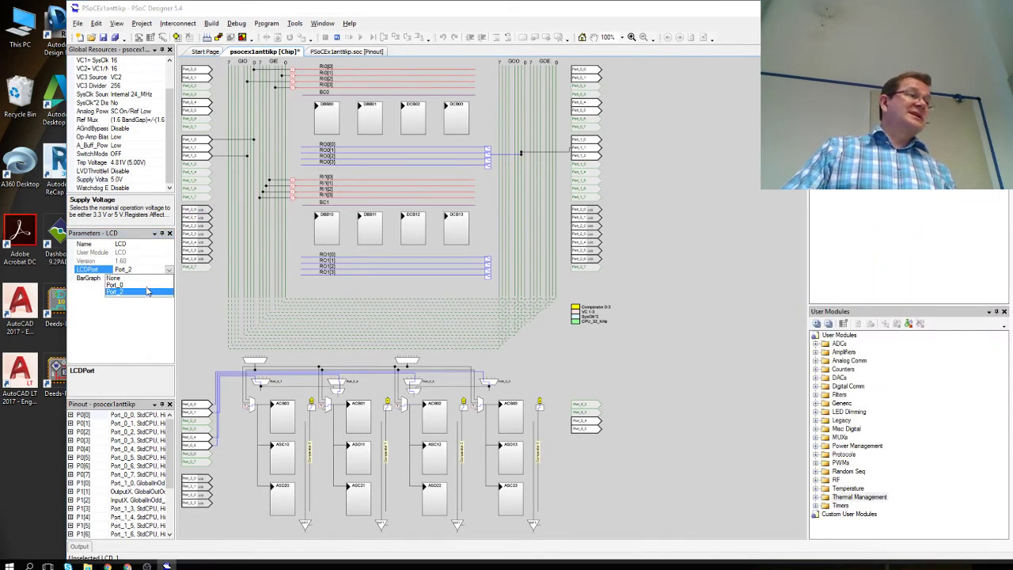
left_click(147, 290)
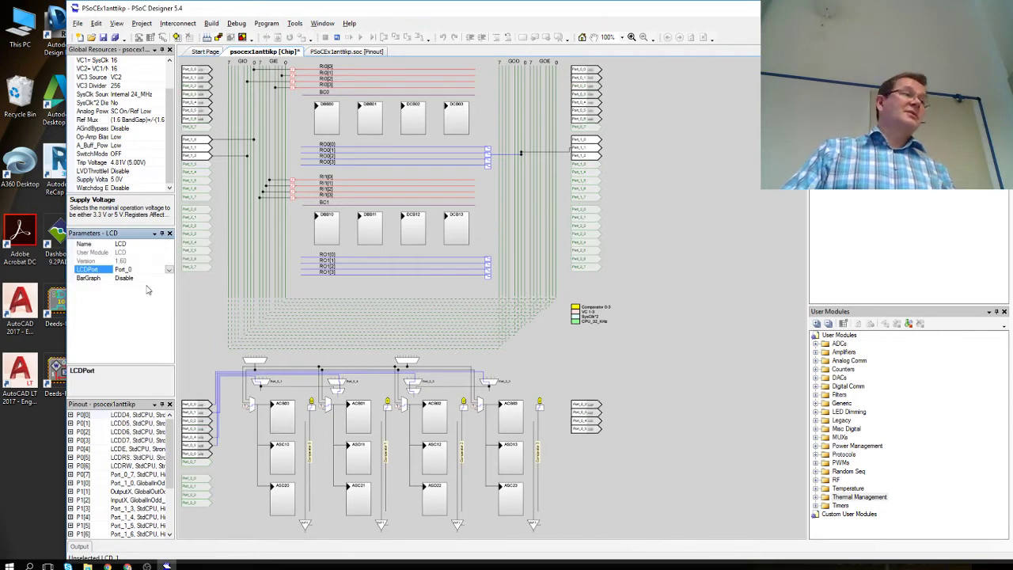
left_click(168, 270)
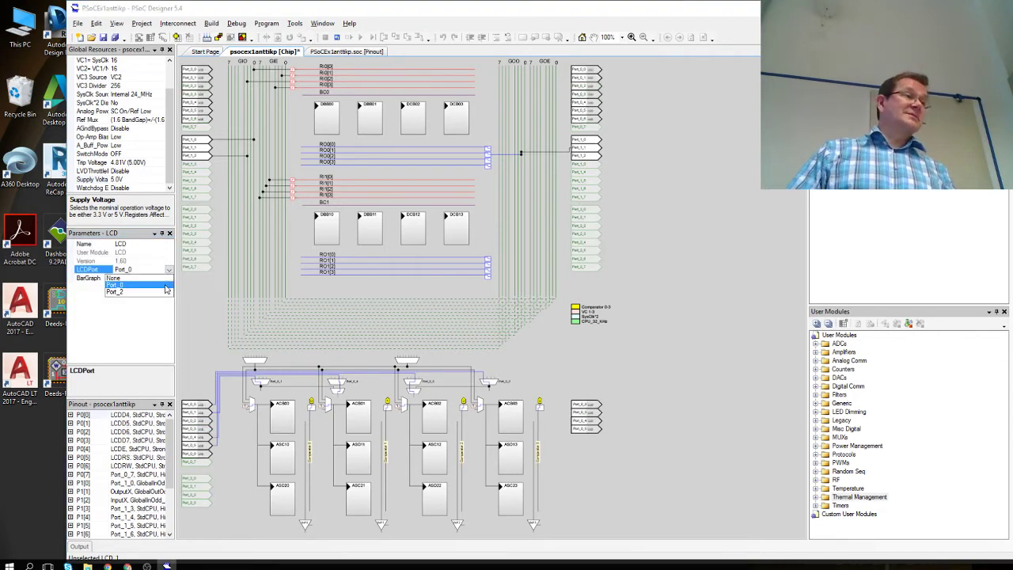
left_click(163, 285)
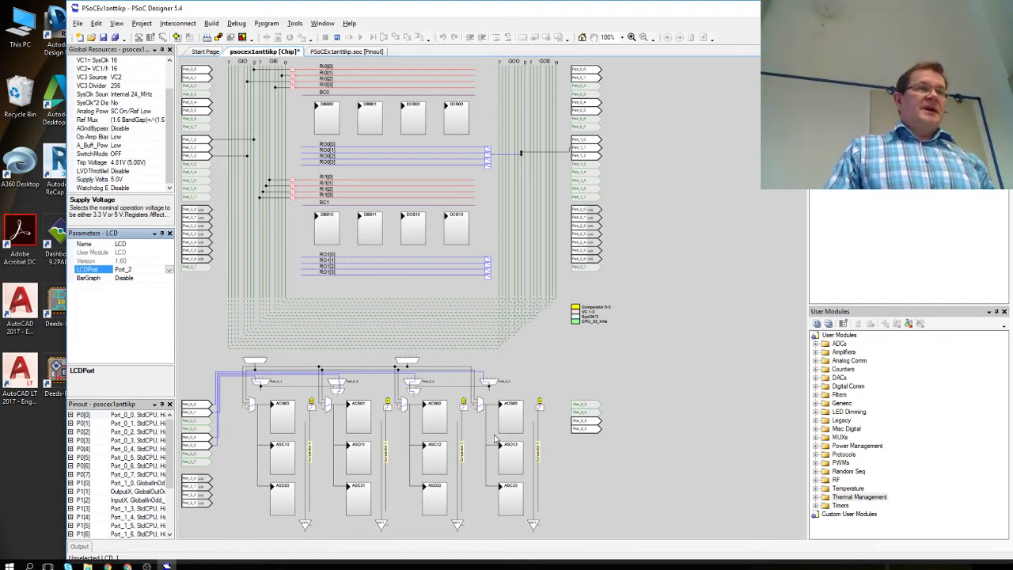
- Examine the Character LCD datasheet's resource table, features, block diagram, pin interconnect table and cursor positions
mouse_move(1010, 75)
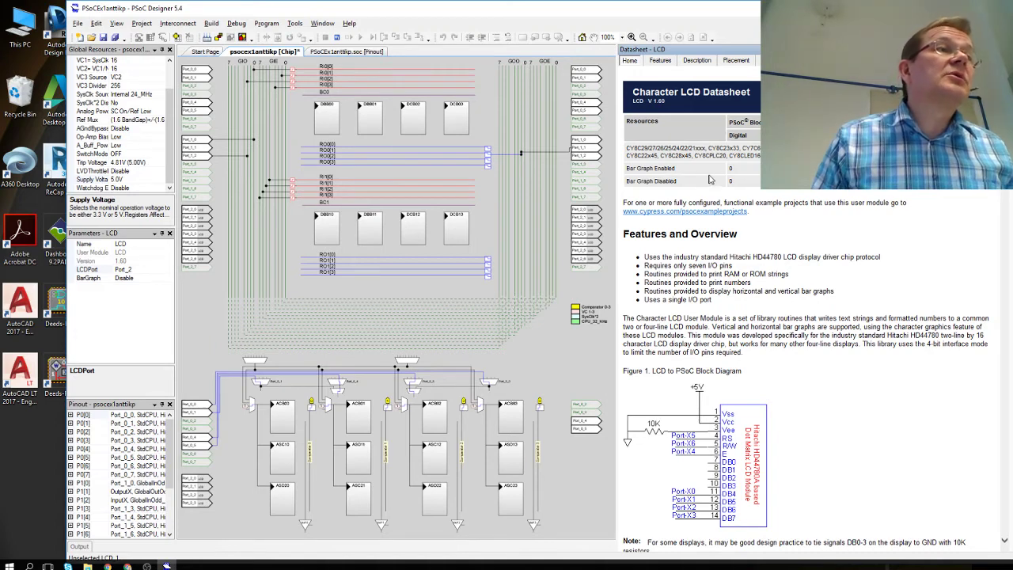
left_click_drag(677, 182, 869, 188)
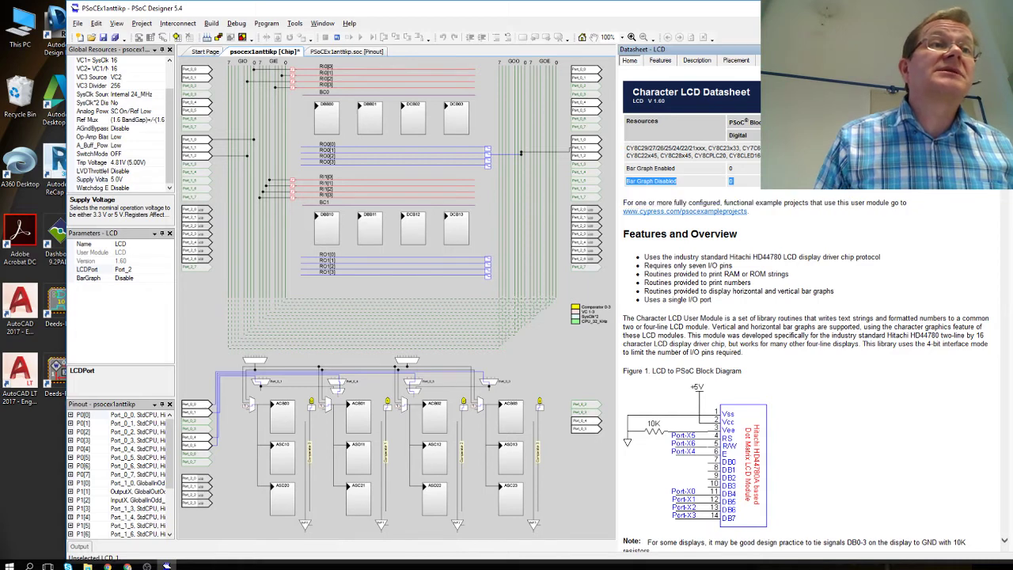
left_click(868, 189)
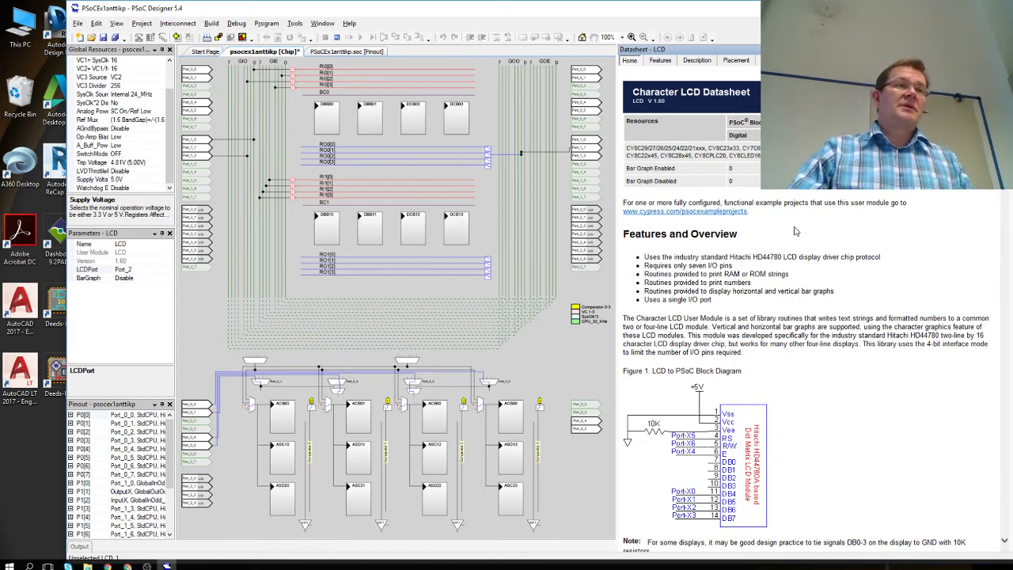
scroll(795, 231, "down", 3)
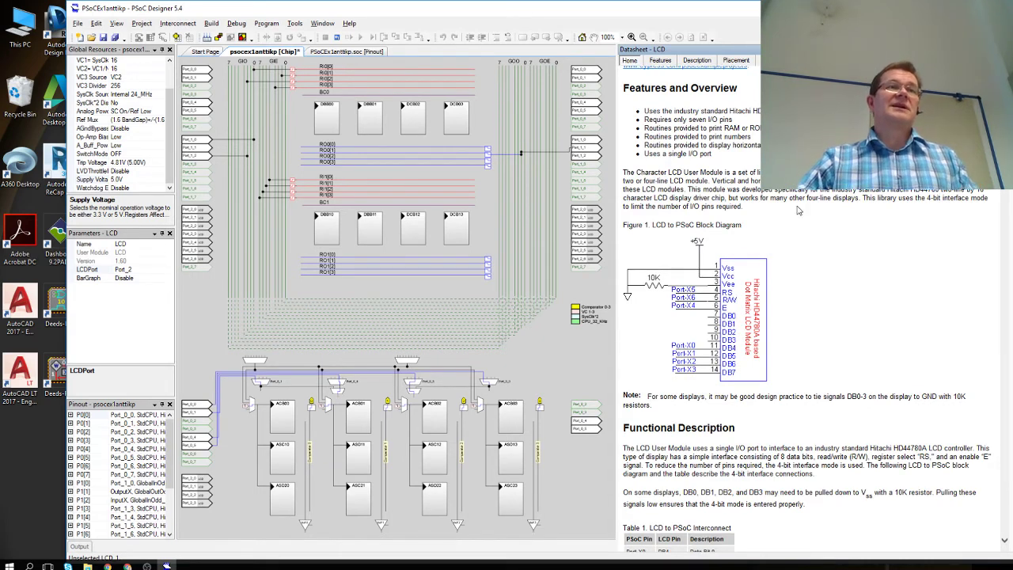
scroll(795, 229, "down", 6)
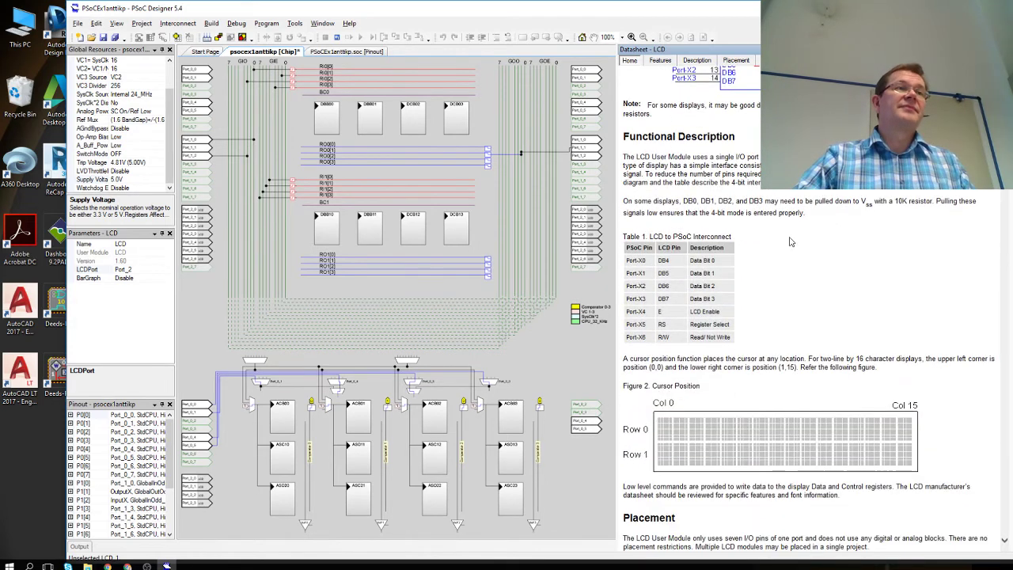
scroll(789, 241, "down", 2)
scroll(786, 242, "up", 2)
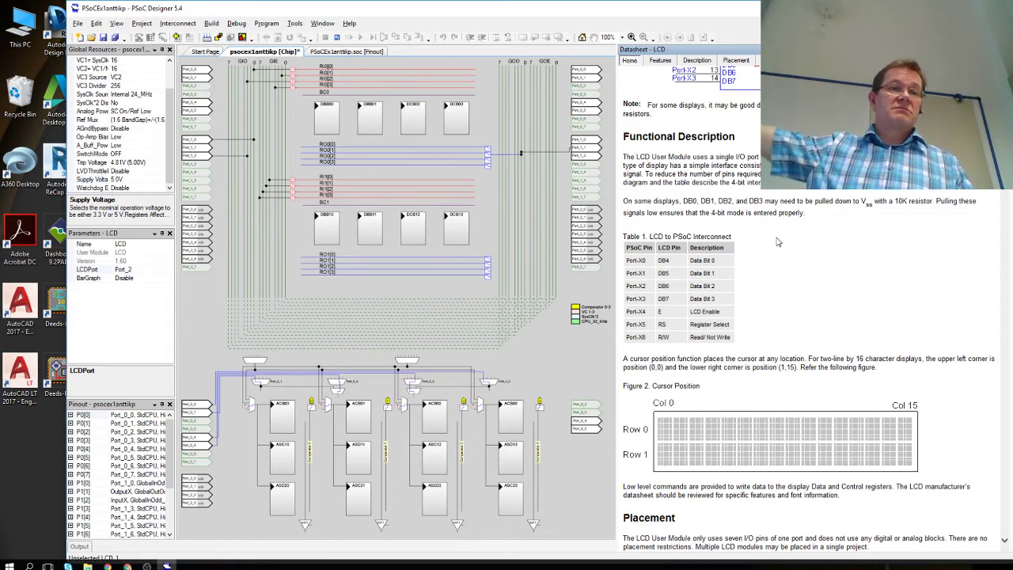
- Read the Placement and the Parameters and Resources sections of the LCD datasheet, covering LCDPort and Bargraph
scroll(780, 240, "down", 12)
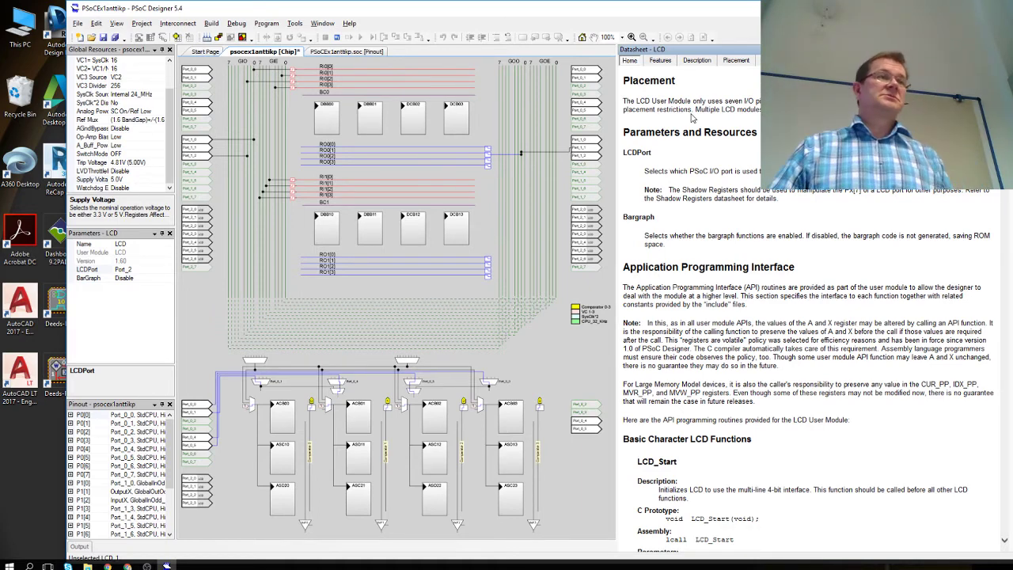
scroll(693, 116, "down", 3)
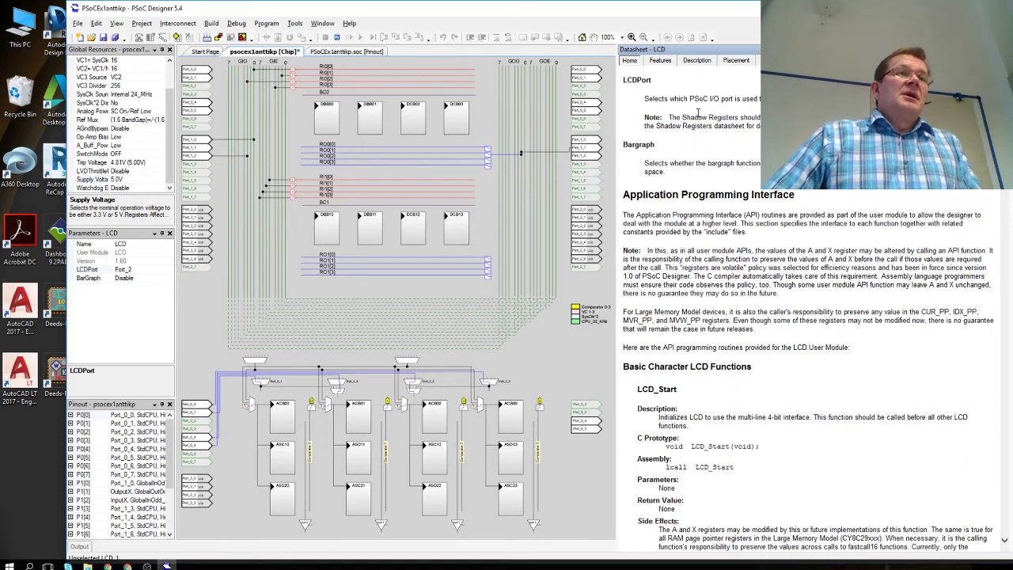
scroll(698, 112, "up", 3)
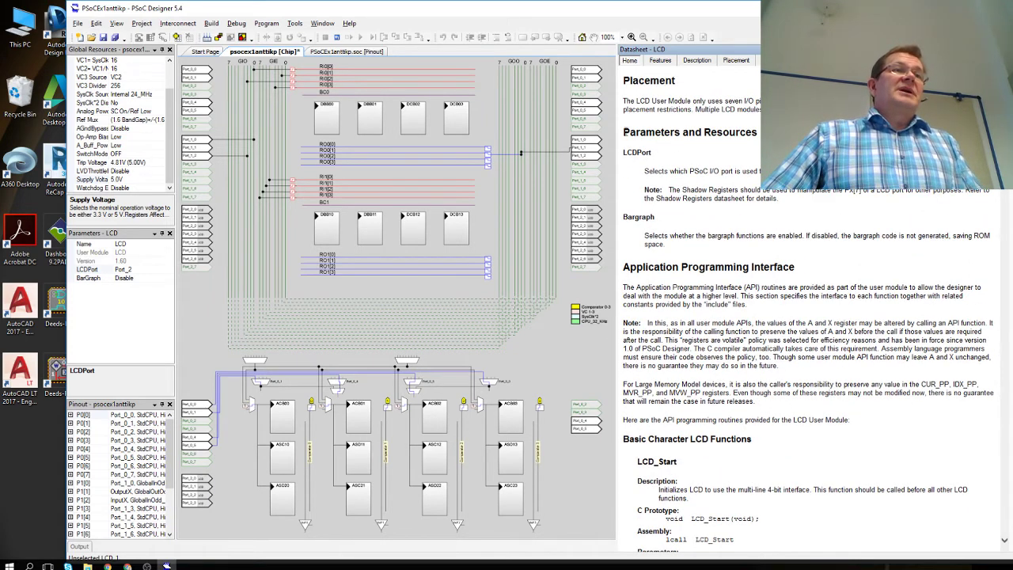
left_click_drag(622, 132, 730, 243)
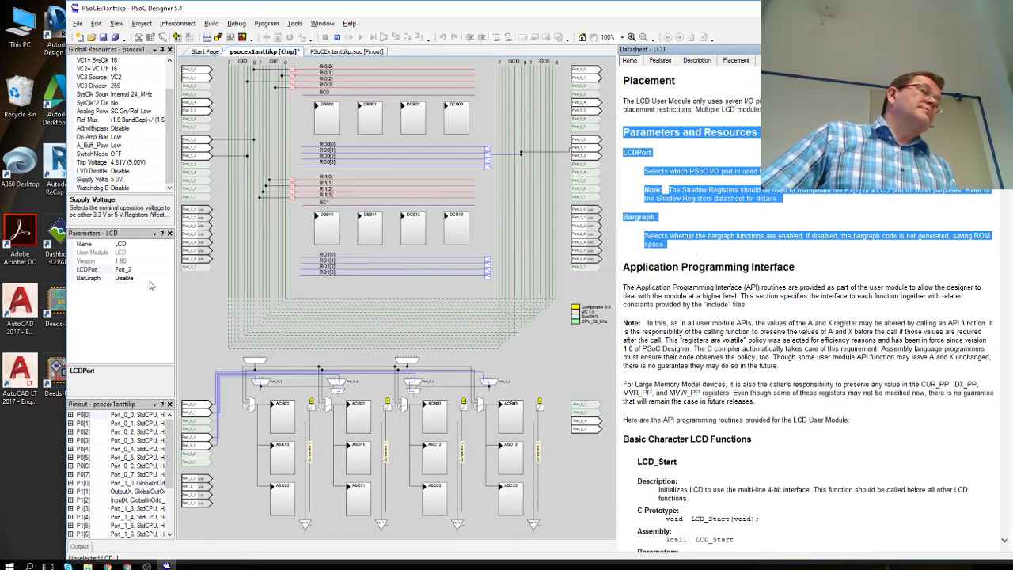
left_click(126, 237)
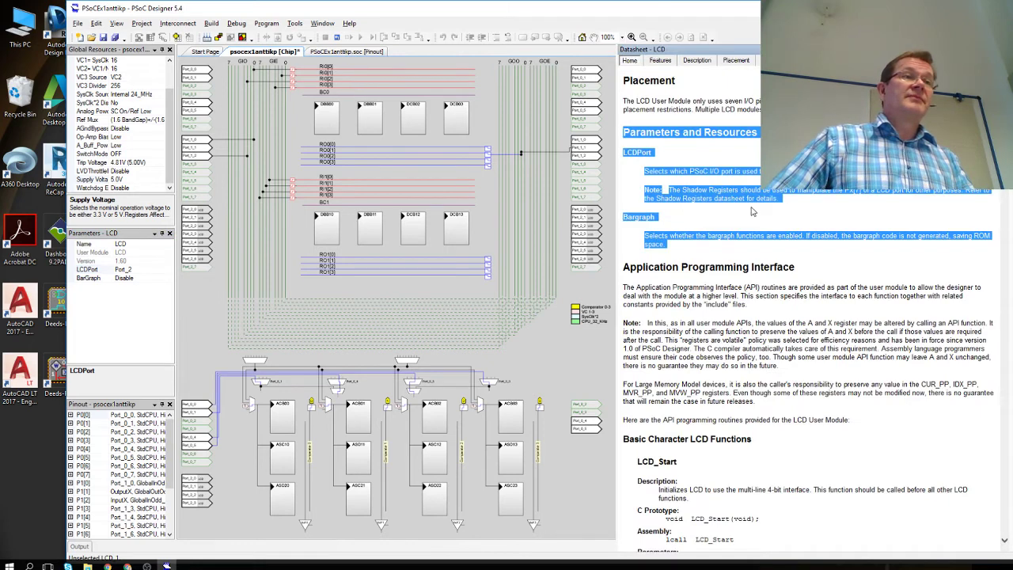
left_click(674, 207)
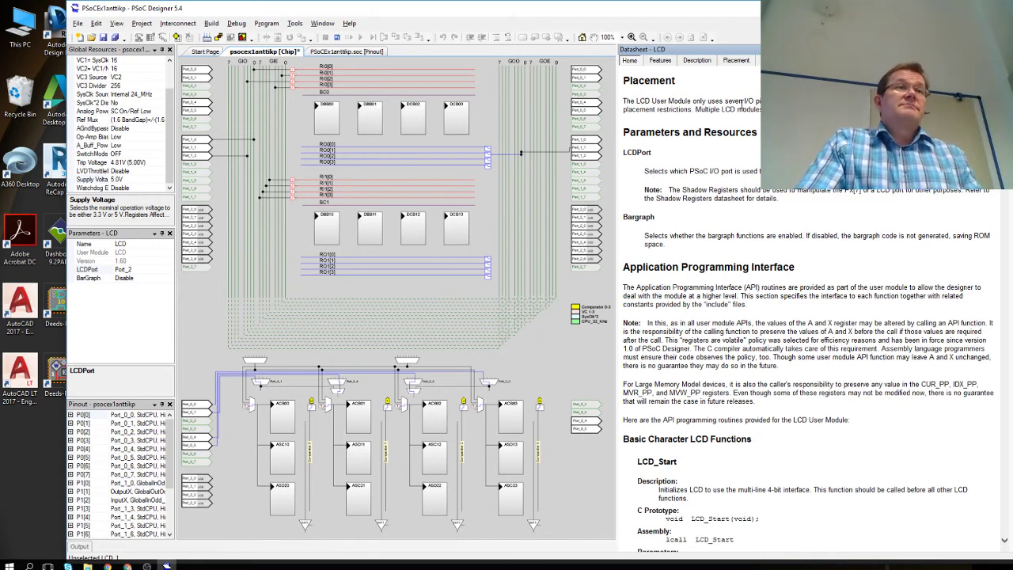
- Read the datasheet's Application Programming Interface section, focusing on the LCD_Start function description
scroll(808, 317, "down", 5)
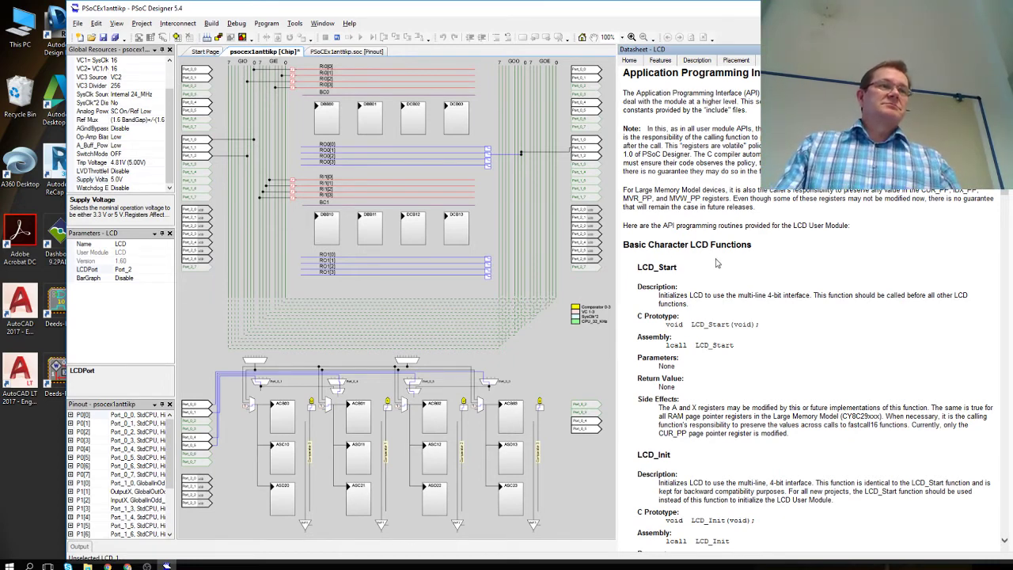
scroll(717, 265, "down", 3)
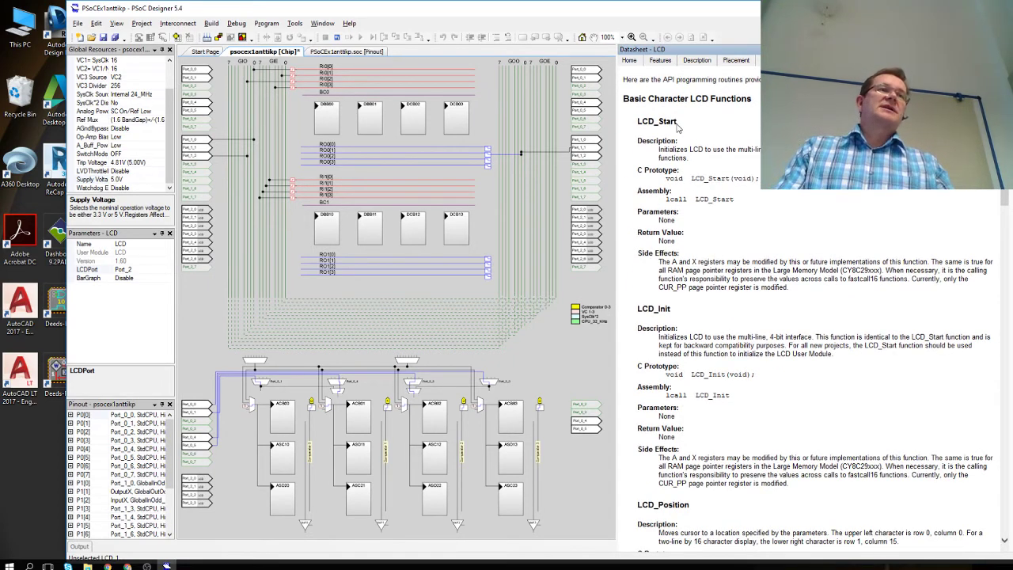
left_click_drag(683, 127, 637, 127)
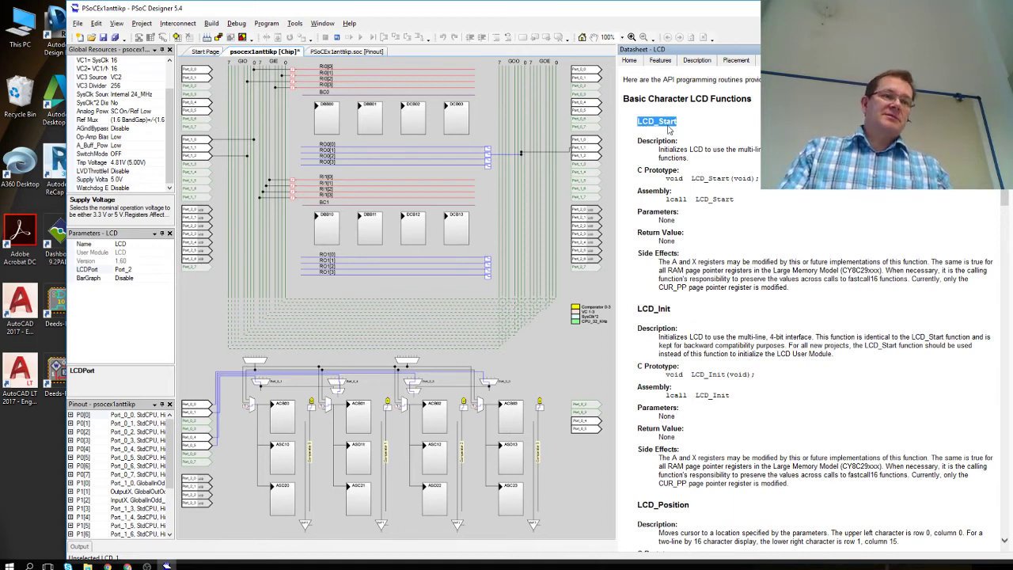
scroll(668, 128, "down", 4)
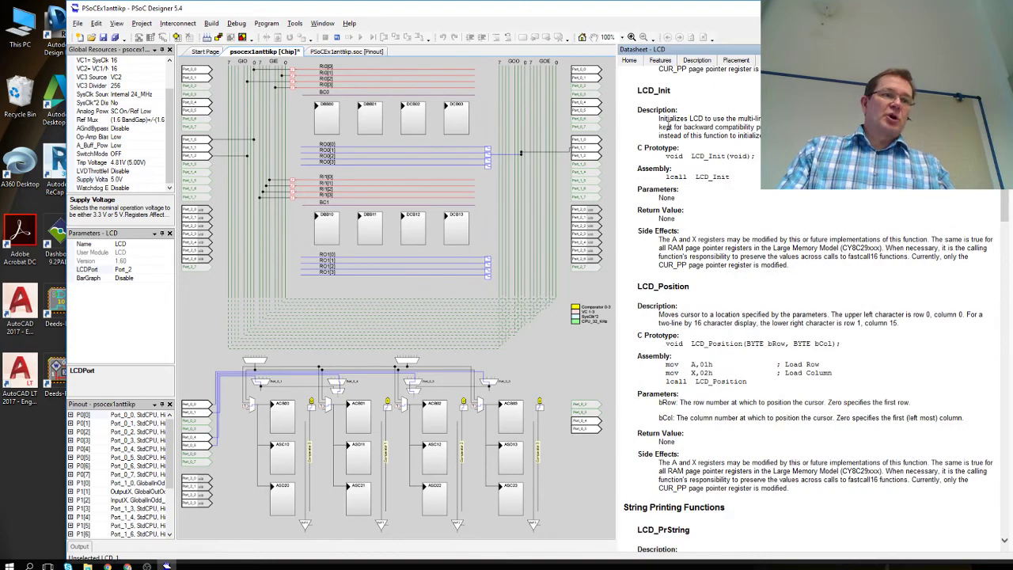
scroll(669, 127, "up", 5)
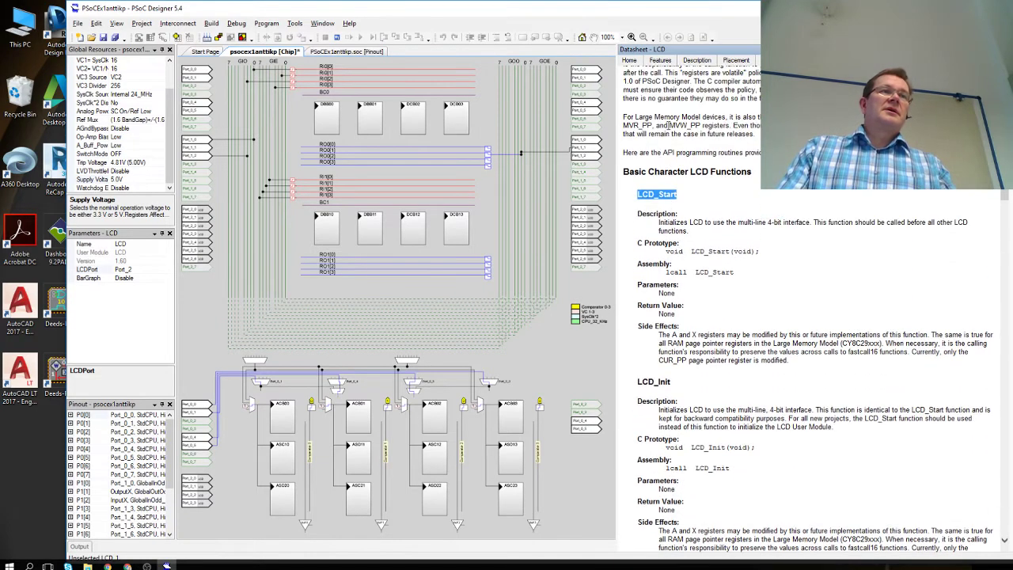
left_click(690, 199)
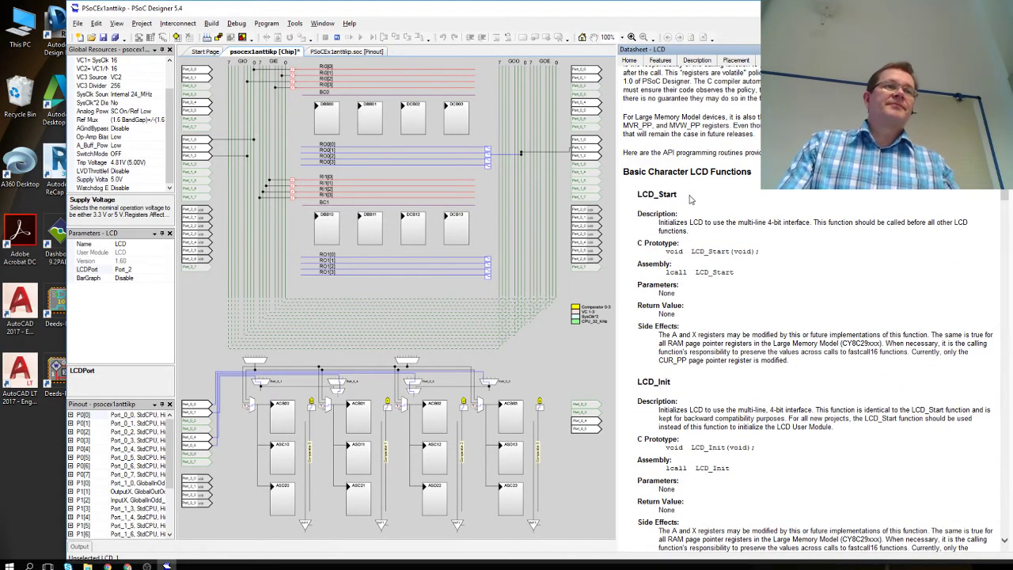
left_click_drag(689, 199, 636, 198)
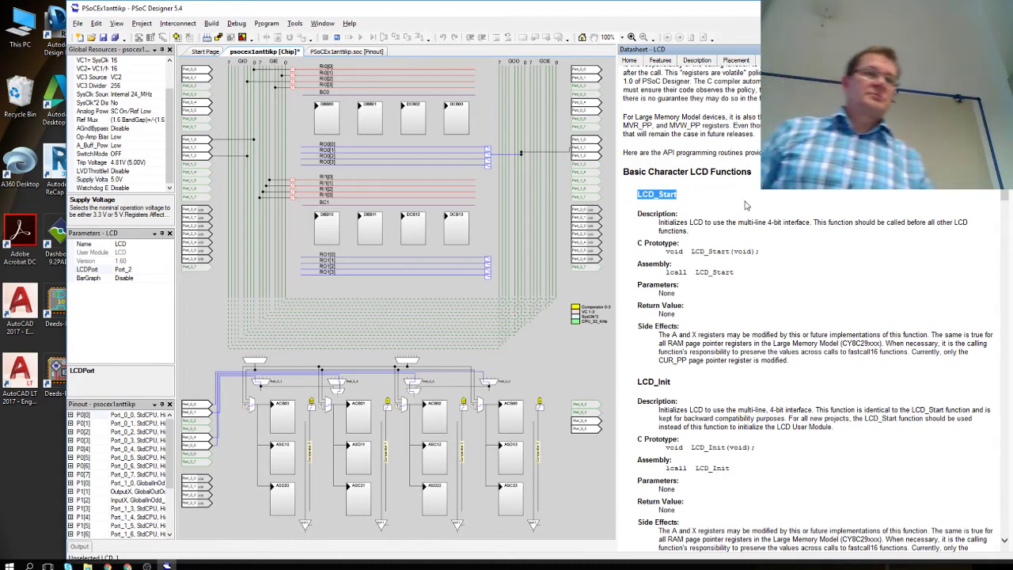
- Review the LCD_Init and LCD_Position functions and the String Printing Functions in the LCD datasheet
scroll(751, 206, "down", 5)
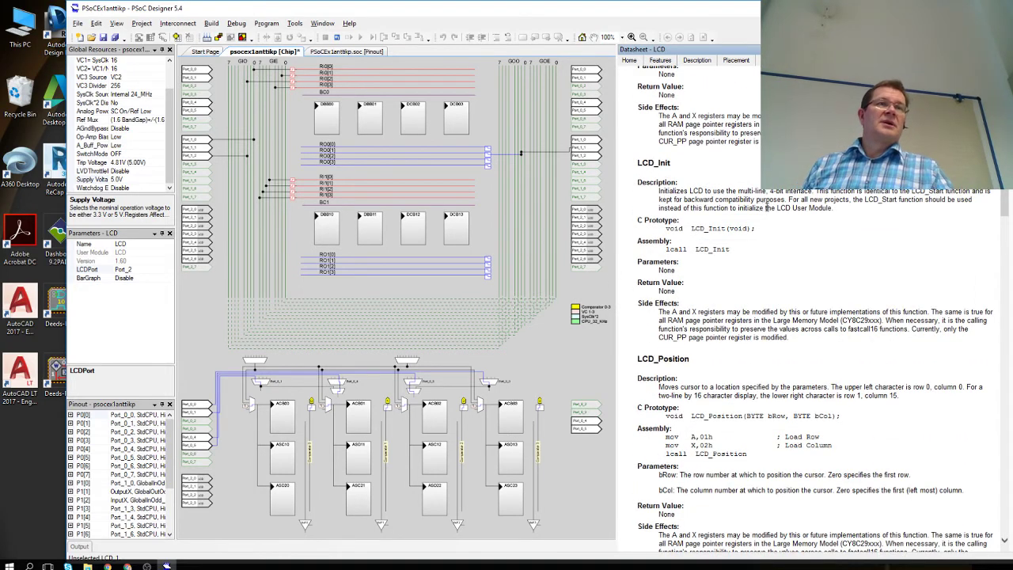
scroll(759, 206, "down", 5)
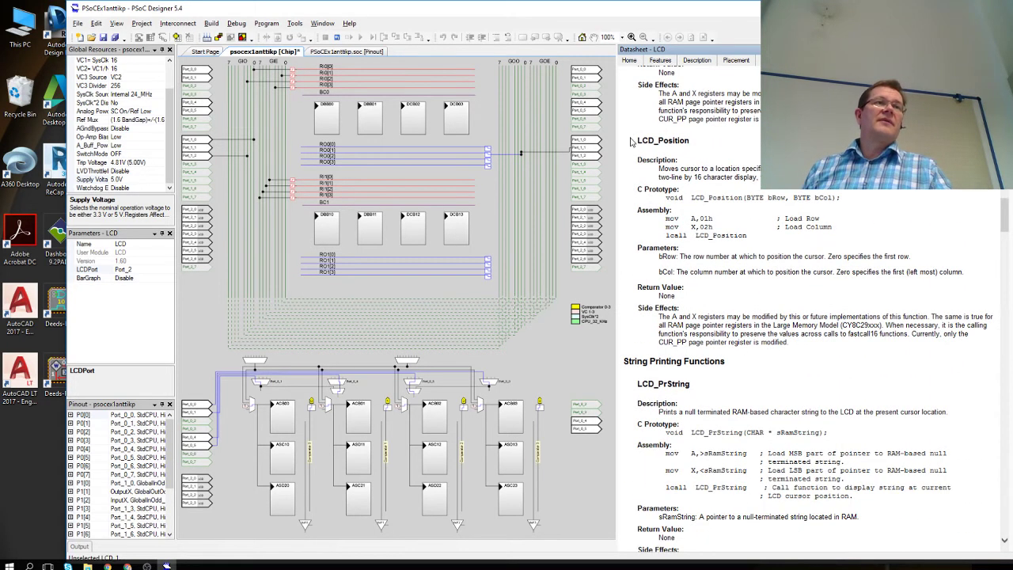
left_click_drag(638, 139, 691, 142)
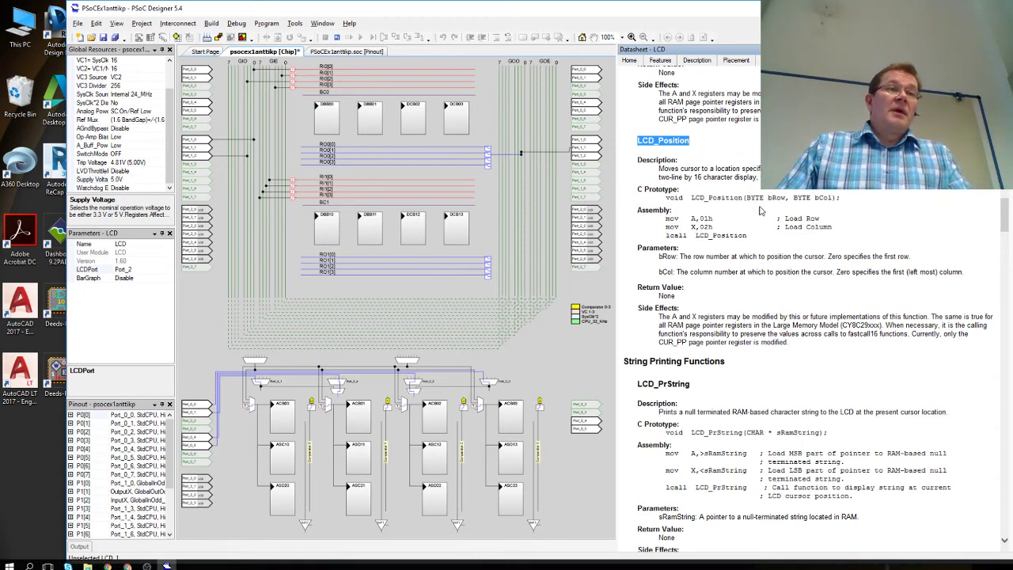
scroll(766, 219, "down", 1)
scroll(784, 215, "down", 1)
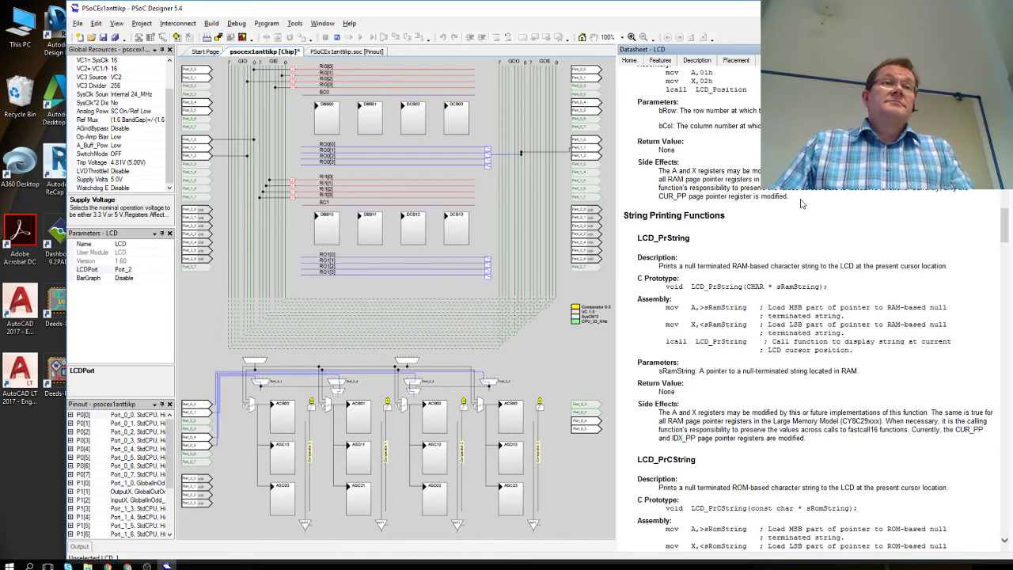
- Compare the LCD_PrString and LCD_PrCString descriptions in the datasheet, highlighting each function's heading
scroll(801, 205, "down", 2)
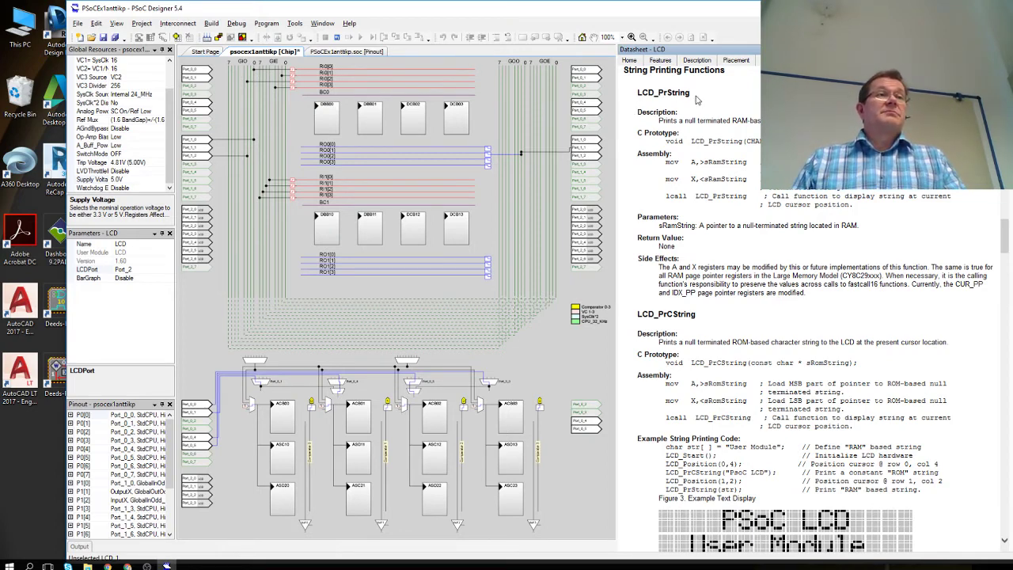
left_click_drag(694, 94, 643, 95)
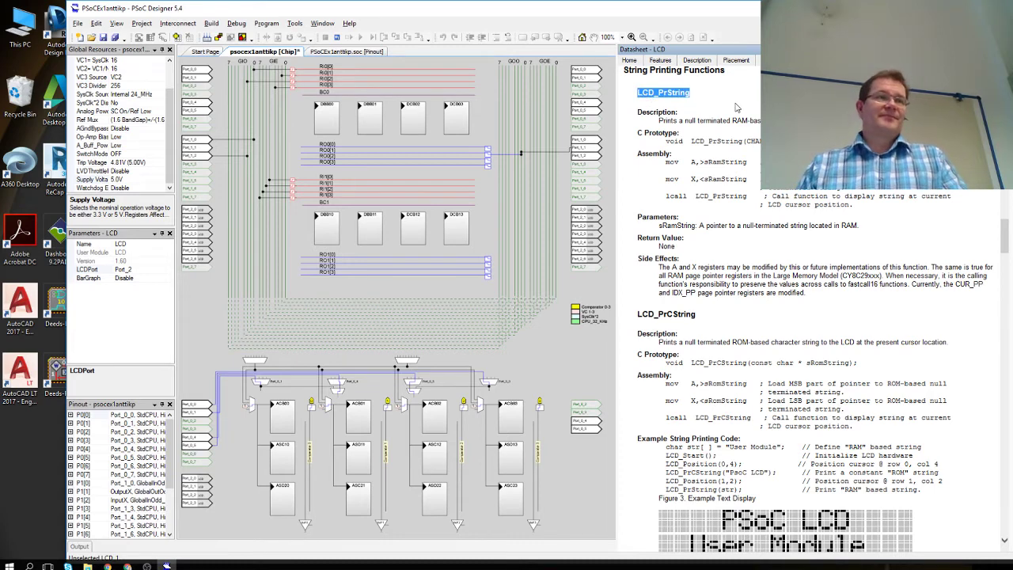
left_click_drag(701, 319, 647, 318)
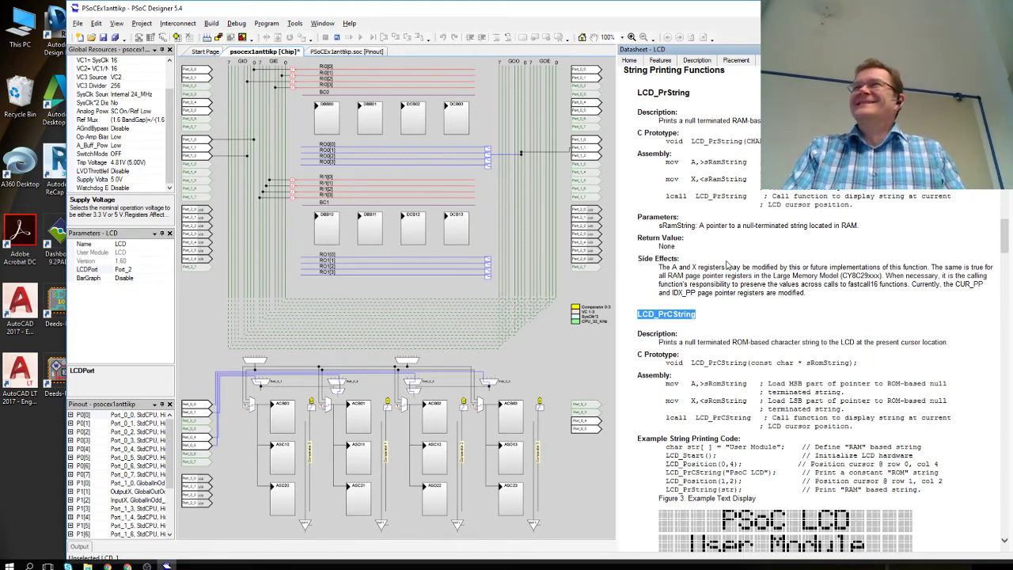
scroll(771, 290, "down", 3)
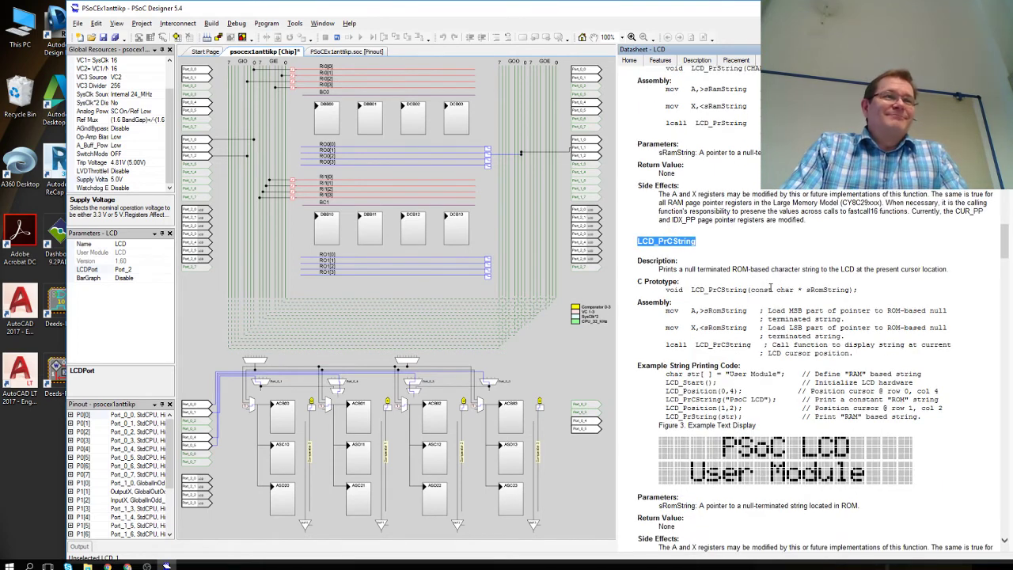
left_click(744, 245)
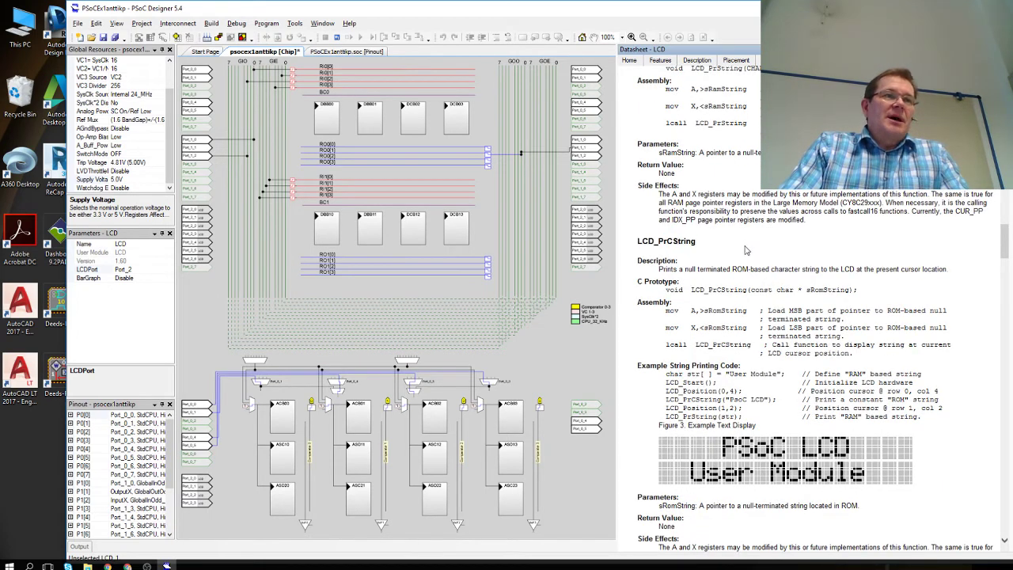
scroll(744, 250, "up", 3)
- Study the Example String Printing Code, highlighting the str[ ] definition and the LCD_PrCString("PsoC LCD") call
scroll(743, 247, "down", 6)
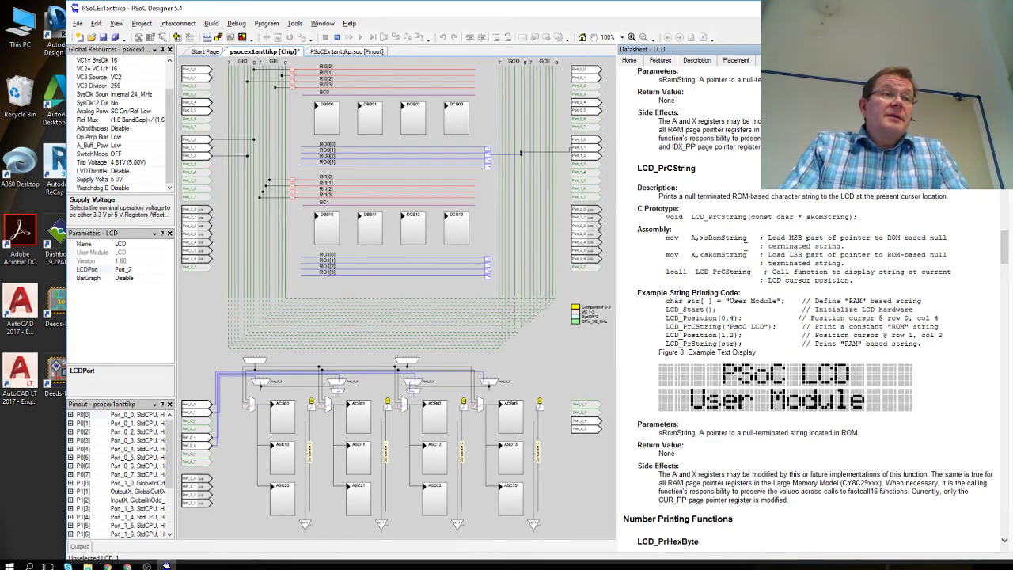
scroll(745, 247, "down", 3)
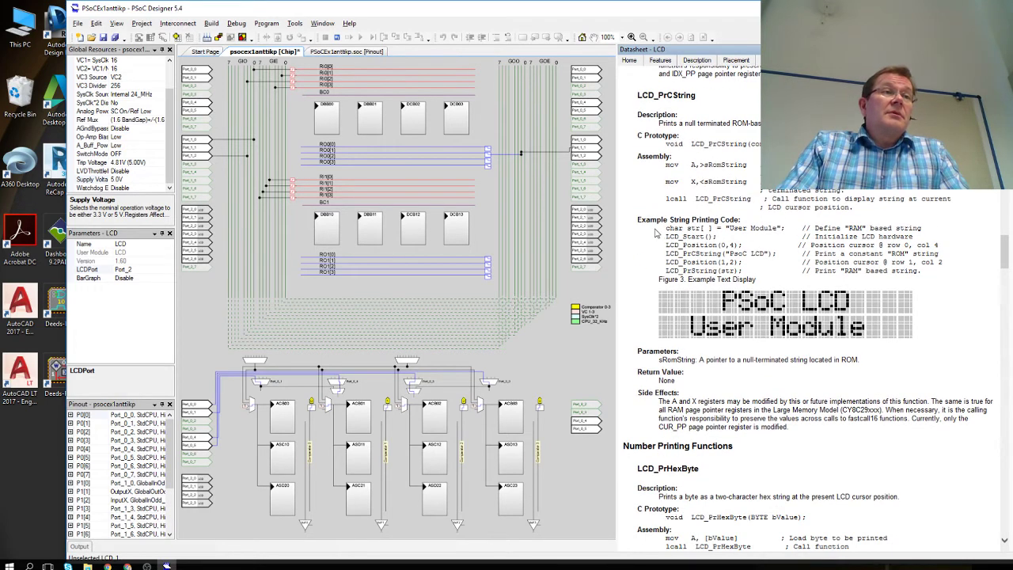
left_click_drag(667, 229, 946, 273)
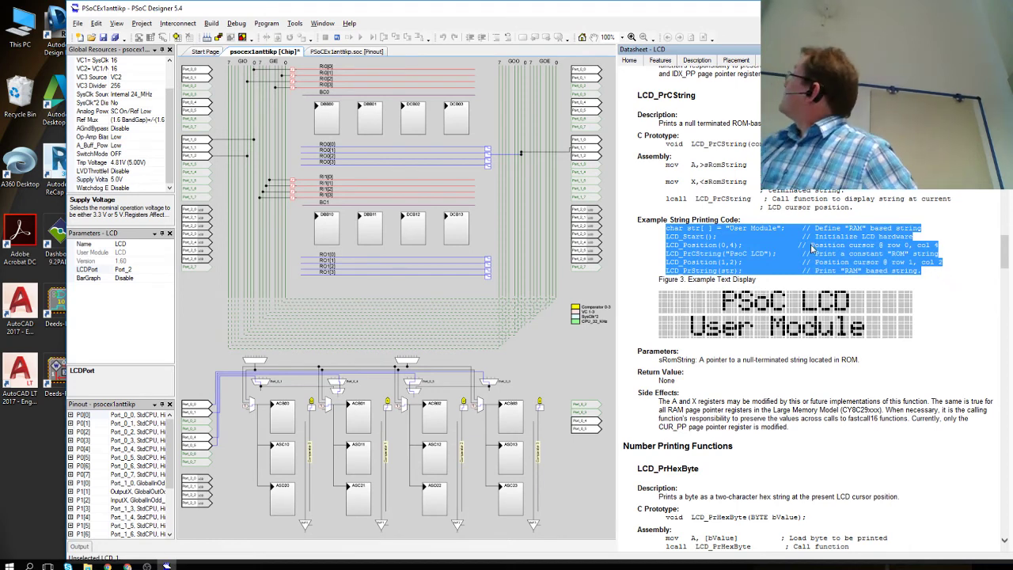
left_click(709, 228)
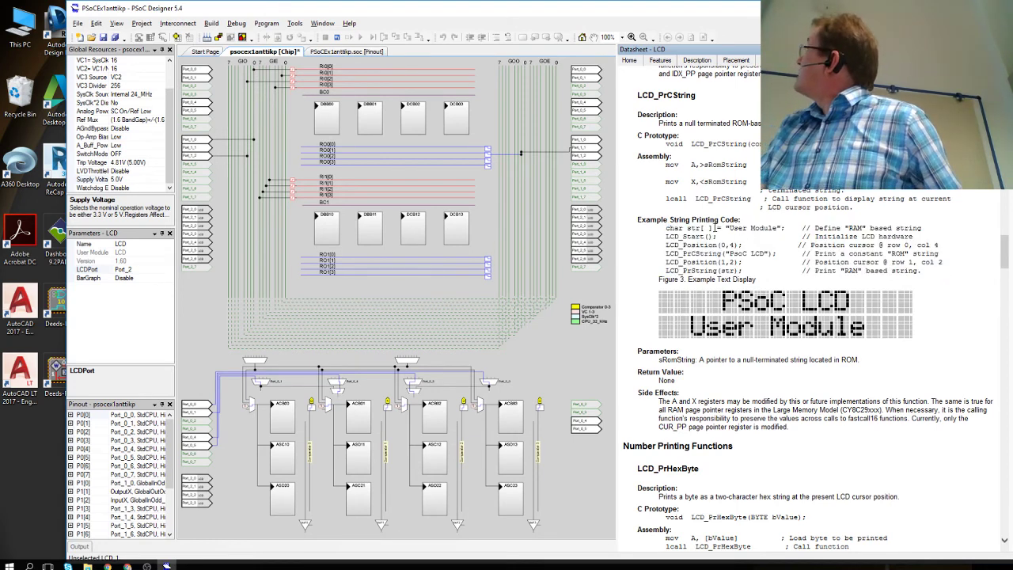
left_click_drag(709, 228, 665, 229)
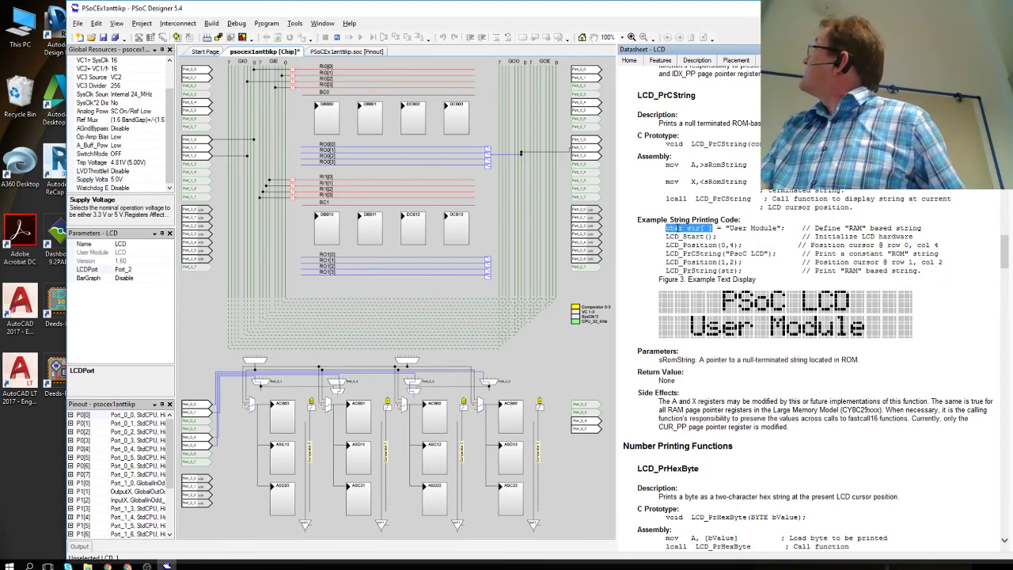
left_click(785, 228)
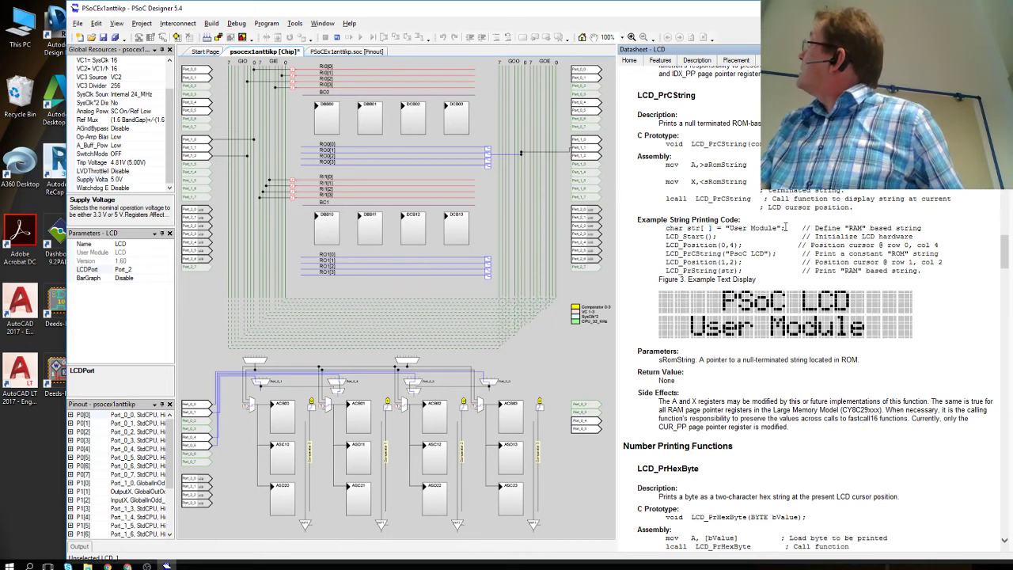
left_click_drag(785, 228, 665, 229)
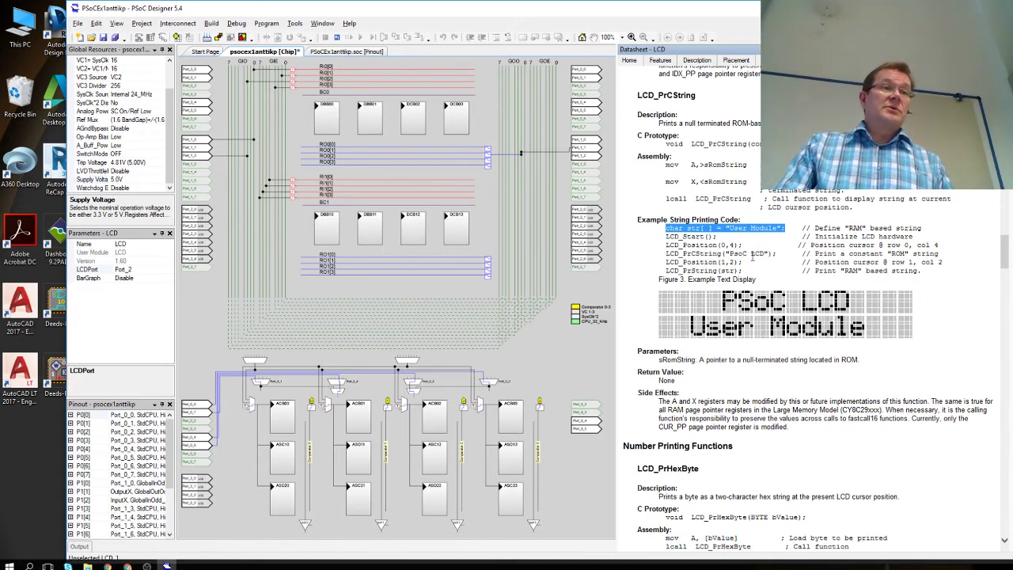
left_click_drag(776, 254, 666, 254)
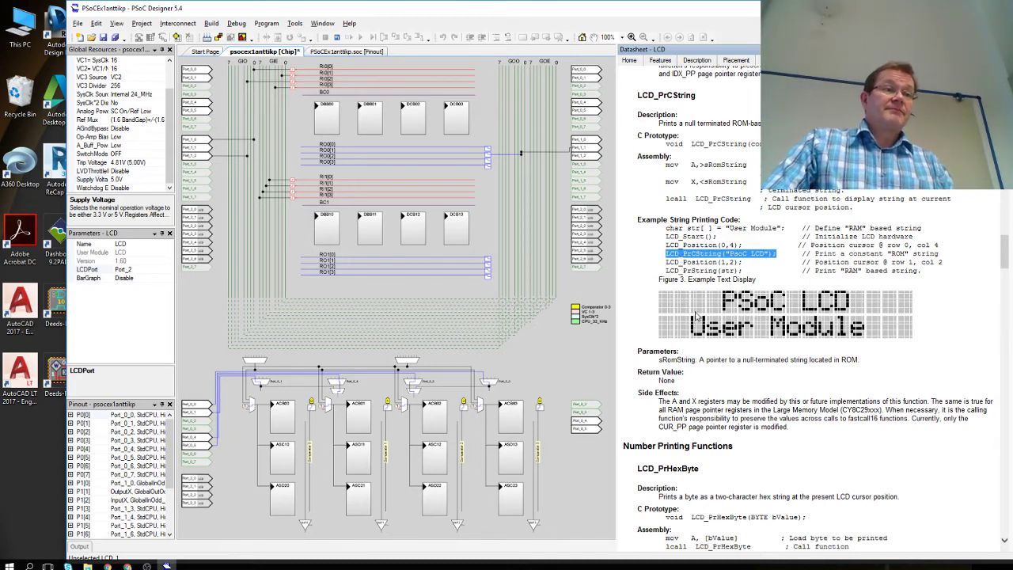
- Read the Number Printing Functions section, highlighting the LCD_PrHexByte and LCD_PrHexInt headings
scroll(682, 261, "down", 5)
scroll(682, 228, "down", 2)
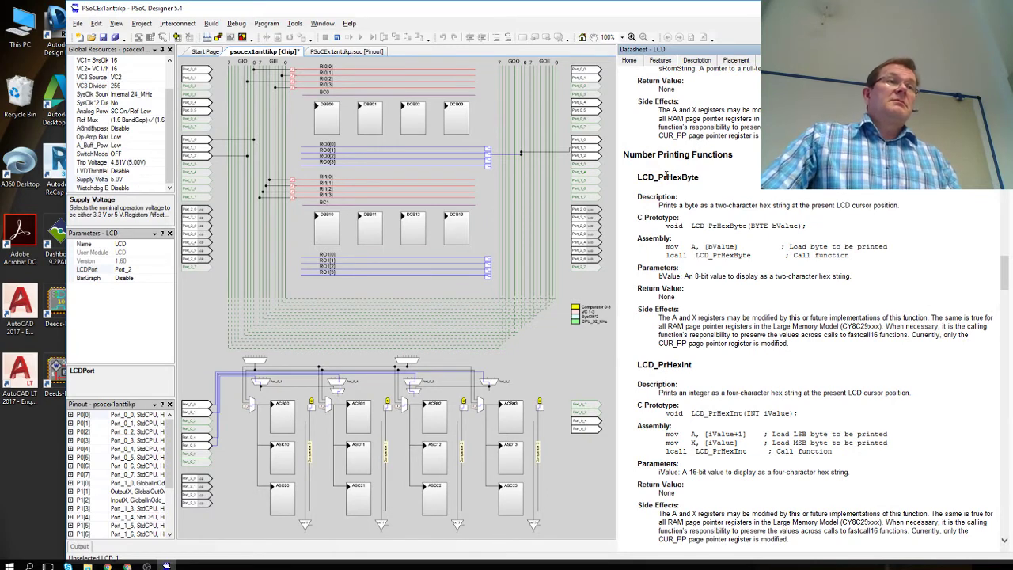
left_click_drag(699, 178, 637, 179)
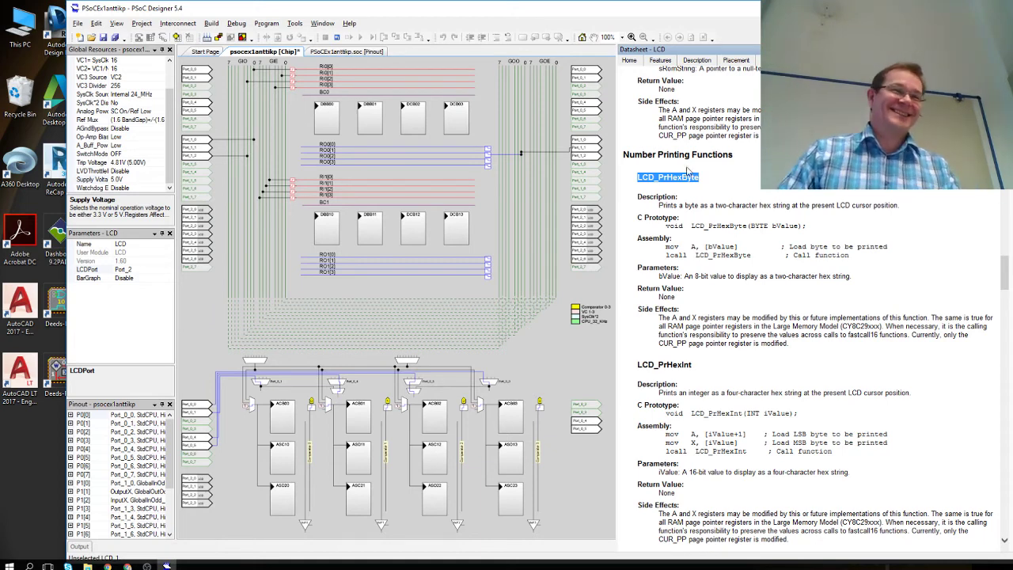
scroll(733, 180, "down", 2)
scroll(733, 180, "down", 2)
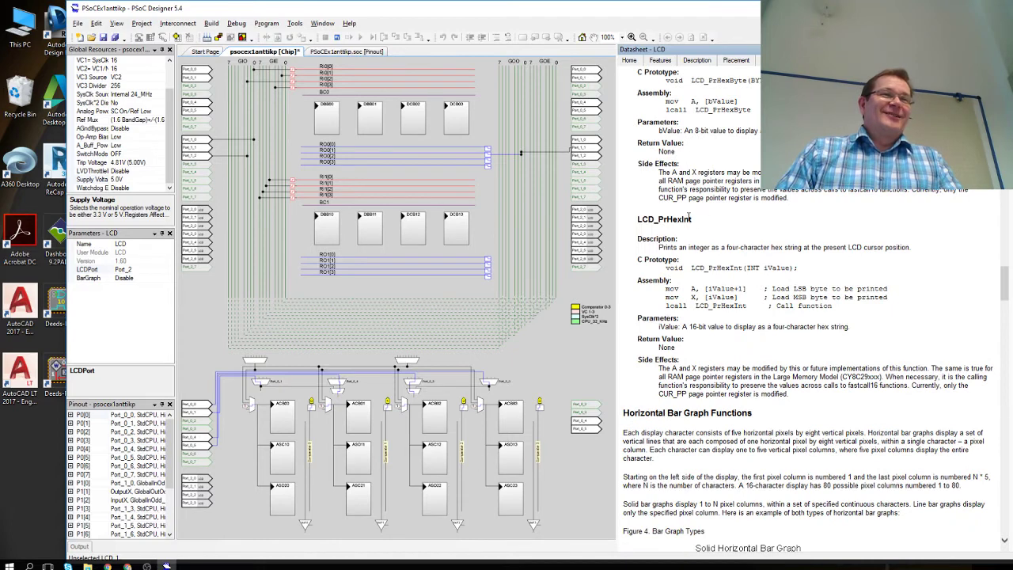
scroll(696, 210, "up", 4)
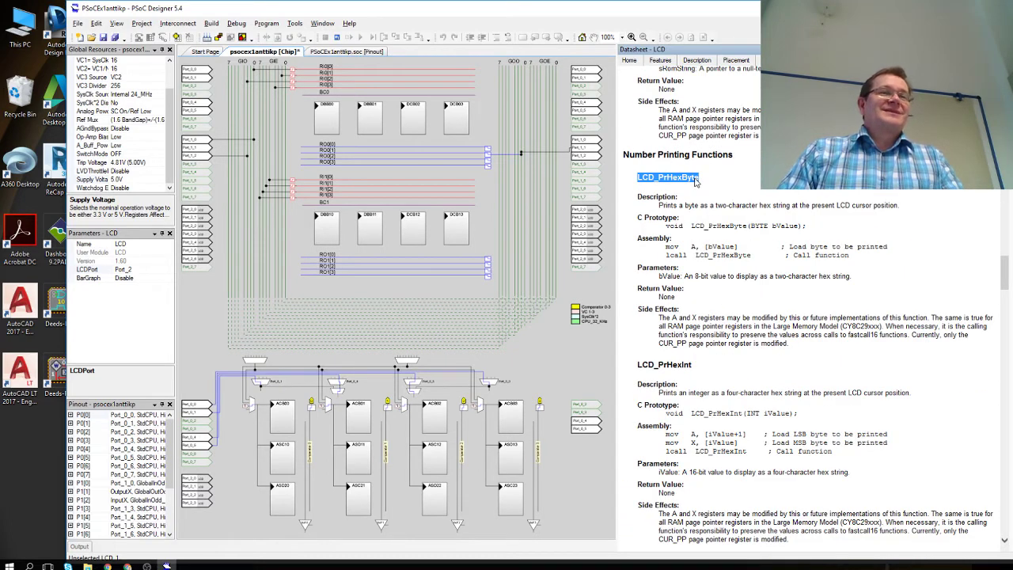
scroll(719, 239, "down", 2)
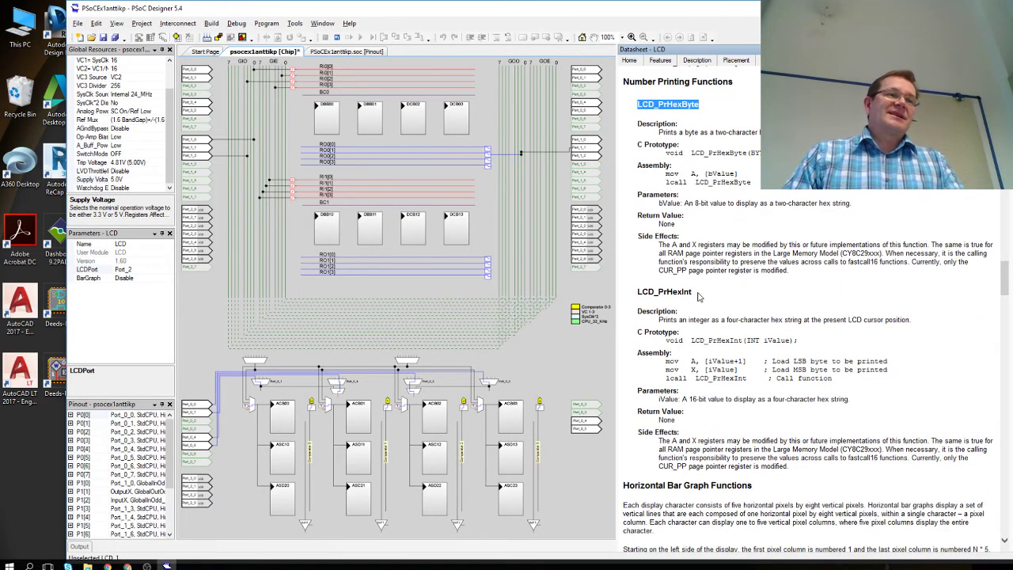
left_click_drag(693, 292, 626, 291)
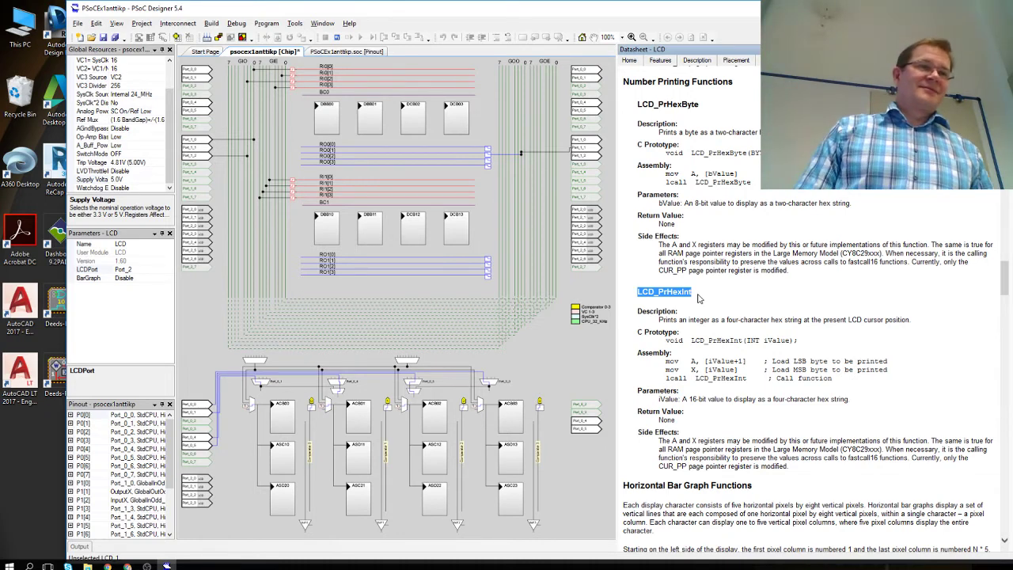
- Review the Horizontal Bar Graph Functions, covering LCD_InitBG, LCD_DrawBG and the example bar graph figures
scroll(775, 307, "down", 8)
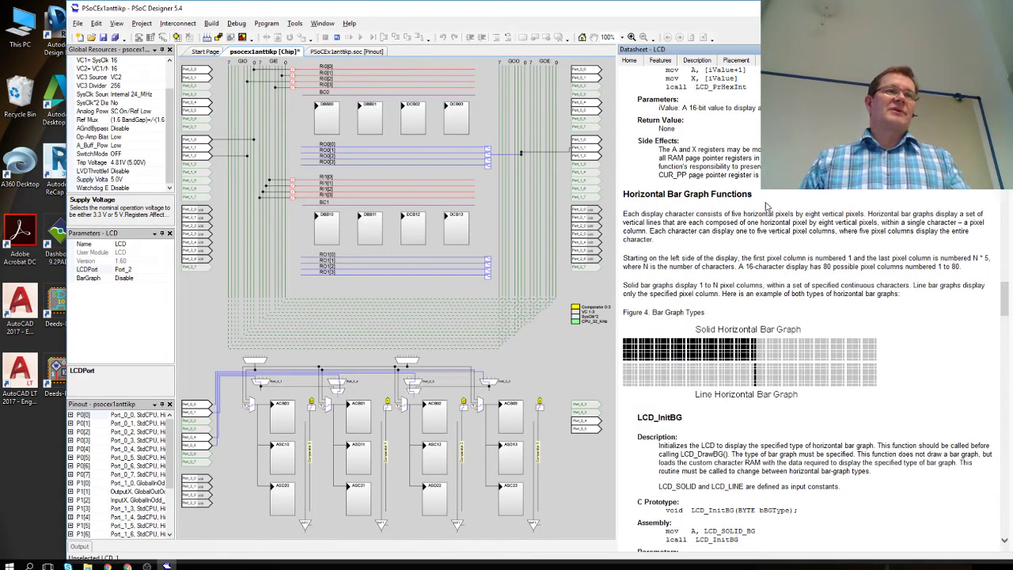
scroll(844, 311, "down", 5)
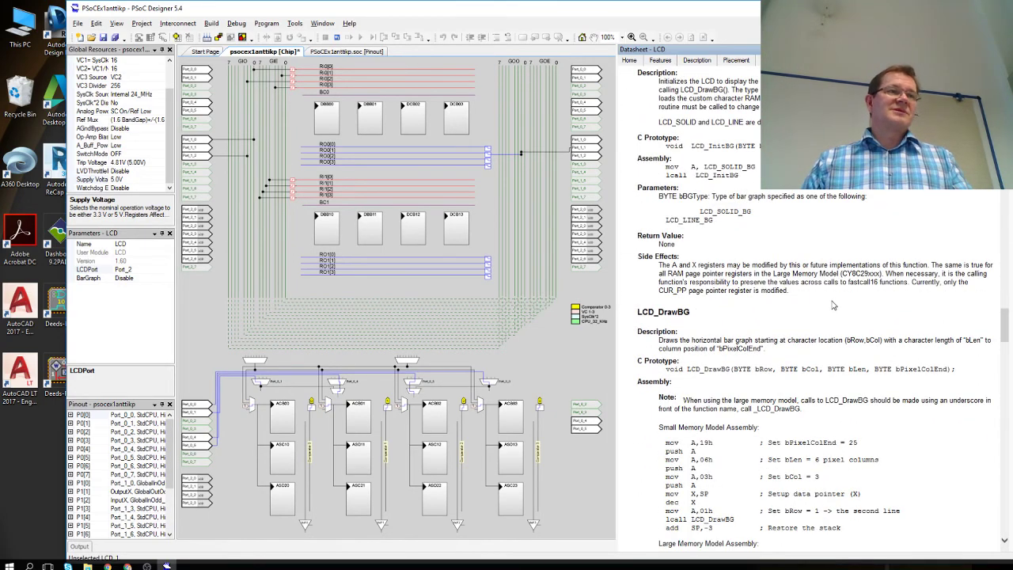
scroll(833, 304, "down", 6)
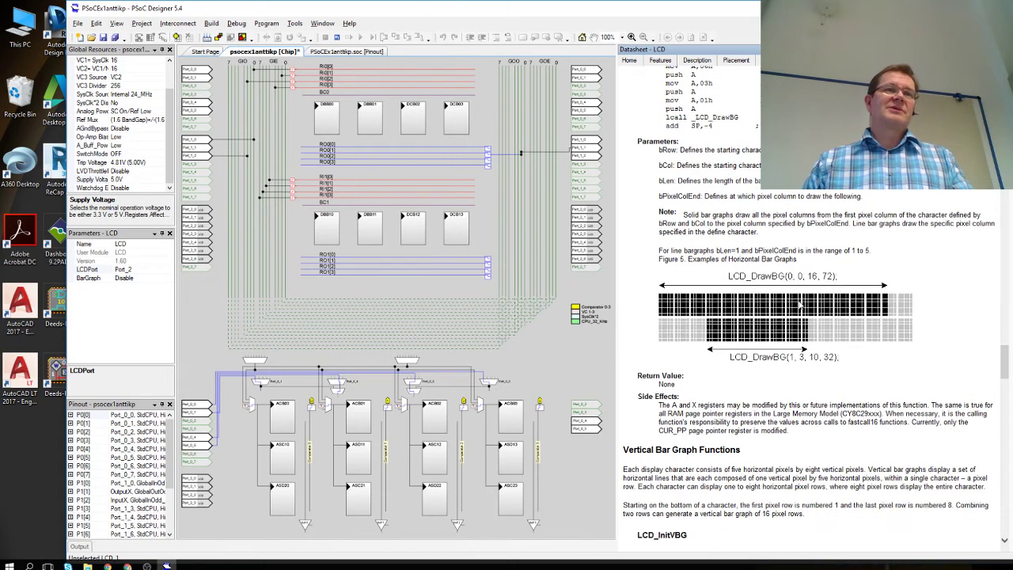
scroll(799, 304, "up", 10)
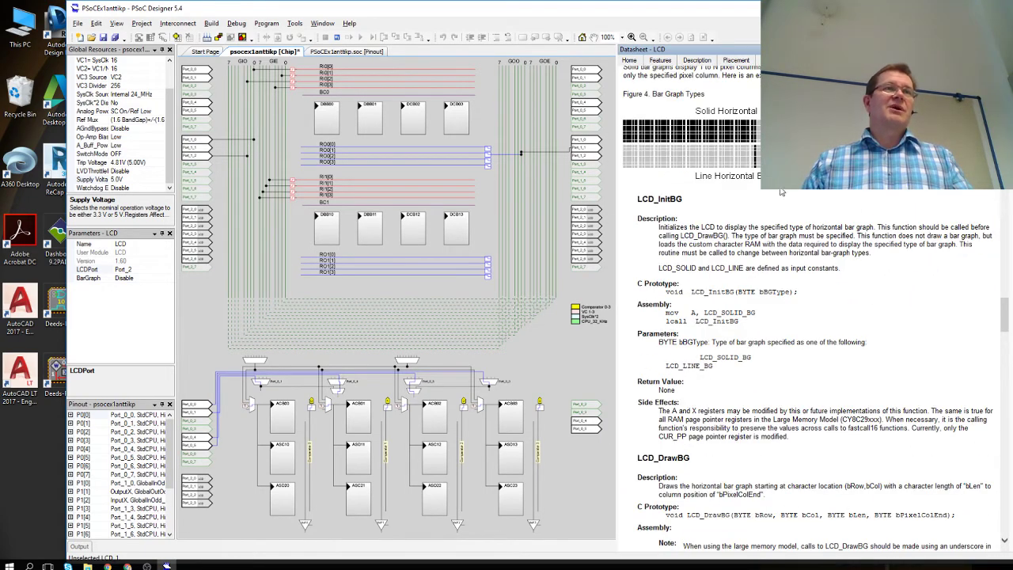
scroll(830, 294, "down", 4)
scroll(829, 295, "down", 10)
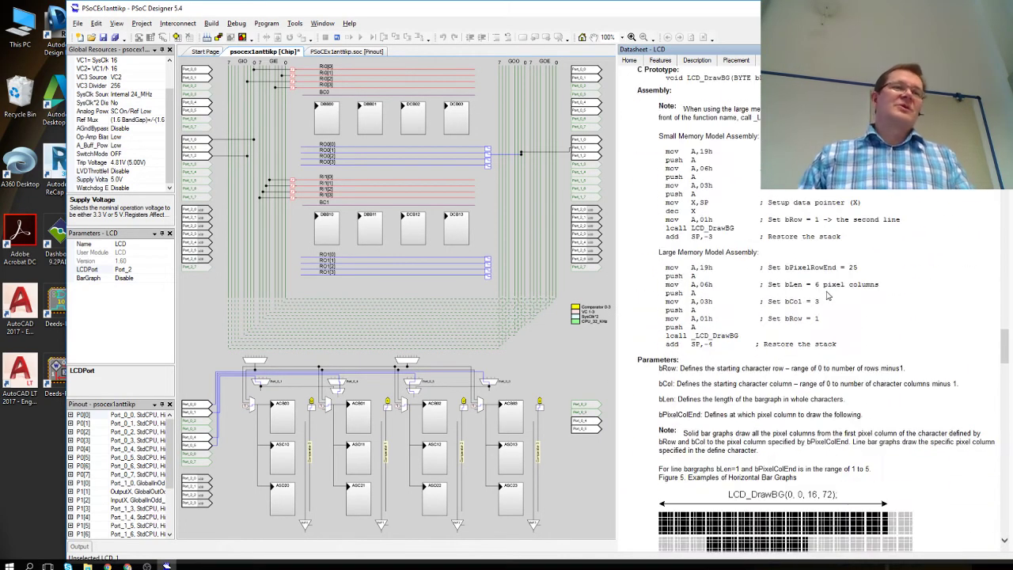
- Review the Vertical Bar Graph Functions, covering LCD_InitVBG, LCD_DrawVBG and the vertical bar graph examples
scroll(825, 288, "down", 6)
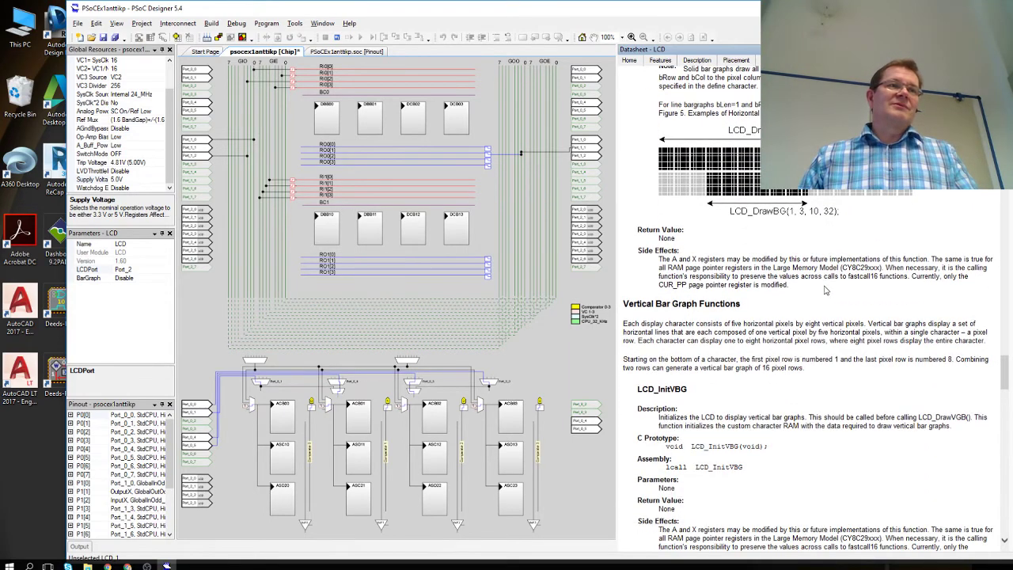
scroll(825, 287, "down", 2)
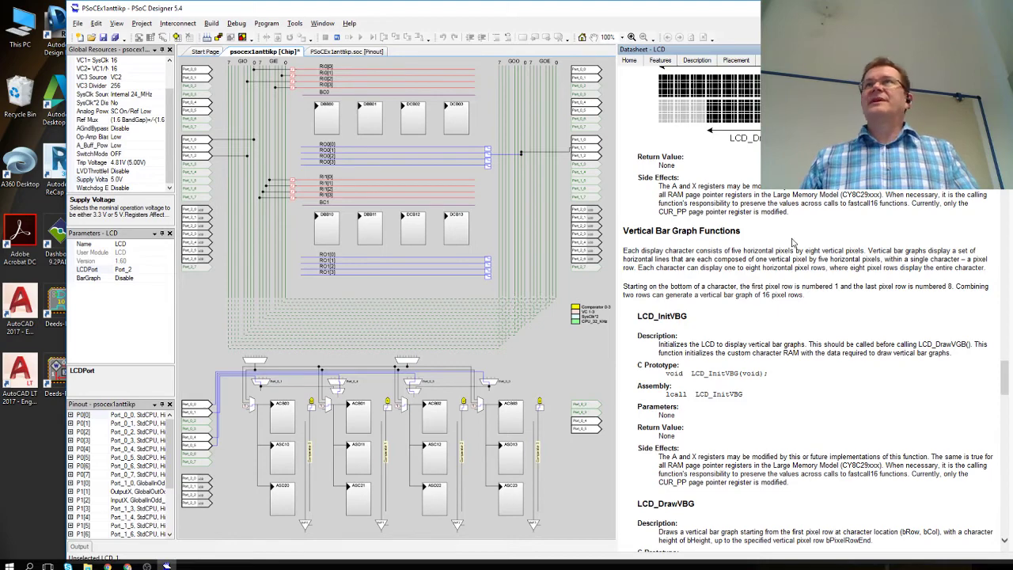
scroll(791, 244, "down", 4)
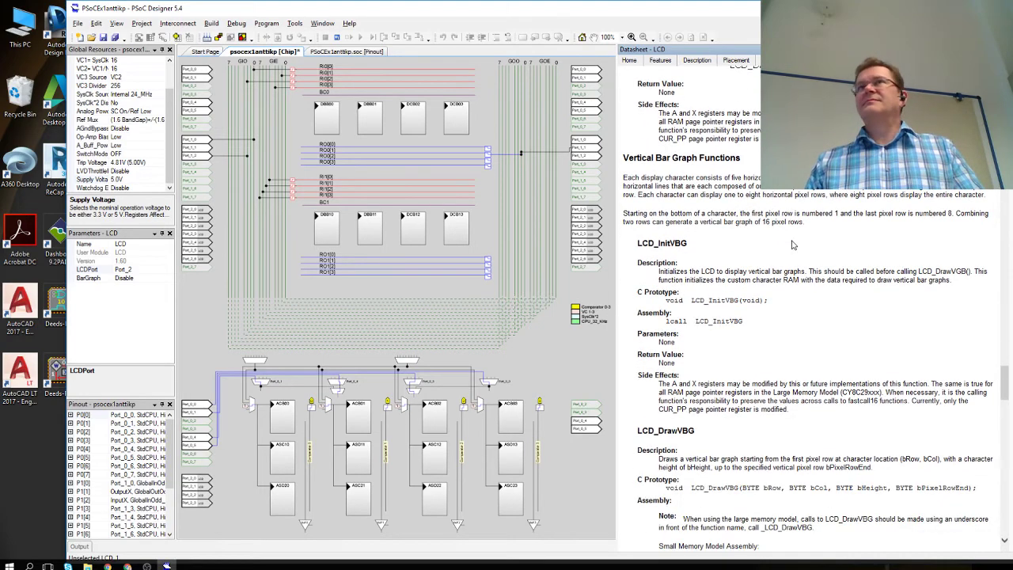
scroll(791, 244, "down", 2)
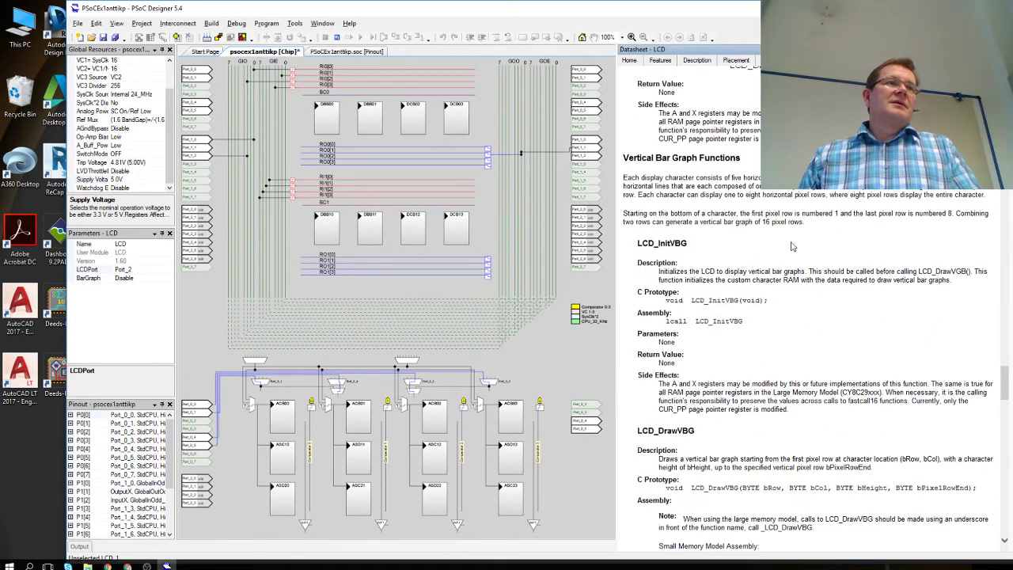
scroll(791, 244, "down", 5)
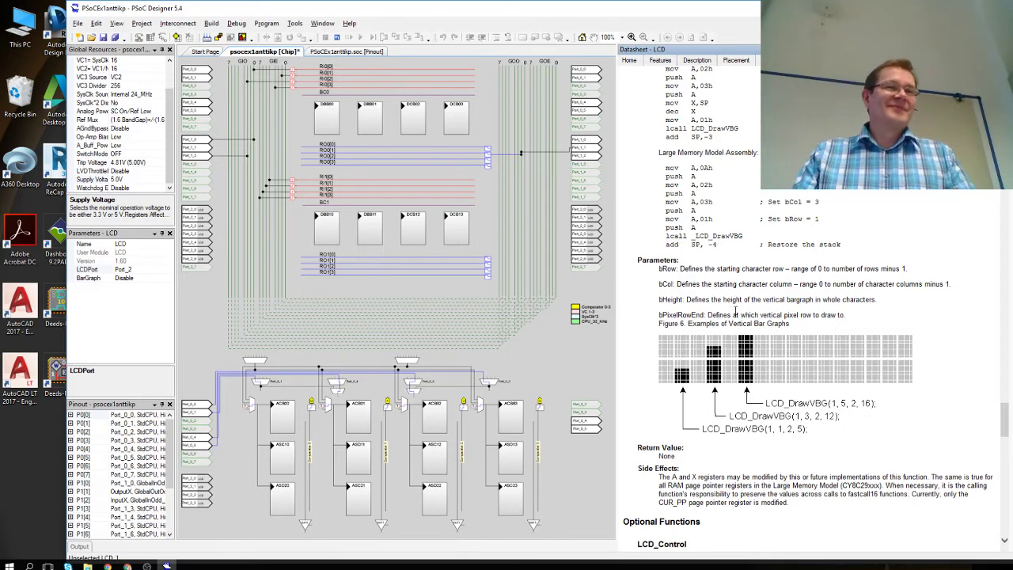
- Read the Optional Functions through to the Sample Firmware Source Code, highlighting the LCD_WriteData and LCD_Delay50u headings
scroll(734, 307, "down", 9)
scroll(735, 307, "down", 2)
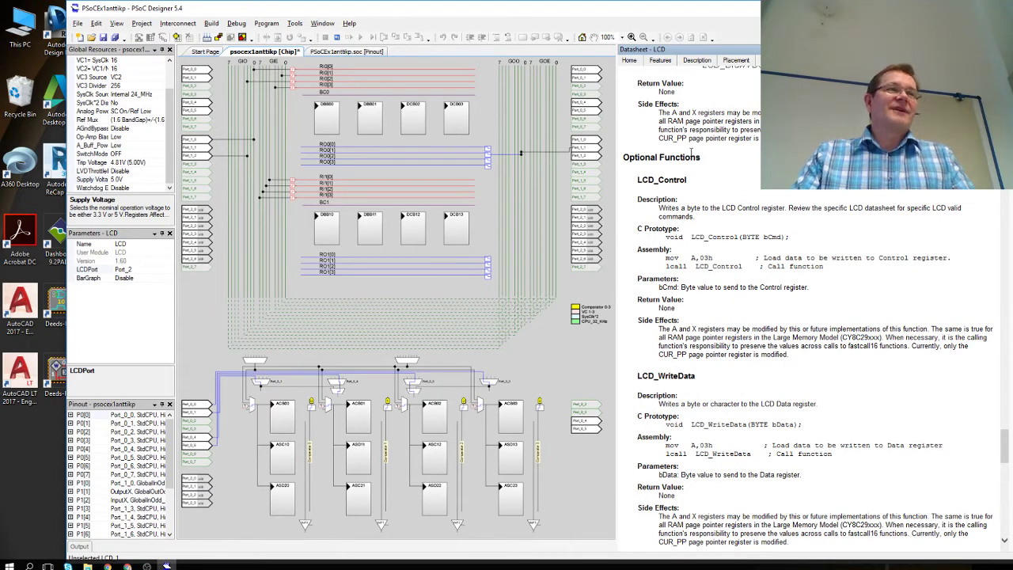
scroll(741, 287, "down", 2)
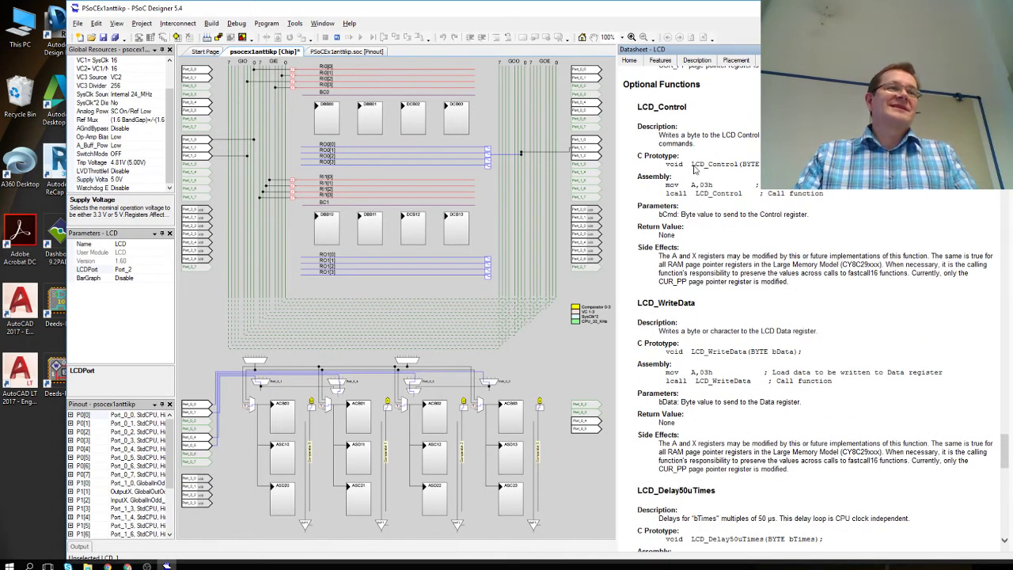
left_click_drag(699, 303, 647, 303)
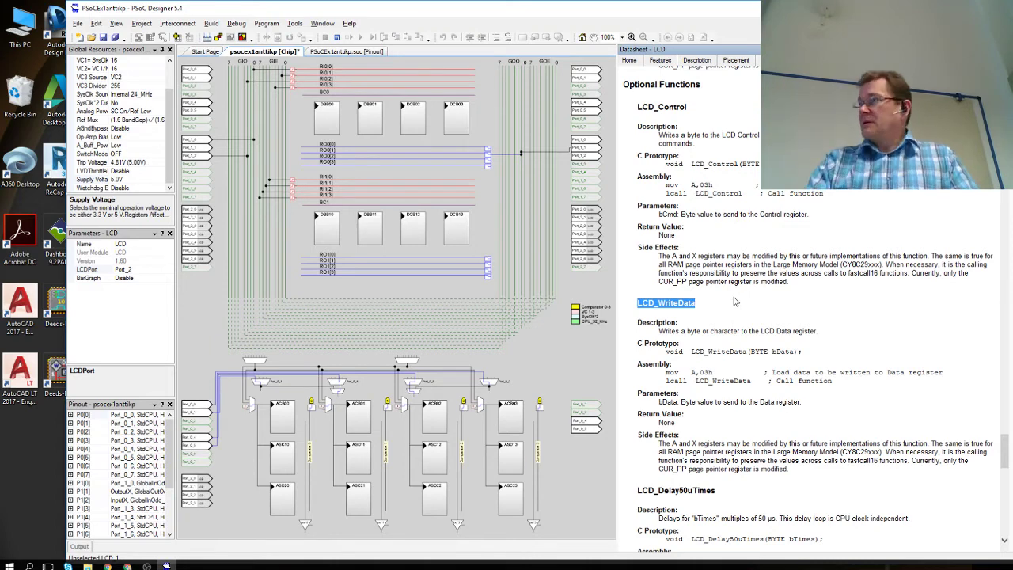
scroll(735, 301, "down", 10)
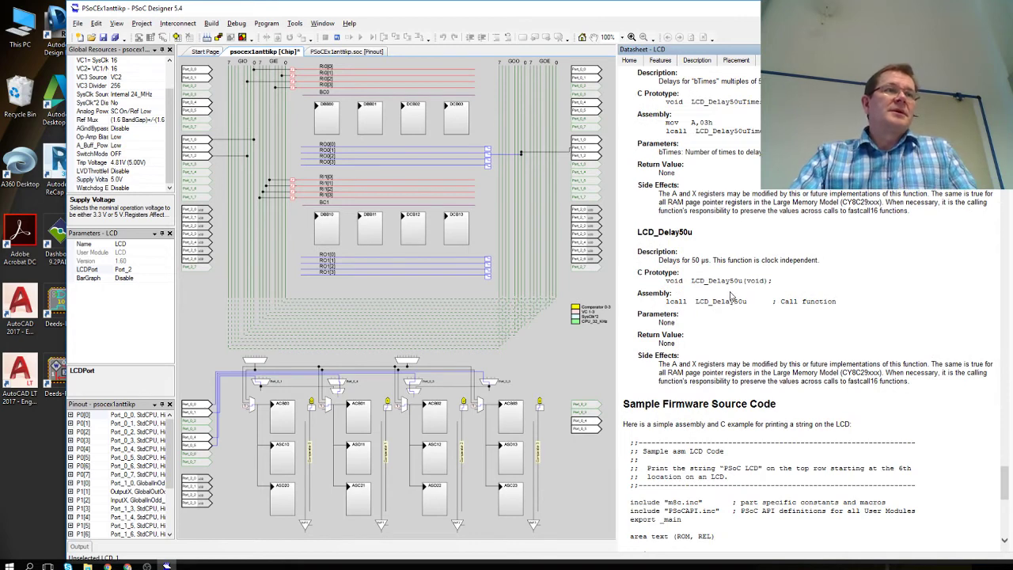
left_click_drag(696, 232, 638, 235)
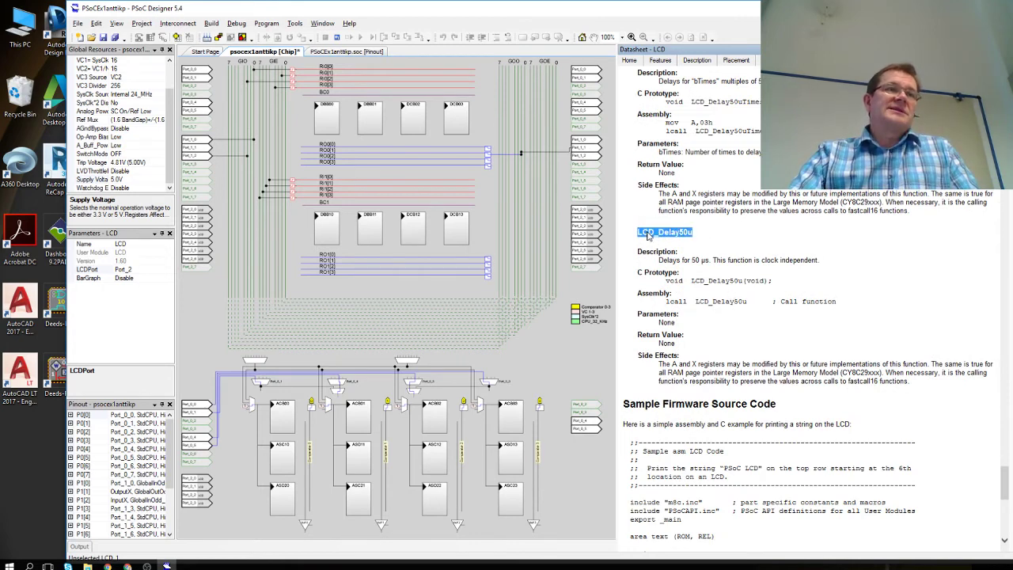
scroll(786, 312, "down", 3)
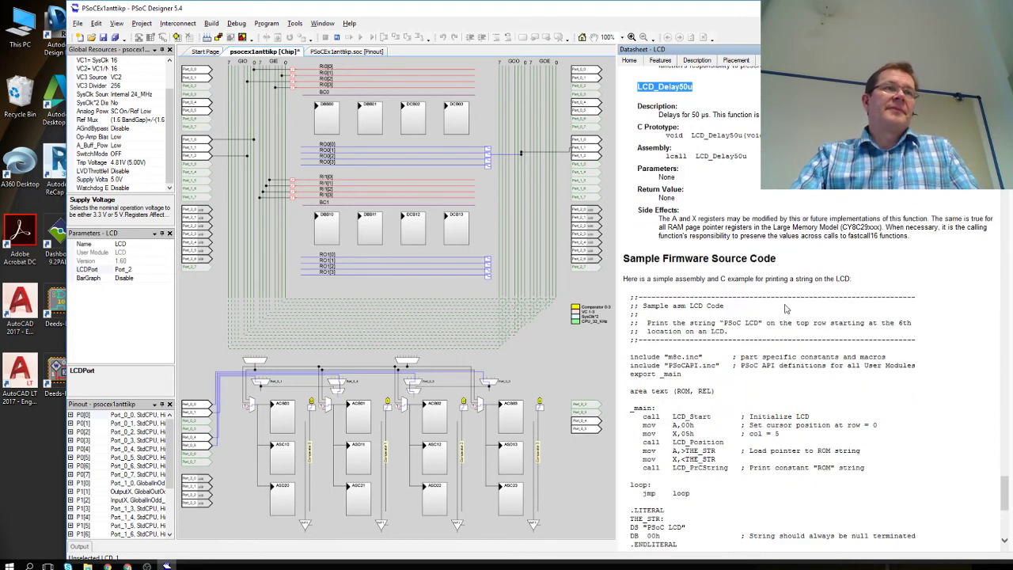
- Read the LCD_Delay50u description and the assembly and C examples under Sample Firmware Source Code, closing the datasheet view when done
scroll(928, 241, "up", 3)
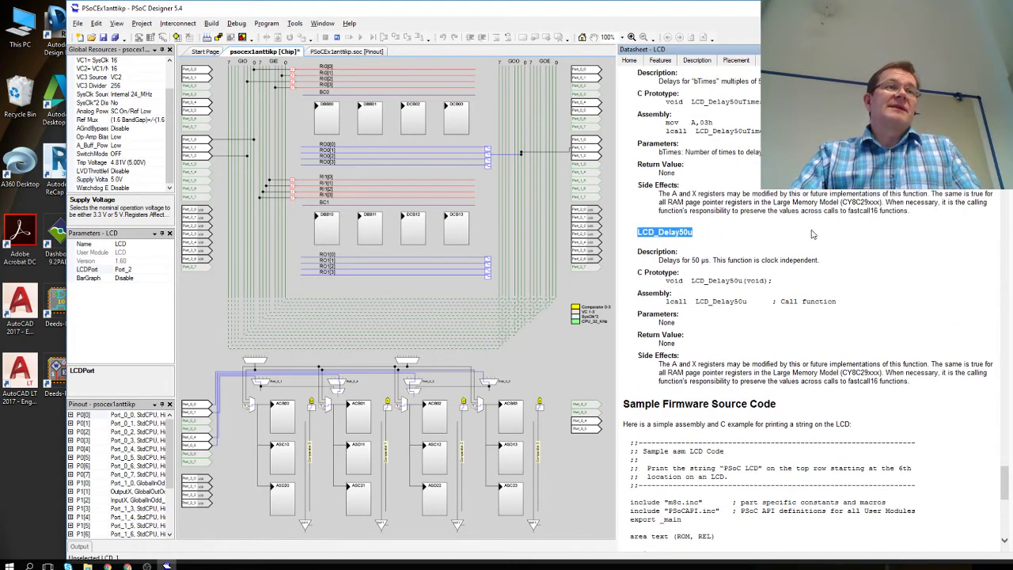
left_click(696, 238)
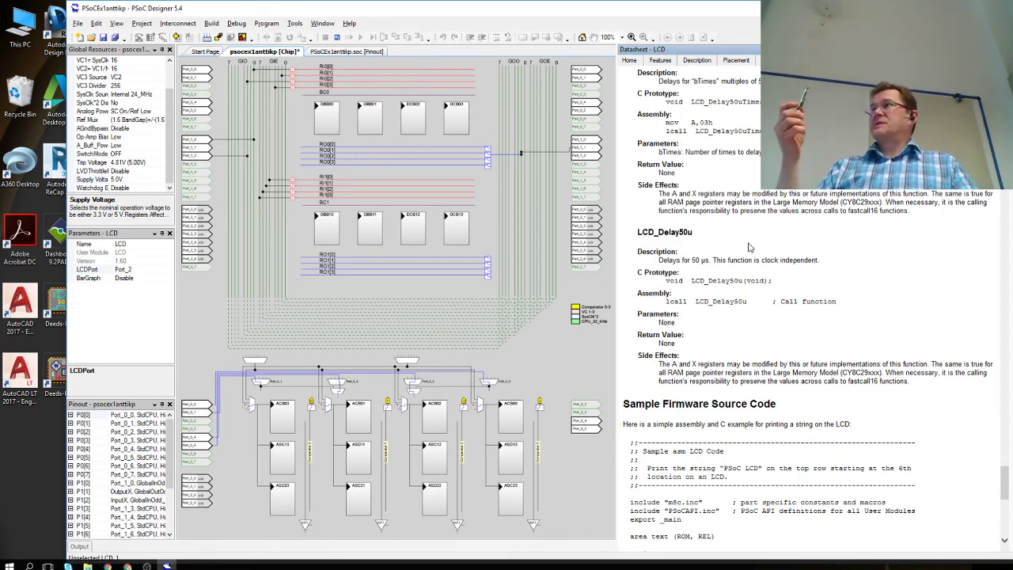
scroll(748, 248, "down", 5)
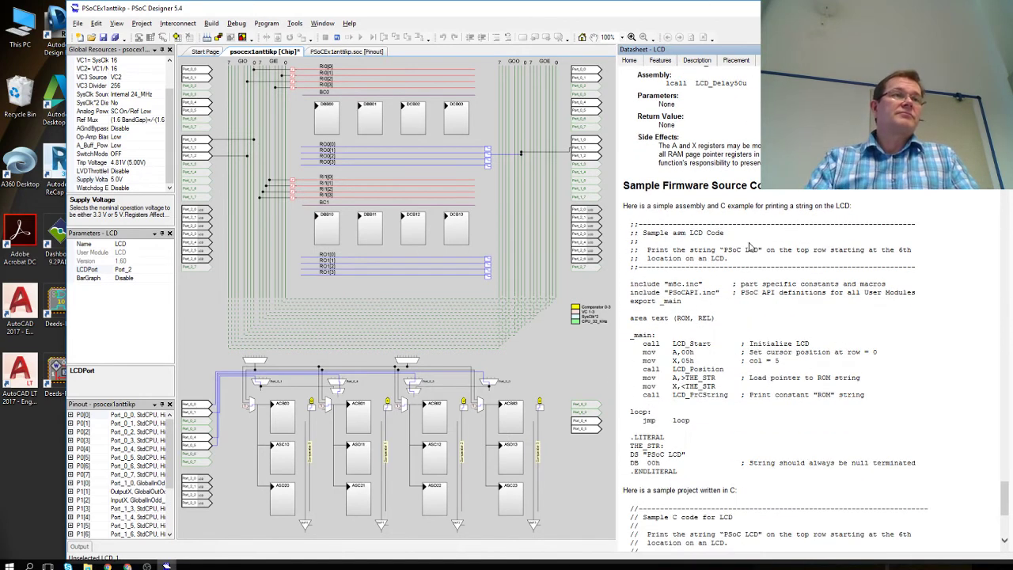
scroll(749, 245, "down", 3)
scroll(748, 247, "up", 3)
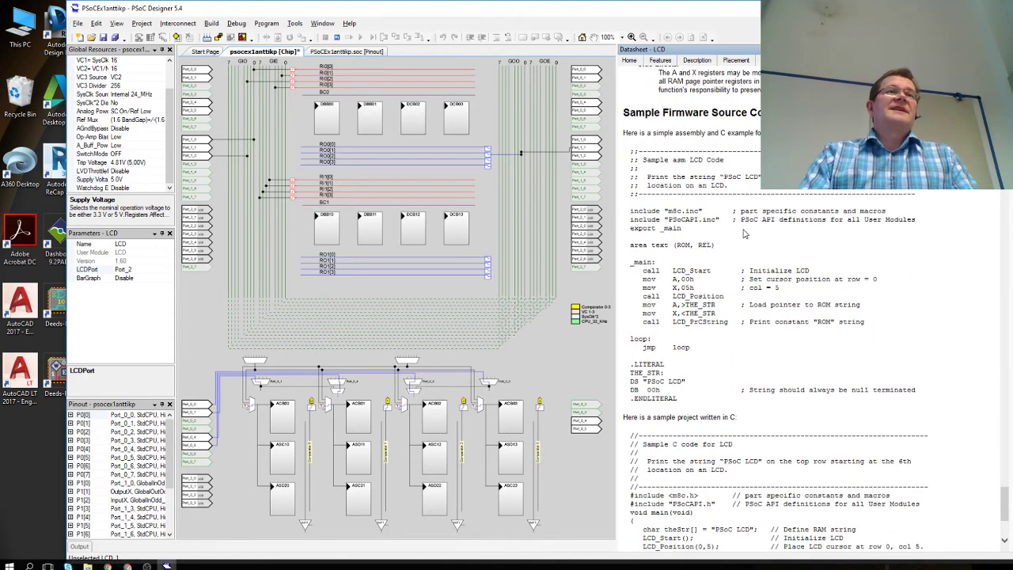
scroll(748, 247, "down", 2)
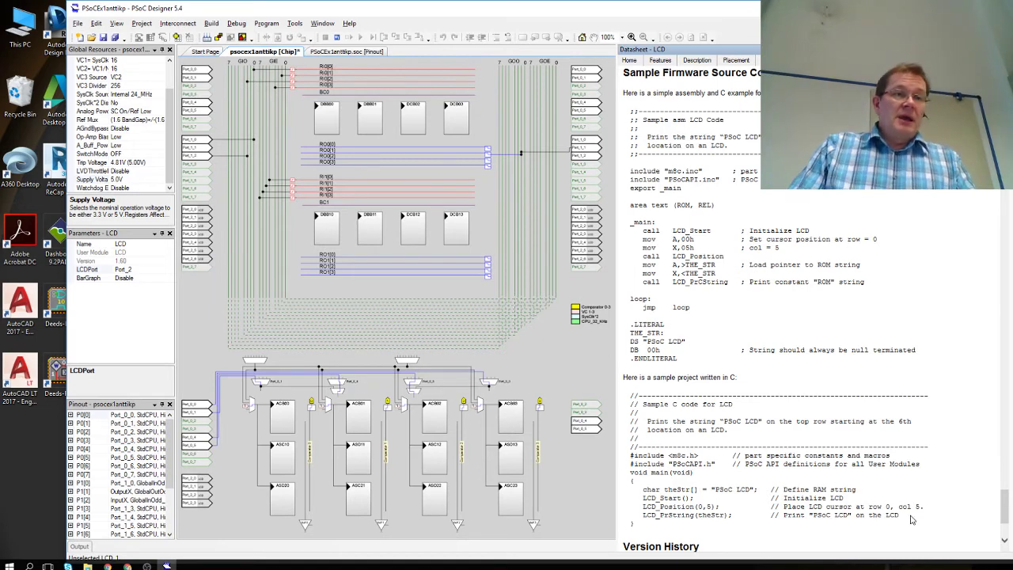
left_click(562, 357)
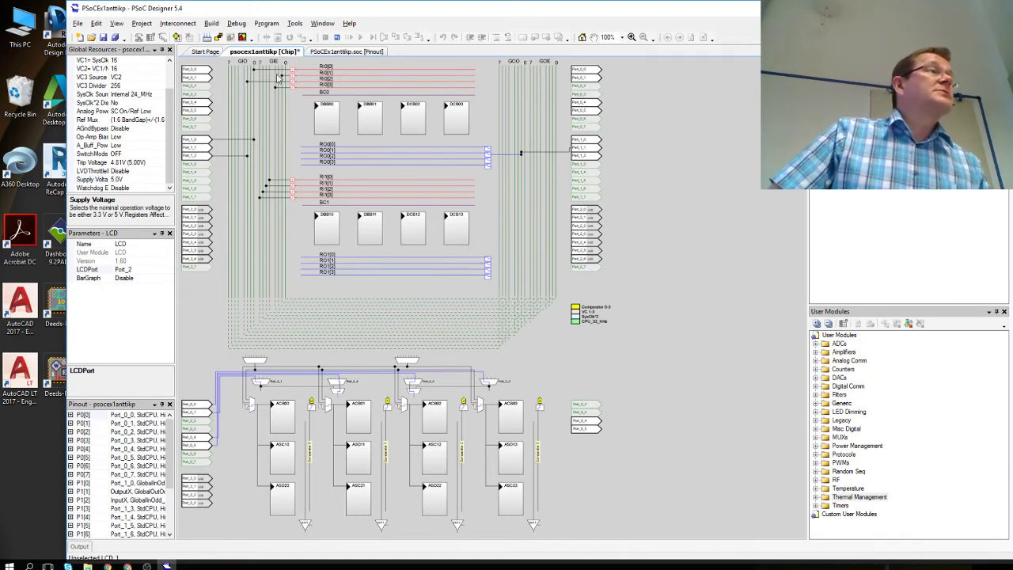
- Generate the configuration files for the project and open the code generation output log
left_click(218, 42)
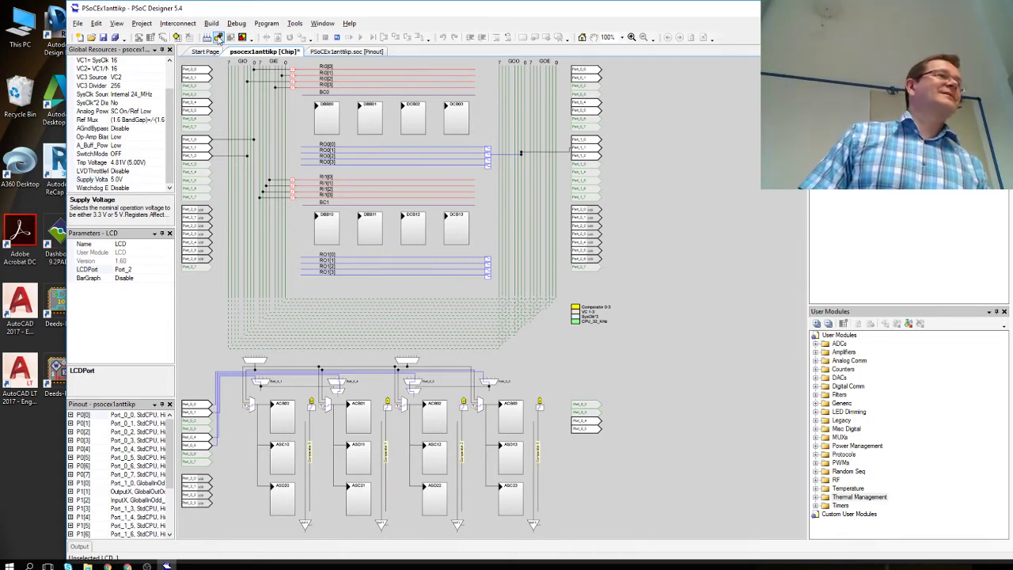
left_click(219, 40)
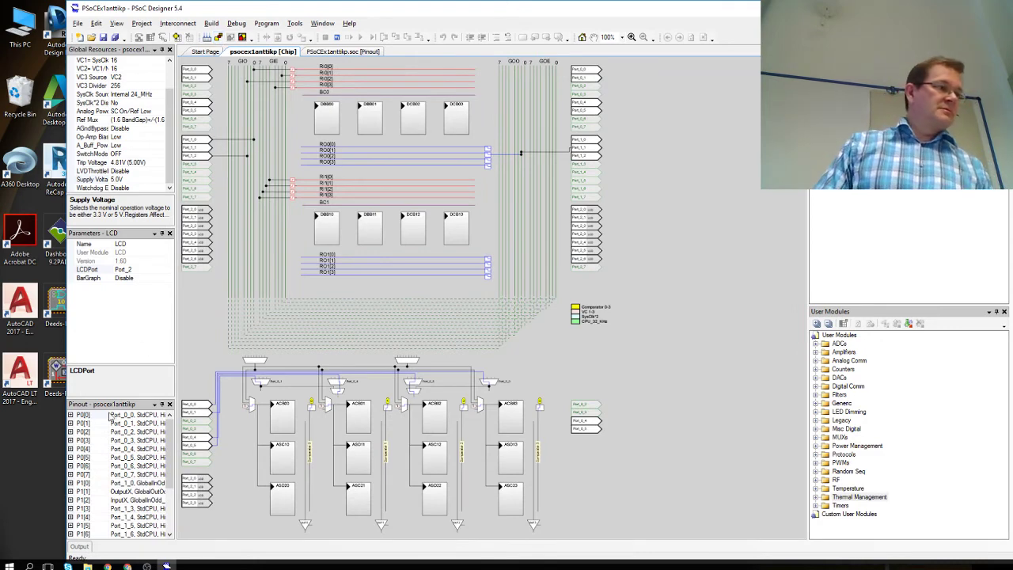
left_click(79, 547)
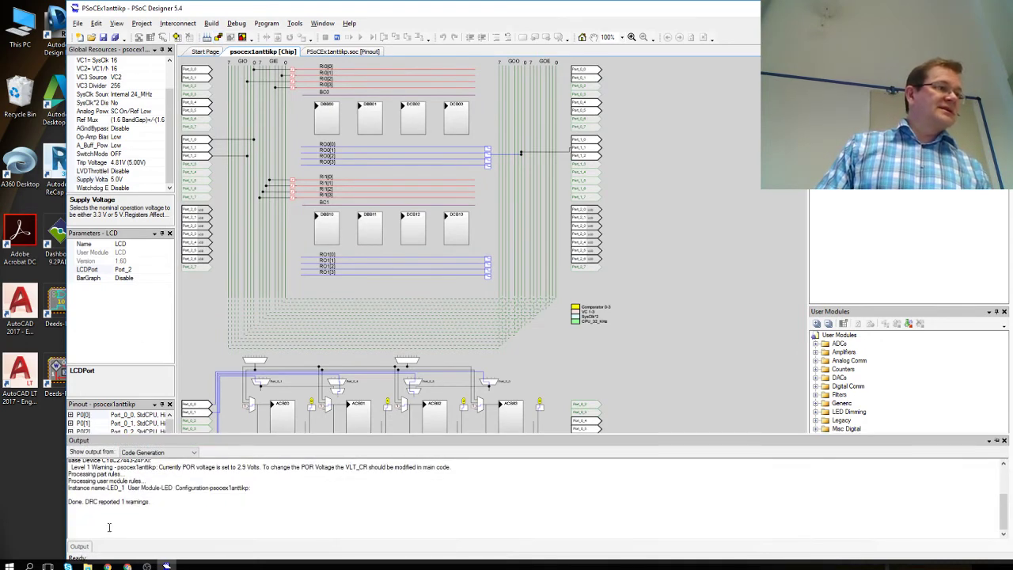
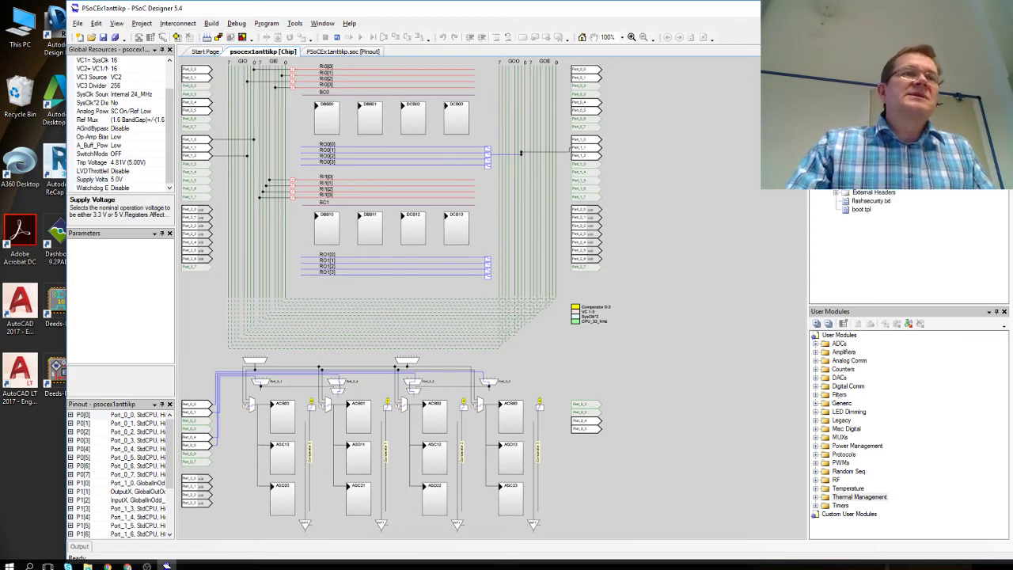
- Inspect the boot.asm properties, the Global Resources settings and the Port_1_1 pin configuration
left_click(855, 170)
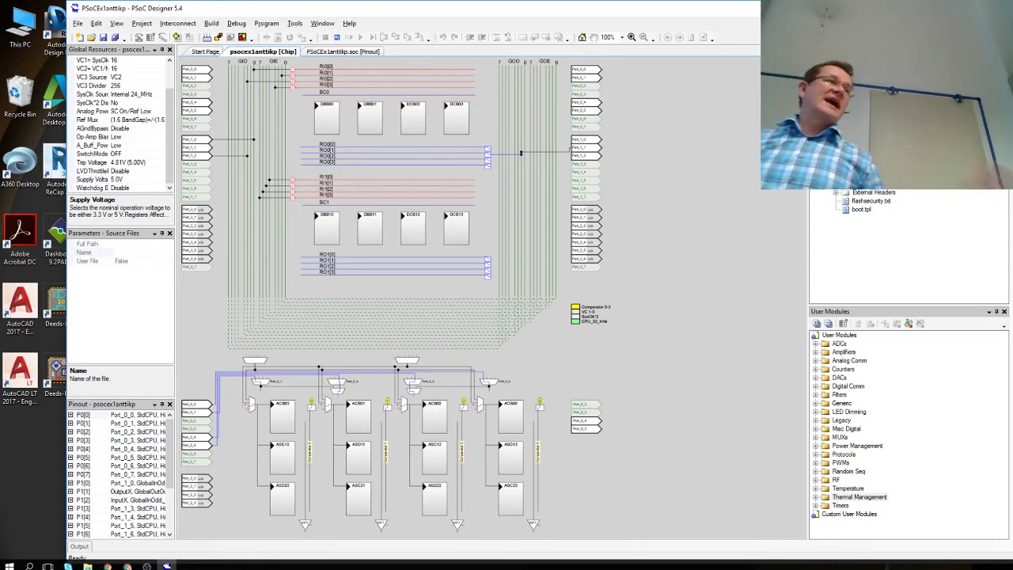
left_click(866, 159)
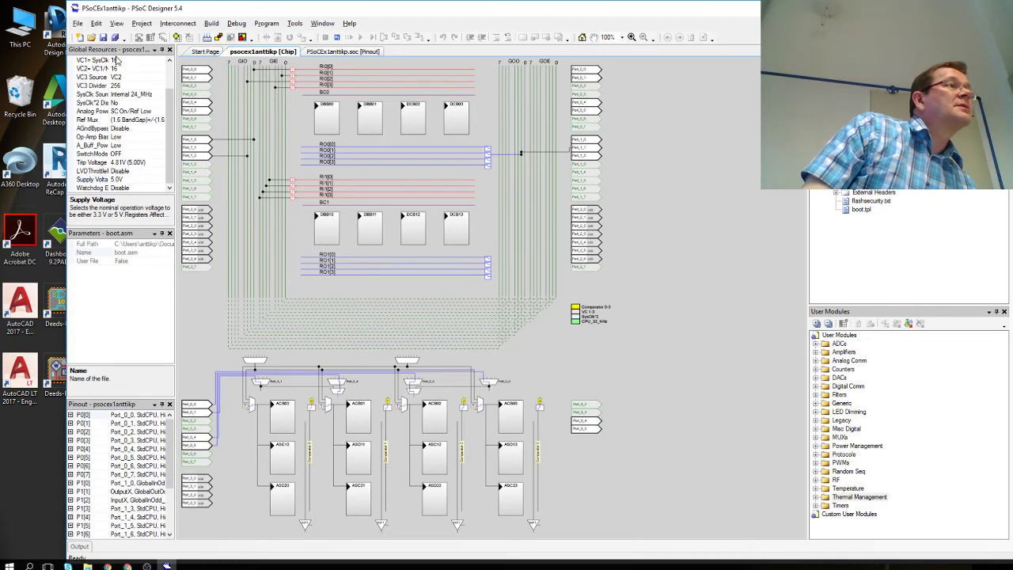
left_click_drag(169, 164, 176, 117)
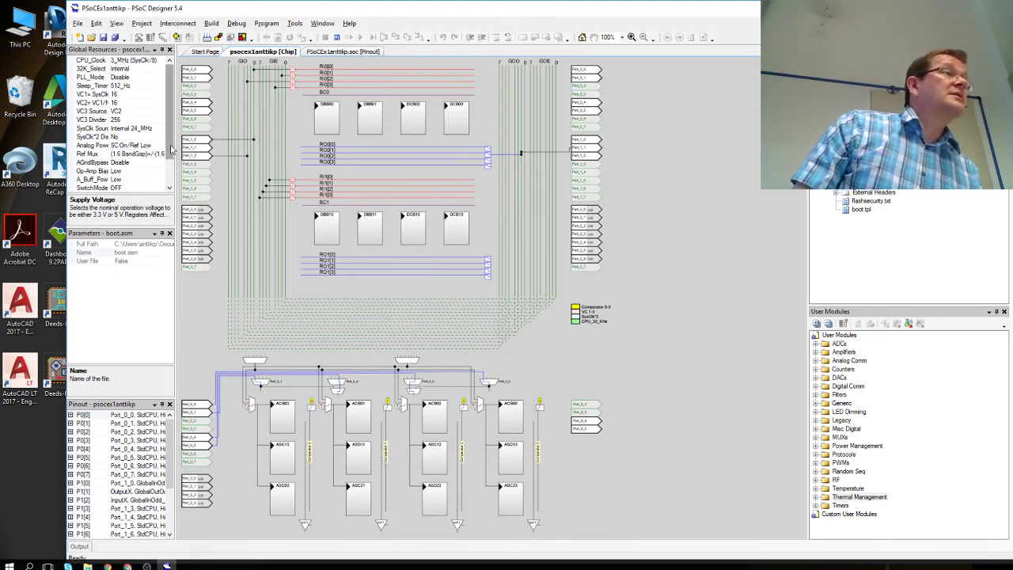
mouse_move(171, 149)
left_mouse_down()
mouse_move(171, 183)
mouse_move(171, 146)
left_mouse_up()
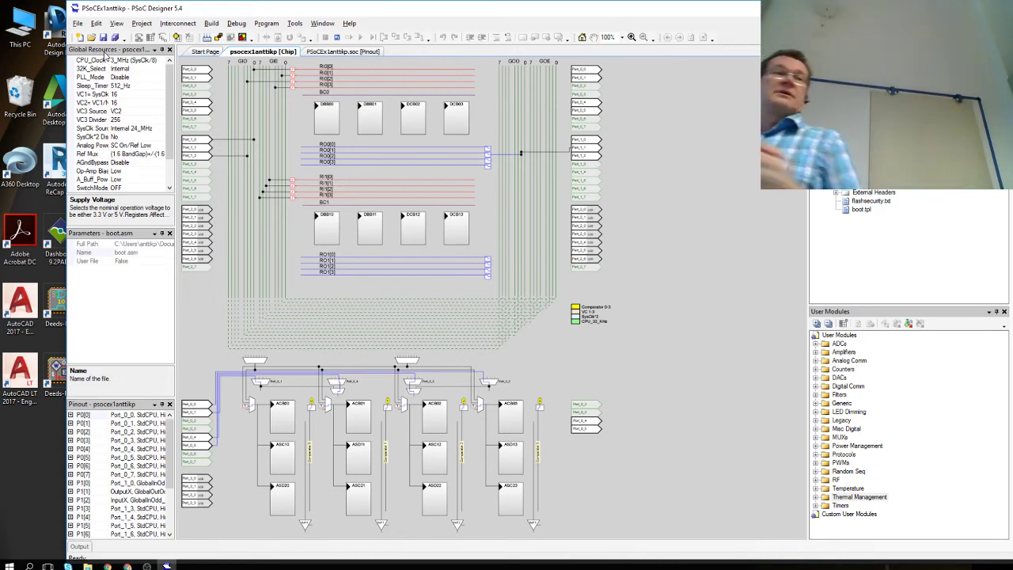
left_click(590, 151)
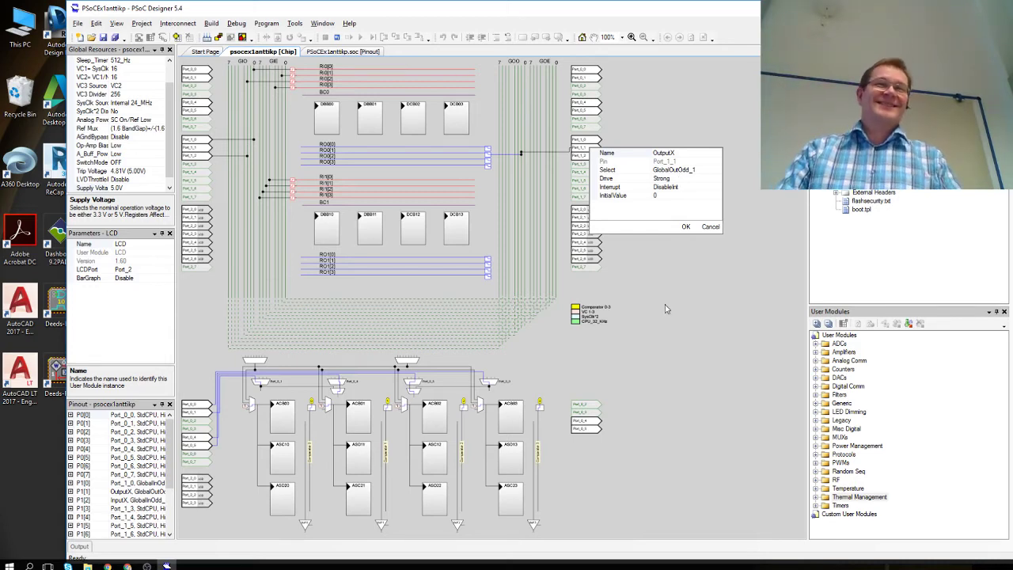
key("Return")
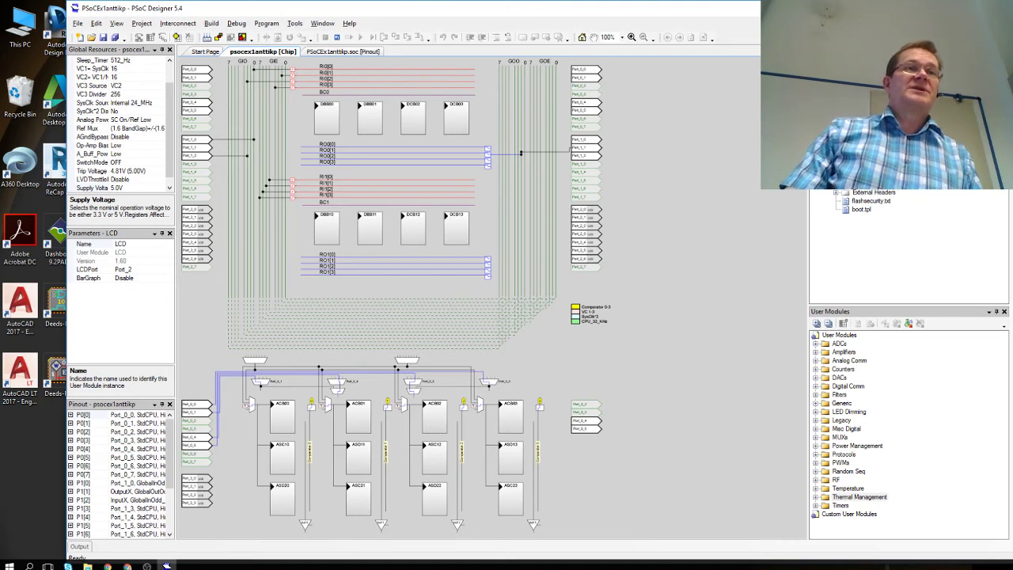
- Open main.c from the project's source files and enlarge the editor text
left_click(869, 151)
double_click(869, 150)
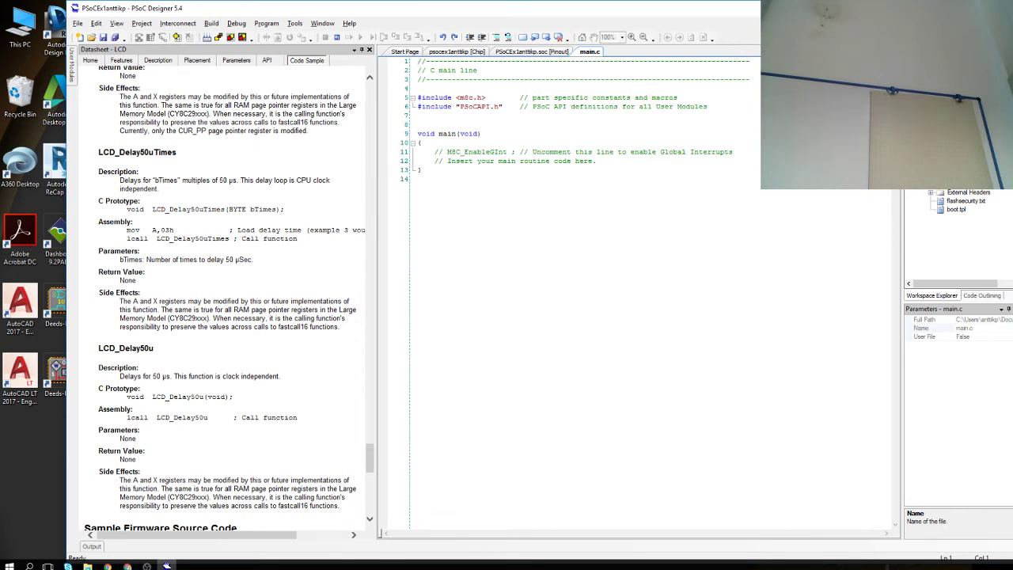
left_click(731, 232)
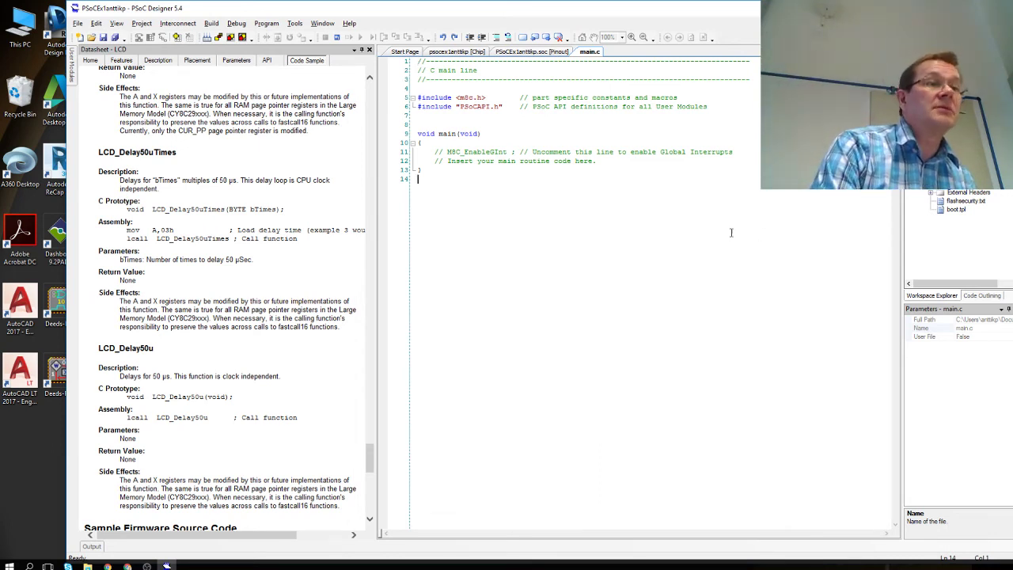
scroll(731, 232, "up", 3)
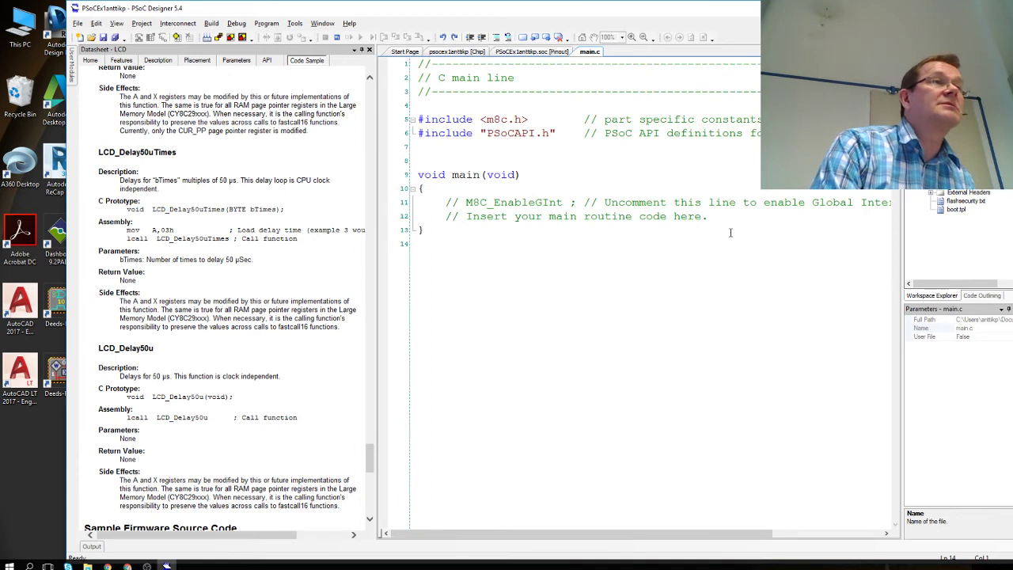
scroll(731, 232, "up", 1)
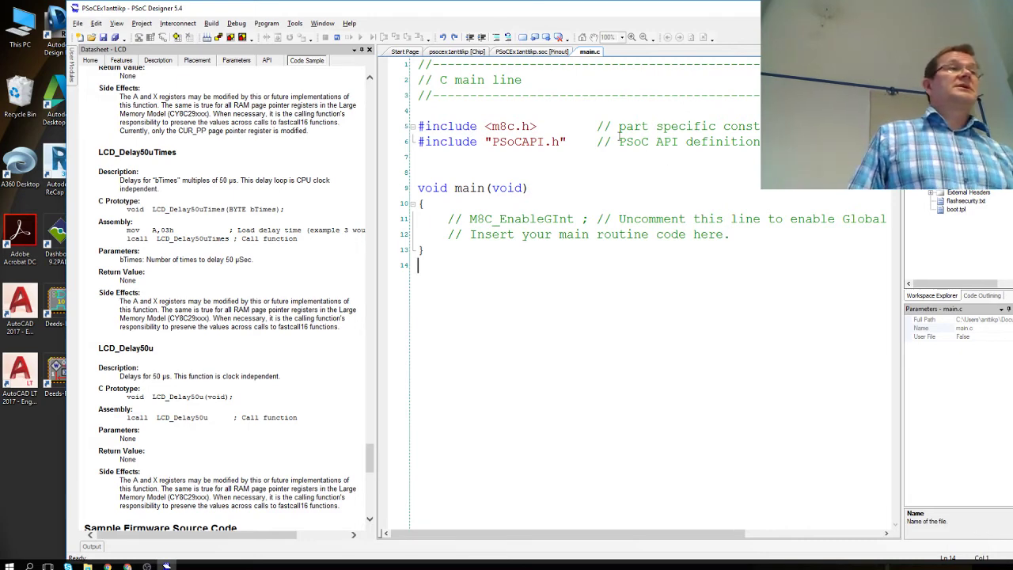
- Replace the "C main line" header comment in main.c with "PSoC course excercise 1"
left_click_drag(440, 80, 530, 80)
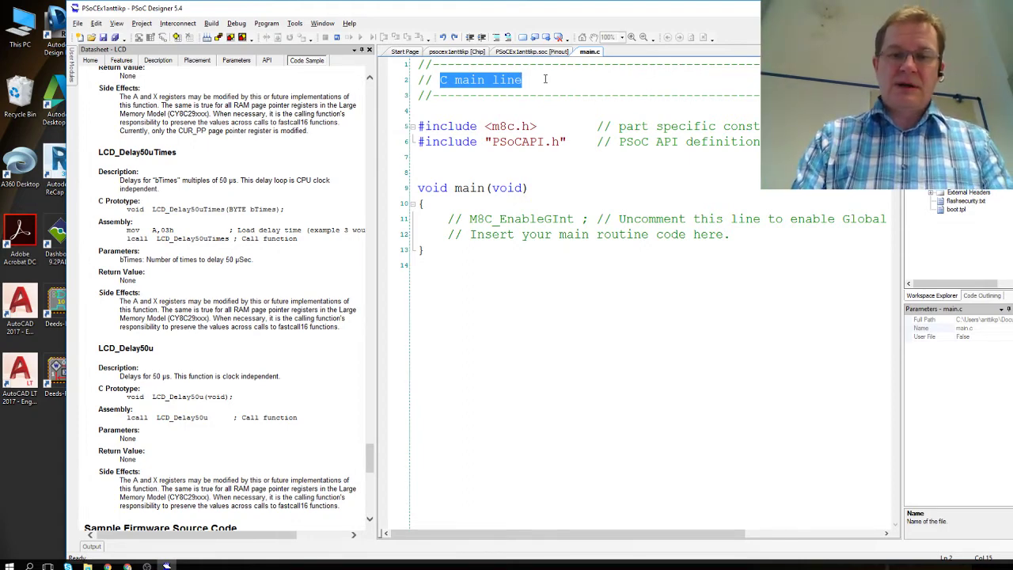
type("P")
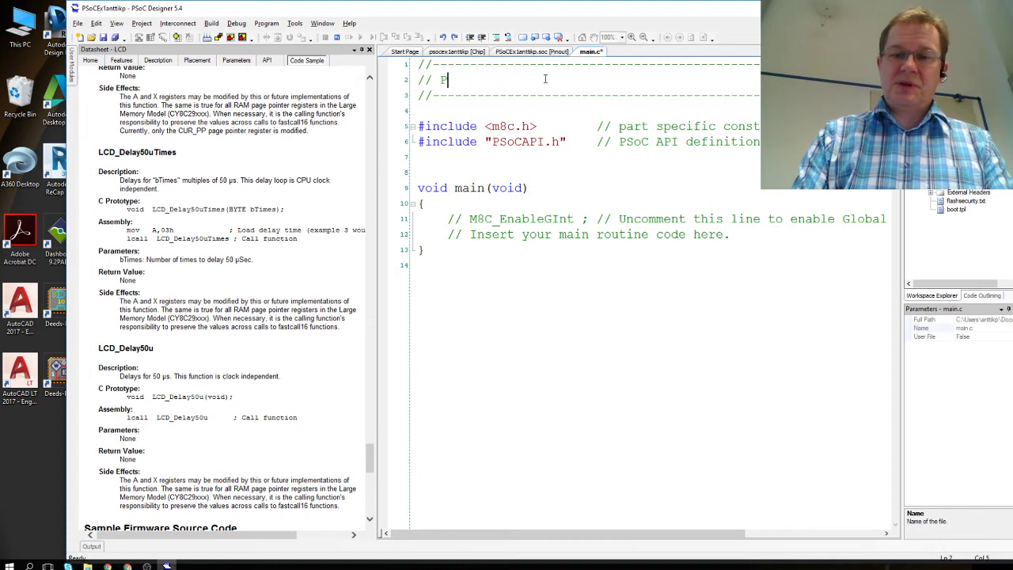
type("SoC course ex")
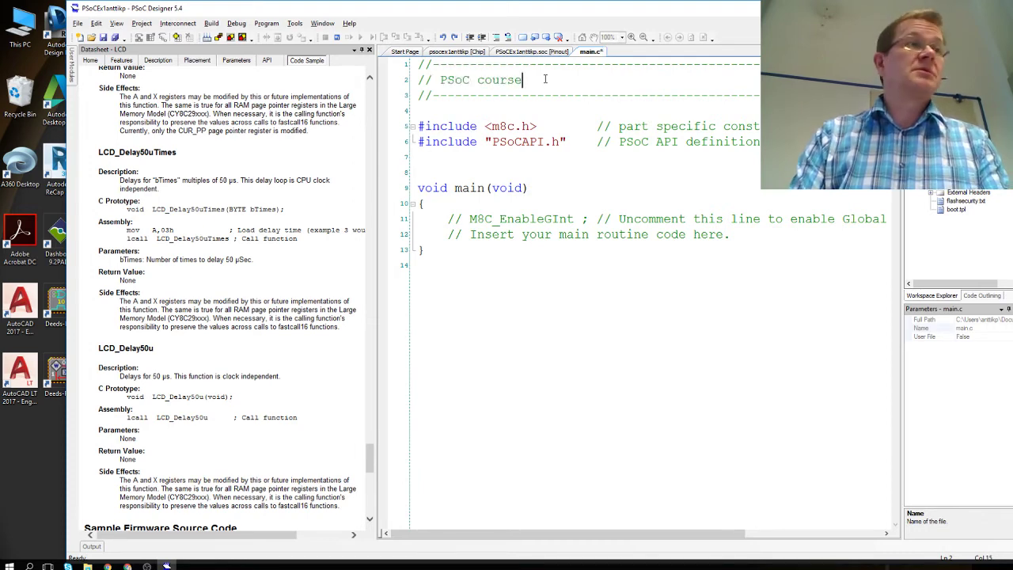
key("alt")
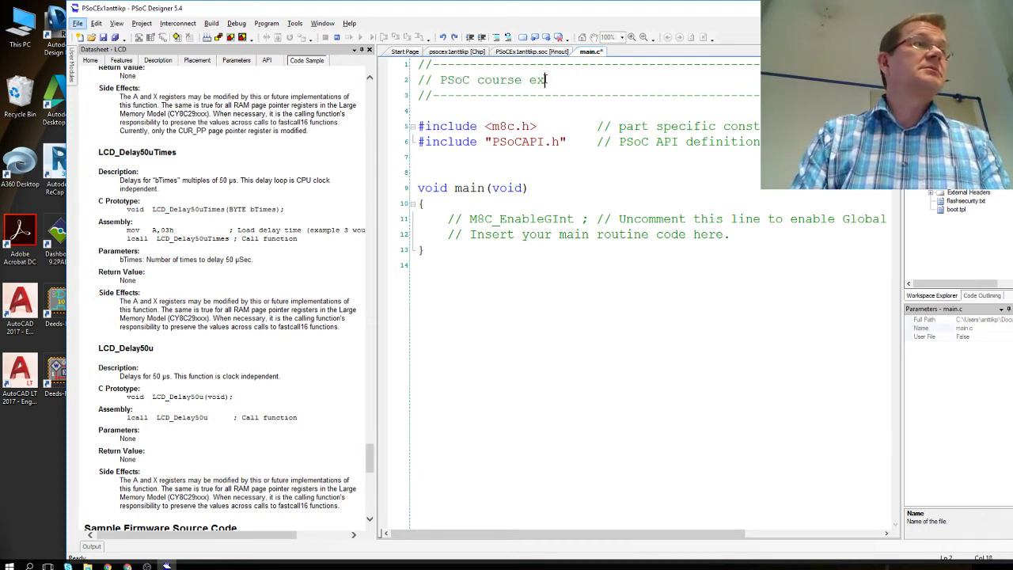
key("Escape")
type("co")
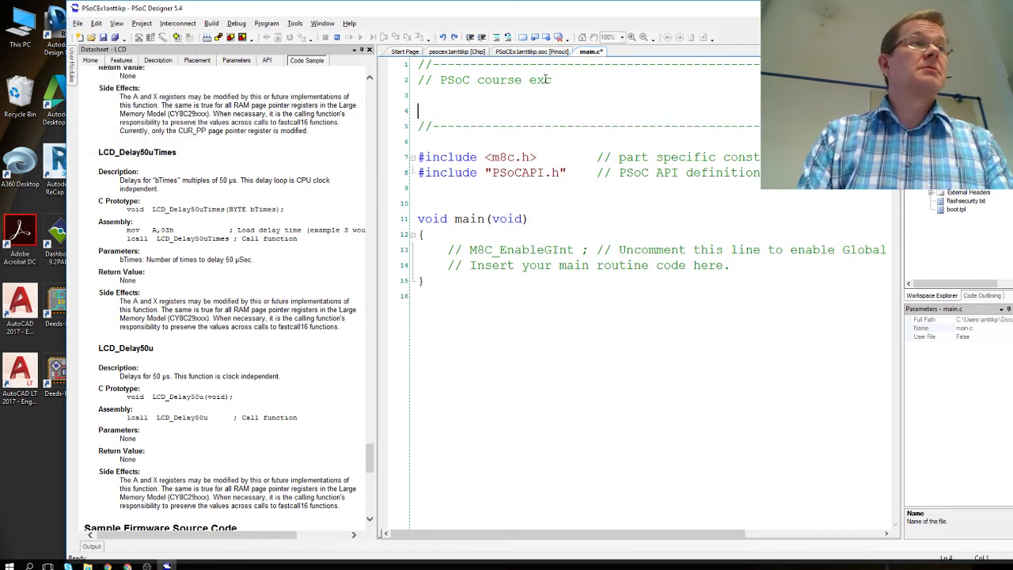
key("BackSpace")
type("ise")
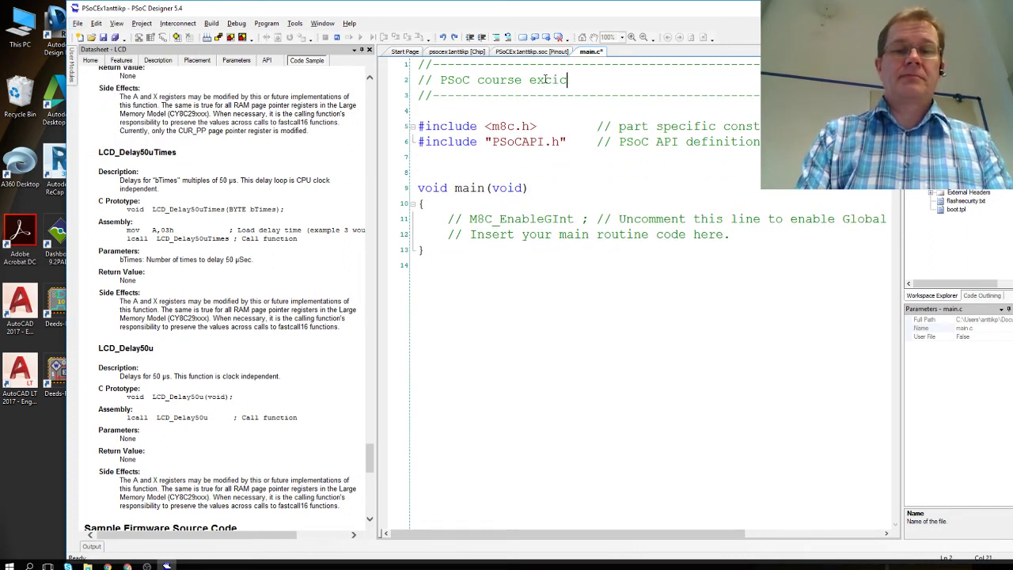
key("BackSpace")
key("BackSpace")
key("BackSpace")
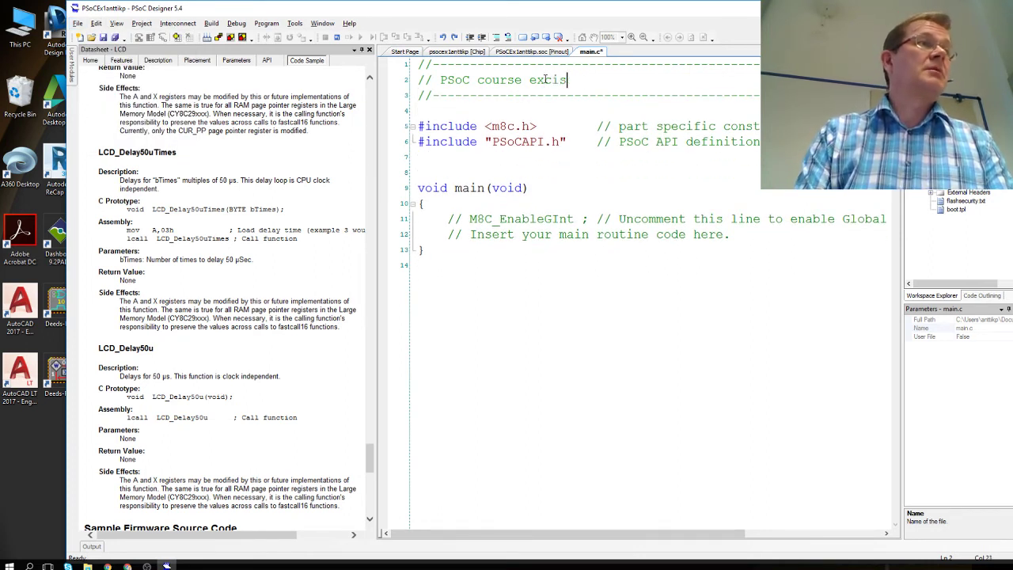
type("ercise")
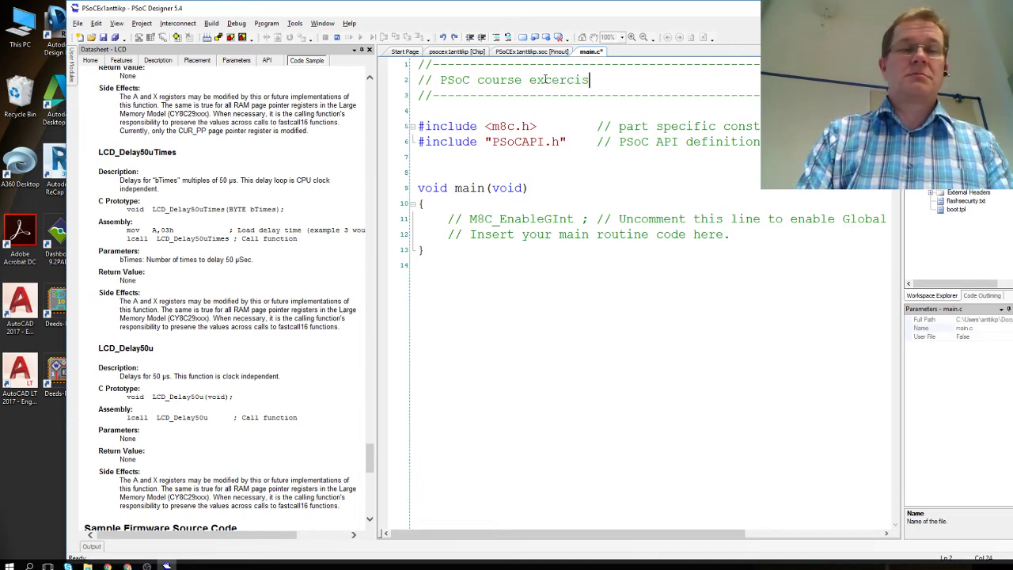
type(" 1")
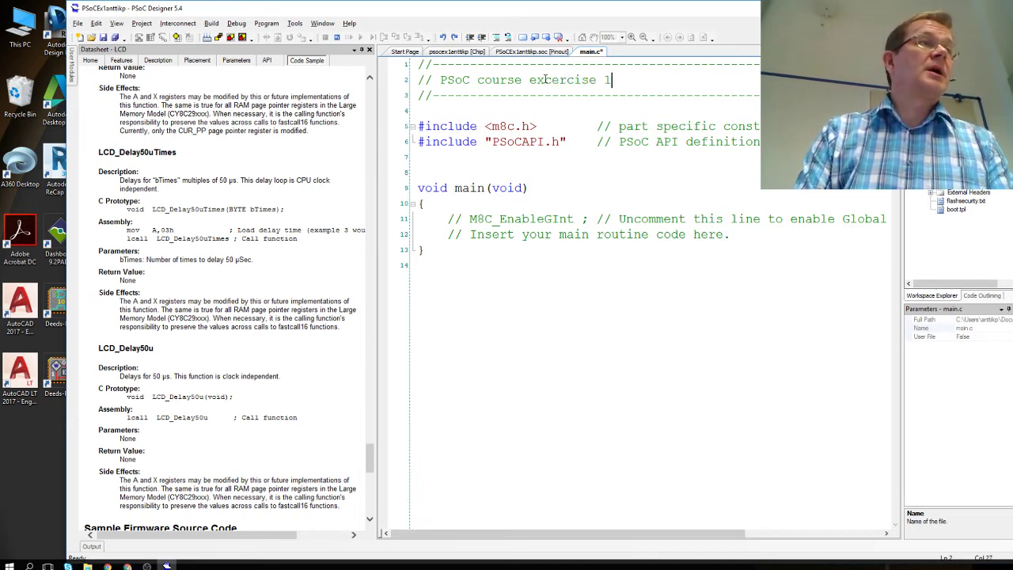
- Add a comment line below the header title with "Author:" followed by the author's full name
key("Return")
type("//")
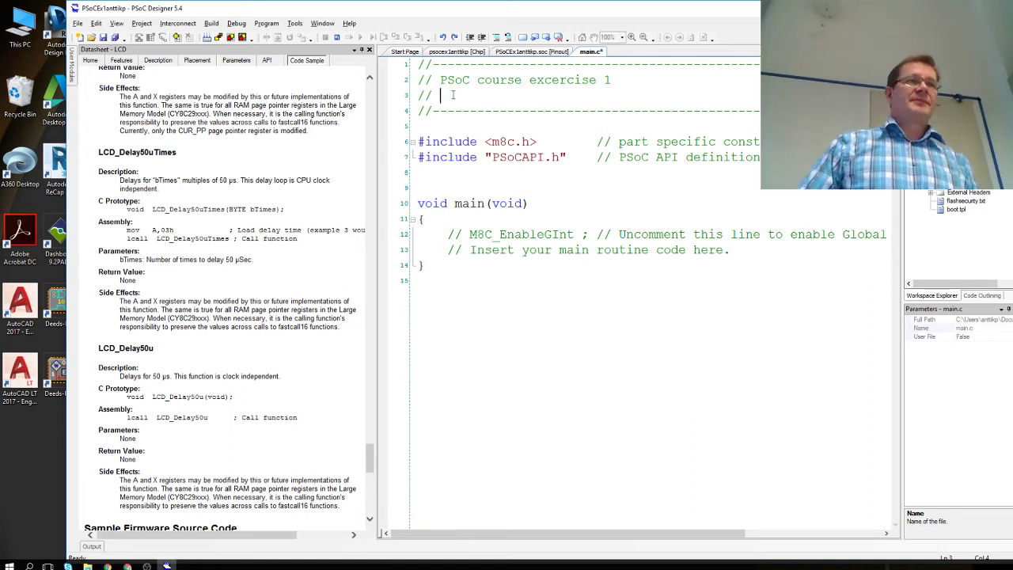
type("Aut")
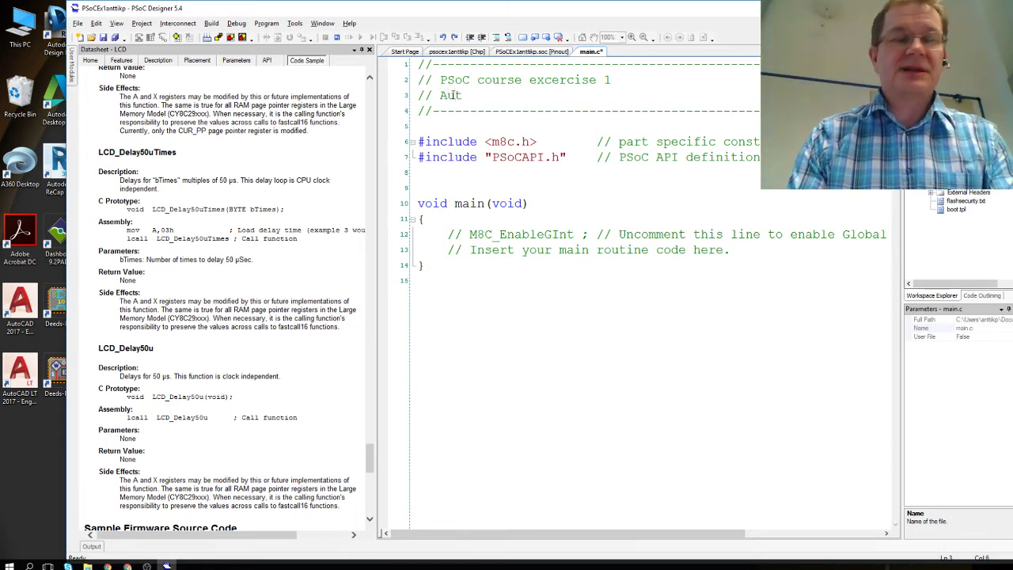
type("hor: ")
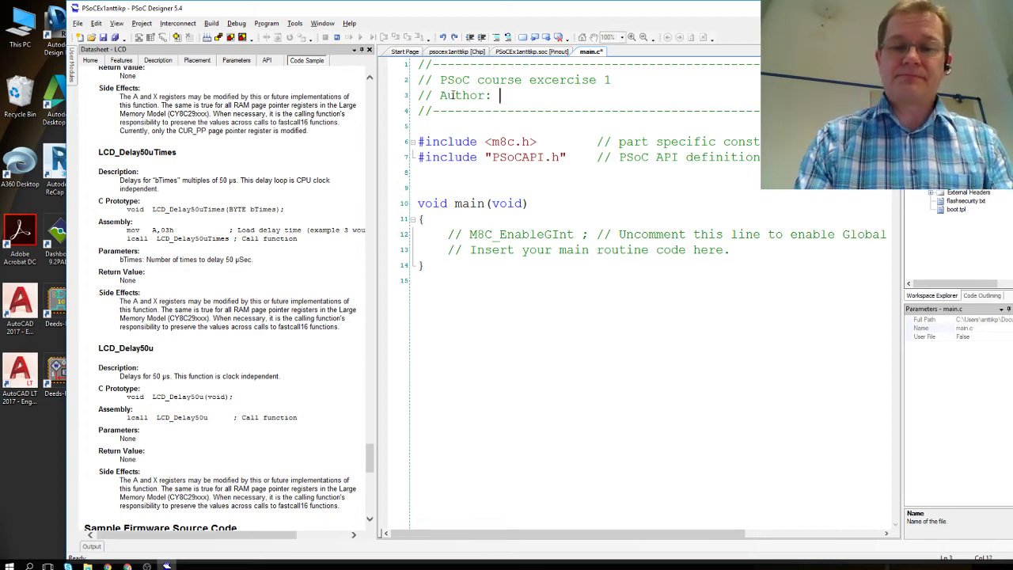
type("Antti Piironen")
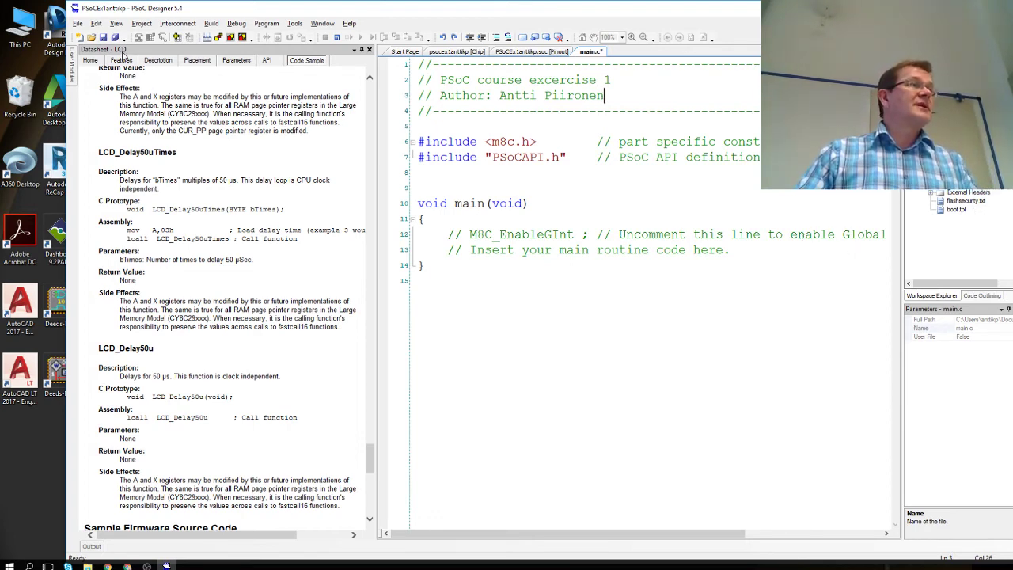
- Find the sample C code for printing a string in the LCD datasheet
left_click(296, 66)
scroll(258, 448, "down", 1)
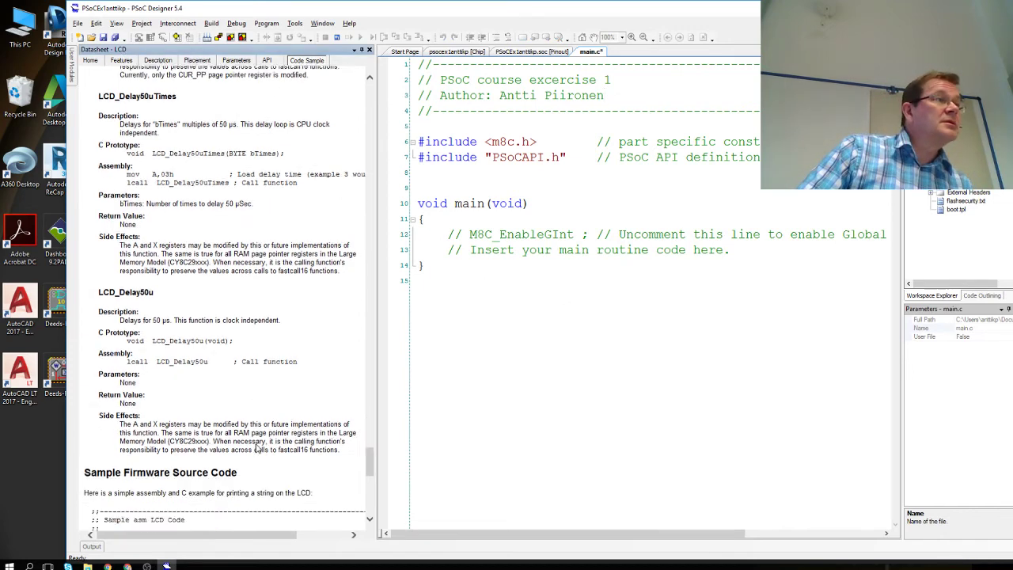
scroll(258, 448, "down", 12)
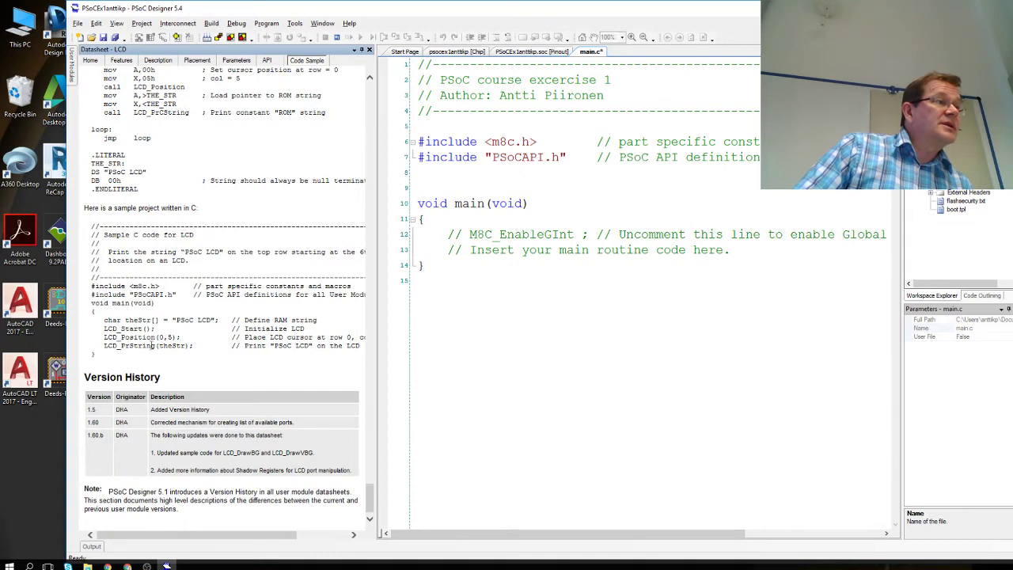
- Replace the "Insert your main routine code here" comment in main.c with the four lines of the datasheet's C sample body, from theStr to LCD_PrString
left_click_drag(89, 325, 356, 350)
key("ctrl+c")
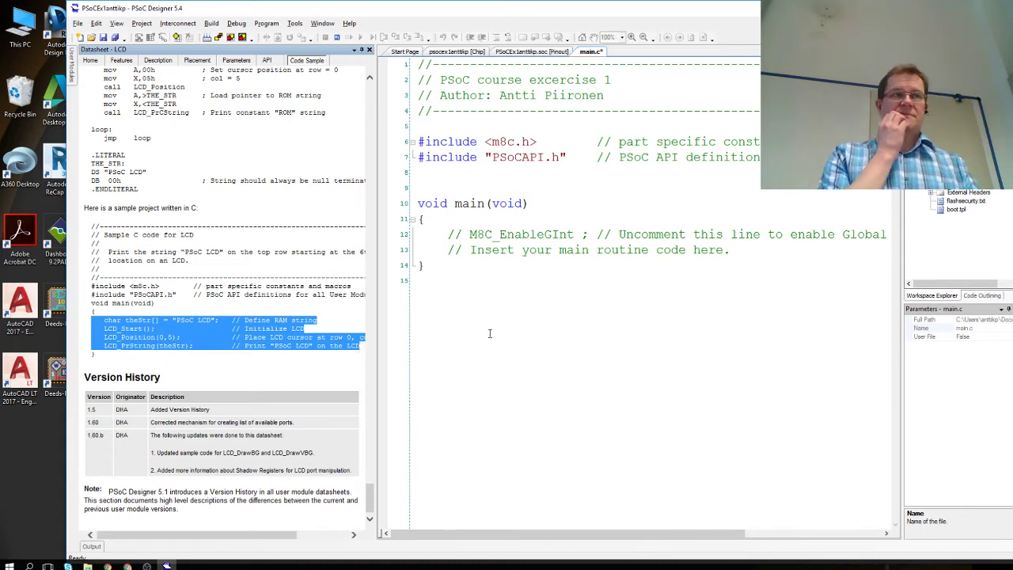
left_click_drag(448, 249, 780, 250)
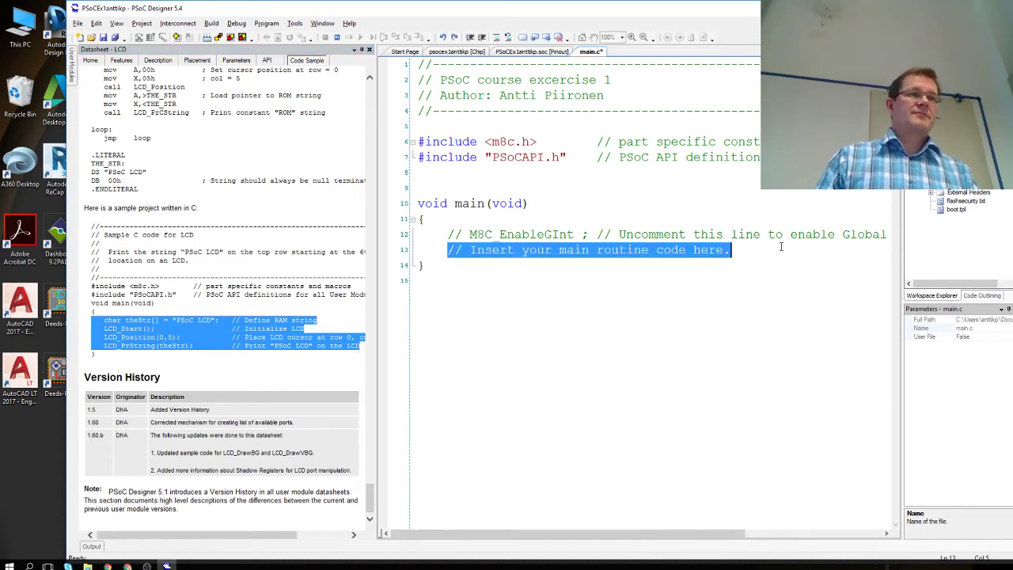
key("ctrl+v")
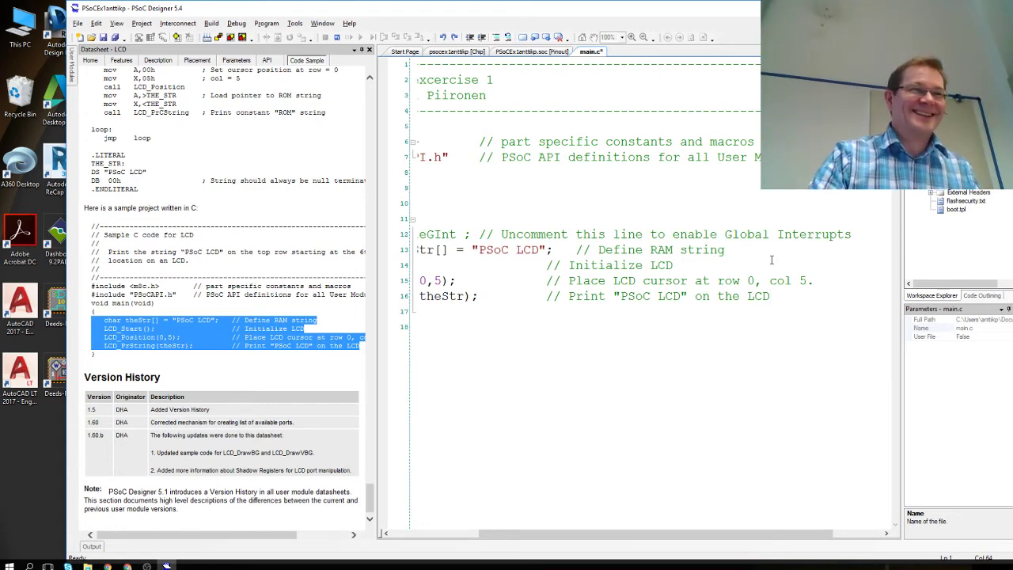
left_click_drag(625, 534, 464, 524)
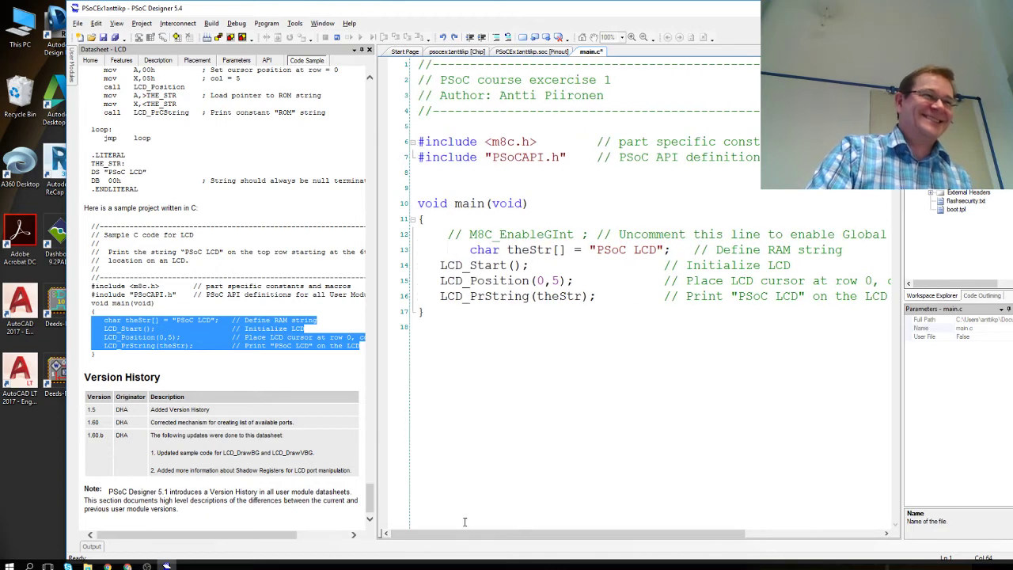
- Narrow the datasheet pane and align the four LCD sample lines in main() to the same indentation as the M8C_EnableGInt comment
left_click_drag(374, 297, 304, 297)
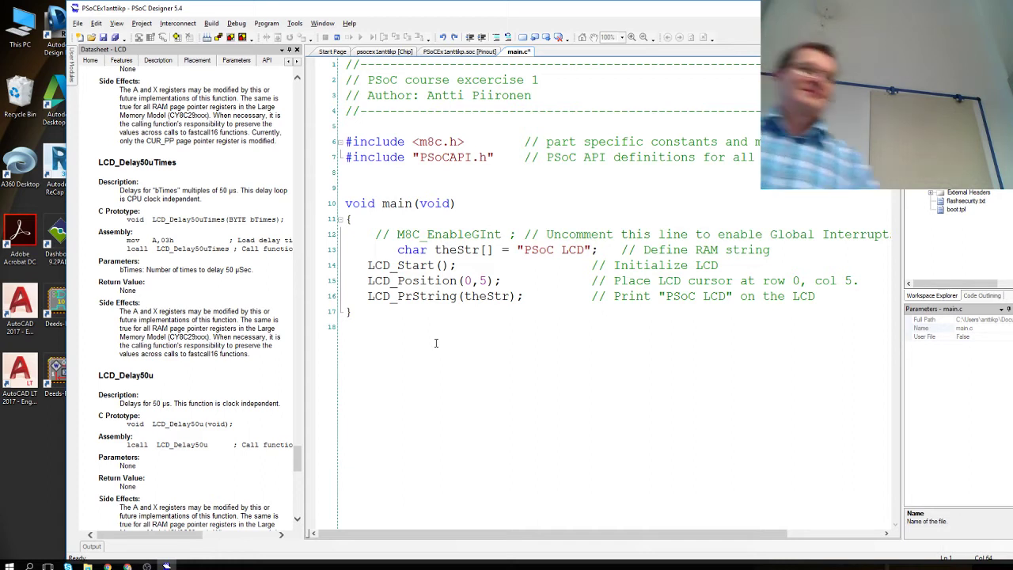
left_click_drag(399, 252, 334, 299)
key("Tab")
key("Tab")
key("Tab")
key("Tab")
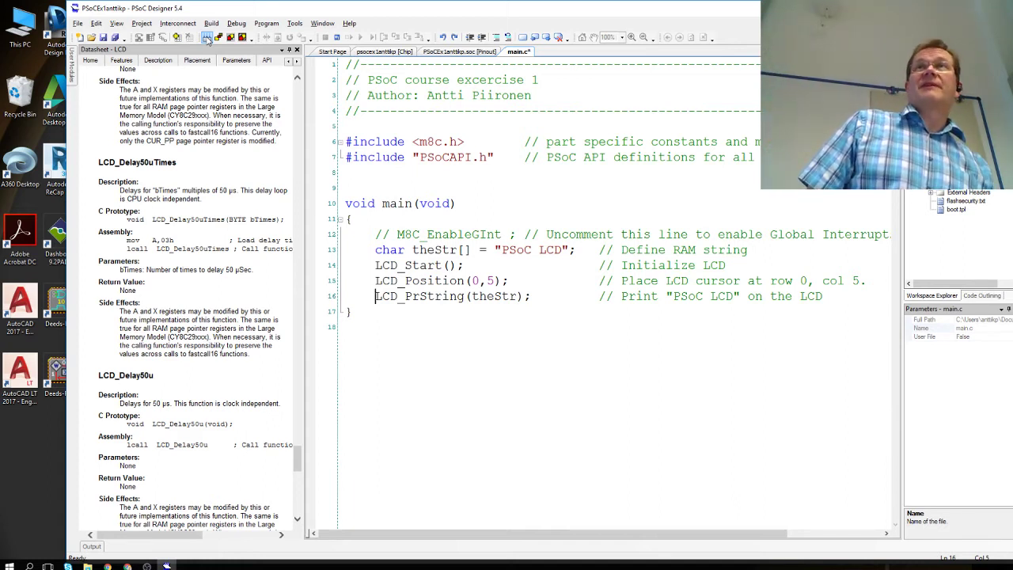
- Build the project and show the build output
left_click(207, 38)
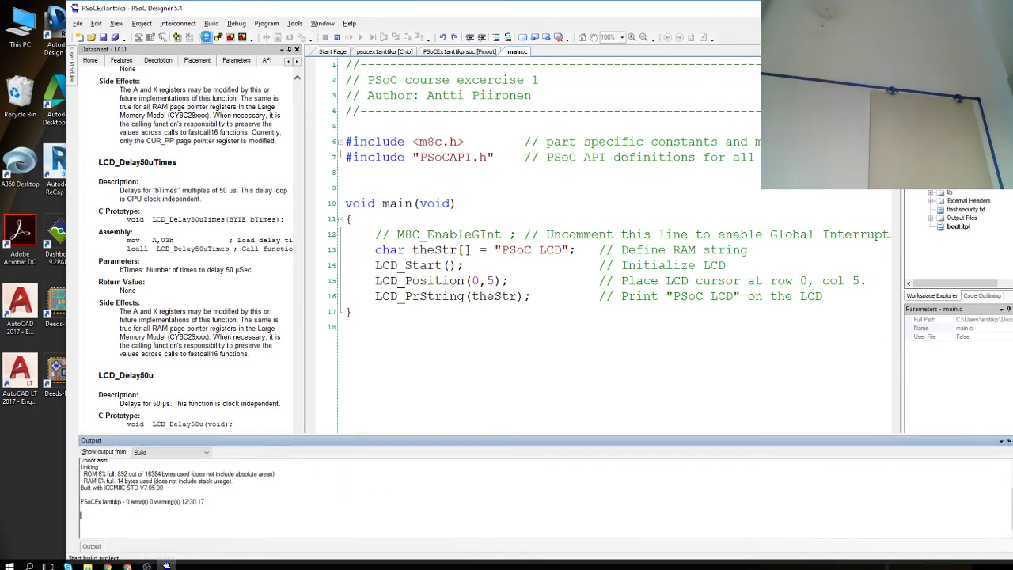
left_click(207, 38)
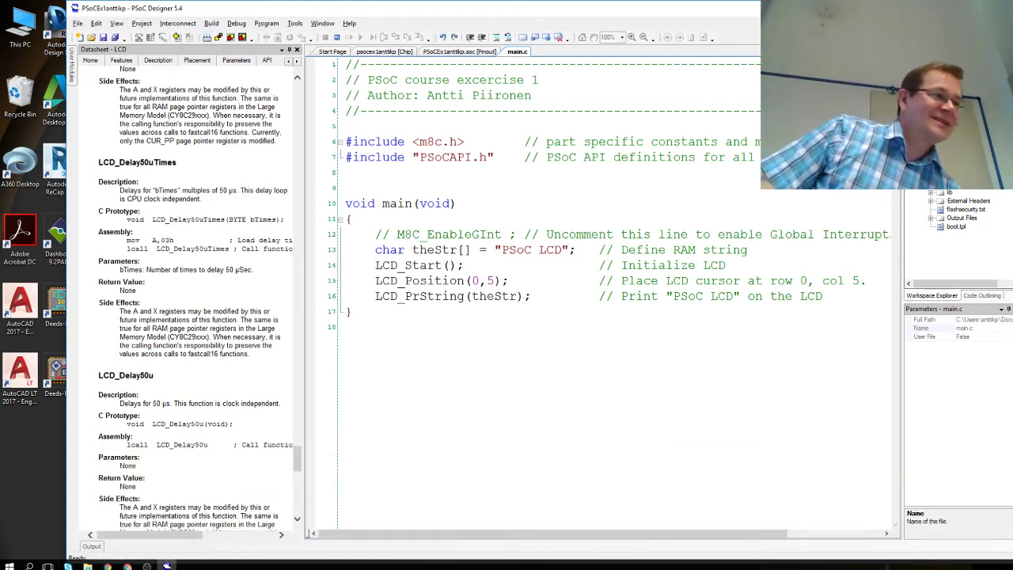
left_click(92, 546)
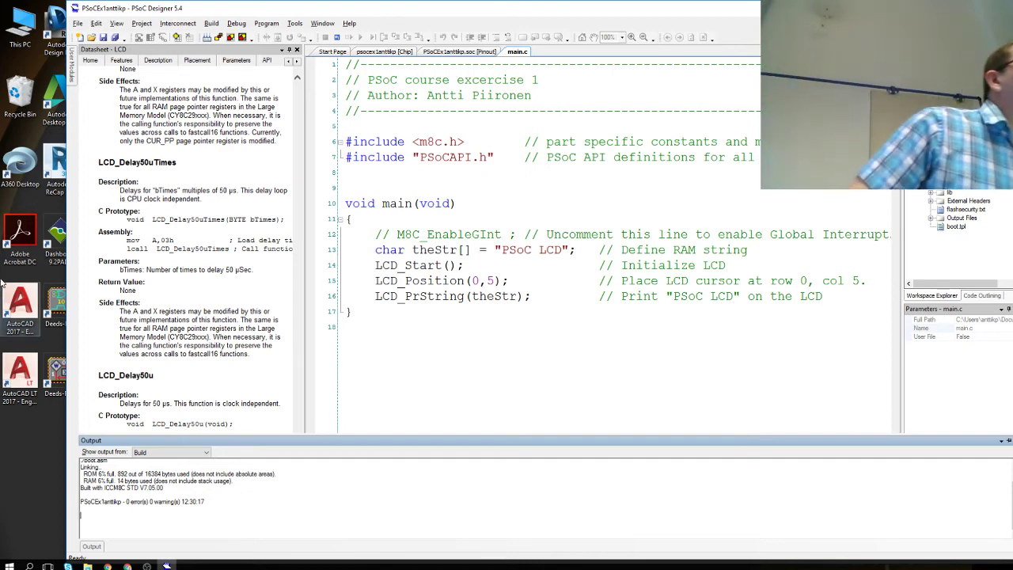
- Open the Program Part dialog and set the MINIProg1 port, Reset acquire mode and 5.0 V power
left_click(267, 24)
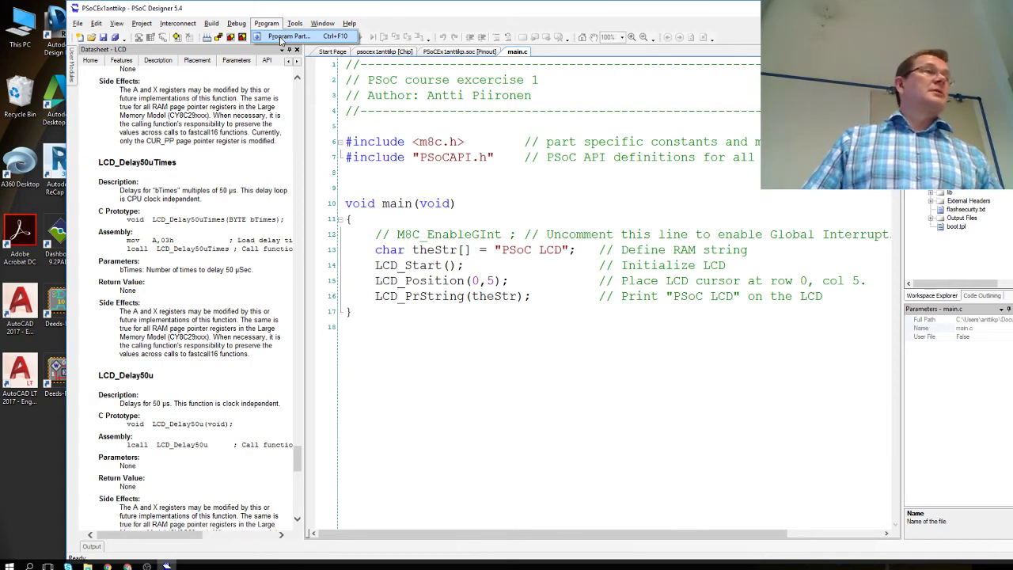
left_click(287, 36)
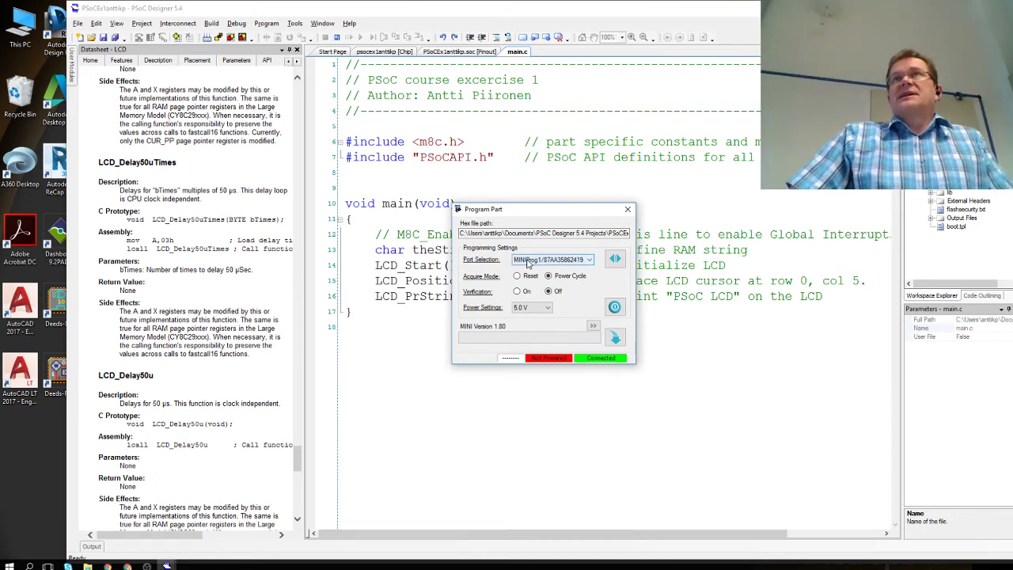
left_click(528, 262)
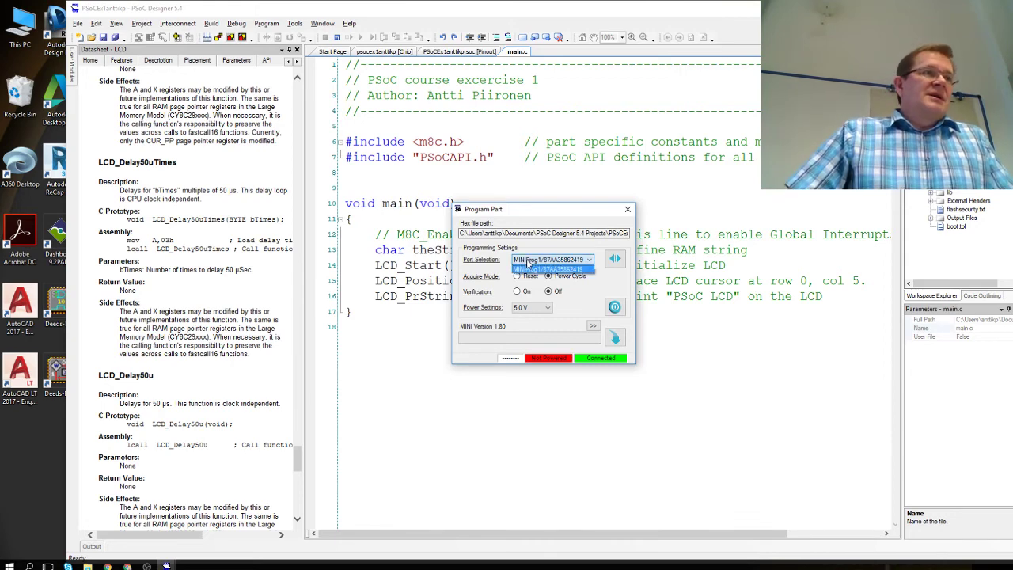
left_click(528, 264)
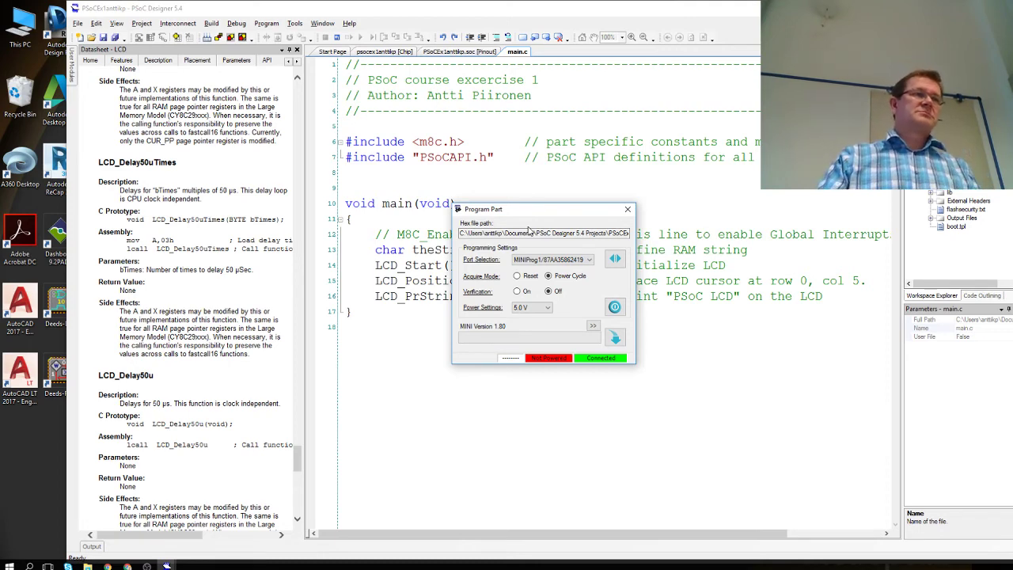
left_click(531, 276)
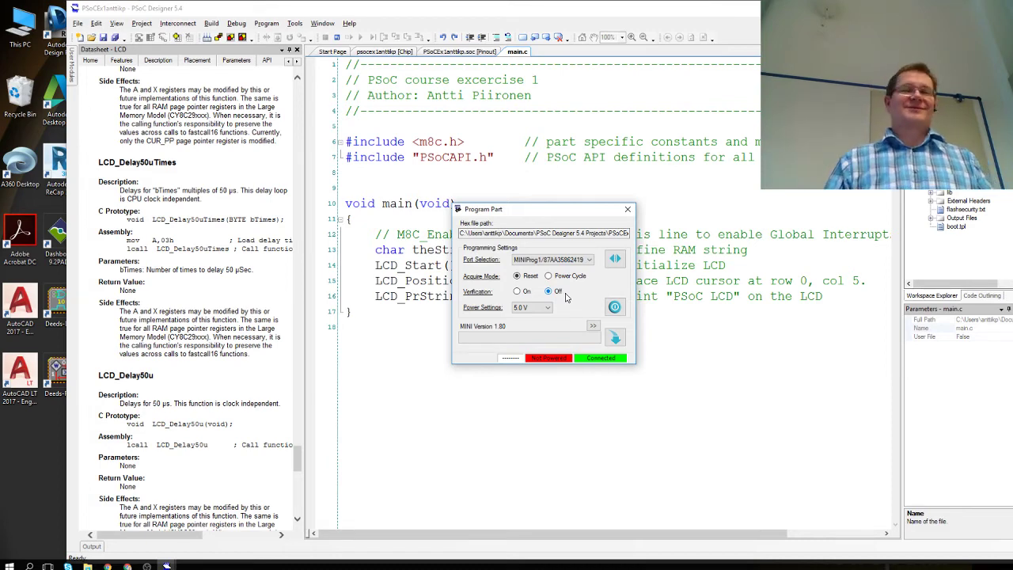
left_click(523, 312)
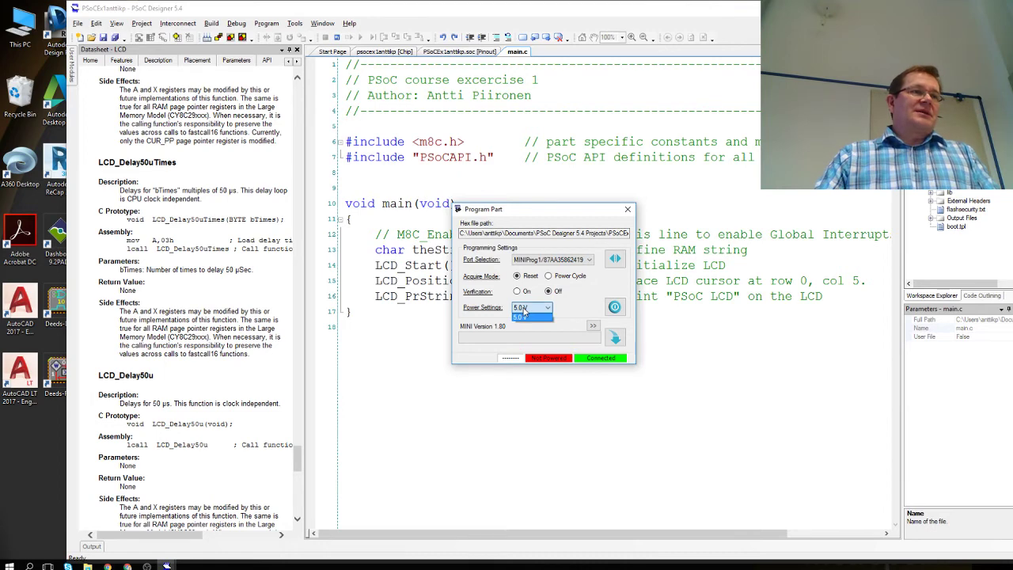
left_click(523, 312)
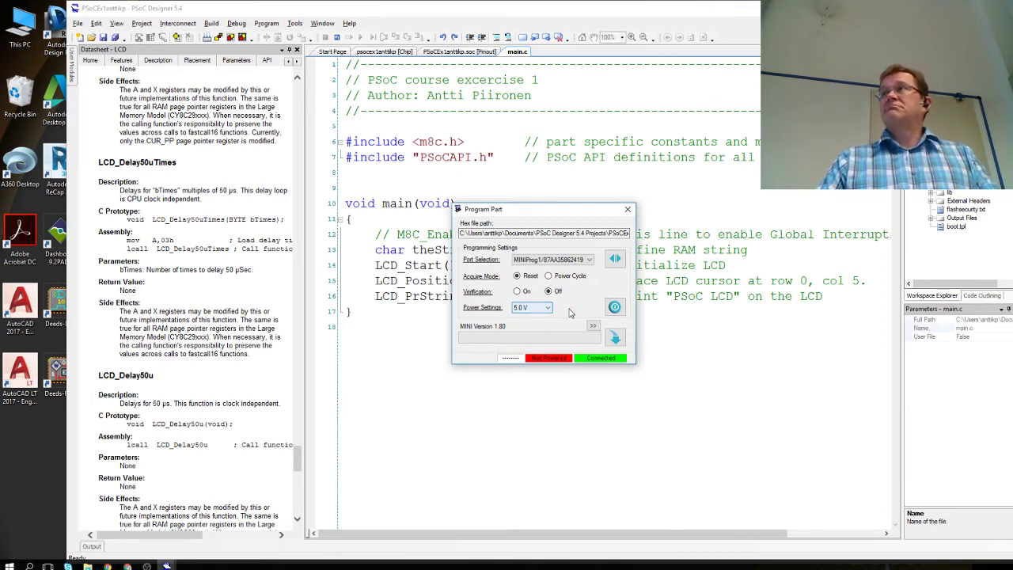
- Power the connected device, program it with the project's hex file and close the programming dialog
left_click(615, 307)
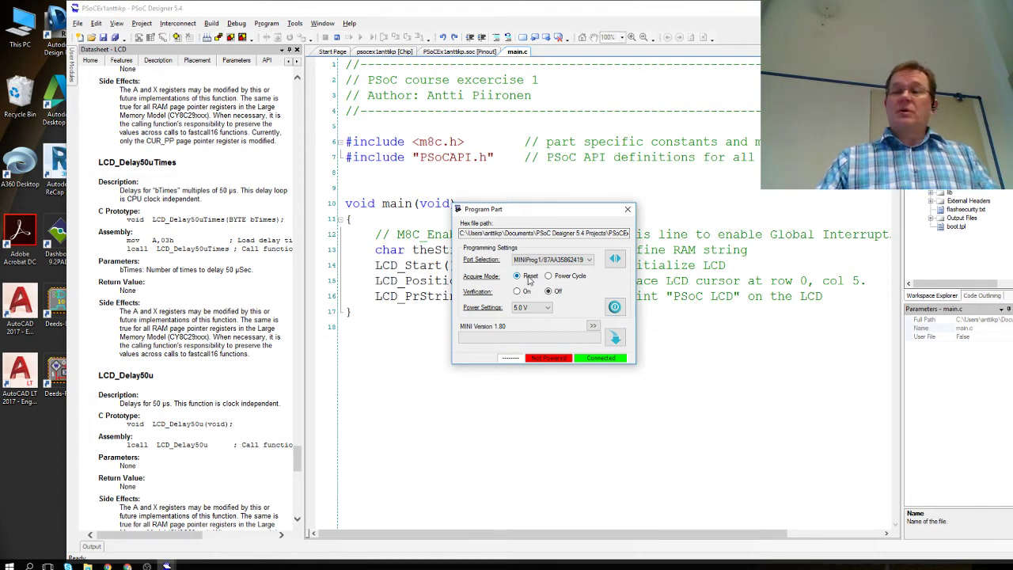
left_click(615, 307)
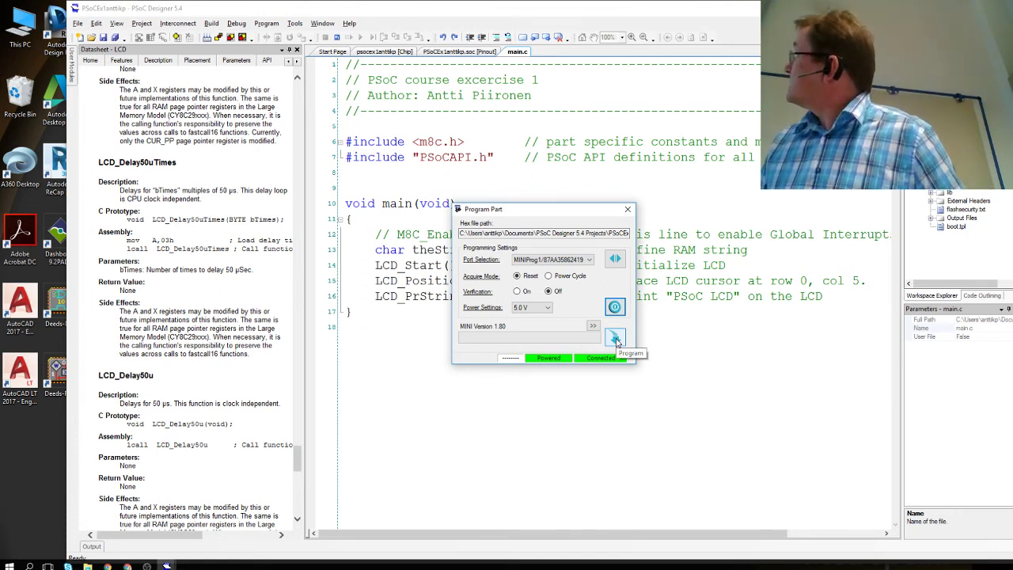
left_click(616, 340)
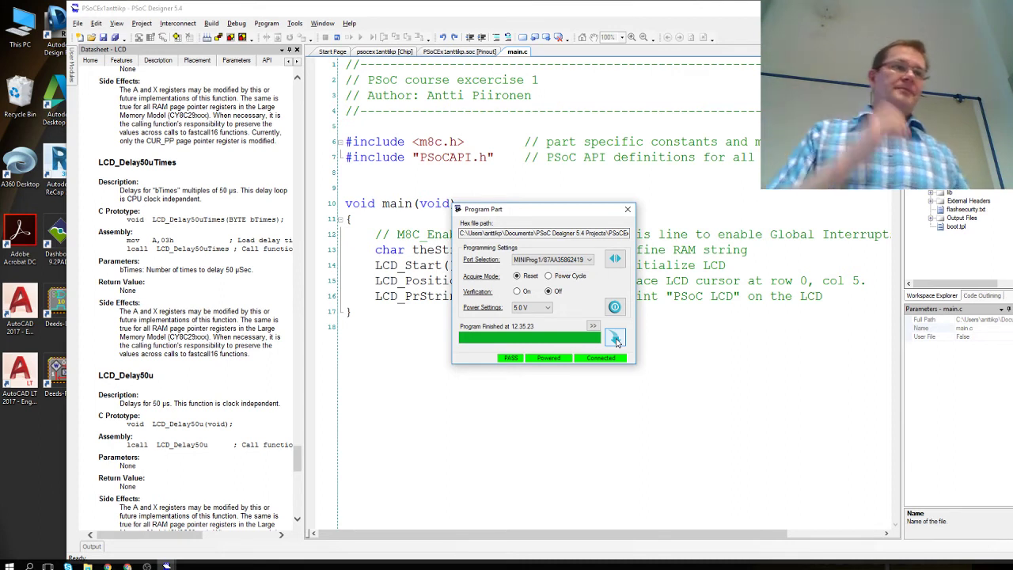
left_click(627, 210)
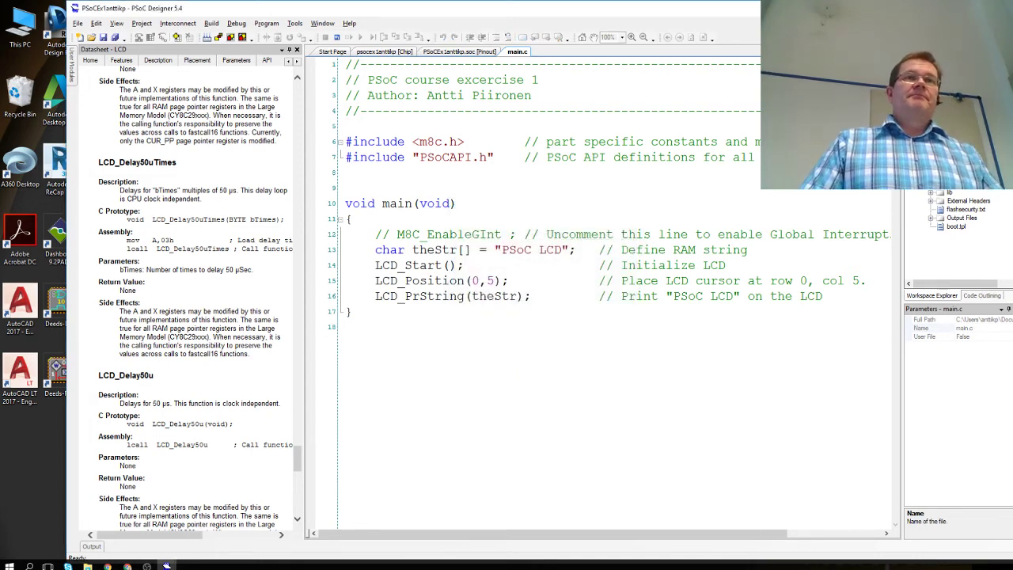
- Select the LED_1 module and show the project's chip view
left_click(964, 133)
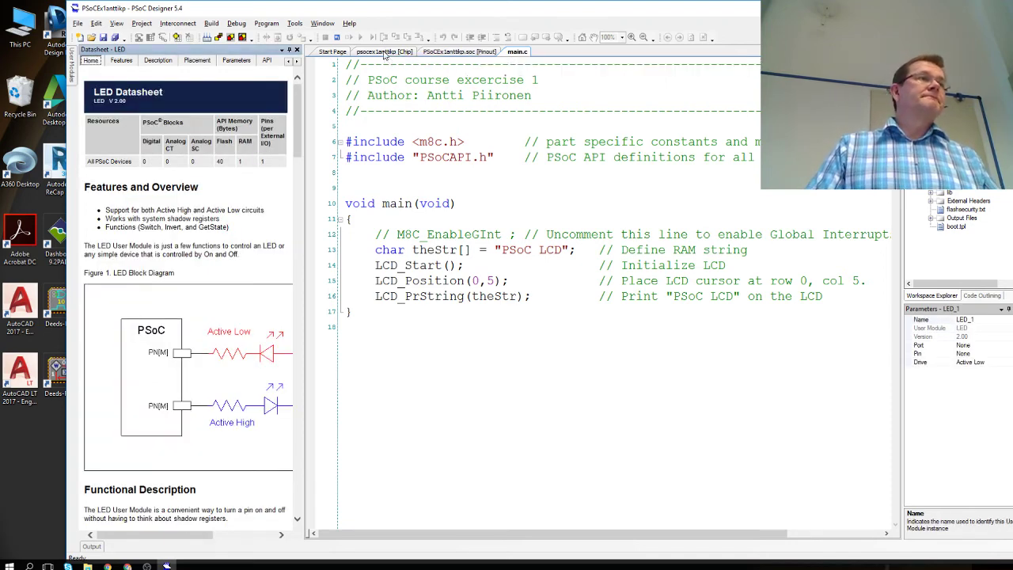
left_click_drag(384, 51, 542, 204)
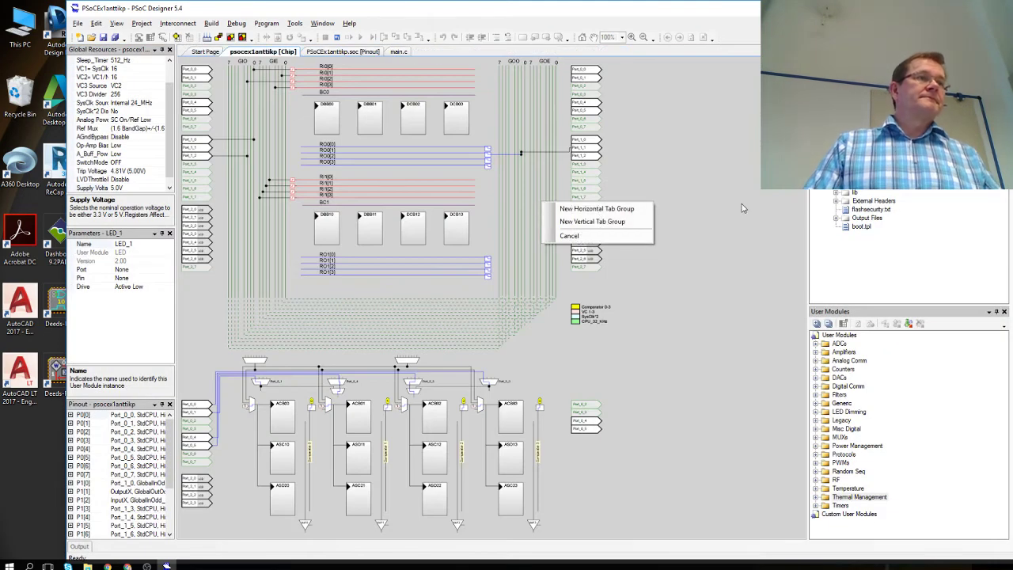
left_click(762, 218)
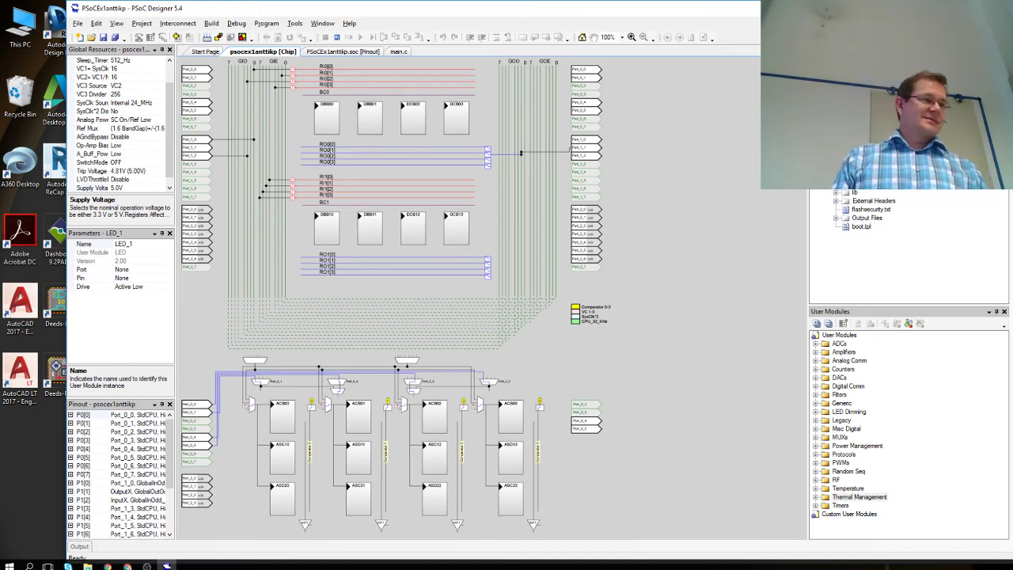
- Switch to Chrome and bring up the "Exercise 1 - PSoC Fundamentals" document
mouse_move(126, 567)
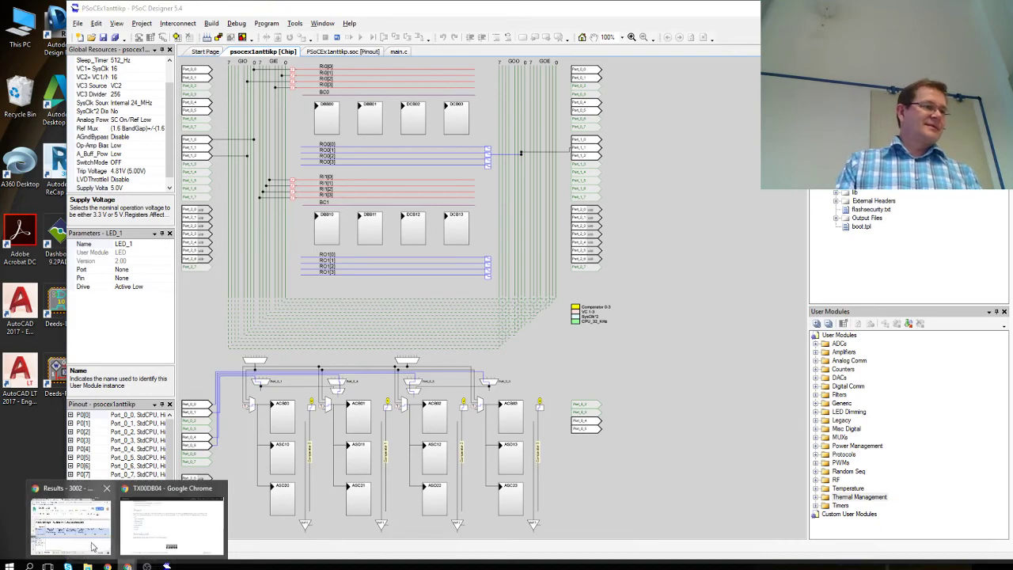
mouse_move(93, 546)
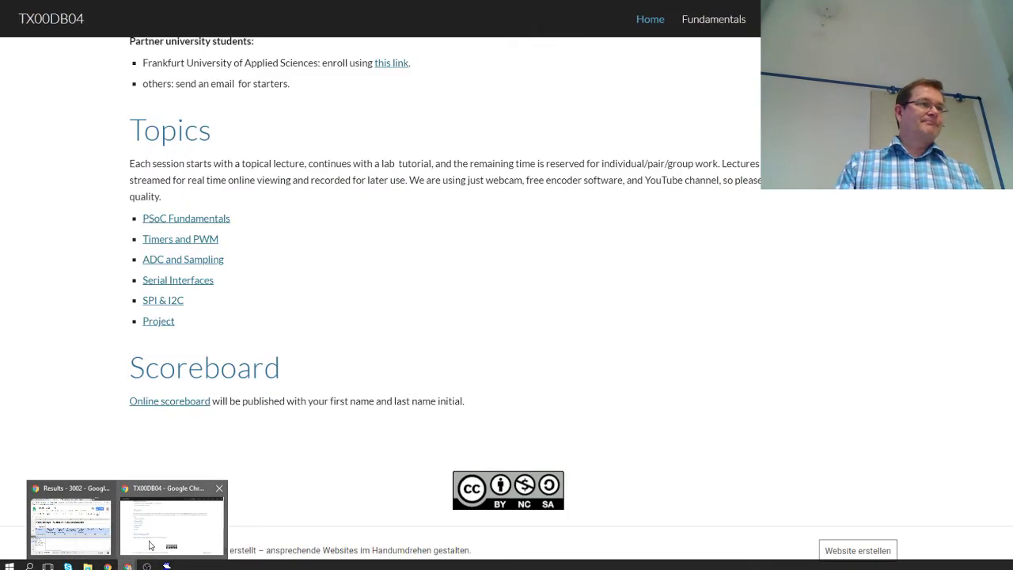
left_click(171, 524)
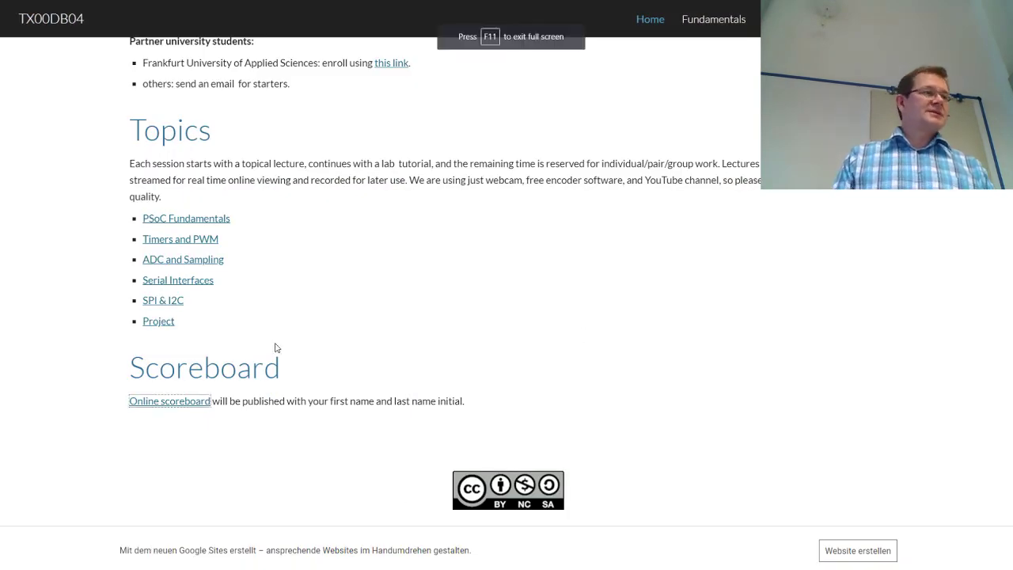
key("ctrl+Tab")
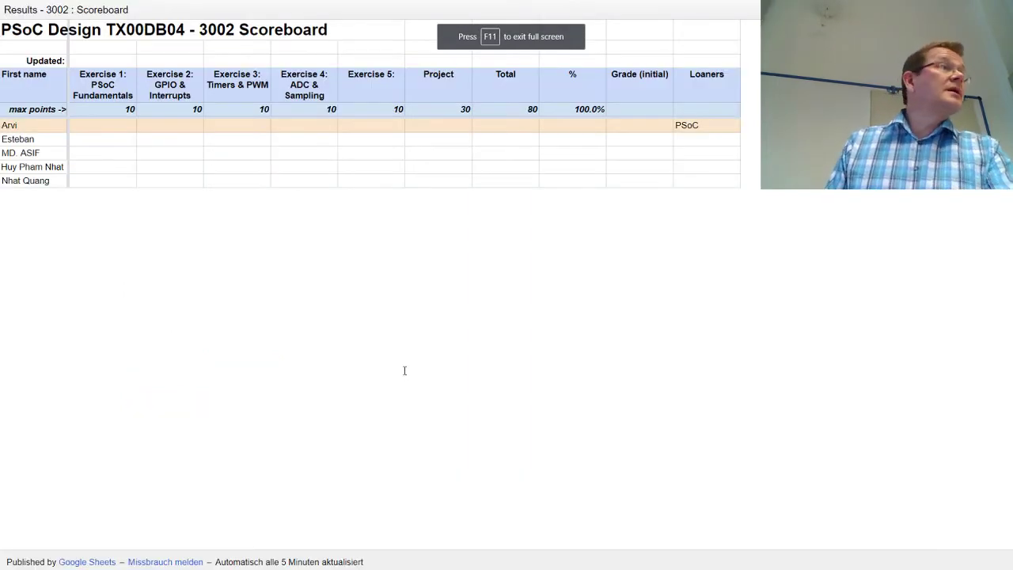
key("ctrl+Tab")
key("ctrl+Tab")
key("ctrl+Tab")
key("ctrl+Tab")
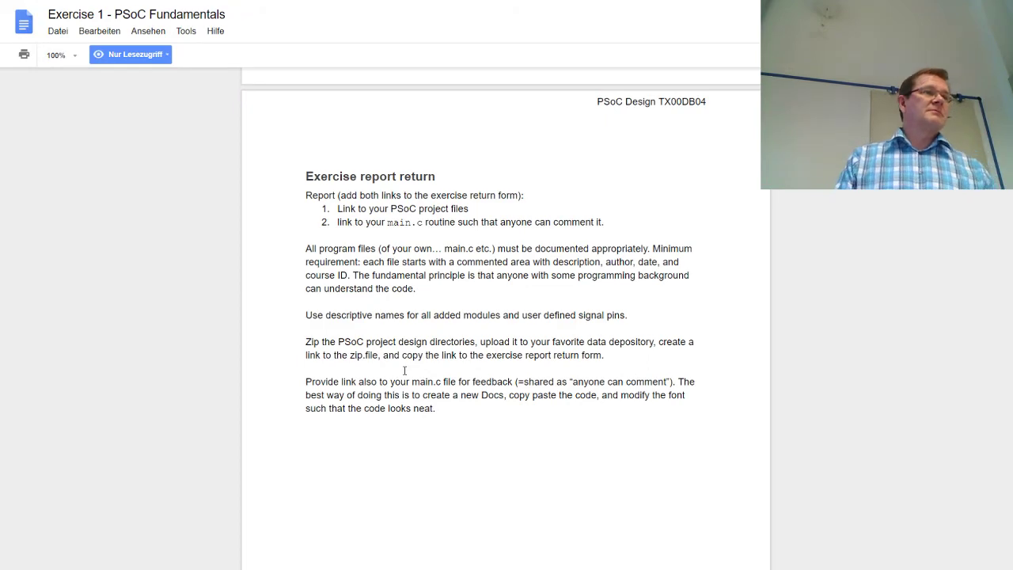
- Review the exercise document's tasks, from the Task 1 setup list to the LED and LCD-display requirements
scroll(404, 370, "up", 8)
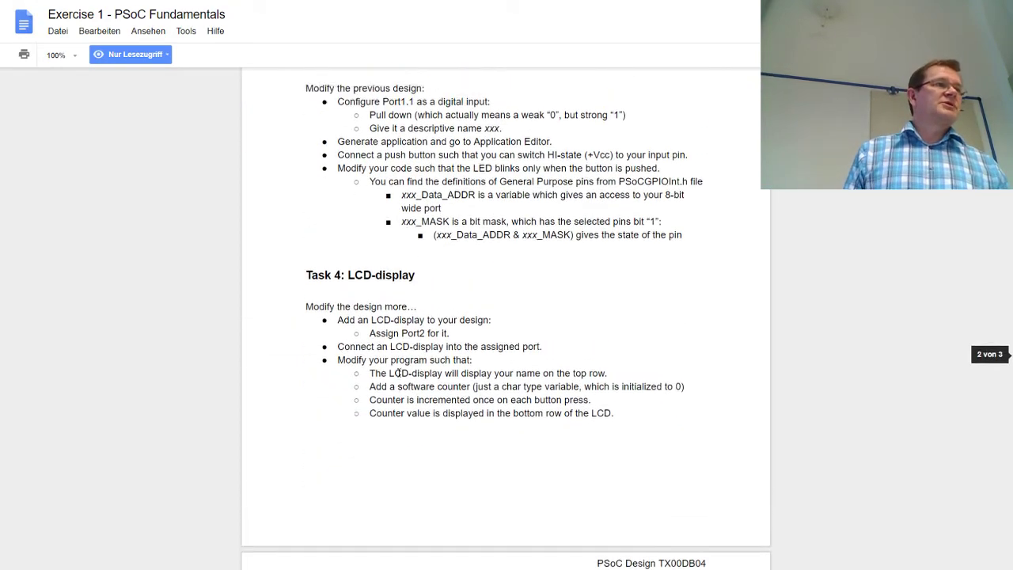
scroll(400, 372, "up", 6)
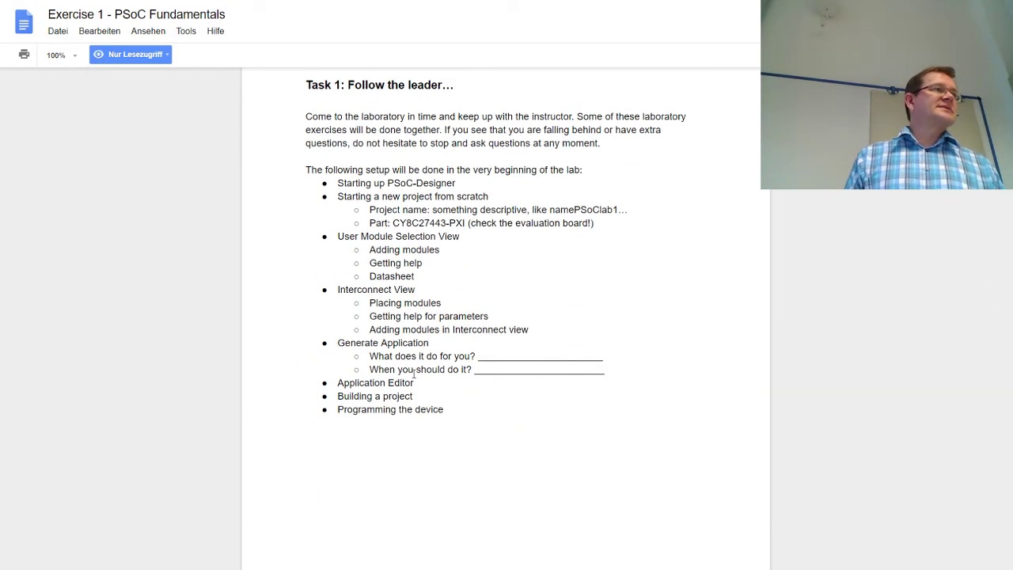
scroll(455, 403, "down", 1)
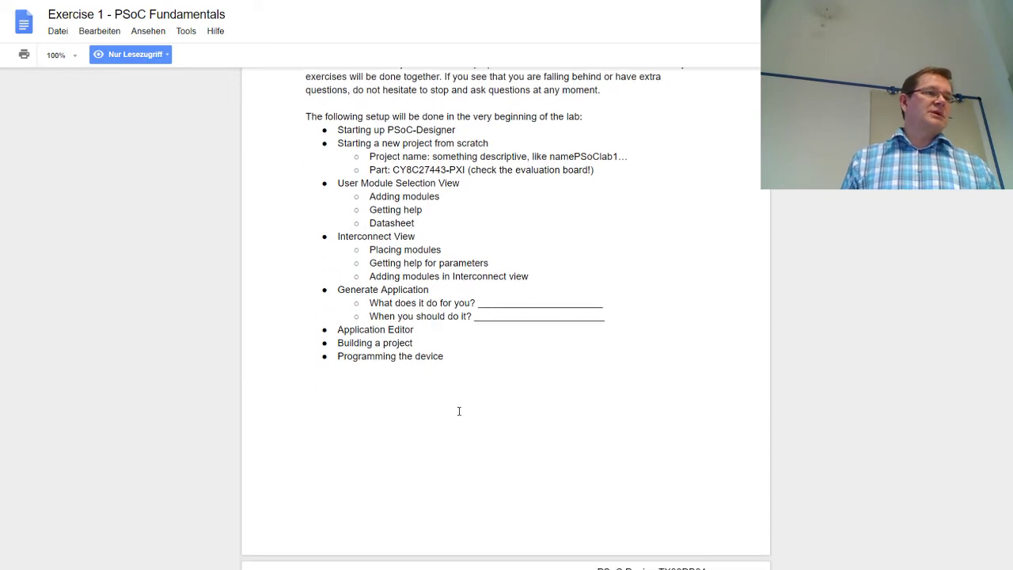
scroll(470, 367, "up", 3)
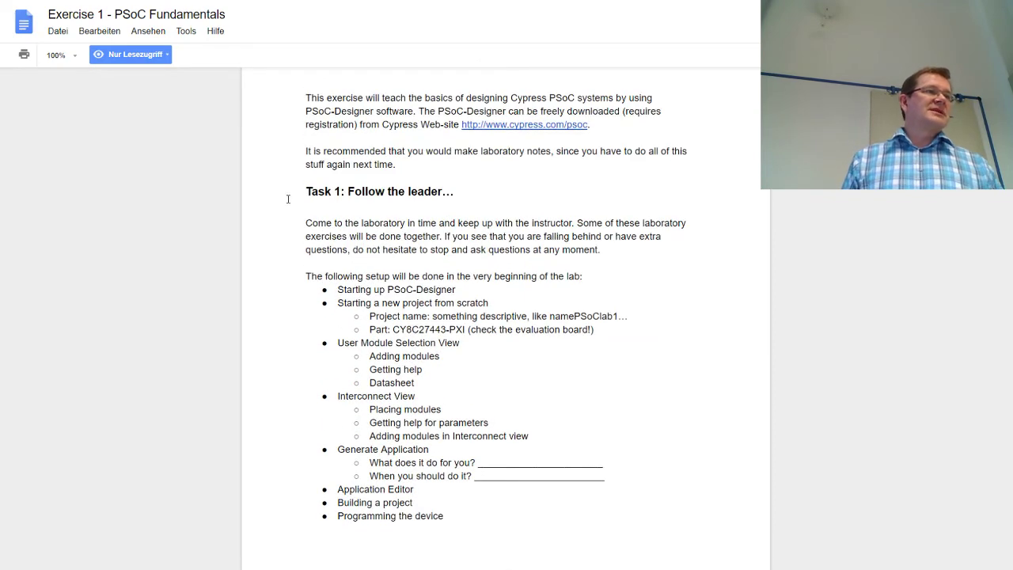
scroll(490, 445, "down", 3)
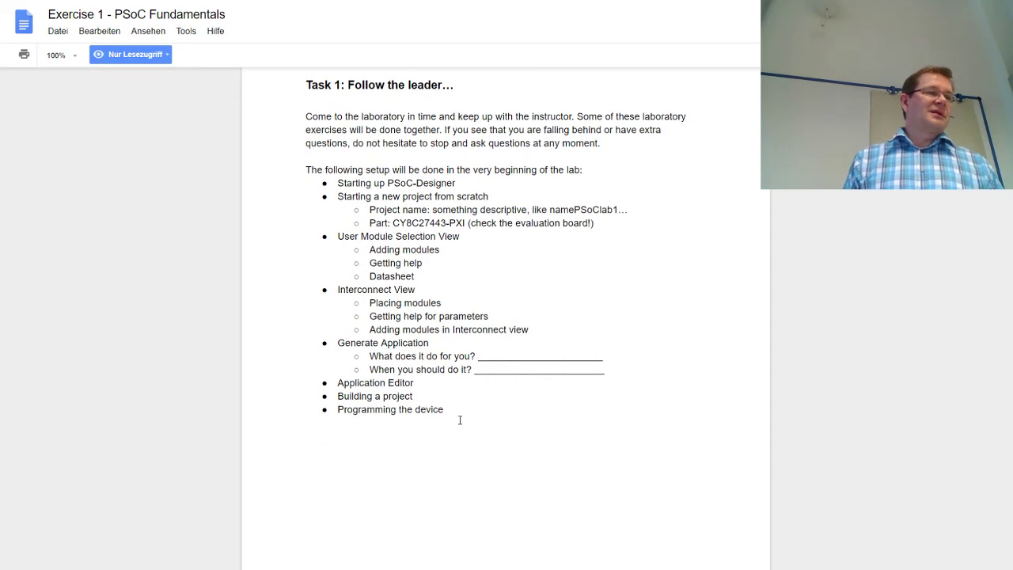
scroll(457, 416, "down", 10)
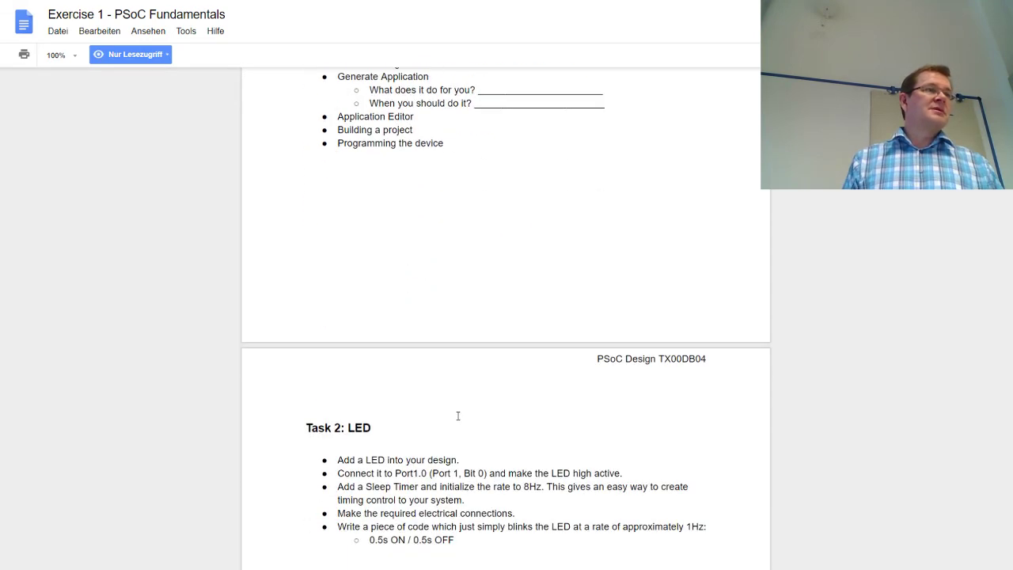
scroll(458, 416, "up", 1)
scroll(458, 417, "up", 6)
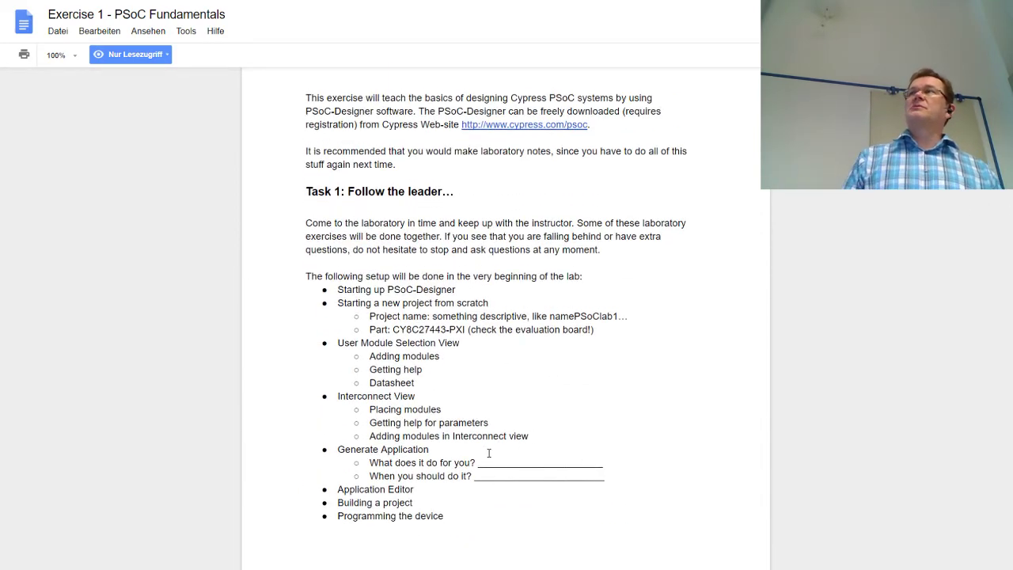
- Check Task 2: LED in the exercise document, and in PSoC Designer rename the SleepTimer_1 module to SleepTimer
scroll(467, 454, "down", 3)
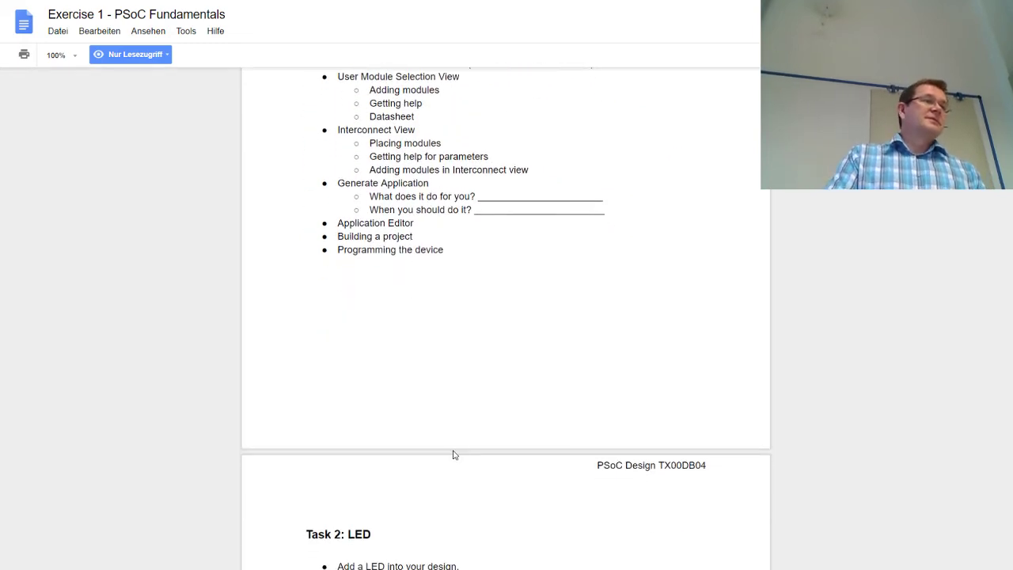
scroll(454, 455, "down", 3)
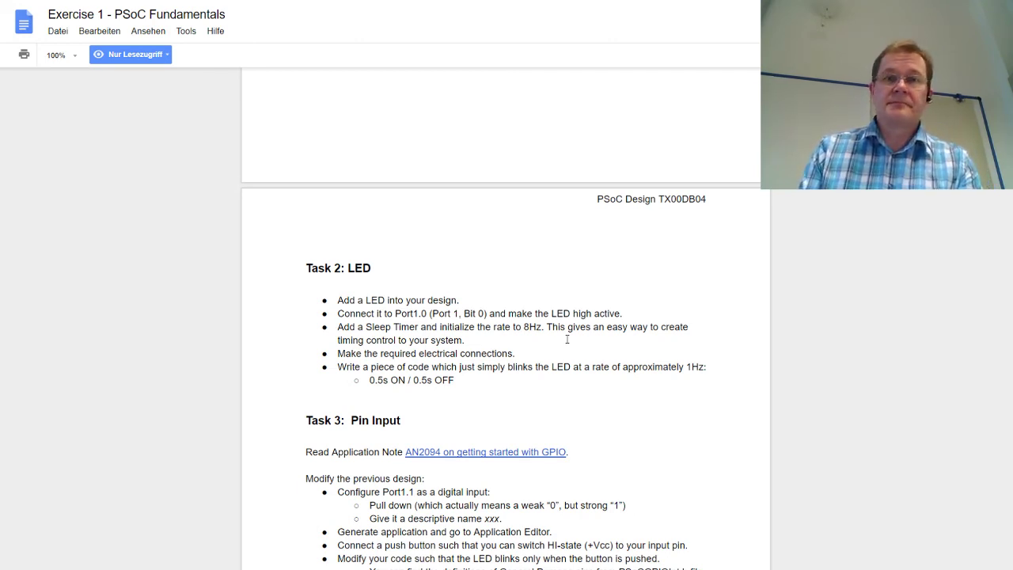
key("alt+Tab")
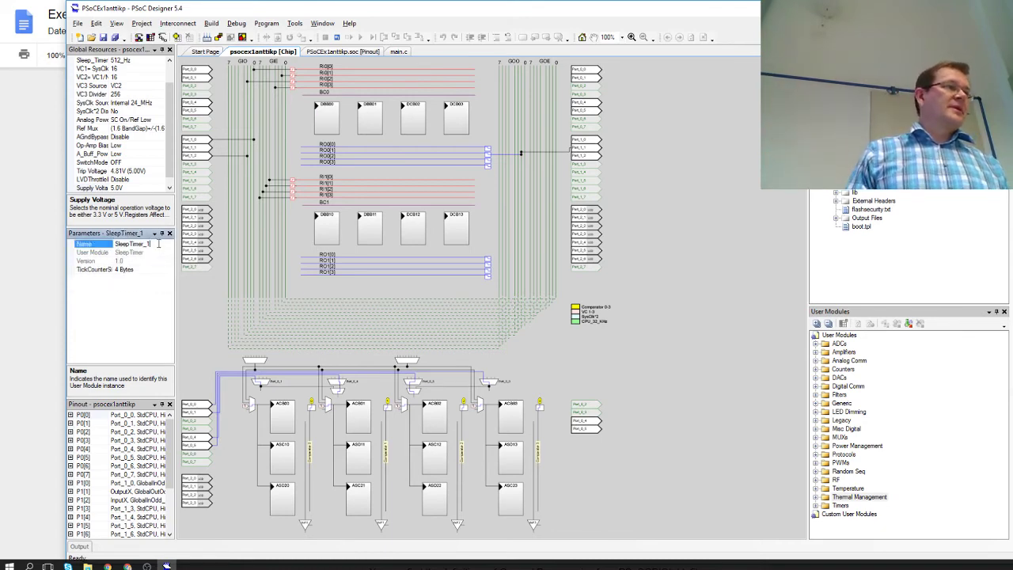
key("BackSpace")
key("BackSpace")
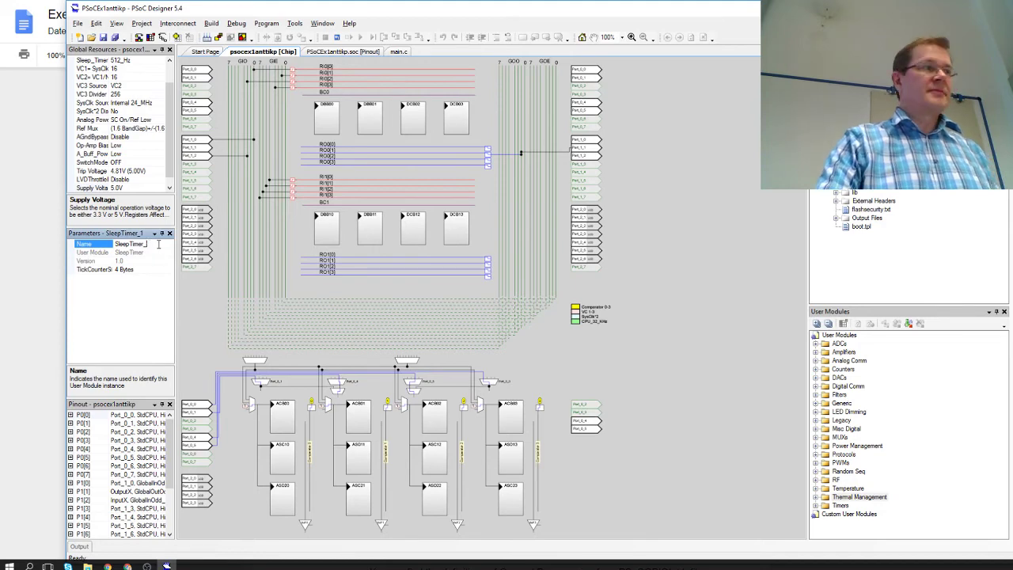
left_click(160, 269)
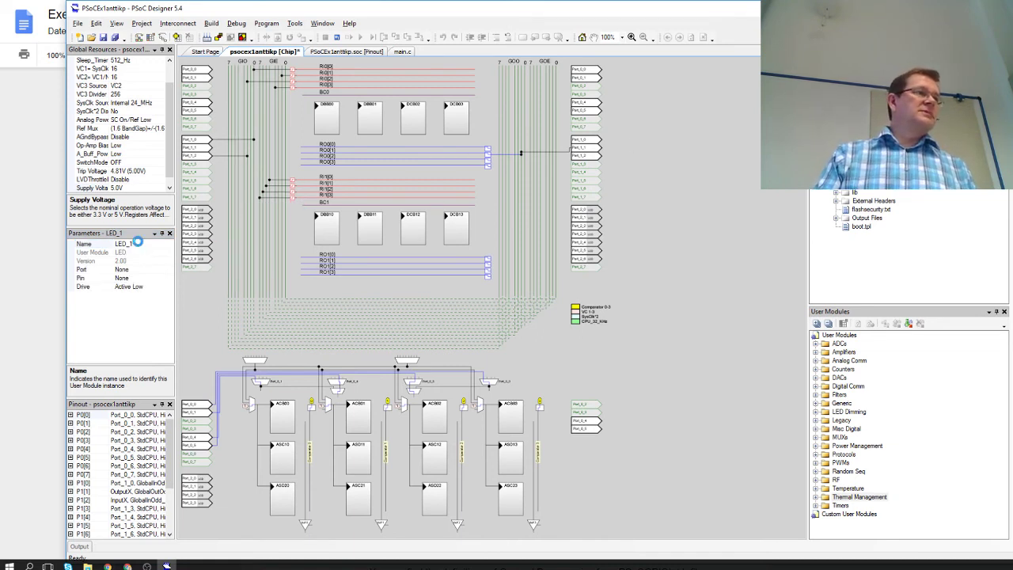
- Rename the LED_1 user module to LED in its parameters
left_click(139, 243)
key("BackSpace")
key("BackSpace")
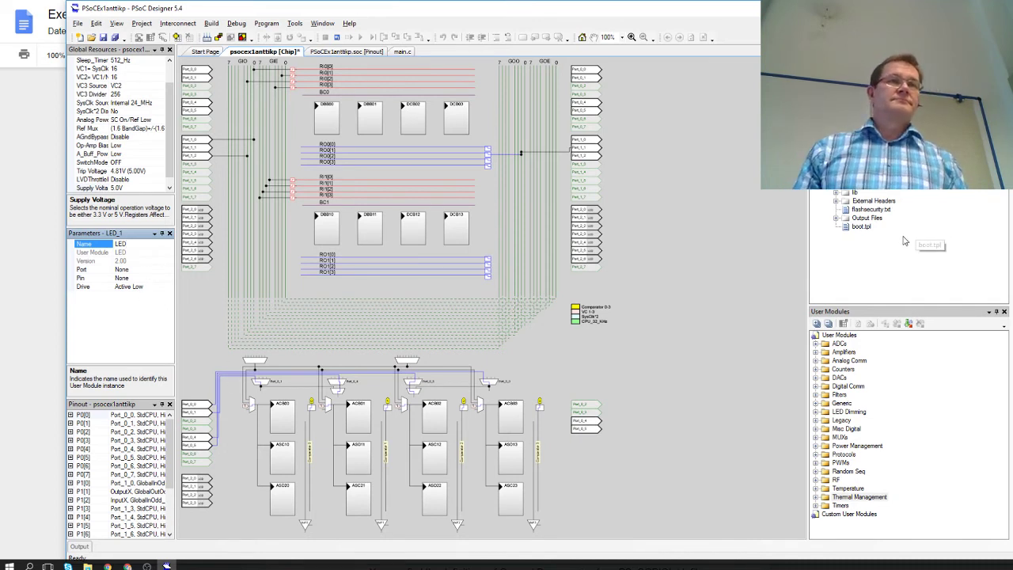
left_click(467, 528)
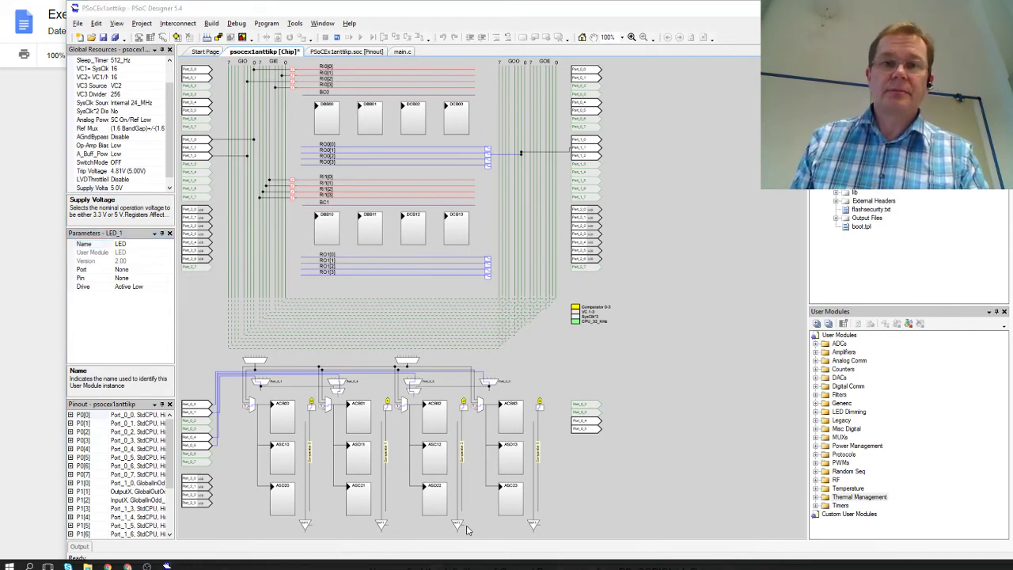
- Review Task 3 in the exercise document in Chrome, and in PSoC Designer inspect the drive mode options of the OutputX pin
key("alt+Tab")
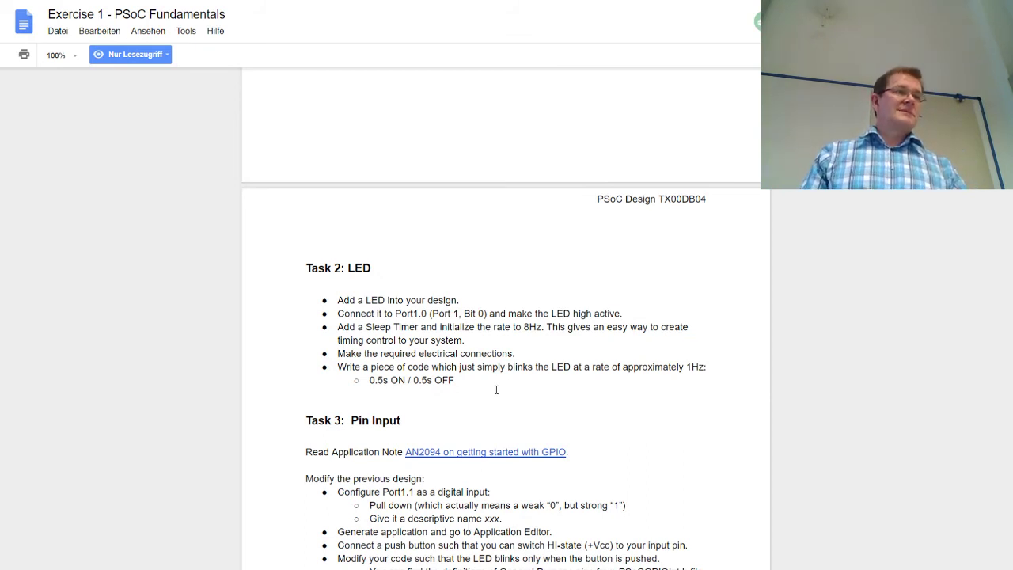
scroll(487, 378, "down", 2)
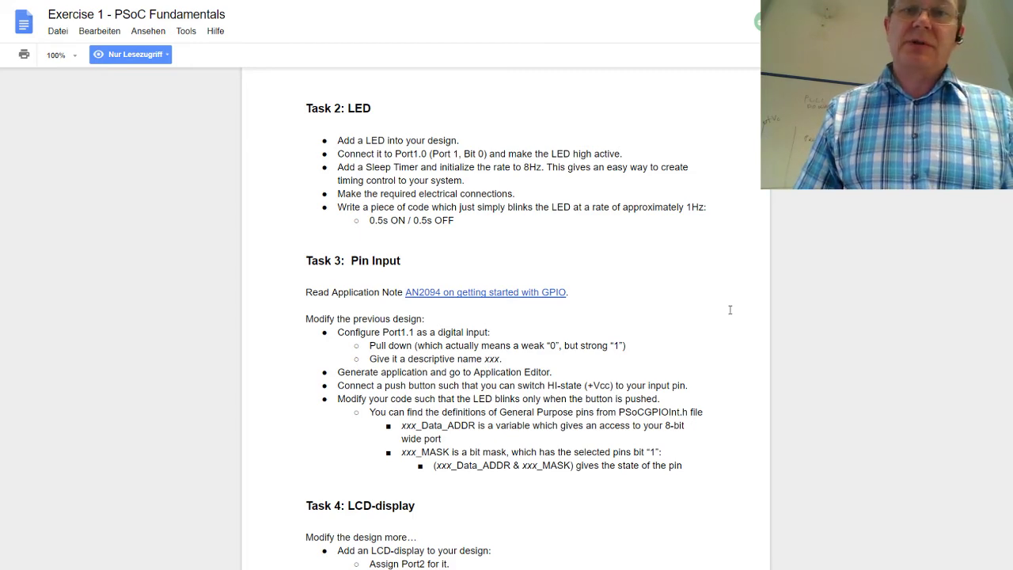
key("alt+Tab")
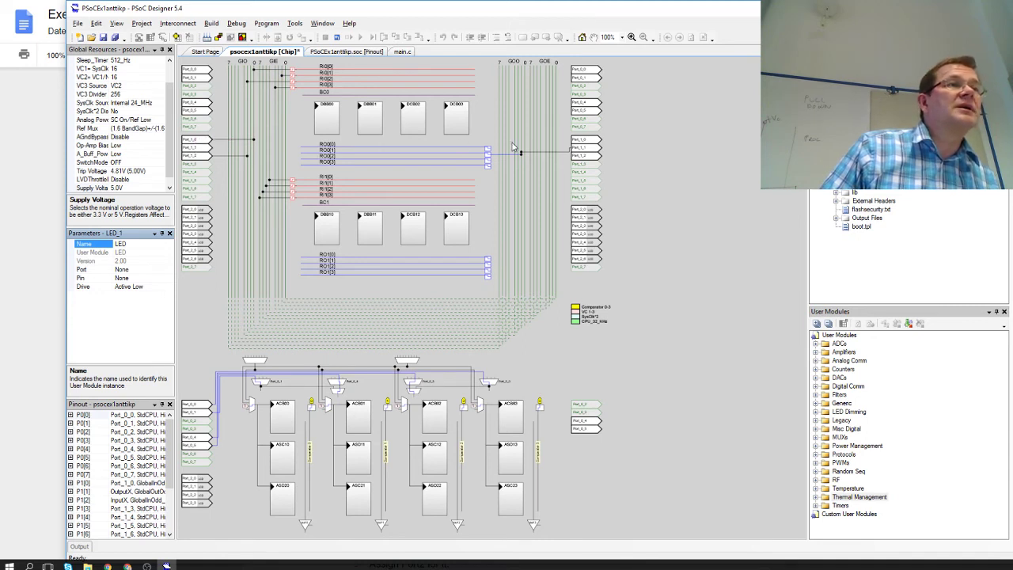
left_click(597, 152)
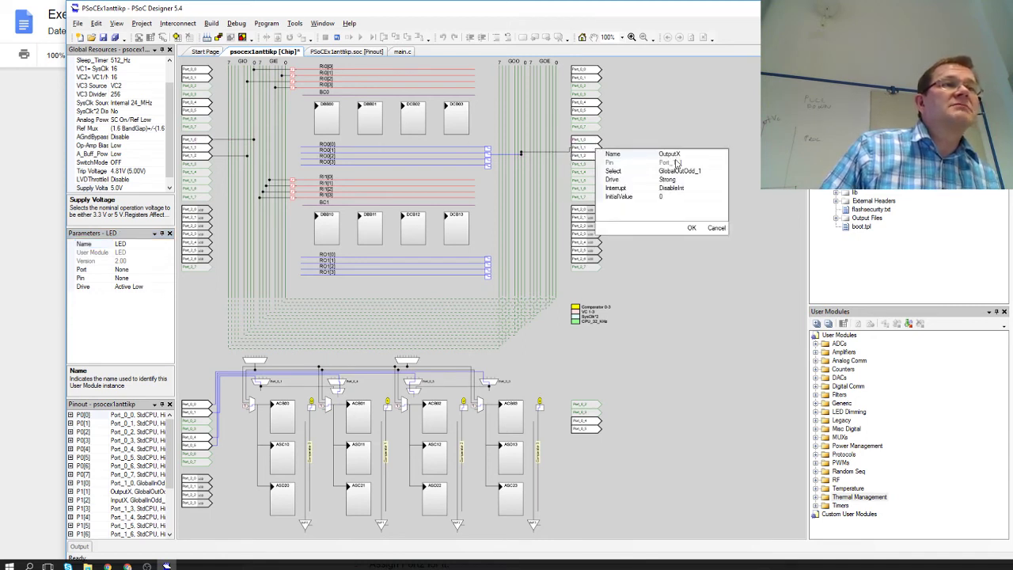
left_click(689, 181)
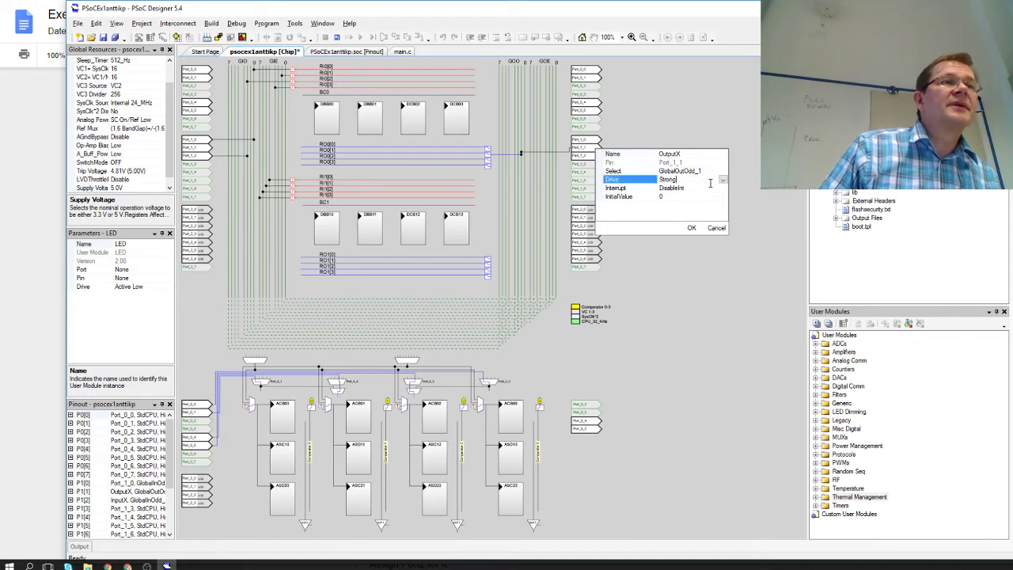
left_click(722, 180)
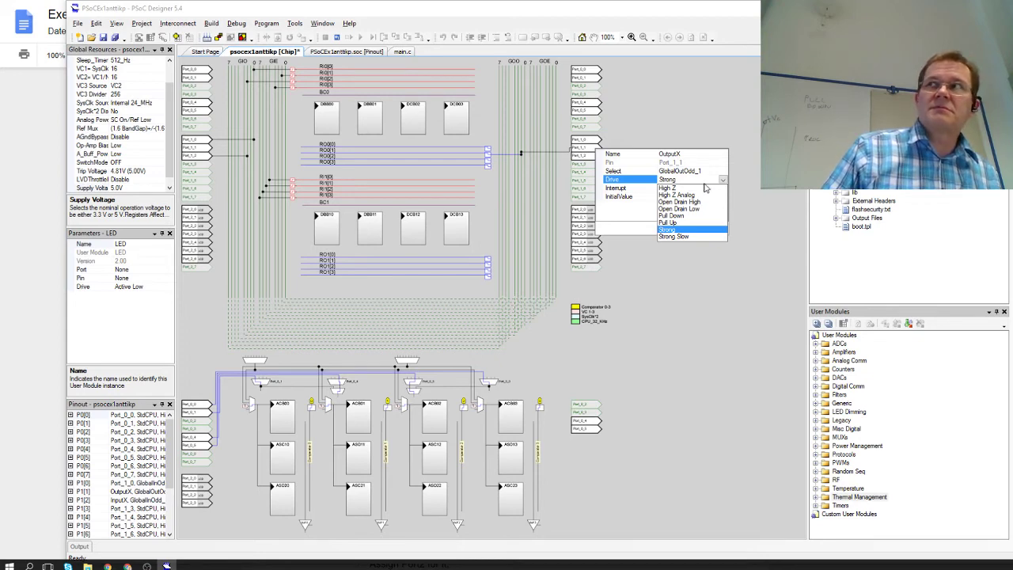
left_click(673, 229)
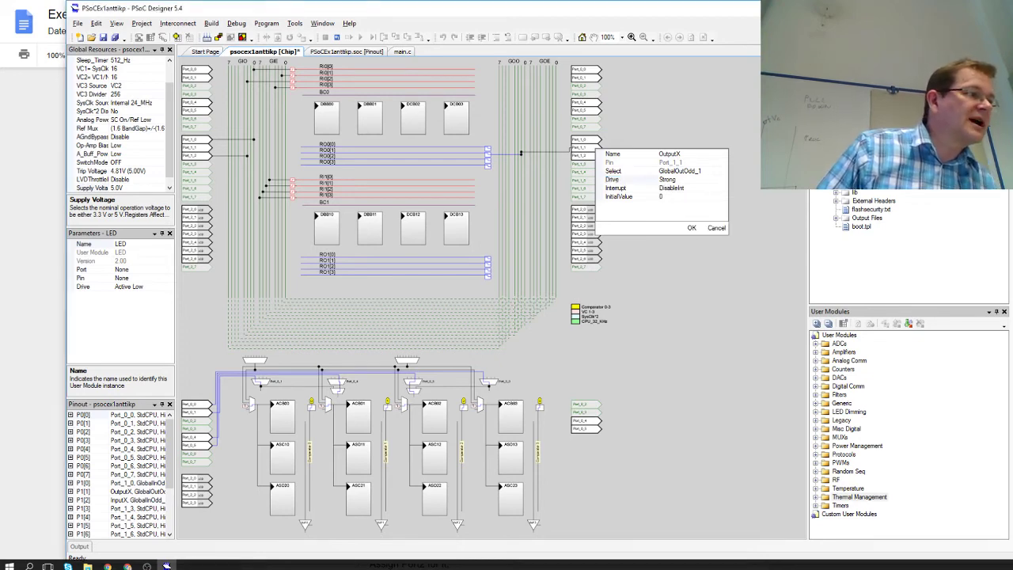
- Return to the exercise document and compare the Port1.0 instruction in Task 2 with the Port1.1 instruction in Task 3
left_click(167, 565)
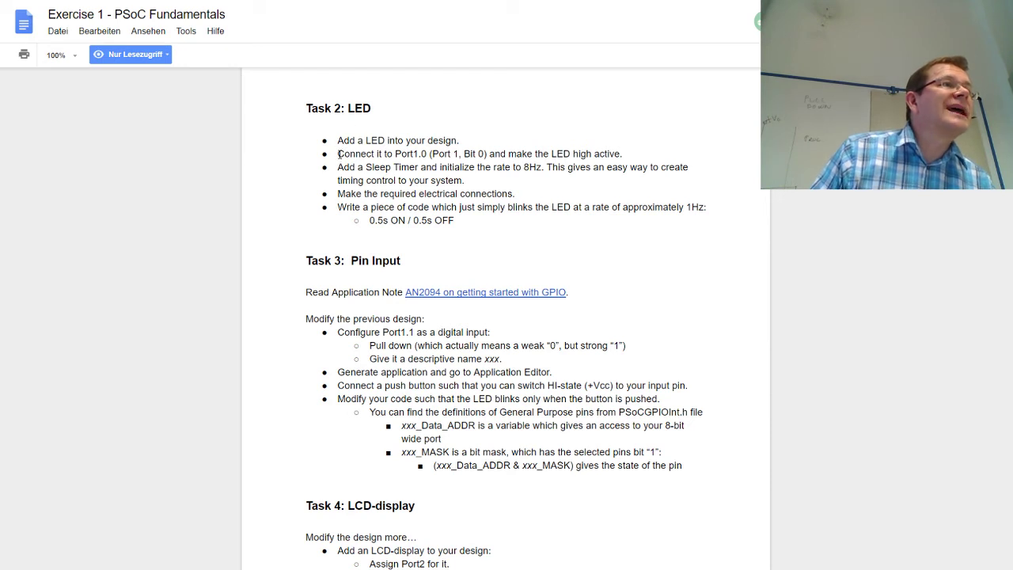
left_click_drag(340, 156, 440, 154)
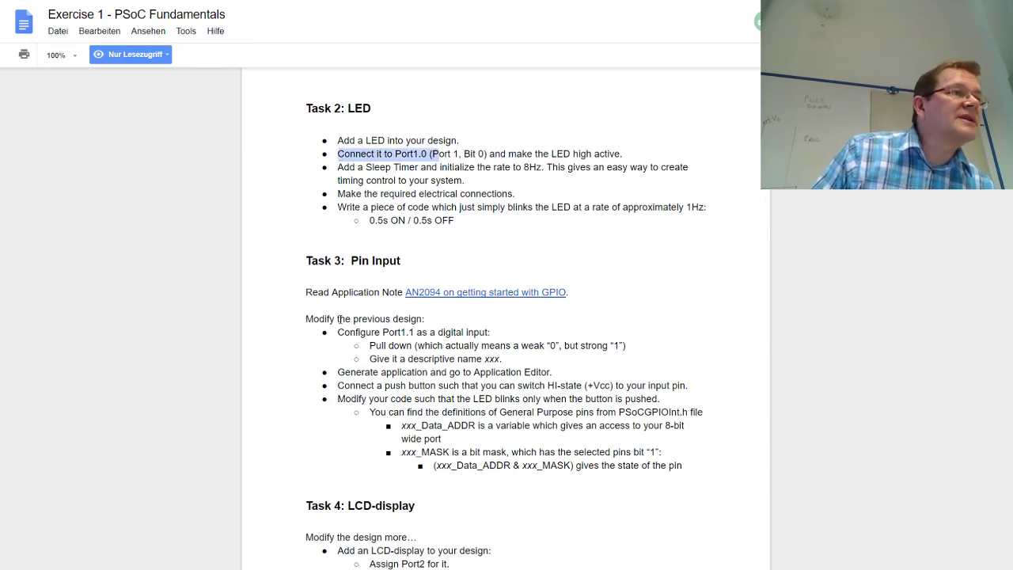
left_click_drag(338, 332, 416, 333)
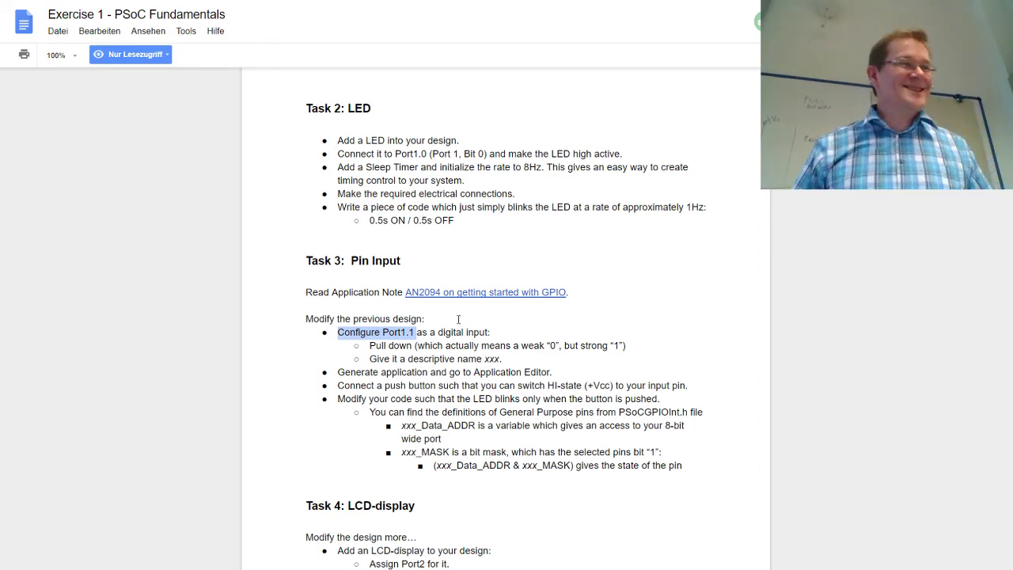
- Switch to PSoC Designer and configure pin Port_1_4 with the Pull Down drive mode and the name Button
key("alt+Tab")
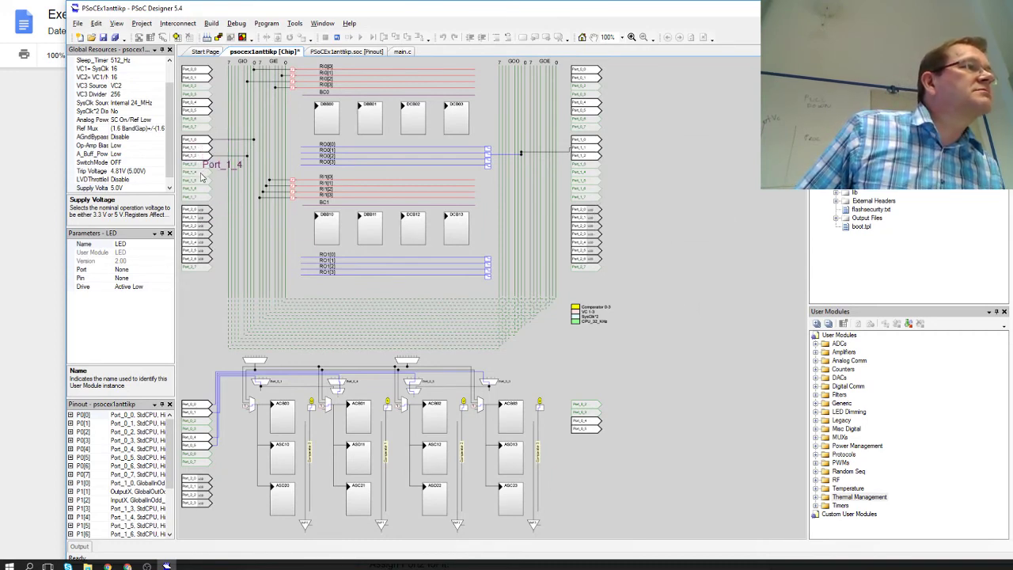
left_click(202, 178)
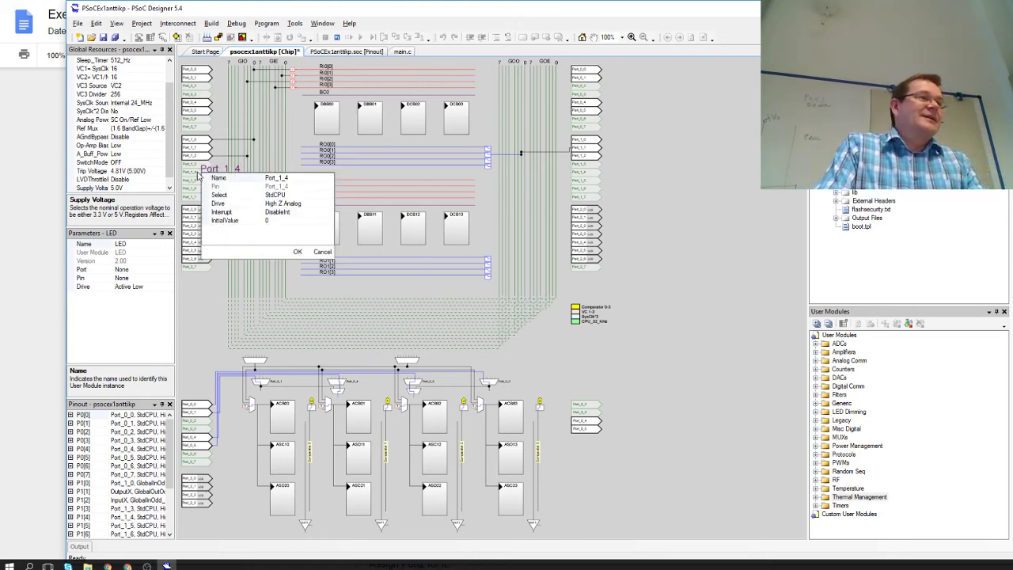
left_click(317, 204)
left_click(330, 205)
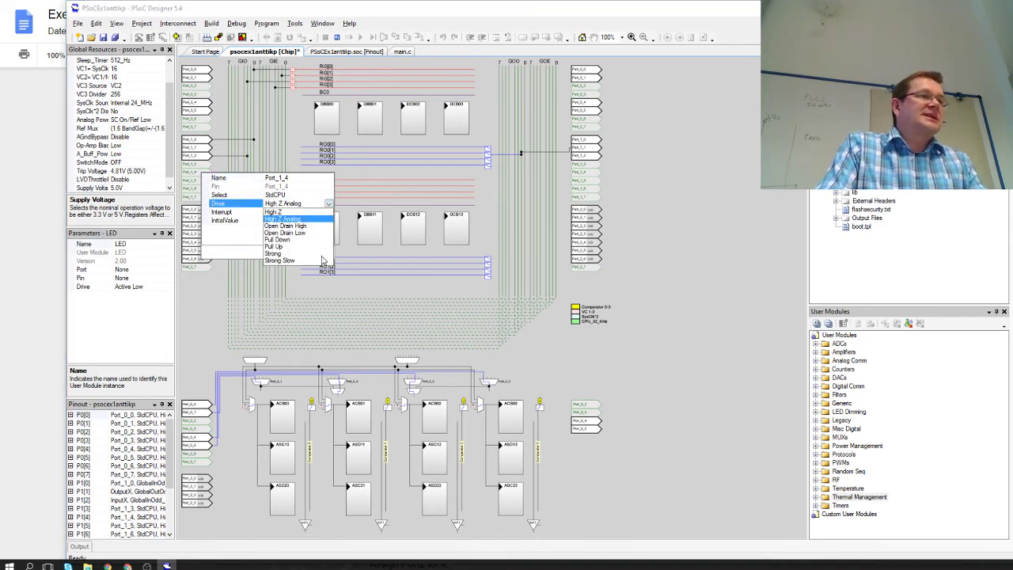
left_click(299, 241)
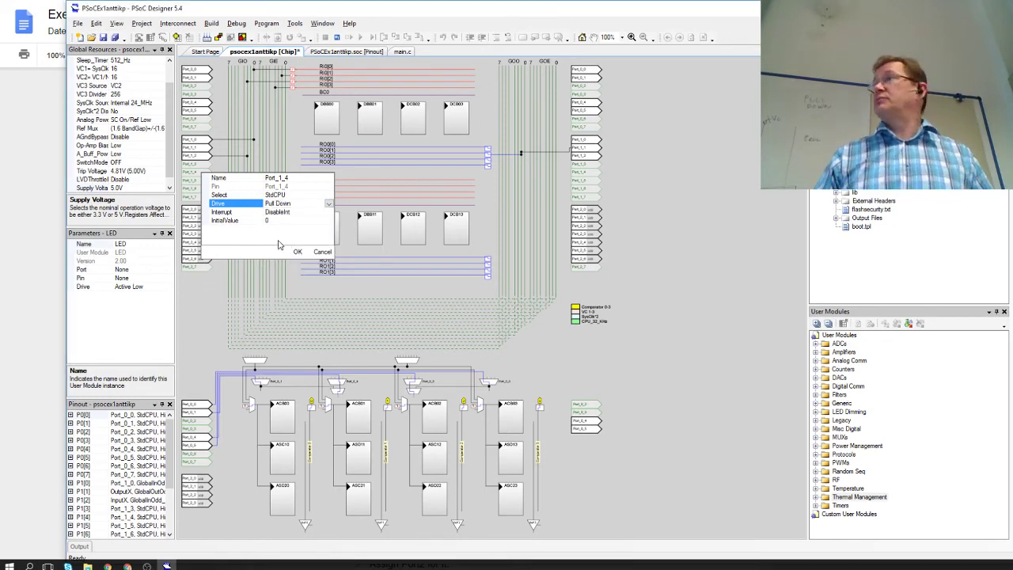
left_click(299, 178)
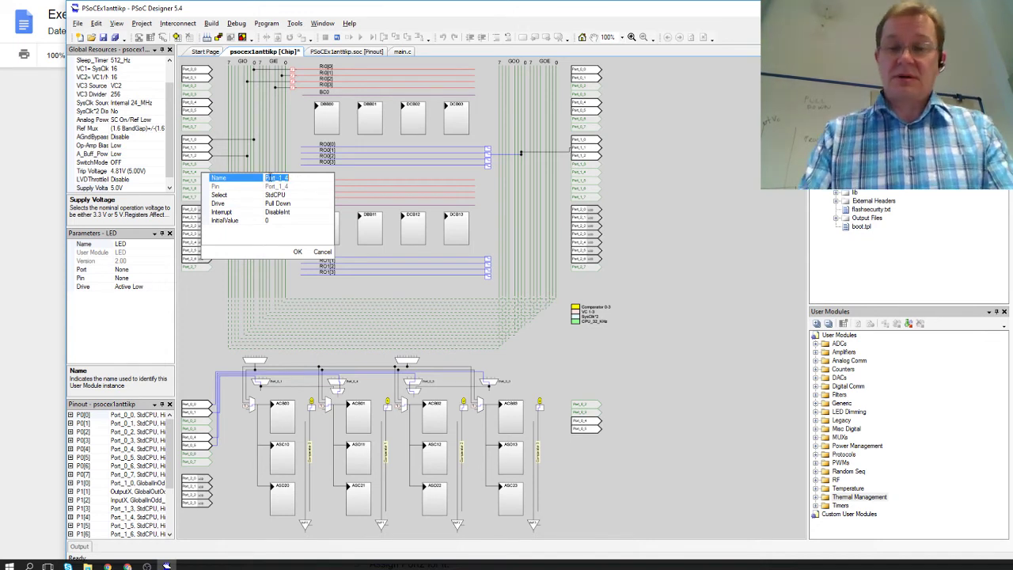
type("Button")
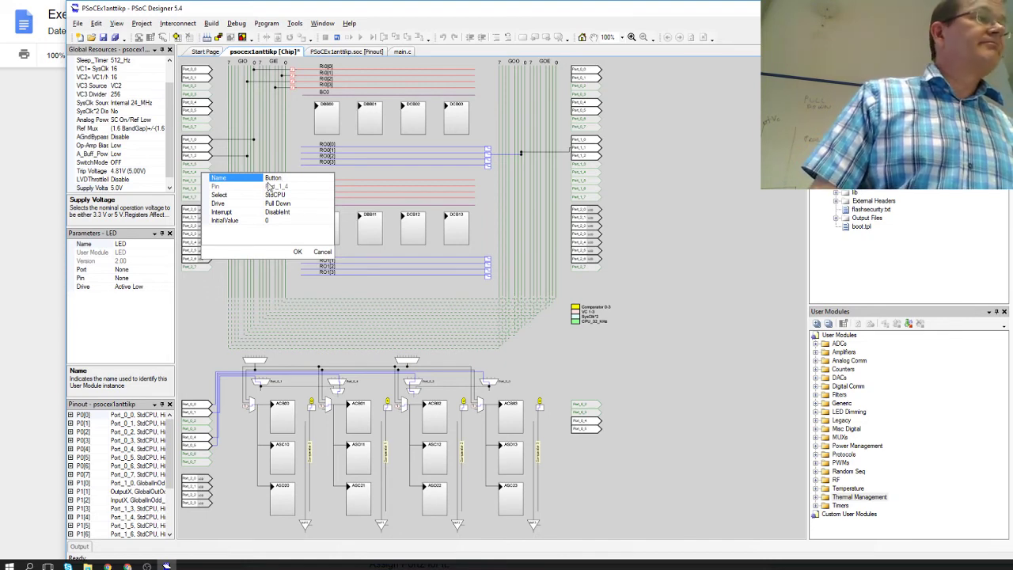
left_click(296, 252)
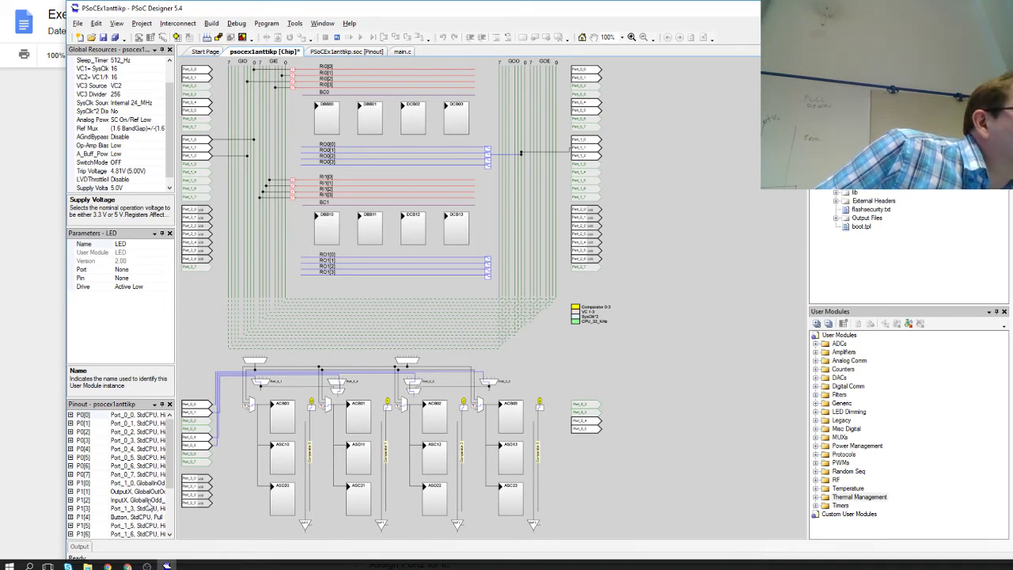
- Generate the project's configuration files and open PSoCGPIOINT.h from the library header files
scroll(151, 507, "down", 2)
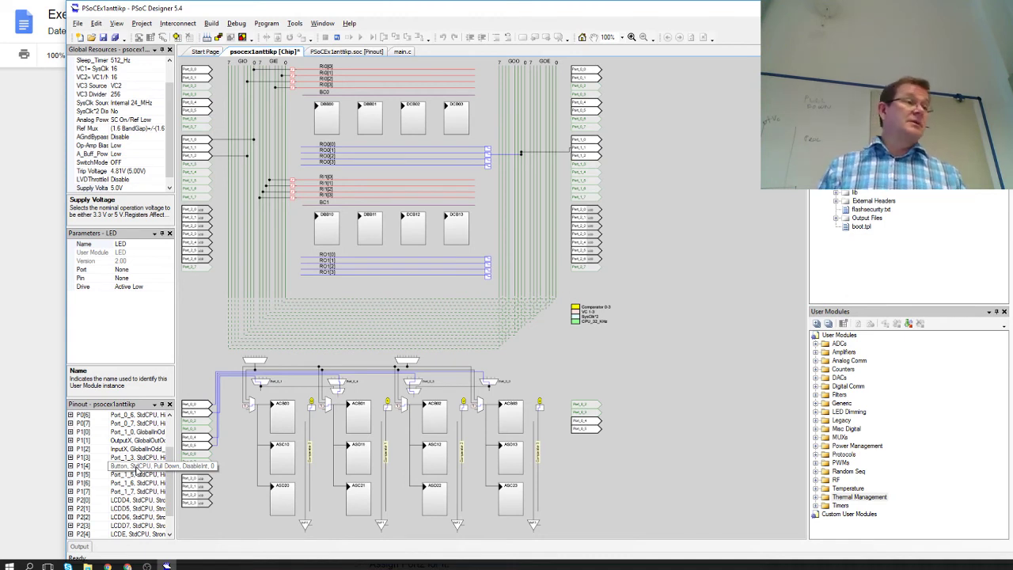
left_click(218, 38)
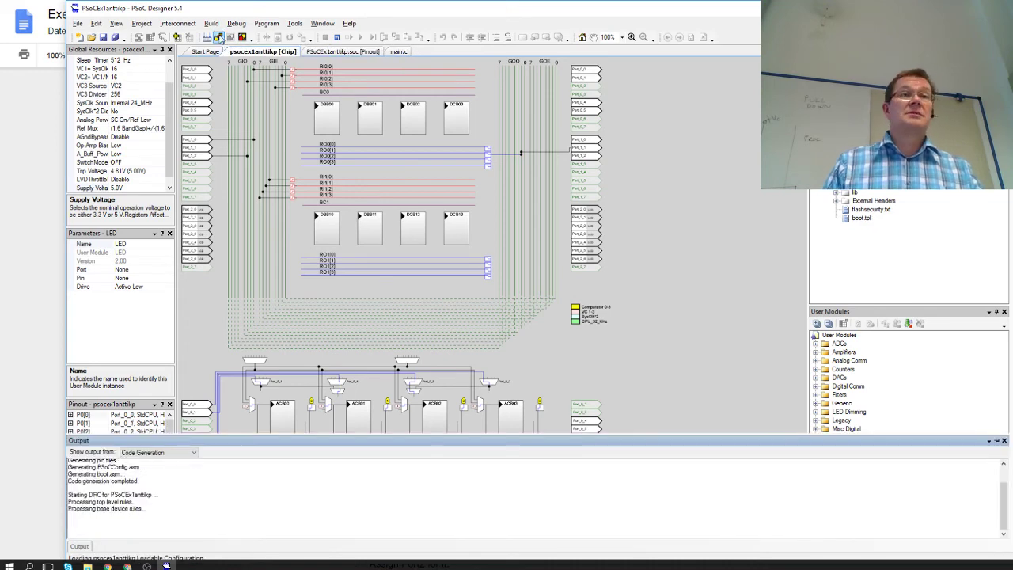
left_click(838, 192)
double_click(843, 203)
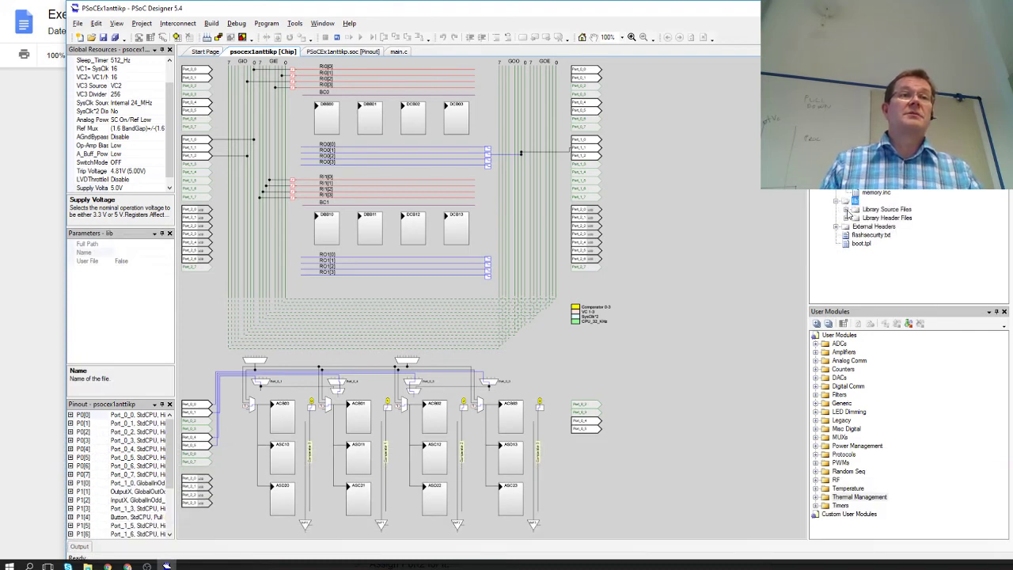
left_click(847, 211)
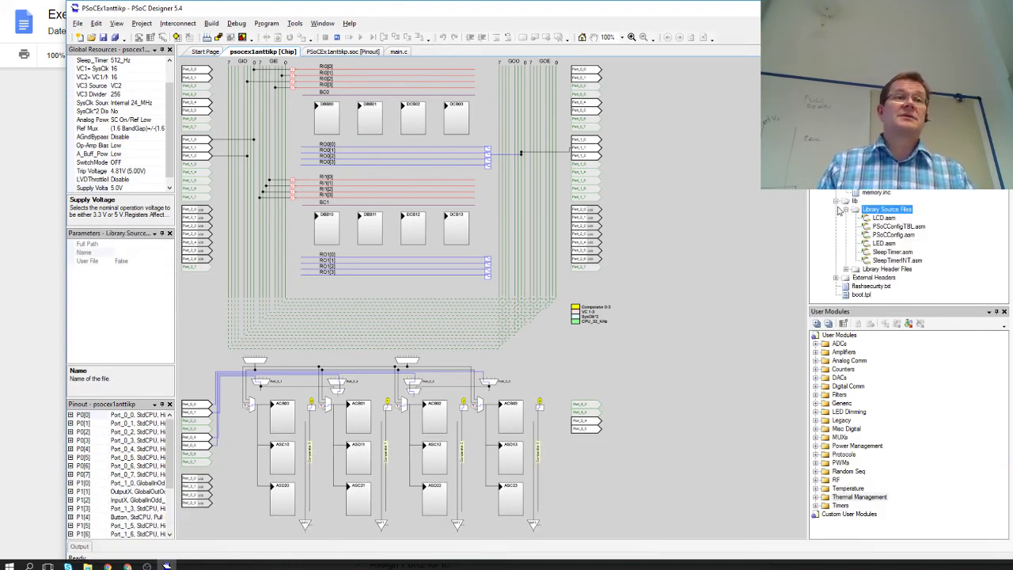
left_click(847, 212)
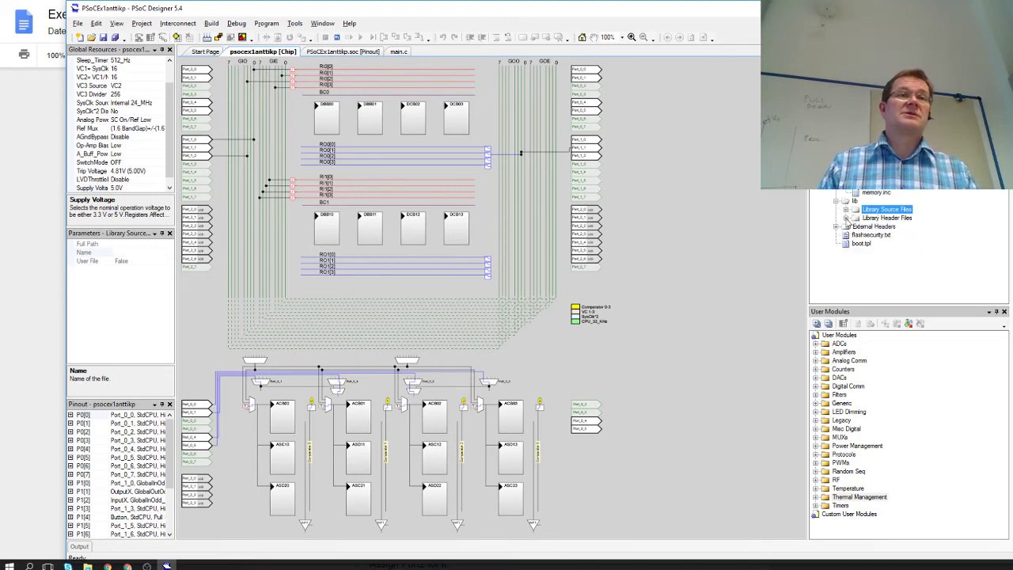
left_click(846, 220)
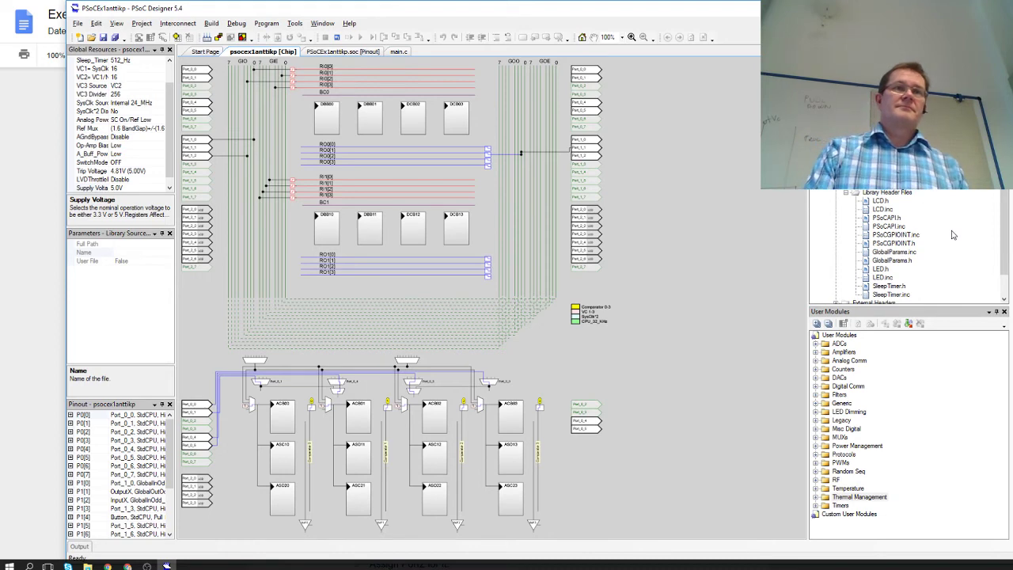
double_click(902, 243)
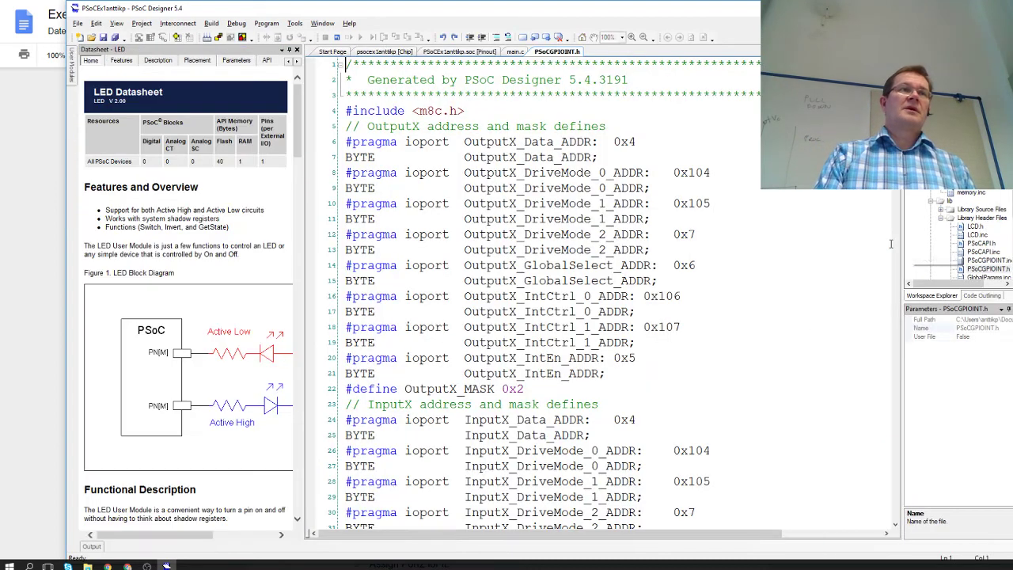